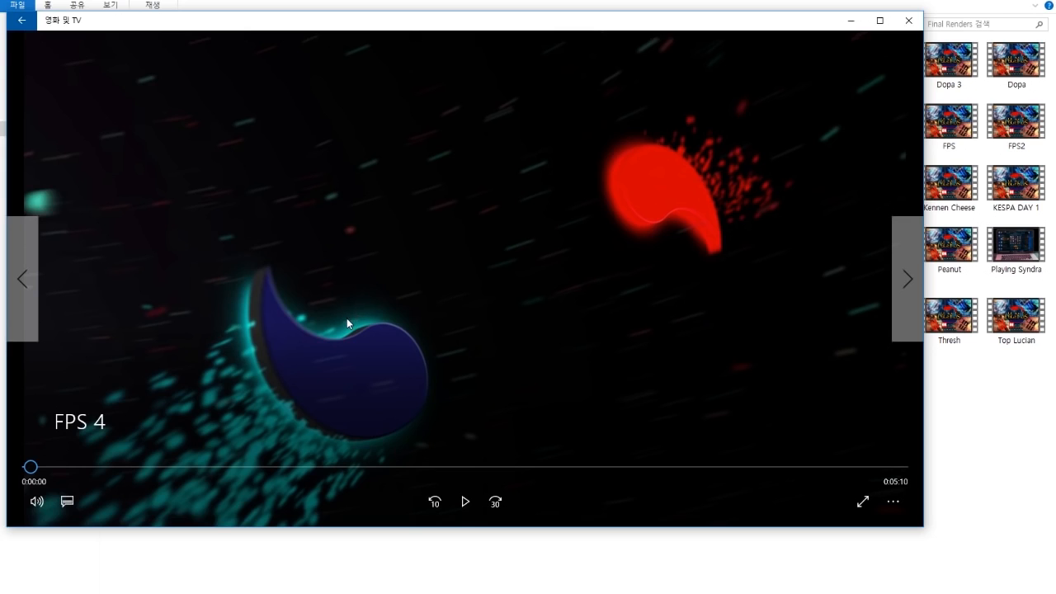
Skip to 0:02 in the FPS 4 video, play it up to the skydivers shot and pause around 0:13
mouse_move(30, 467)
mouse_down()
mouse_move(12, 469)
mouse_move(36, 467)
mouse_up()
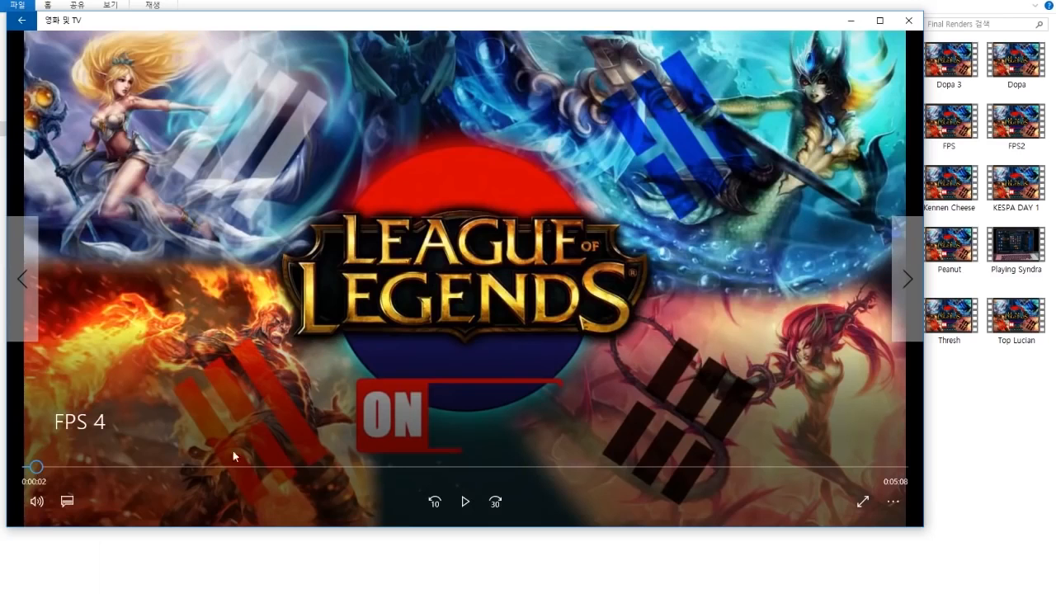
click(466, 507)
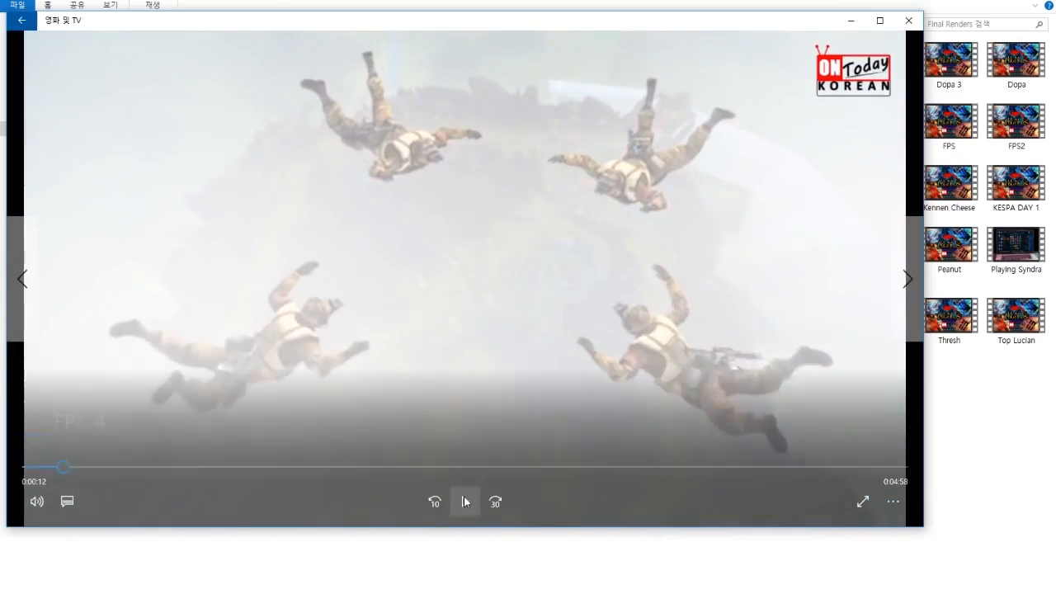
click(464, 501)
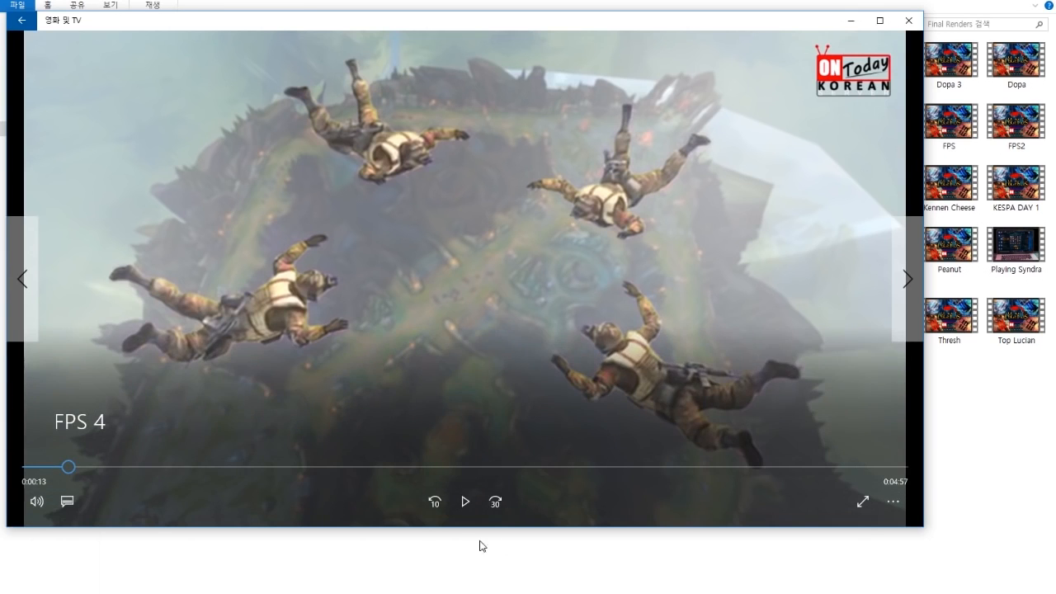
Replay the transition from the skydivers to the gameplay between about 0:11 and 0:16, pausing at intervals to examine it
click(464, 502)
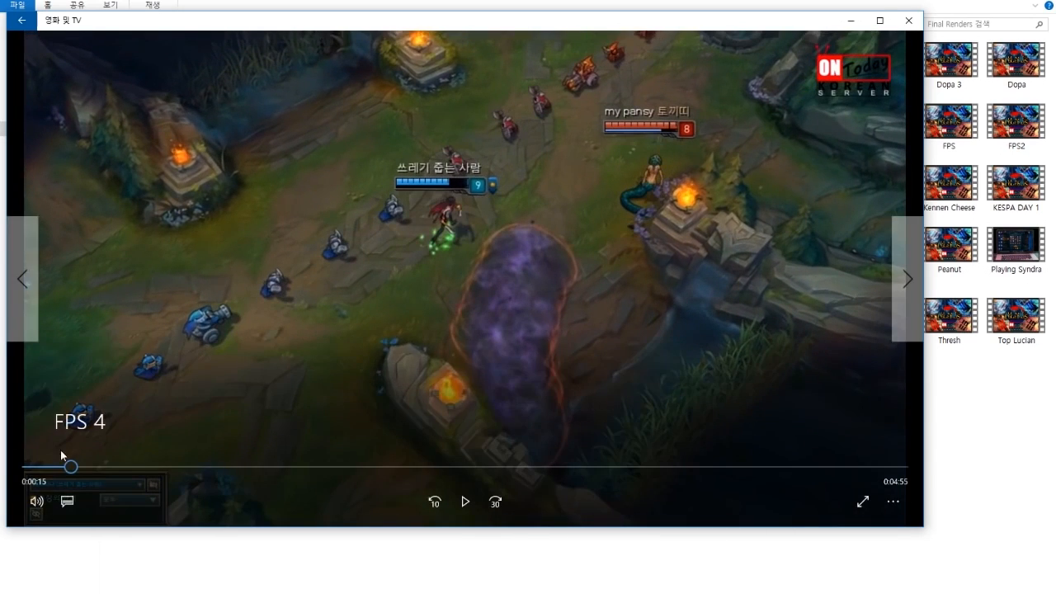
drag(70, 467, 63, 467)
click(464, 501)
click(464, 502)
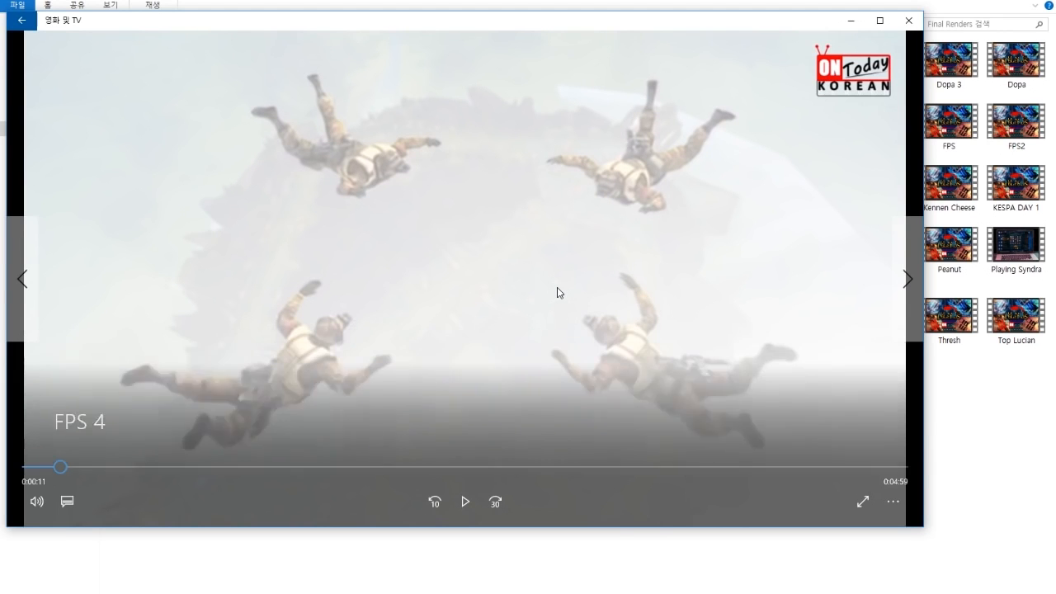
click(461, 500)
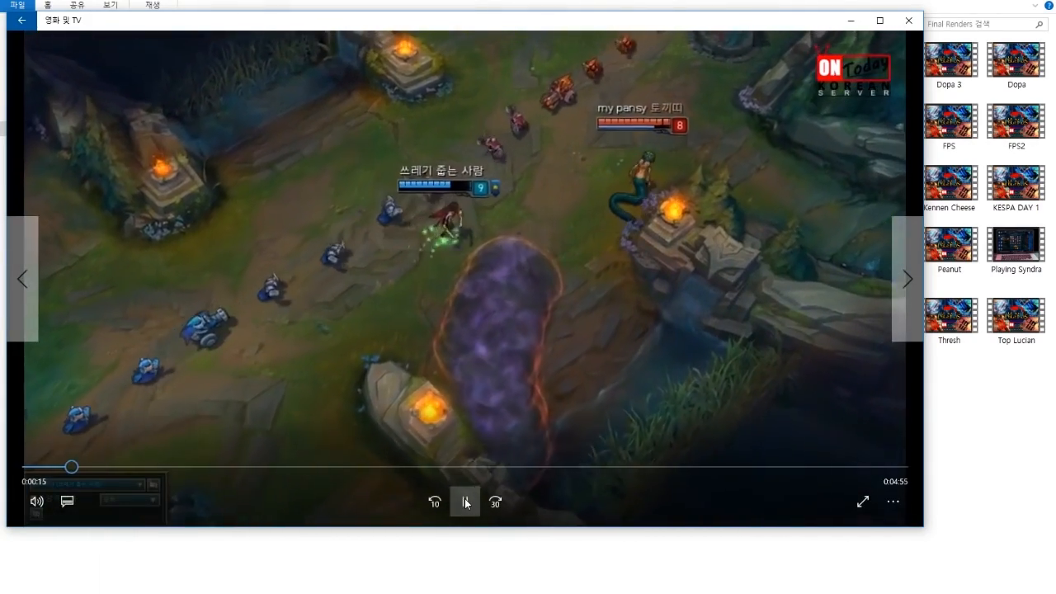
click(465, 501)
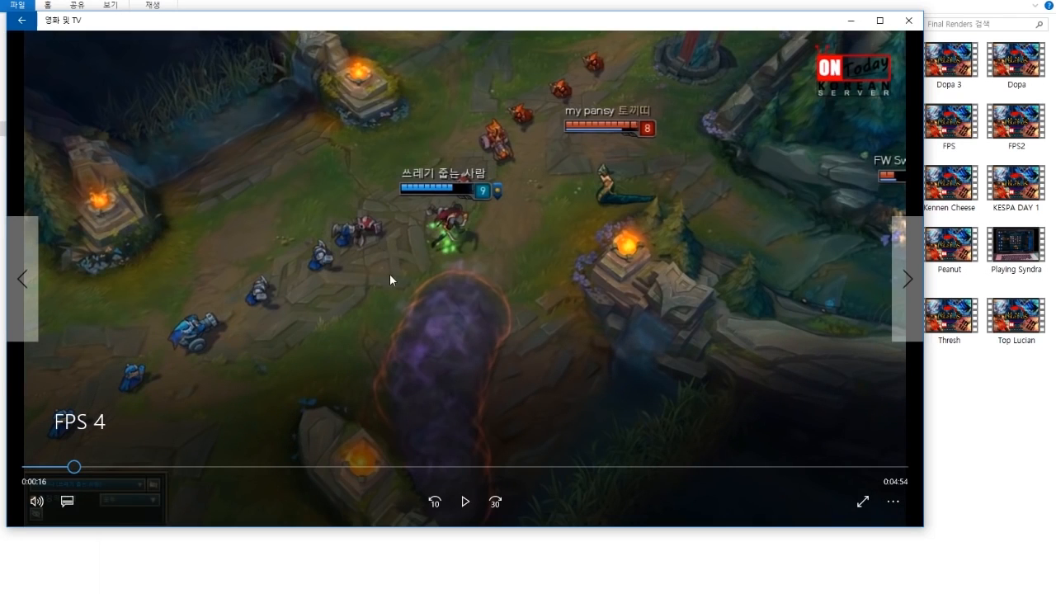
drag(76, 470, 71, 470)
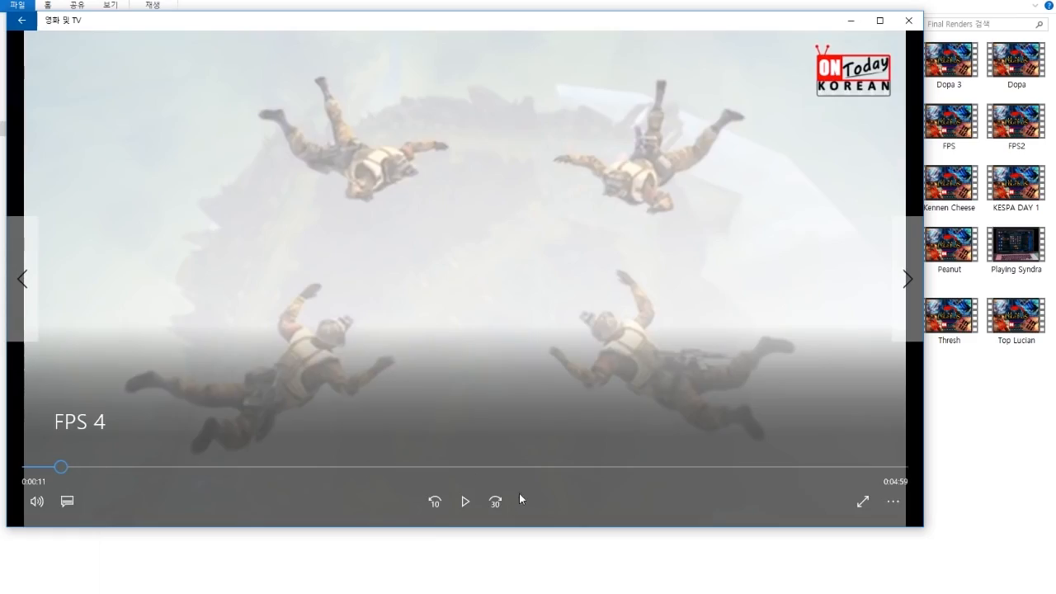
click(463, 503)
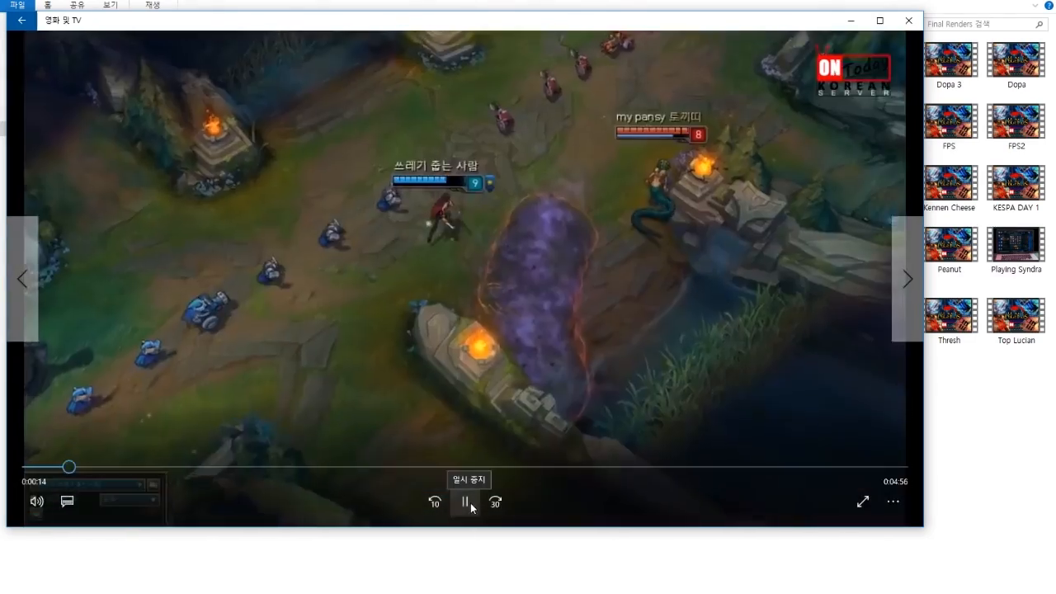
click(470, 503)
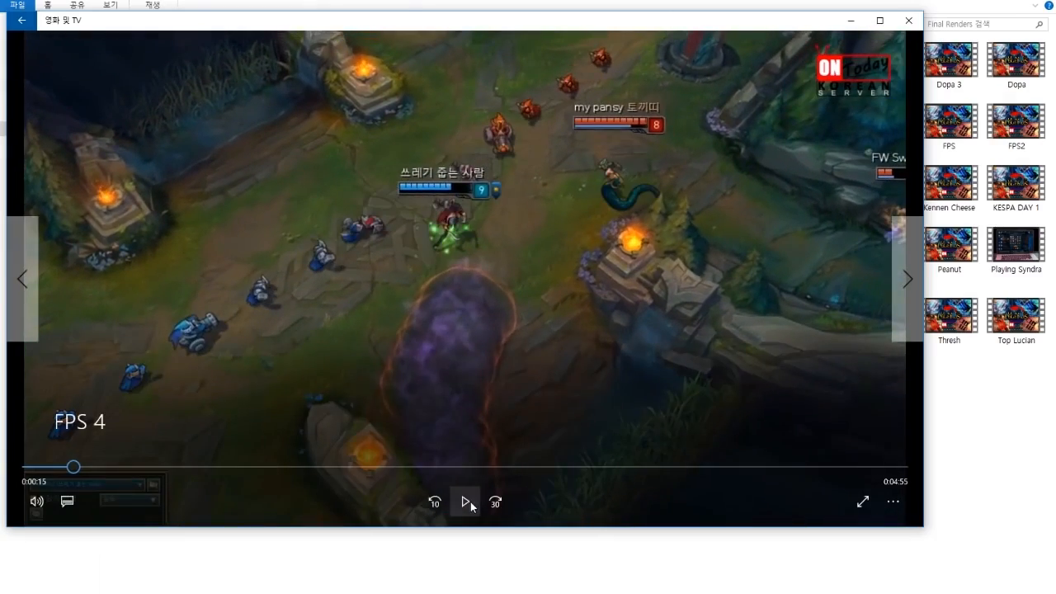
Play on to the parachute shot, pause it at 0:27, and continue to the flying bullet shot at 1:06
click(471, 502)
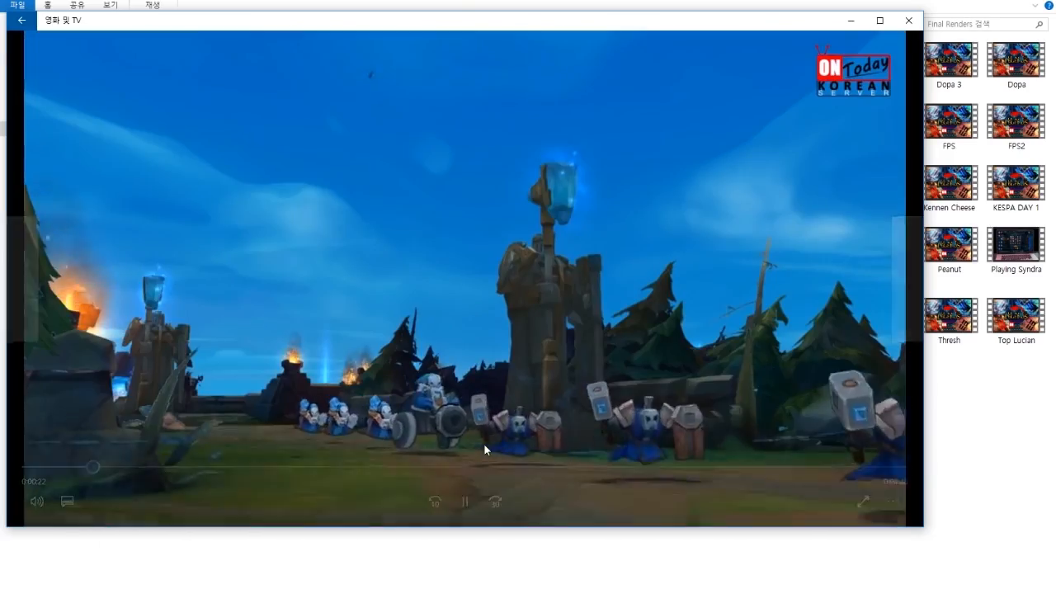
click(464, 506)
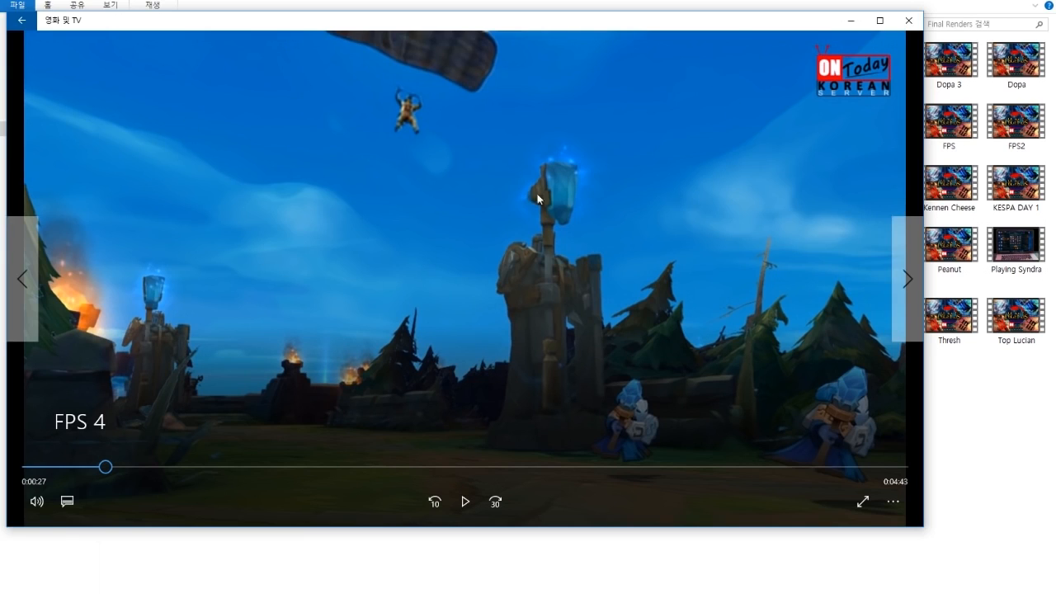
click(463, 504)
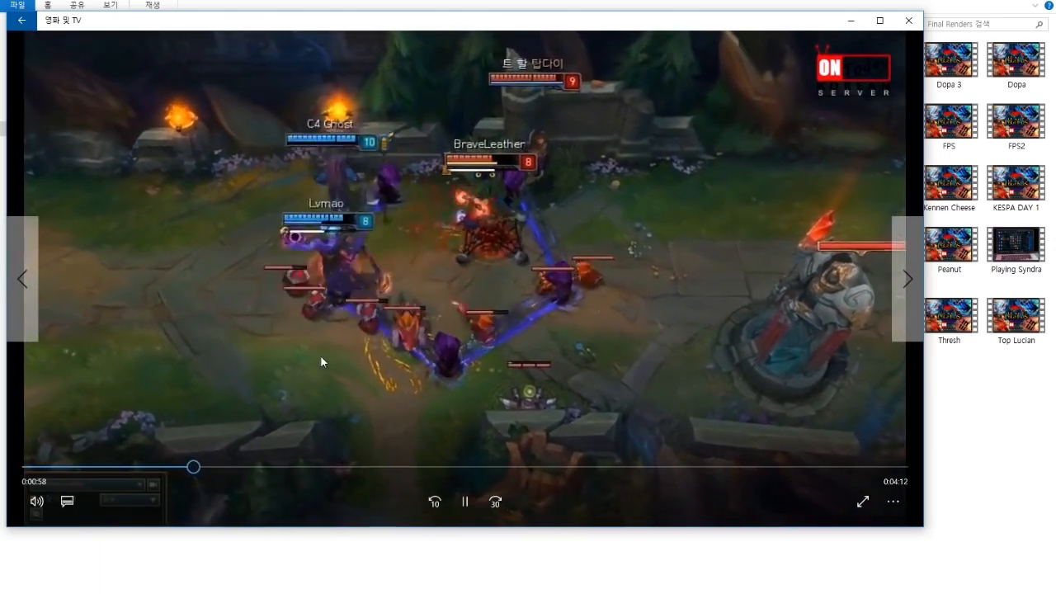
mouse_move(198, 467)
mouse_down()
mouse_move(207, 467)
mouse_move(191, 469)
mouse_up()
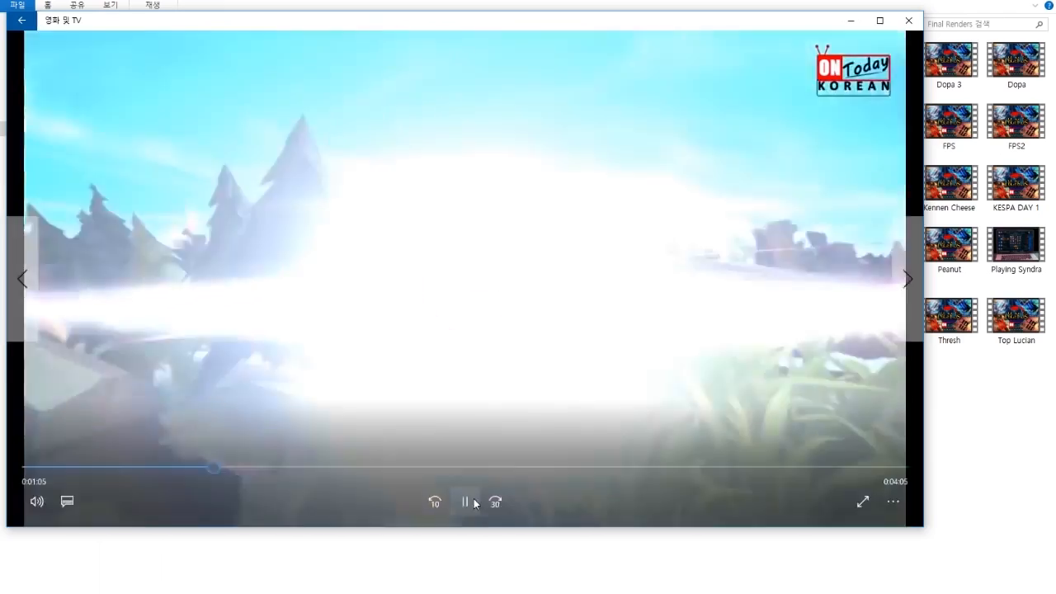
click(465, 501)
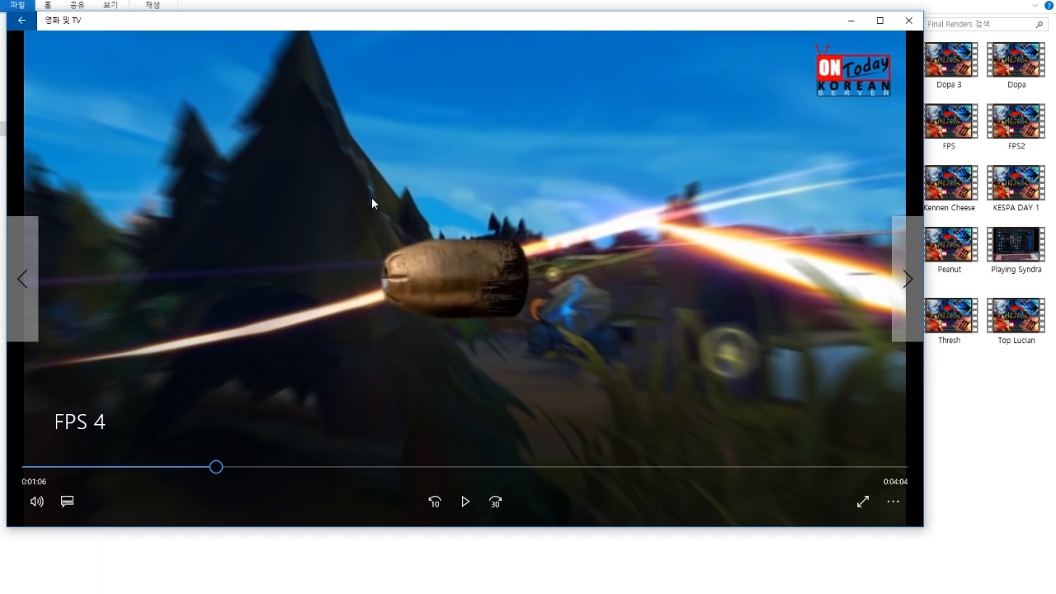
Play through the bullet shot in short bursts, pausing at 1:07 and 1:10
click(464, 501)
click(463, 501)
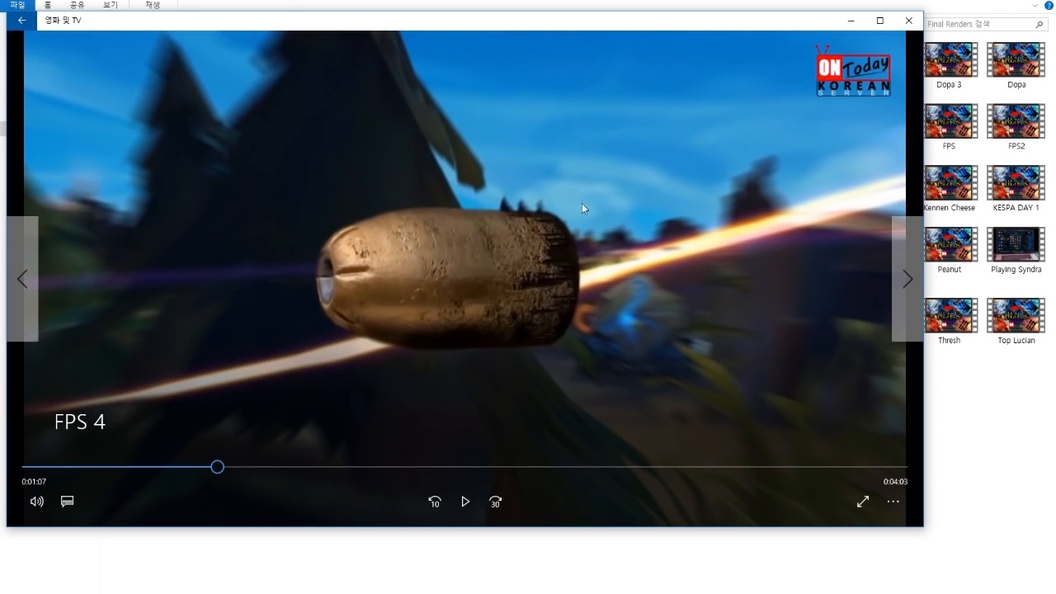
click(464, 501)
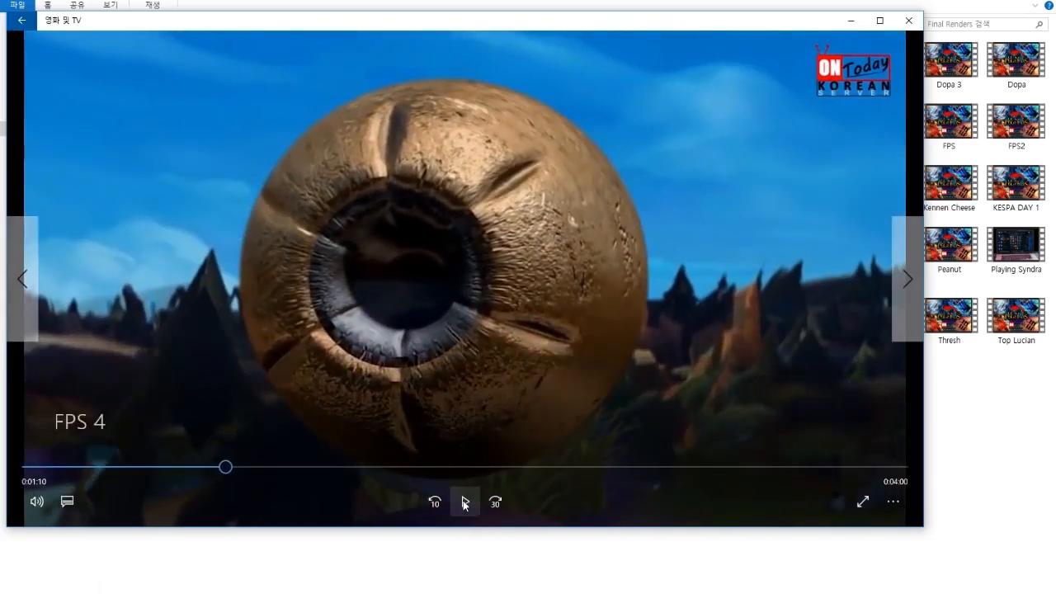
Play the green-screen bullet source clip from about its midpoint and pause near its end at 0:18
click(465, 502)
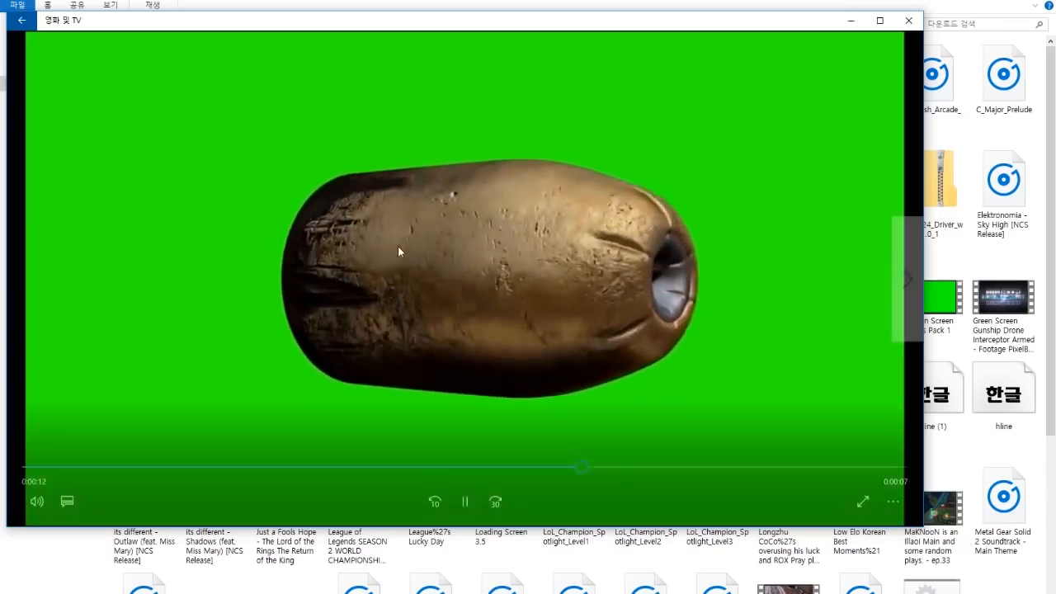
click(485, 469)
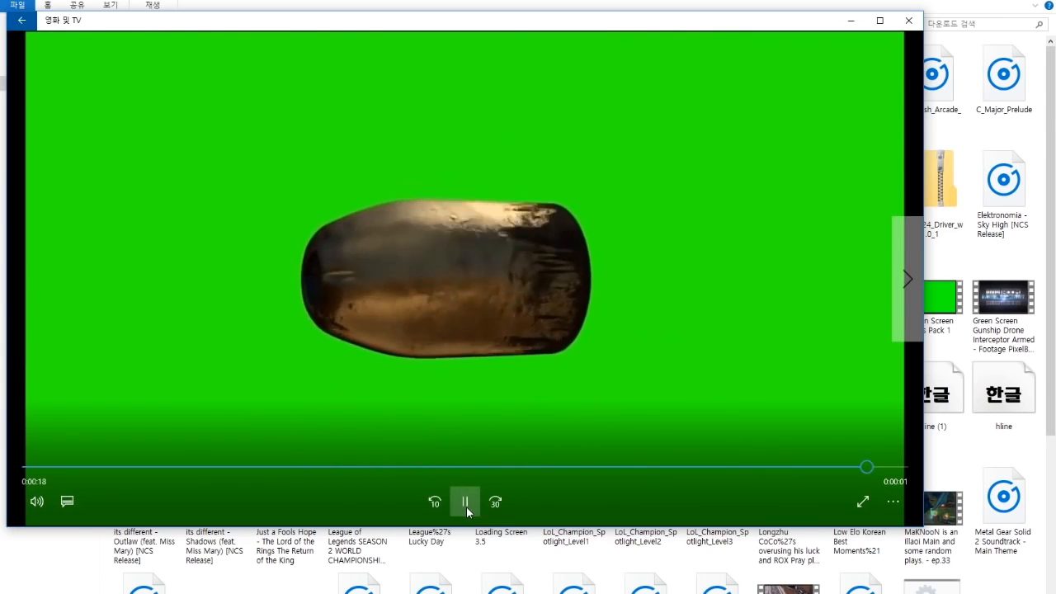
click(466, 507)
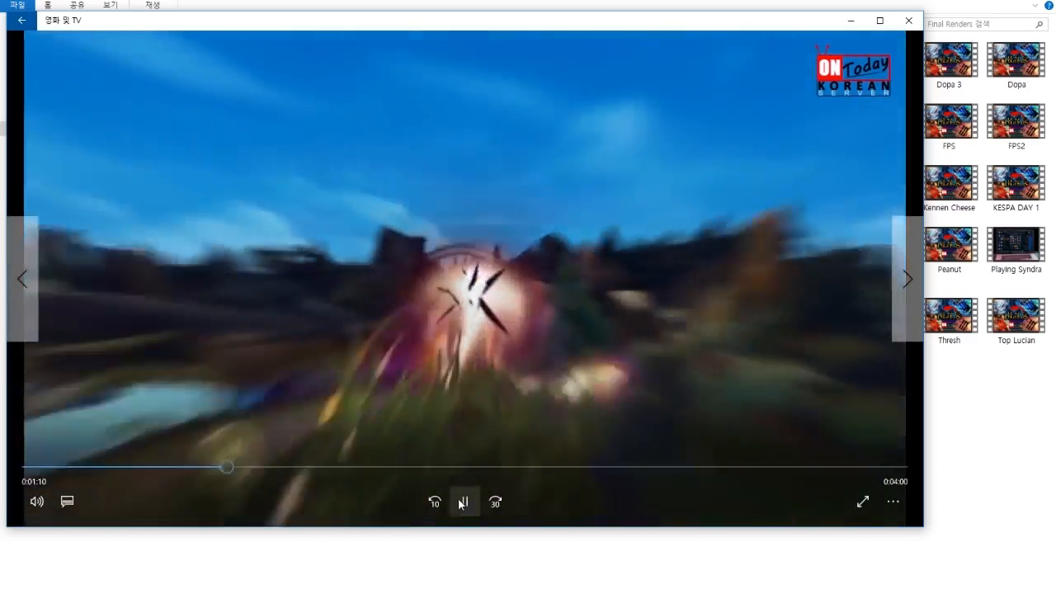
Replay the bullet shot in FPS 4 between 1:03 and 1:10, pausing to examine how the bullet flies through the scene
click(462, 503)
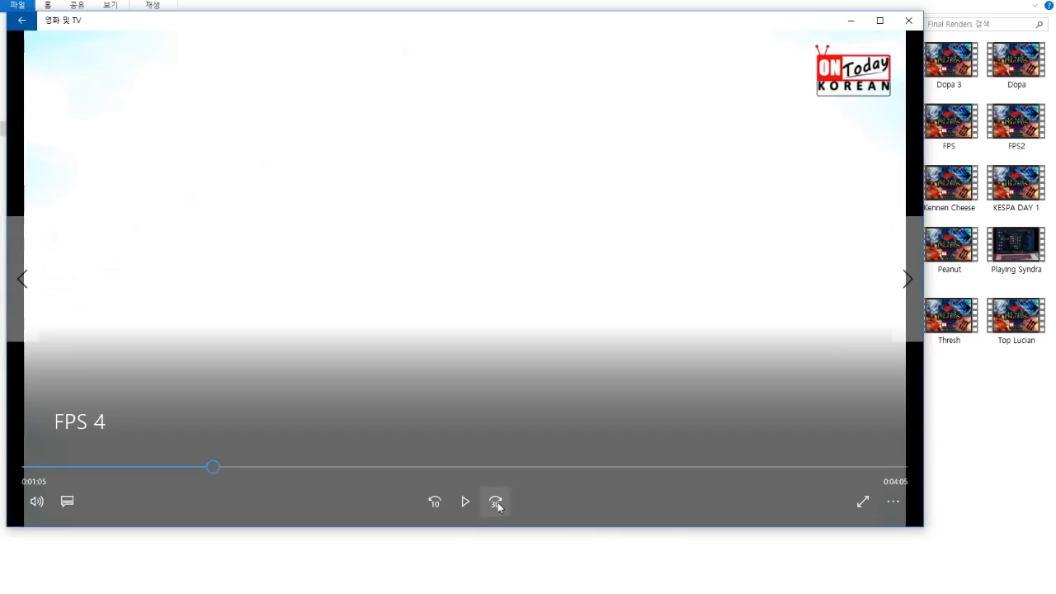
click(466, 502)
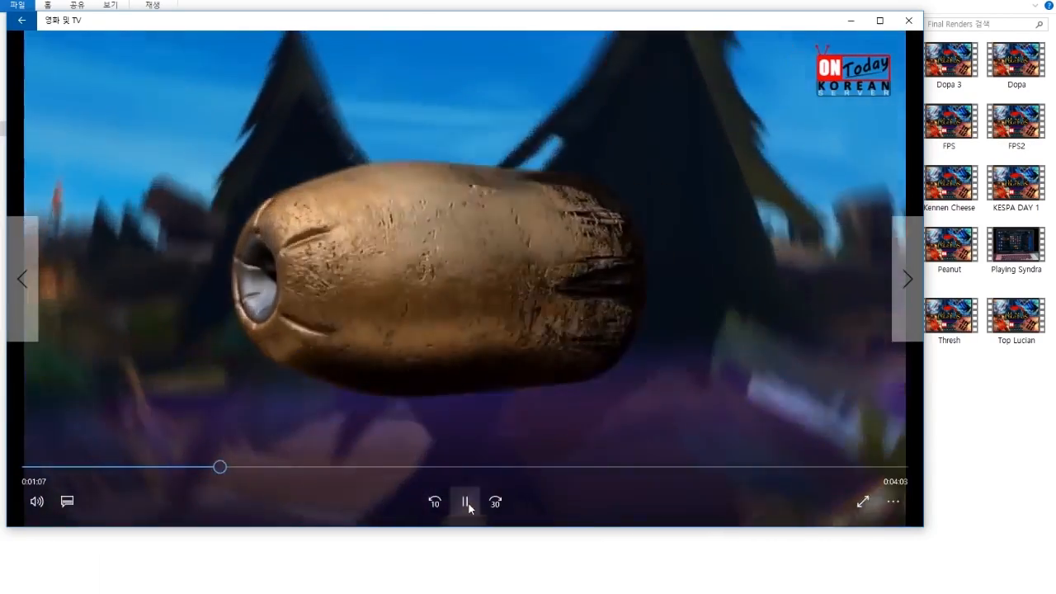
click(467, 502)
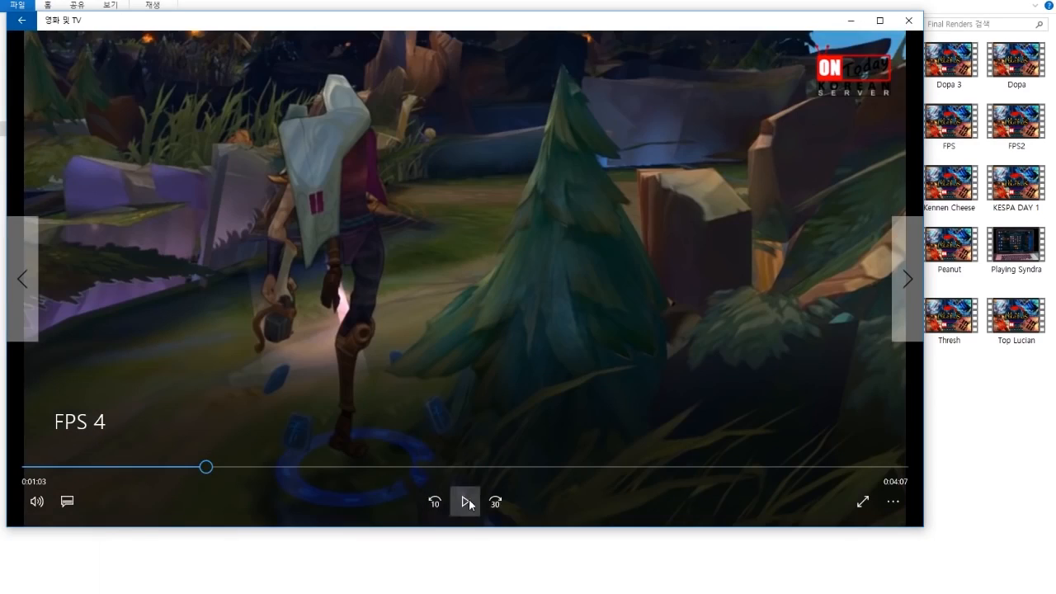
click(465, 501)
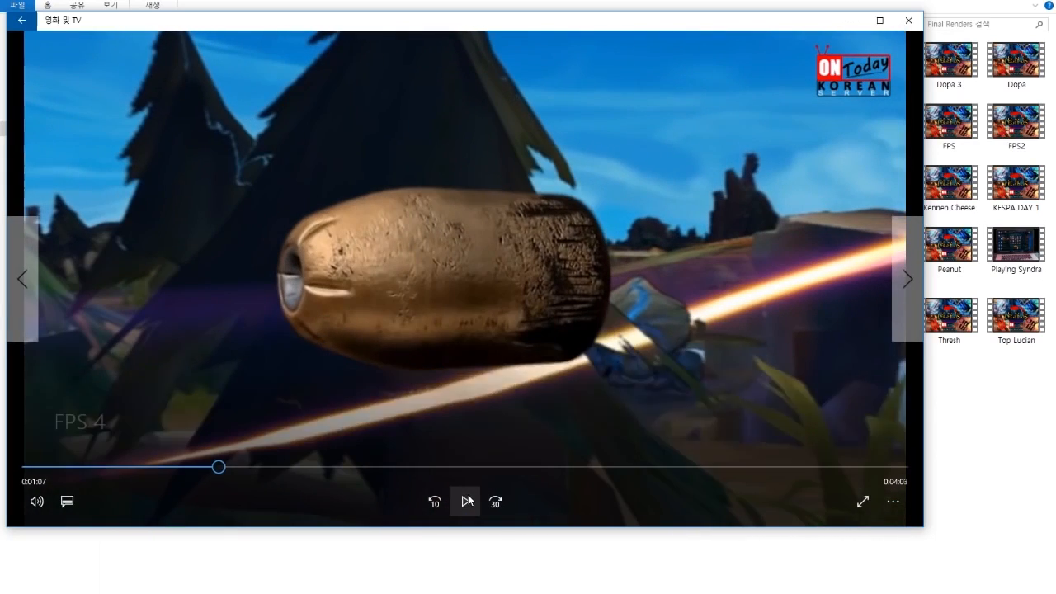
click(468, 494)
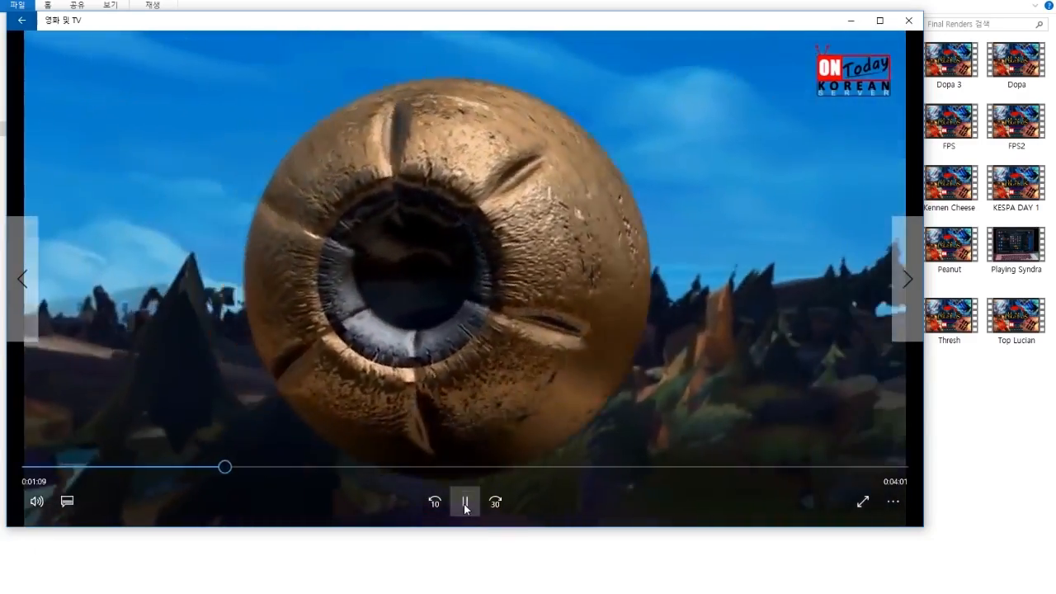
click(465, 503)
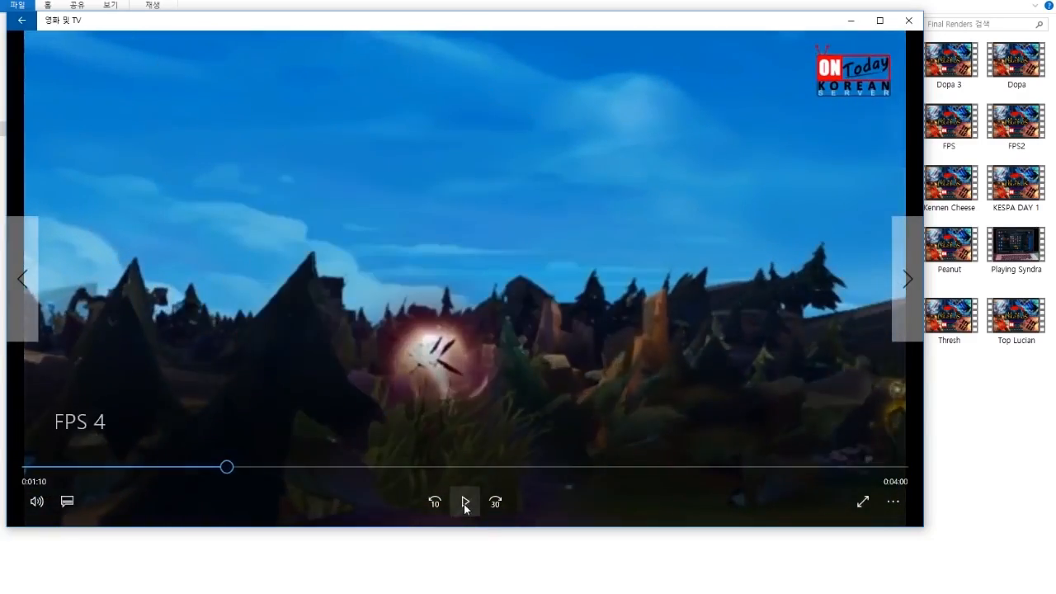
Play on to the team fight, jump back to about 1:21 and rewatch it until the fade-out at 1:30
click(466, 504)
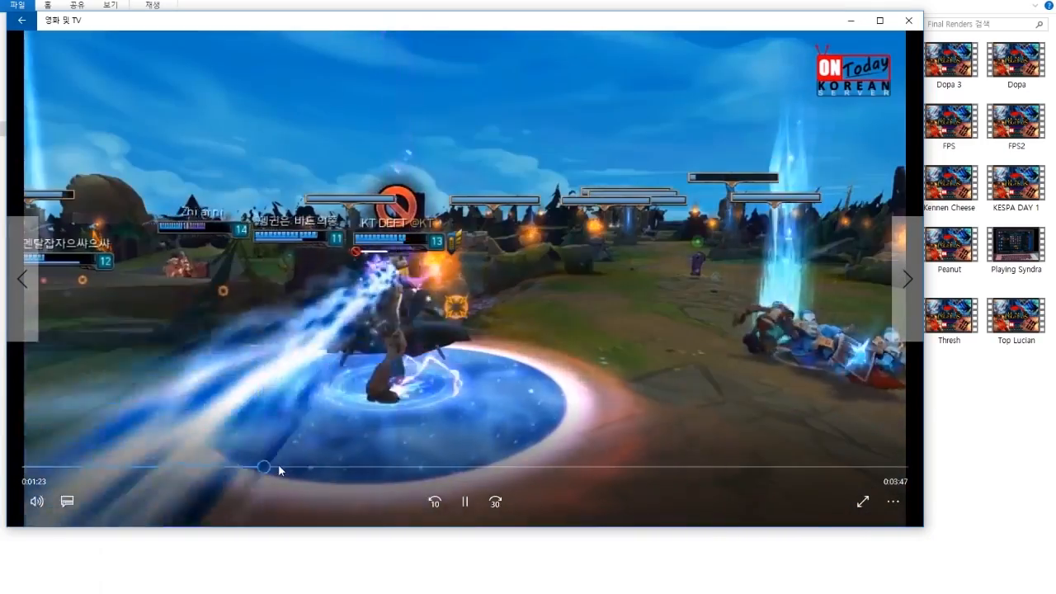
click(255, 467)
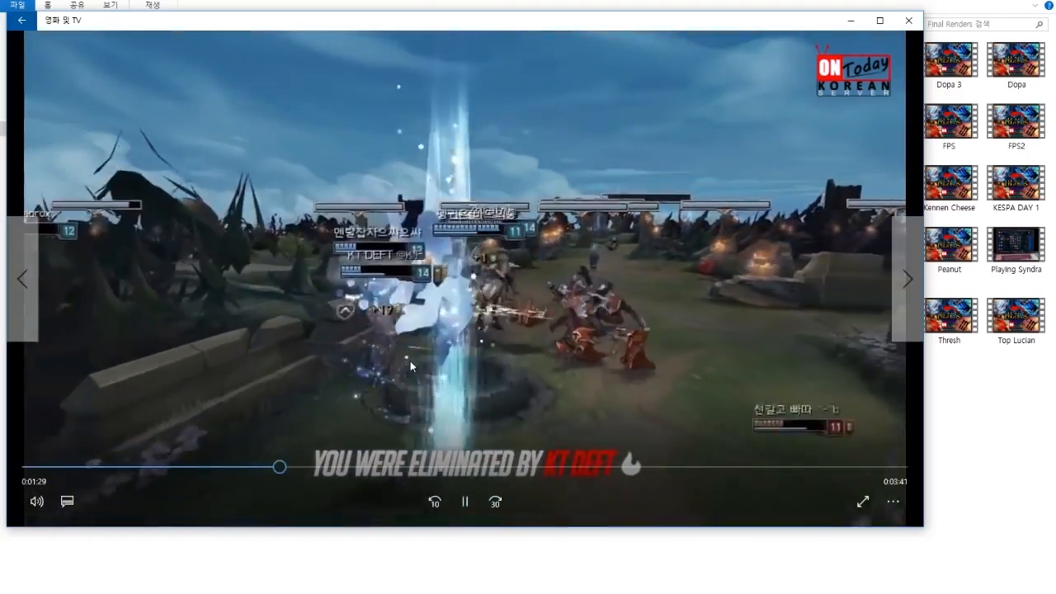
click(465, 501)
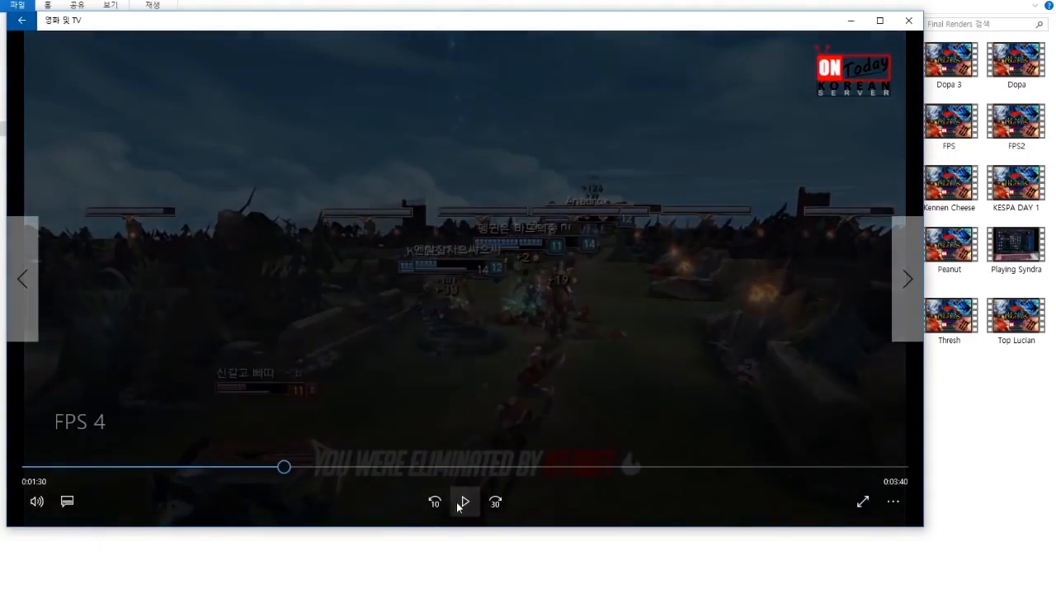
Replay the end of the team fight from about 1:26, pausing at 1:26 and 1:29 to examine the effects and elimination text
click(273, 467)
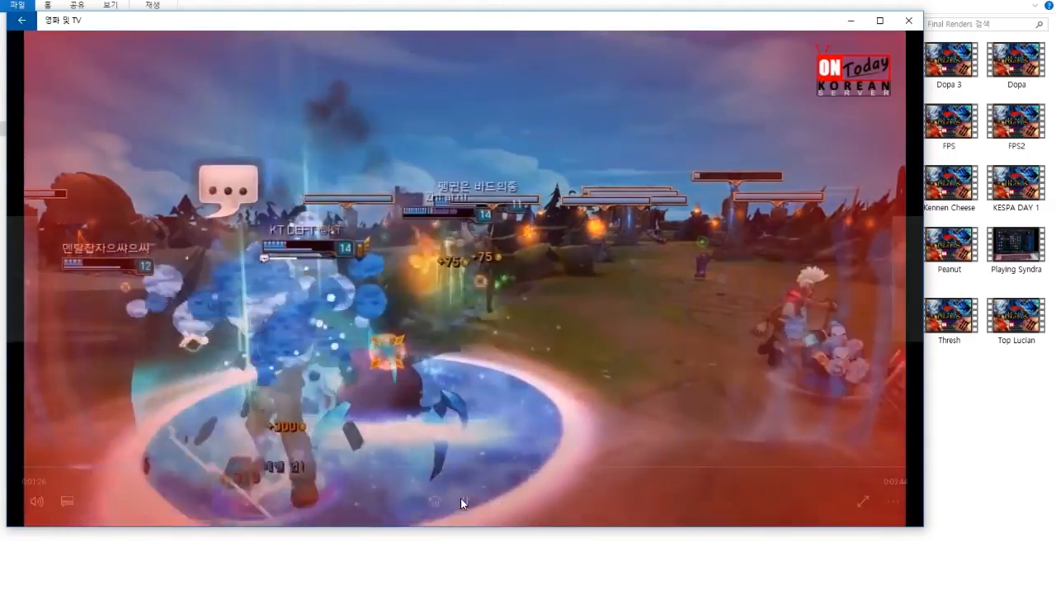
click(464, 501)
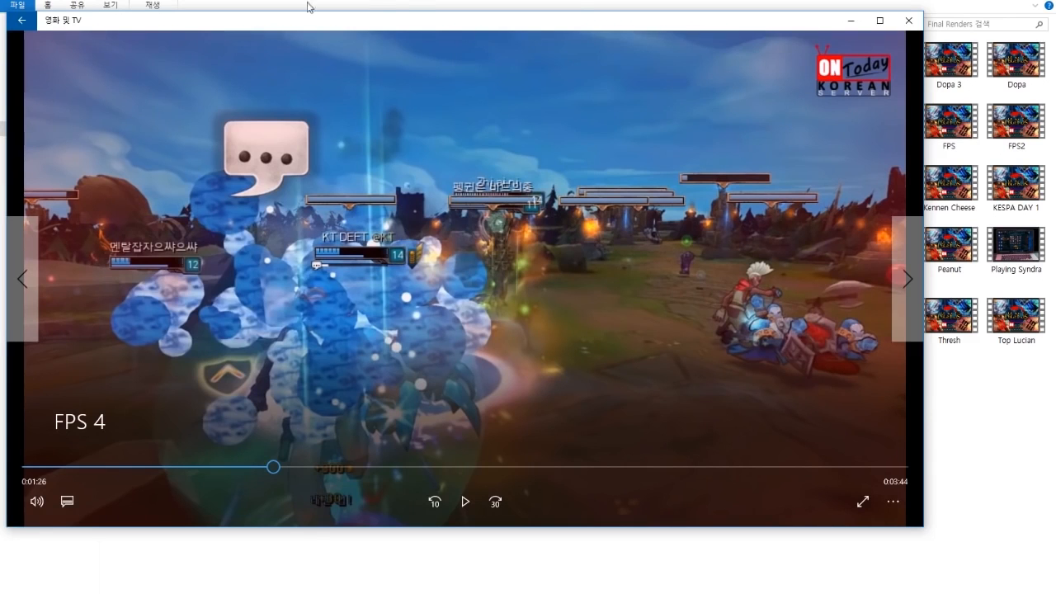
click(466, 500)
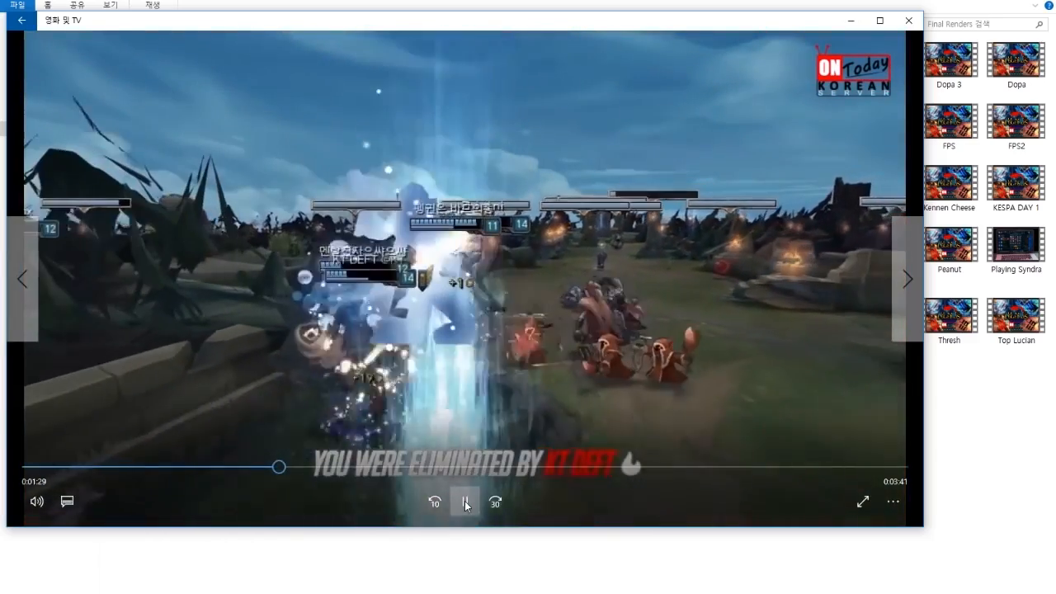
click(466, 505)
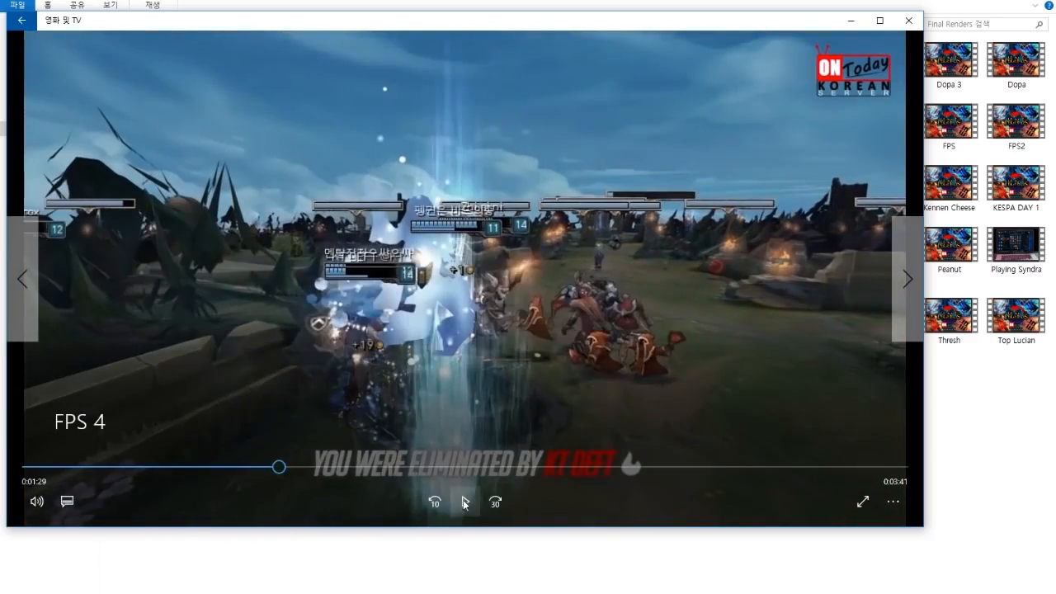
click(268, 467)
click(464, 502)
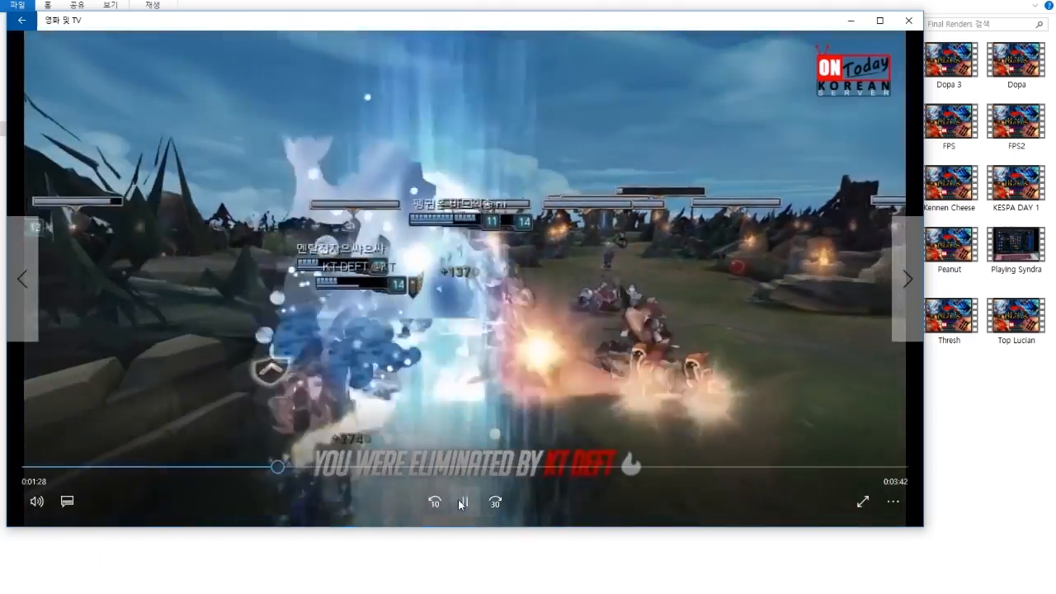
click(462, 503)
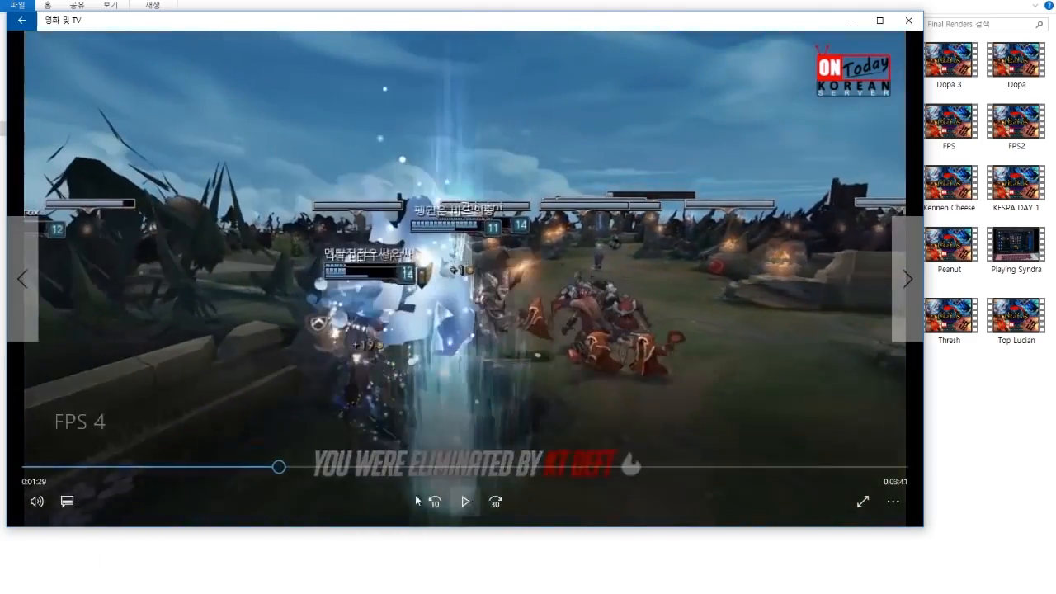
Replay the end of the team fight from about 1:26, pausing at 1:27 and 1:28 to examine the red tint and elimination text
click(268, 467)
click(461, 502)
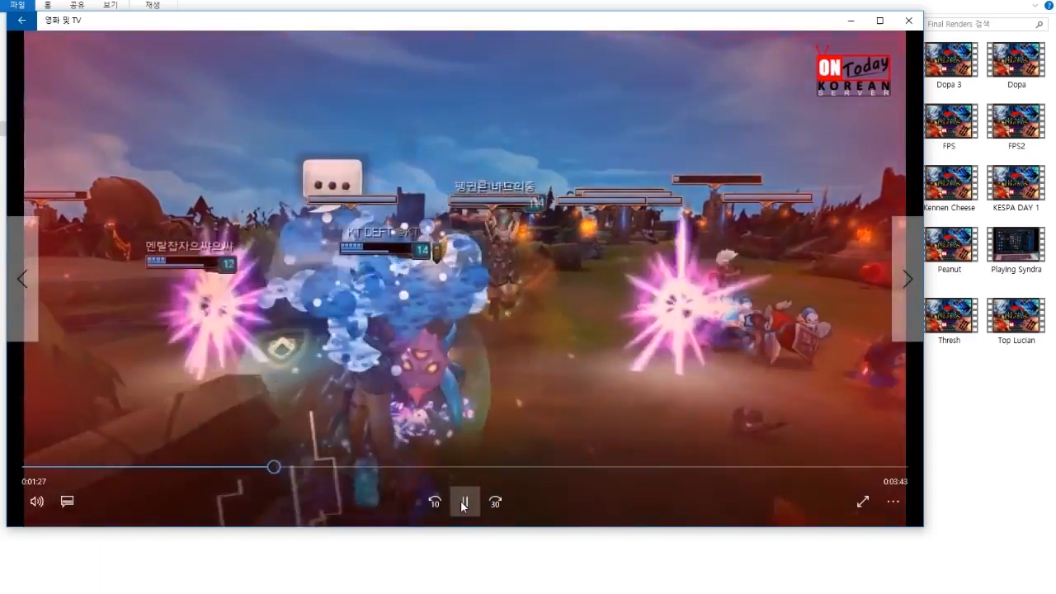
click(462, 501)
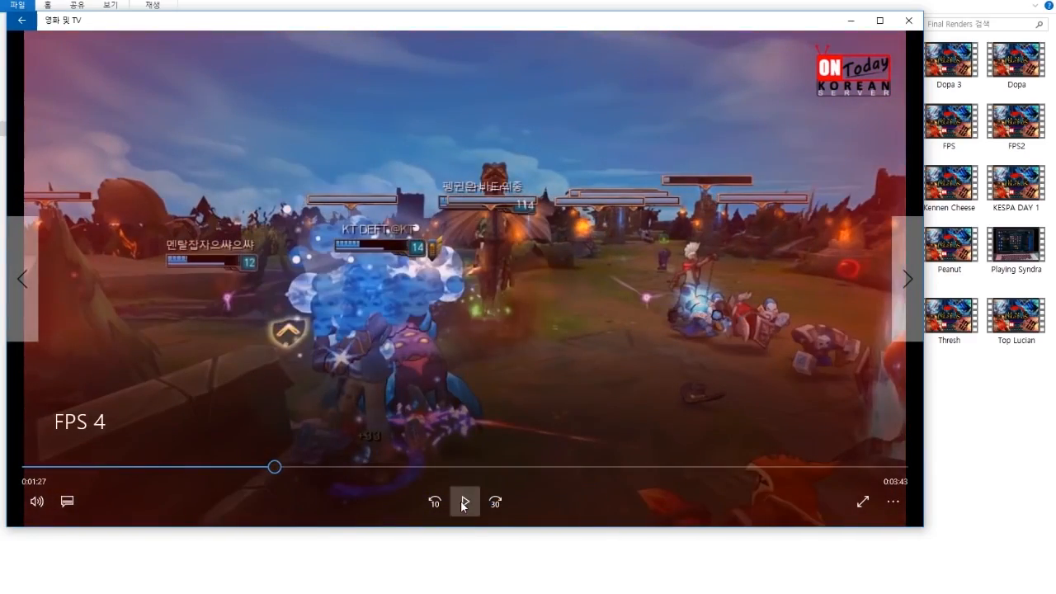
click(461, 501)
click(461, 502)
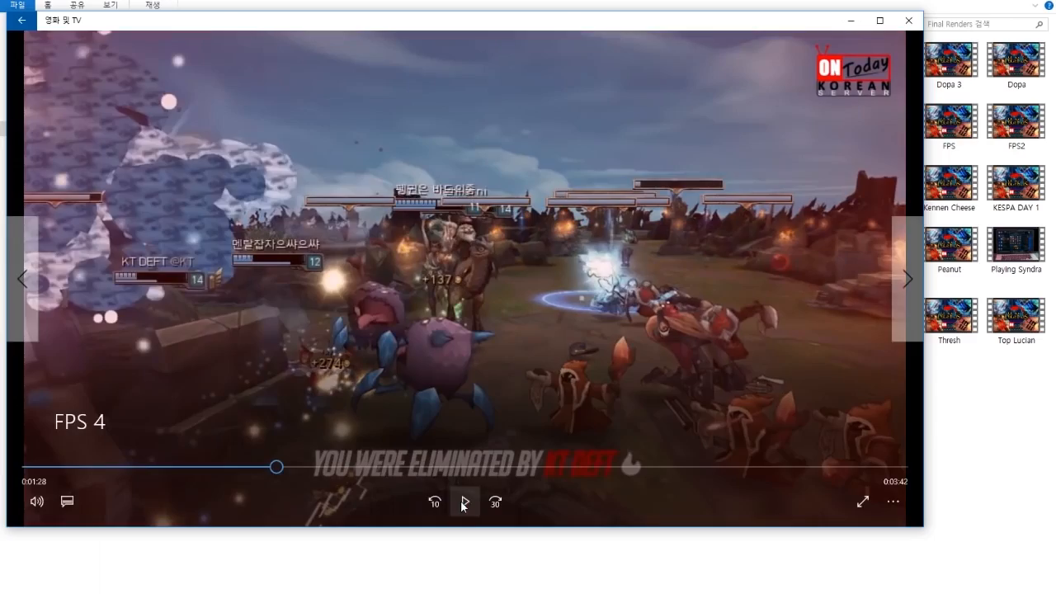
click(462, 503)
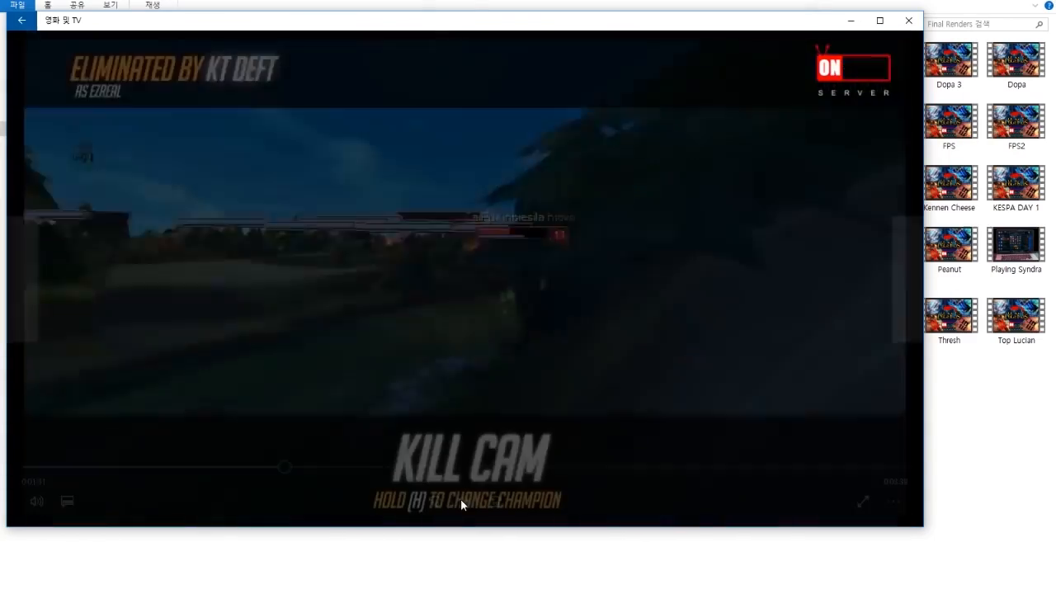
Watch the kill cam sequence and pause it at 1:35 to examine its overlay text
mouse_move(461, 501)
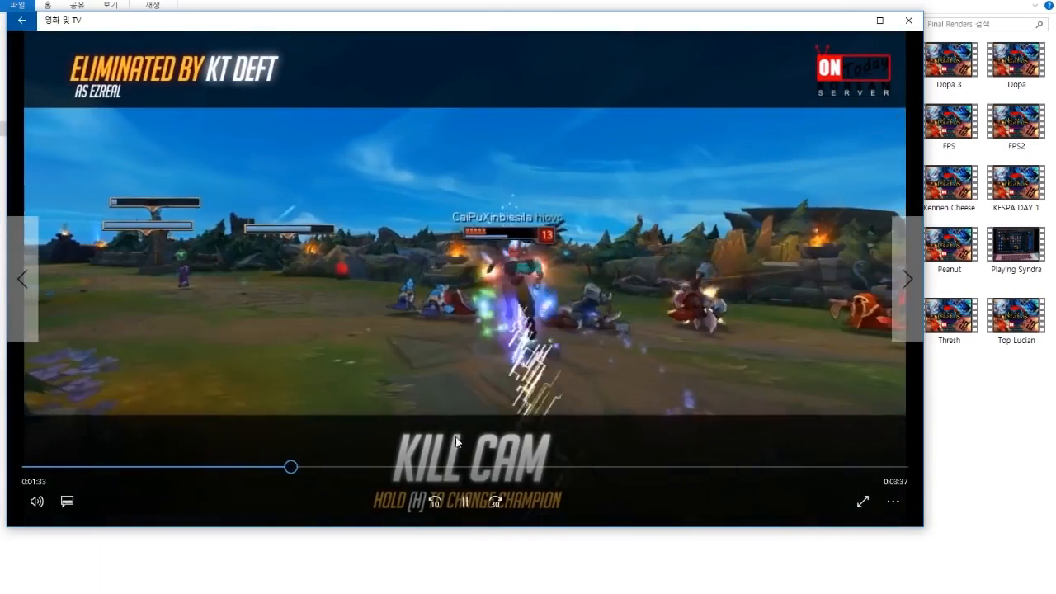
click(470, 500)
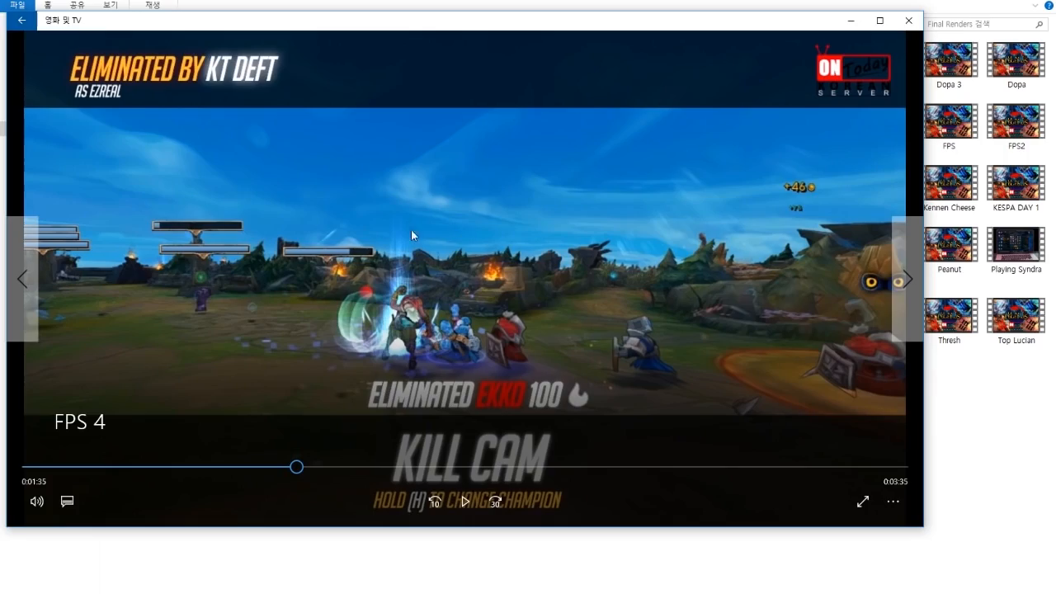
click(454, 503)
Jump ahead to the knife scene at about 1:47 and pause it at 1:51
drag(299, 477, 330, 470)
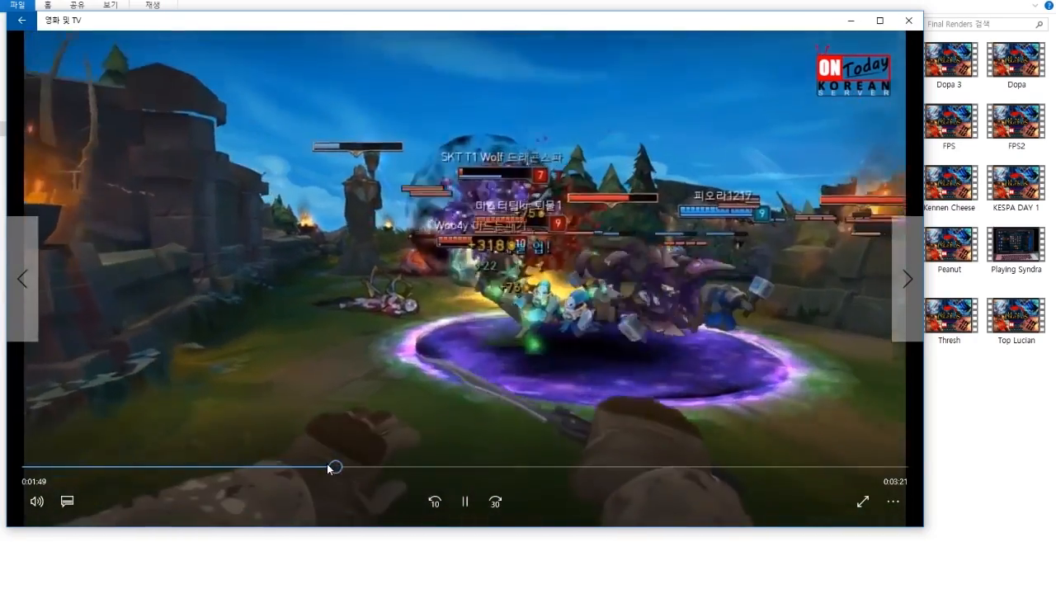
click(328, 469)
click(468, 504)
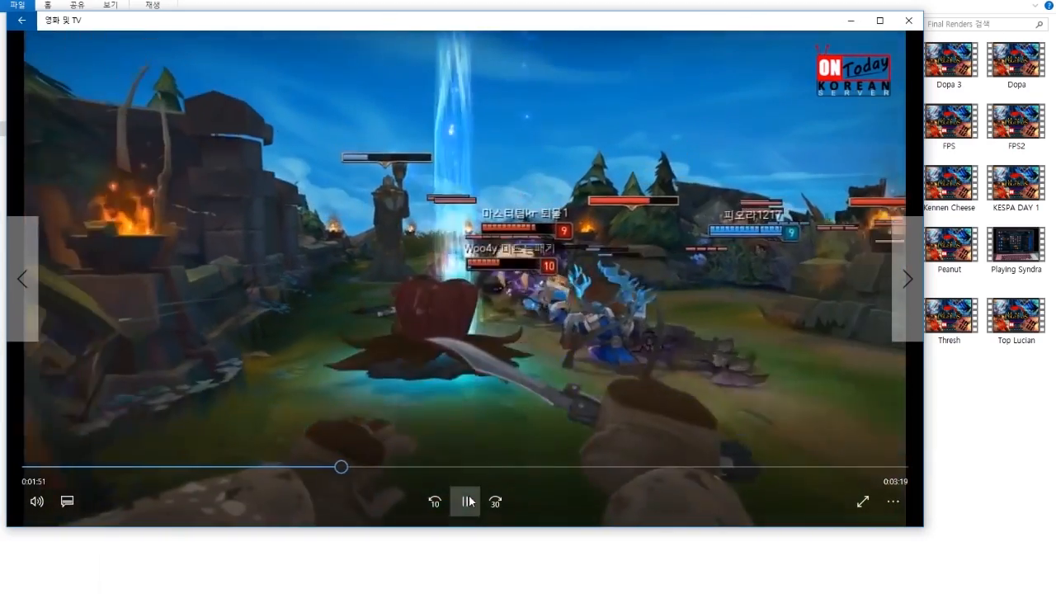
click(467, 501)
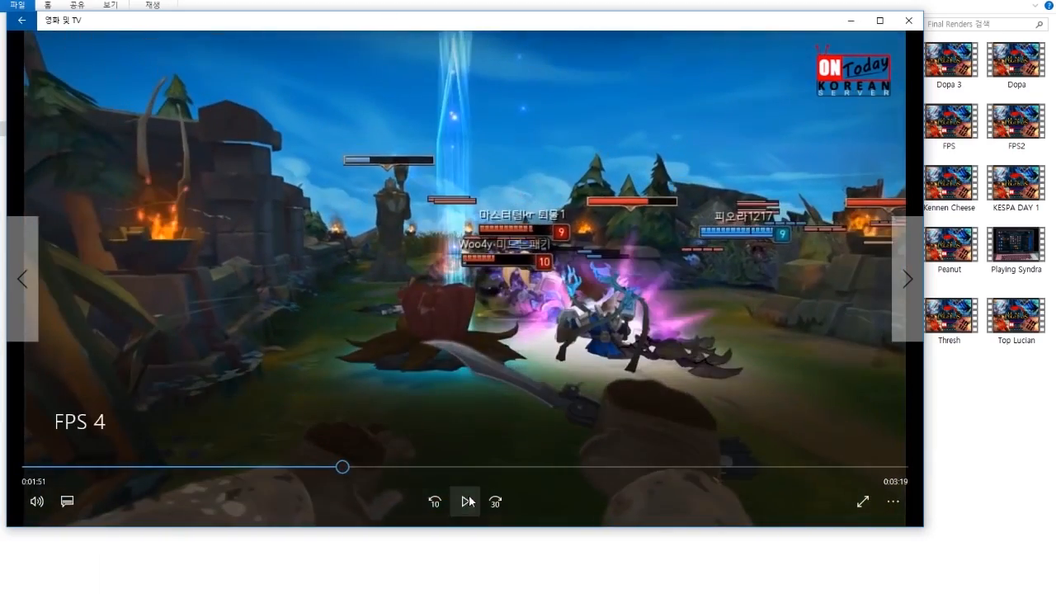
Replay the knife scene from about 1:46, pausing at 1:50 to examine the stabbing arm
click(333, 468)
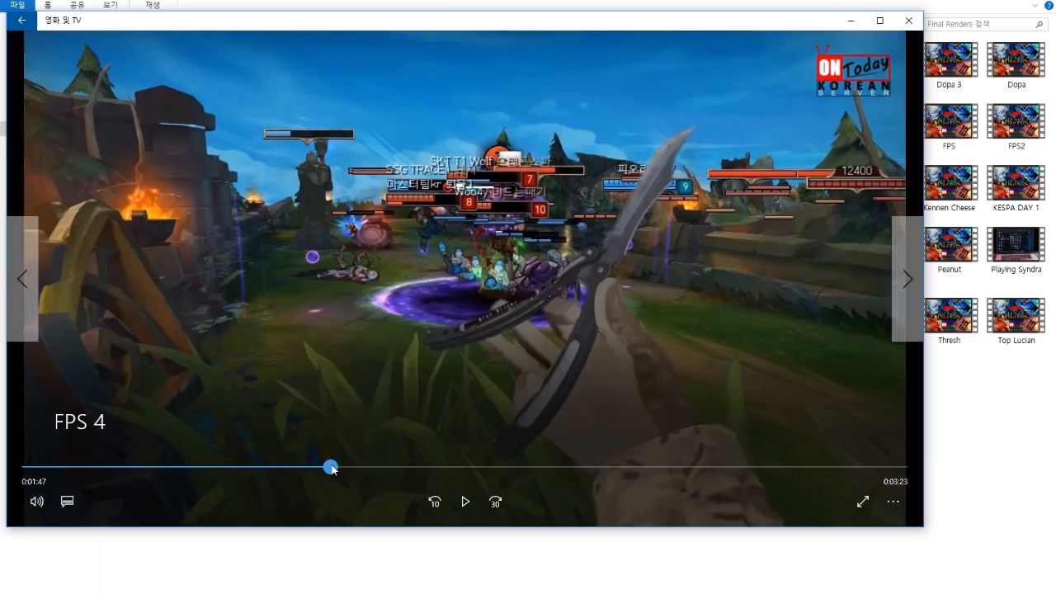
click(467, 502)
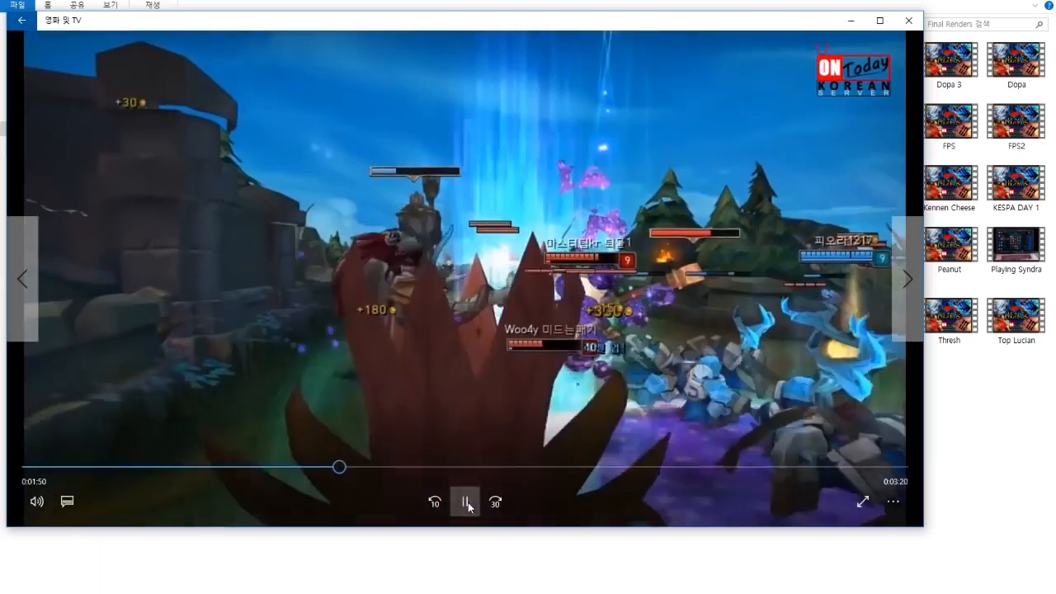
click(465, 502)
click(332, 468)
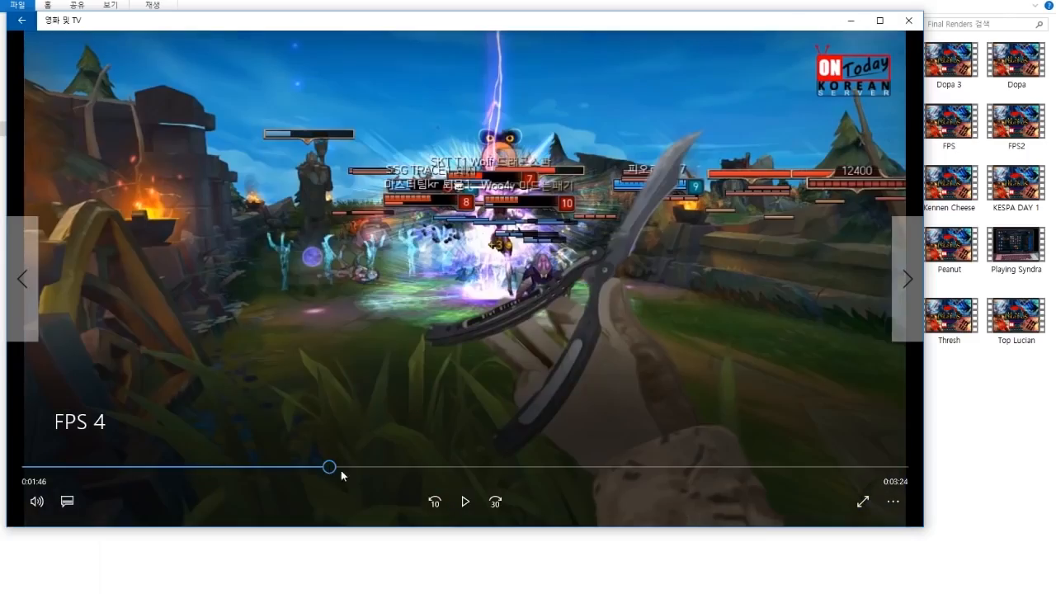
click(464, 501)
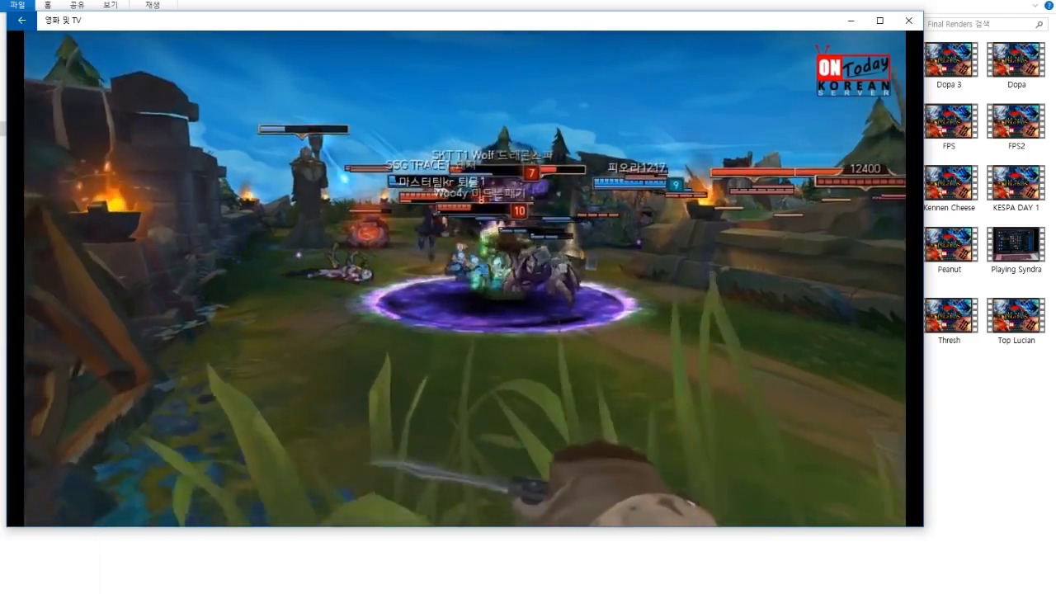
mouse_move(469, 502)
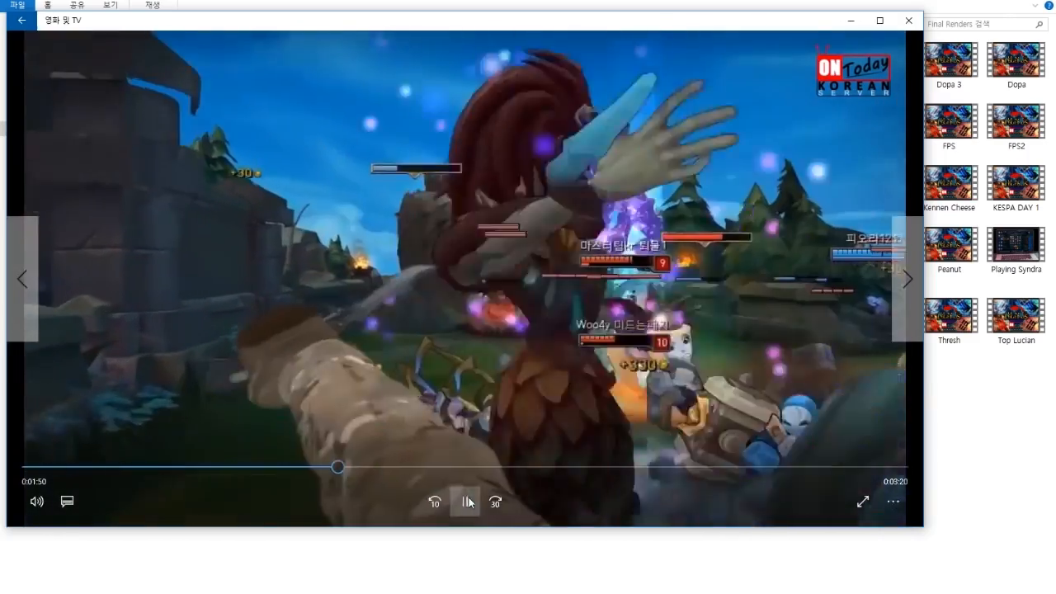
click(467, 501)
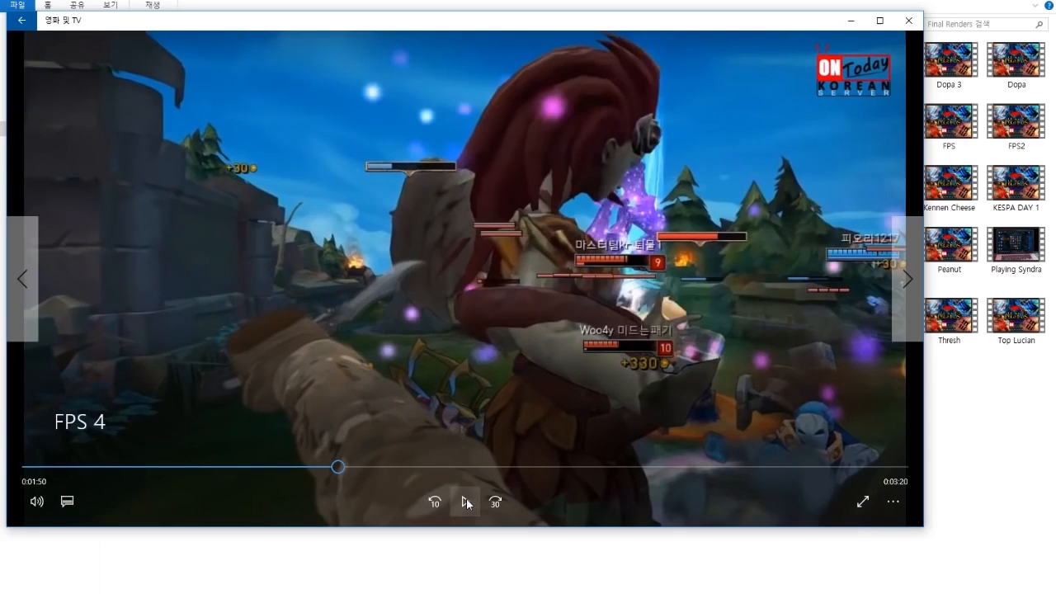
Play on from the knife scene to the explosion at 2:15, and rewatch the explosion from slightly earlier
click(466, 502)
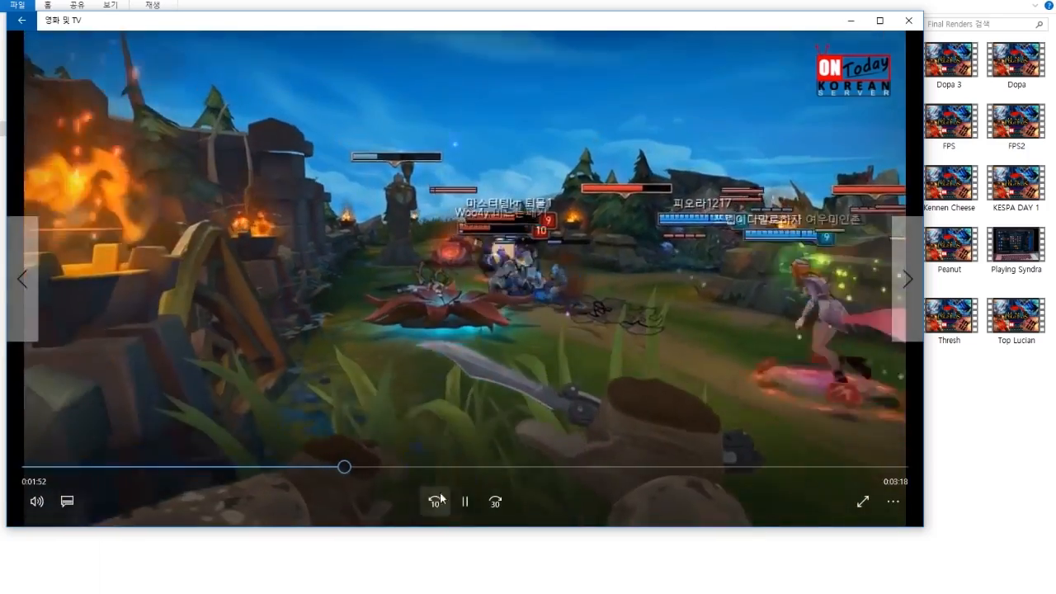
click(438, 498)
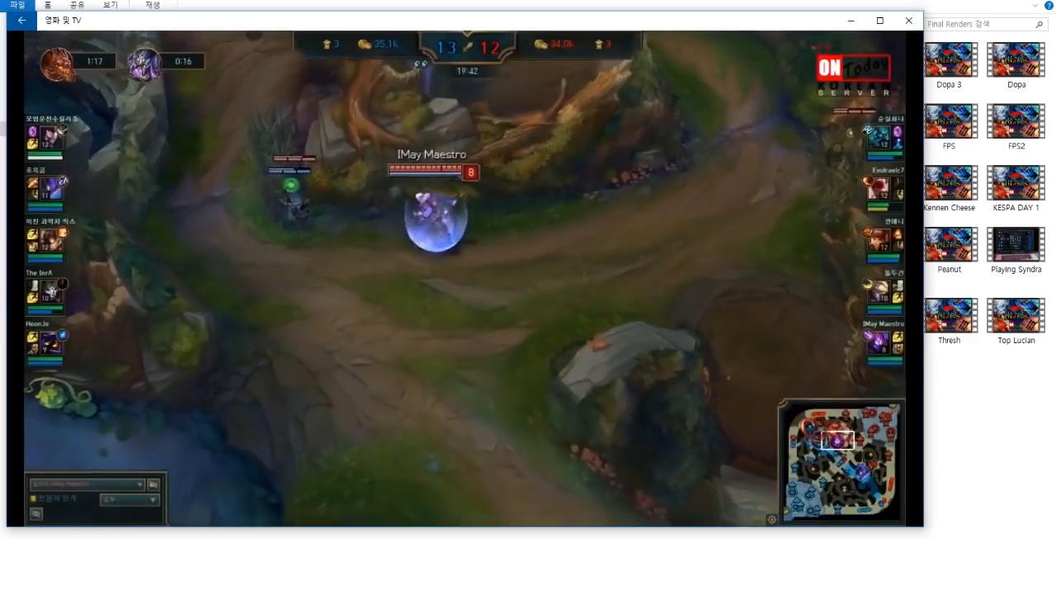
mouse_move(463, 251)
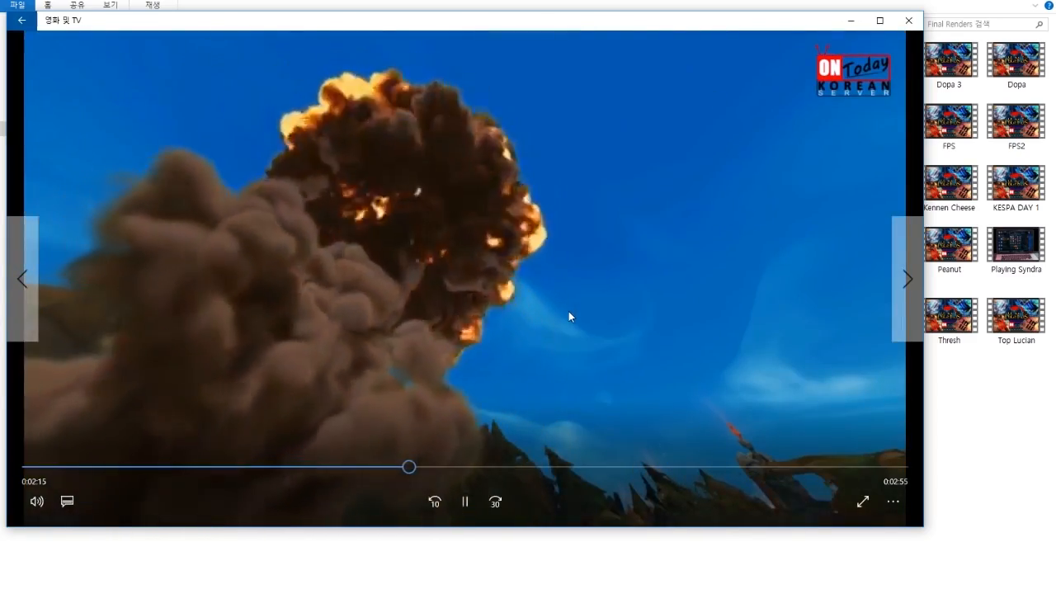
click(388, 467)
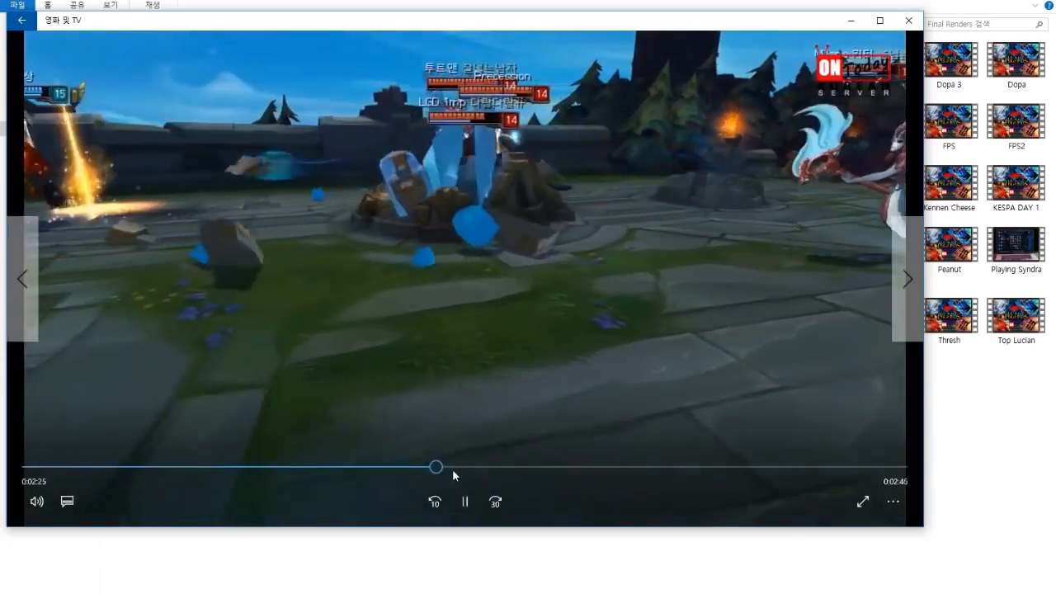
Skim the rest of the video, jumping ahead through about 2:39 and the sniper scene near 3:12 towards the closing shots
click(453, 468)
click(474, 467)
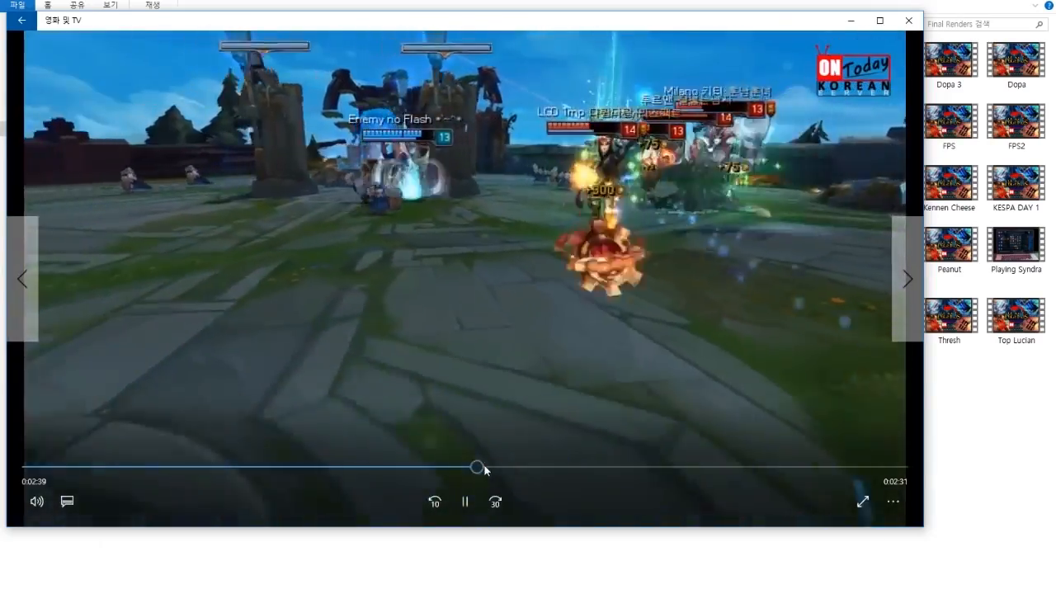
click(488, 467)
click(526, 467)
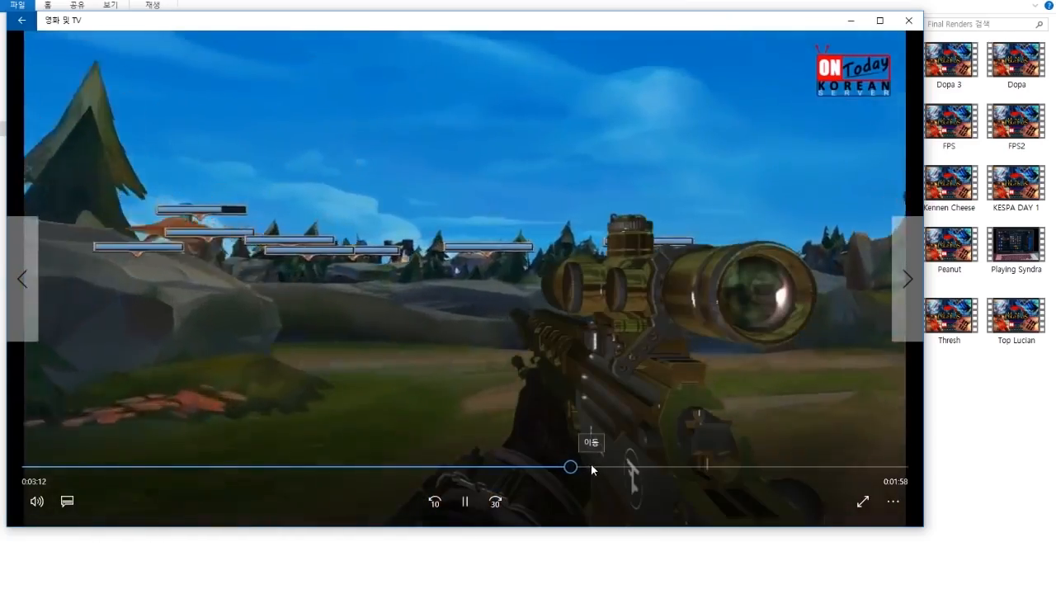
drag(590, 465, 684, 467)
click(761, 467)
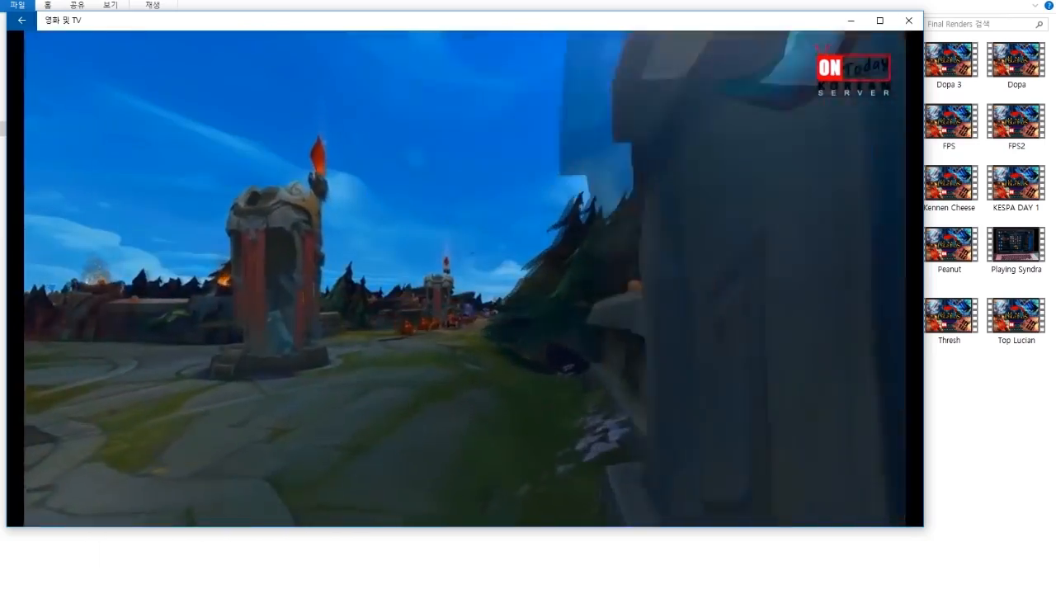
Watch the kaleidoscope effect around 4:40, pausing briefly to examine it
mouse_move(629, 240)
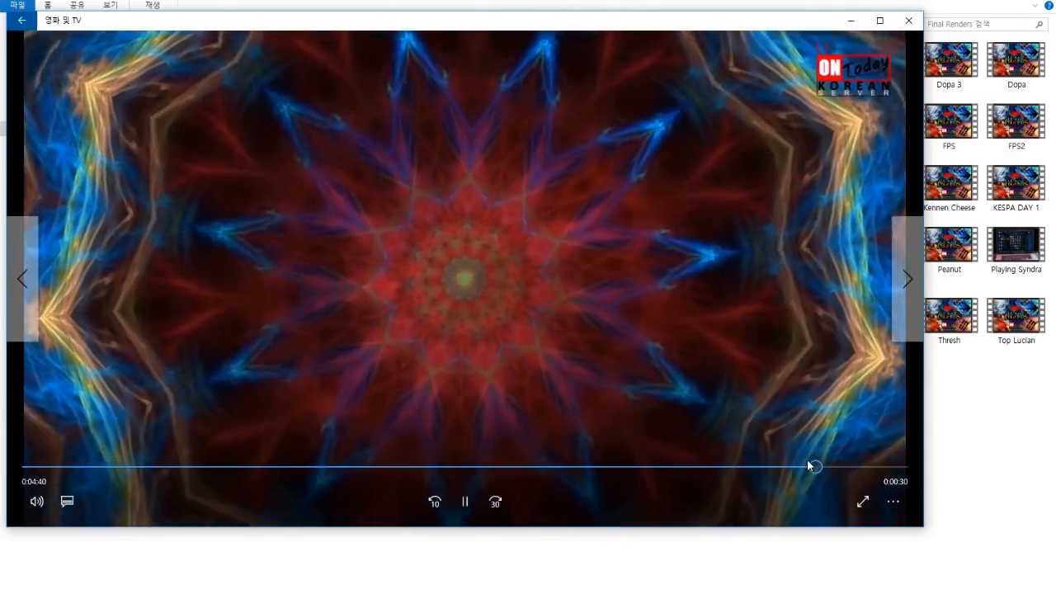
click(807, 466)
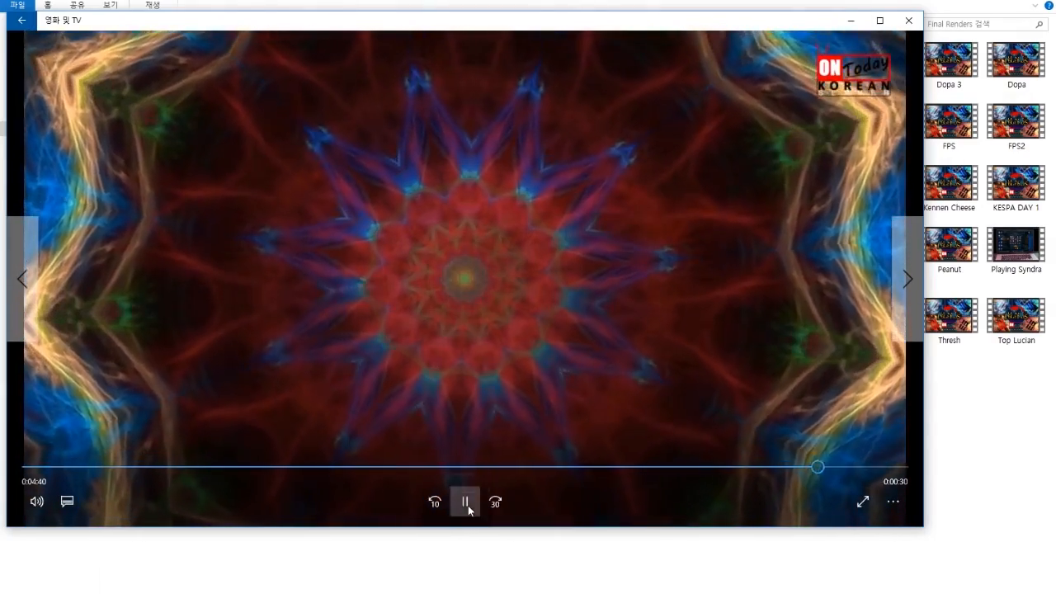
click(465, 502)
click(468, 505)
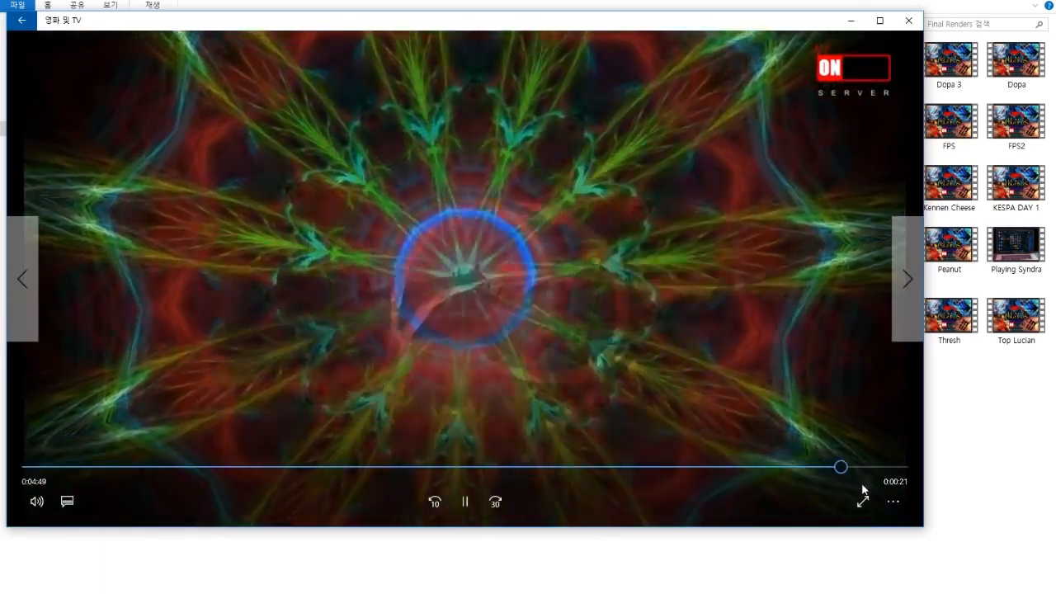
Skip to the end screen at about 5:02, and return to the skydiving shot at about 0:12 and pause there
click(862, 468)
click(873, 470)
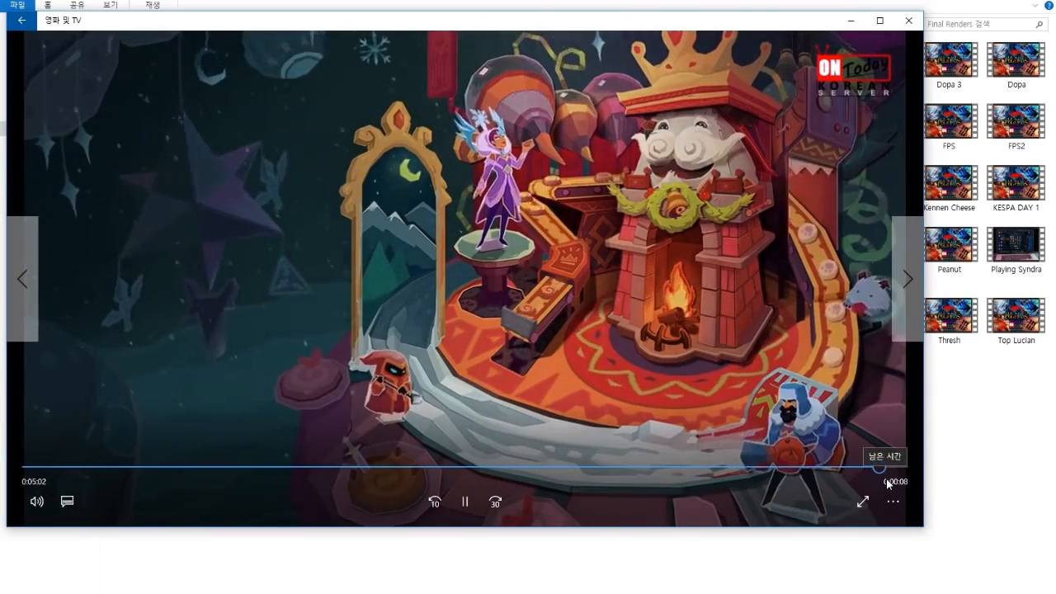
drag(38, 466, 66, 471)
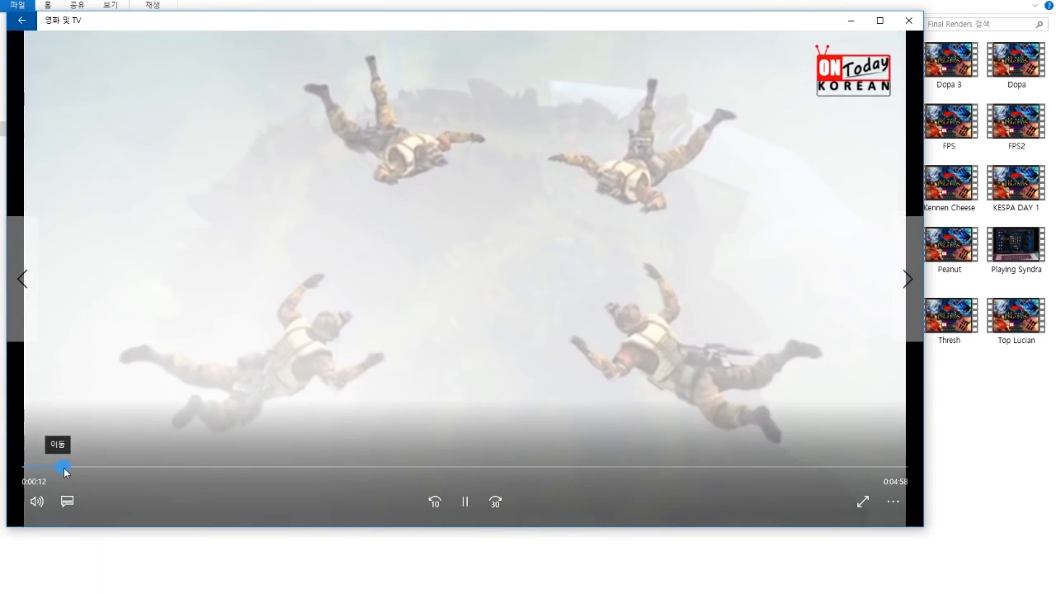
click(462, 503)
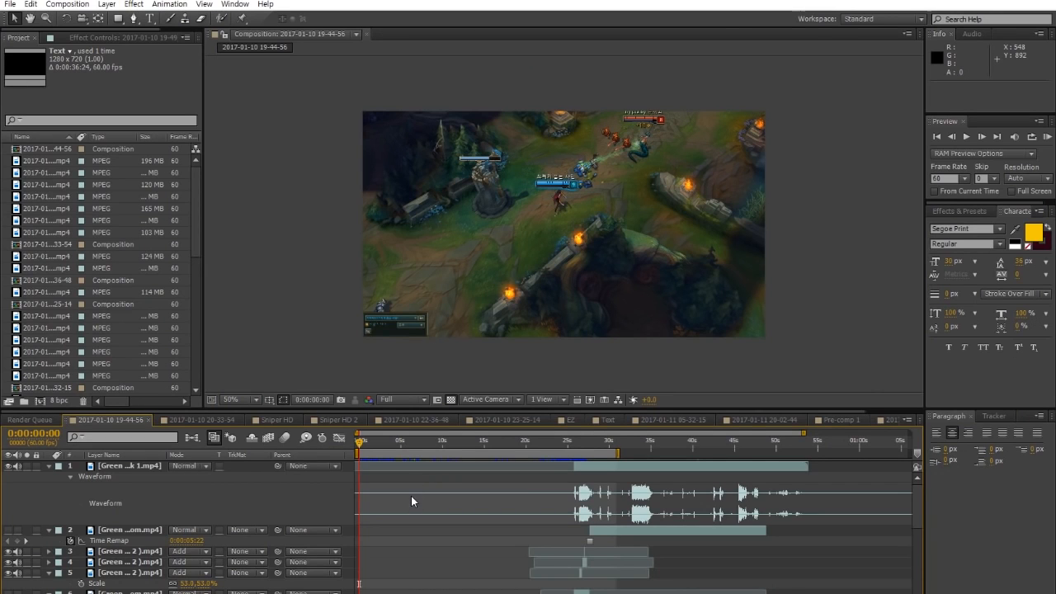
key(grave)
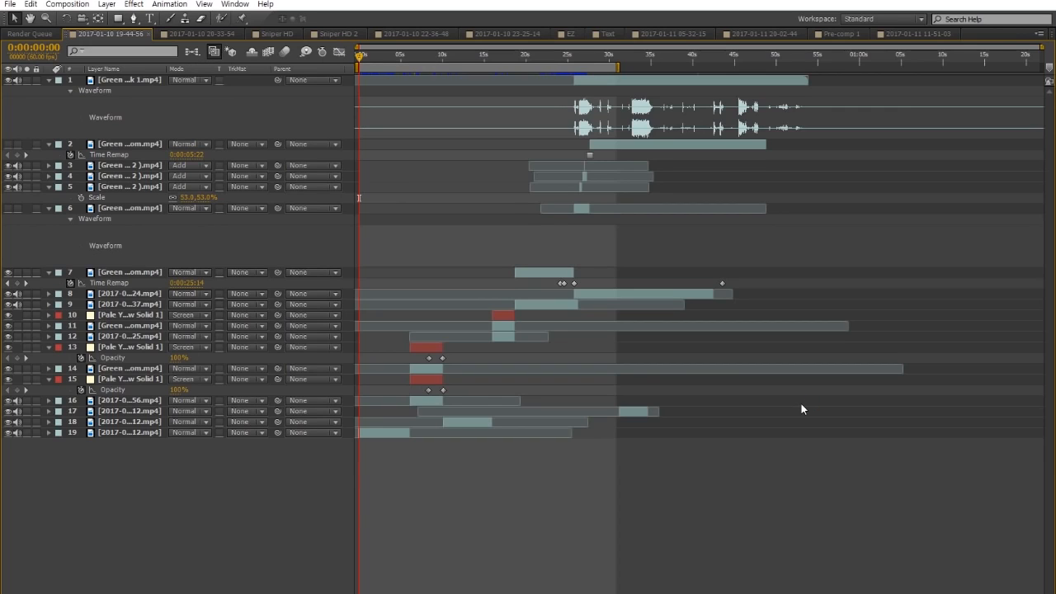
drag(361, 59, 421, 68)
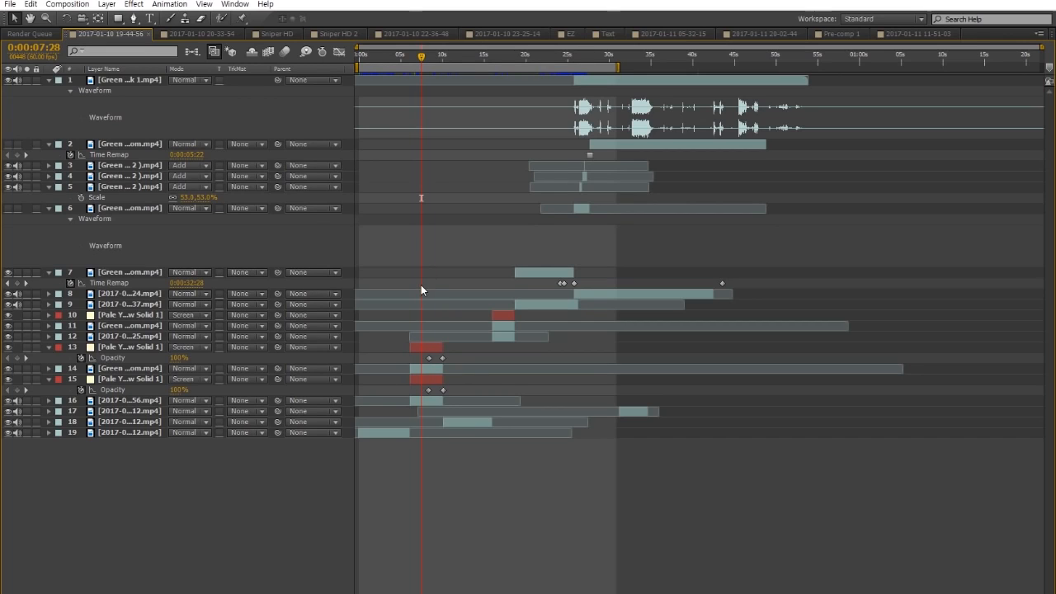
drag(382, 64, 430, 66)
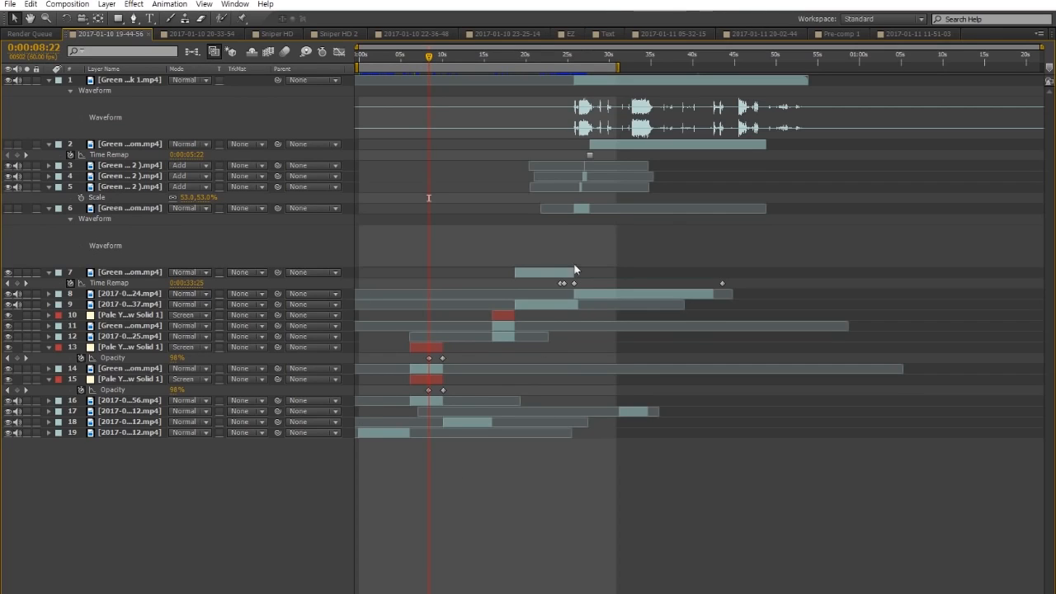
drag(416, 66, 465, 61)
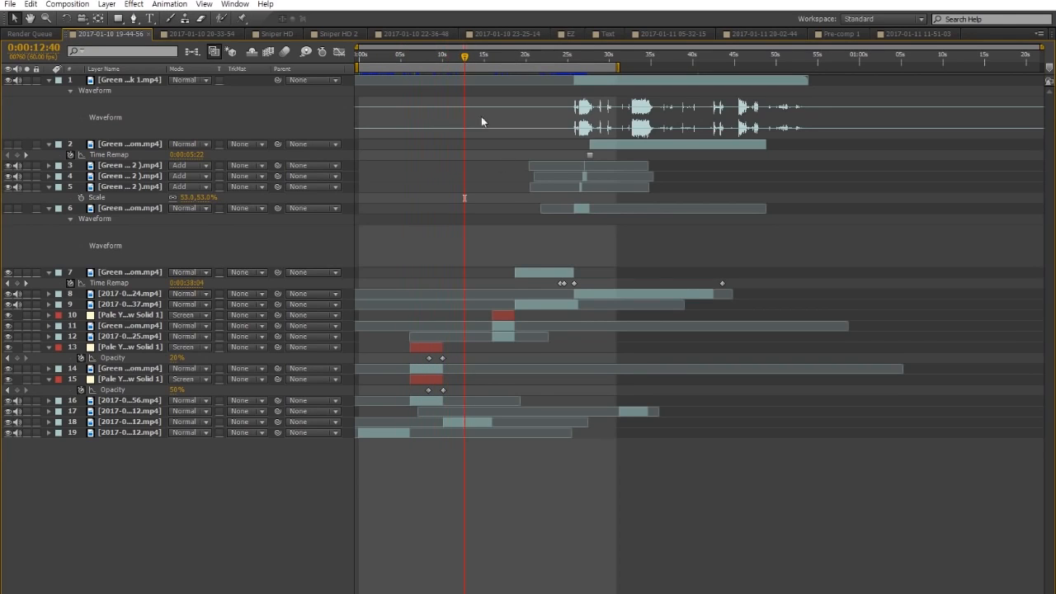
key(grave)
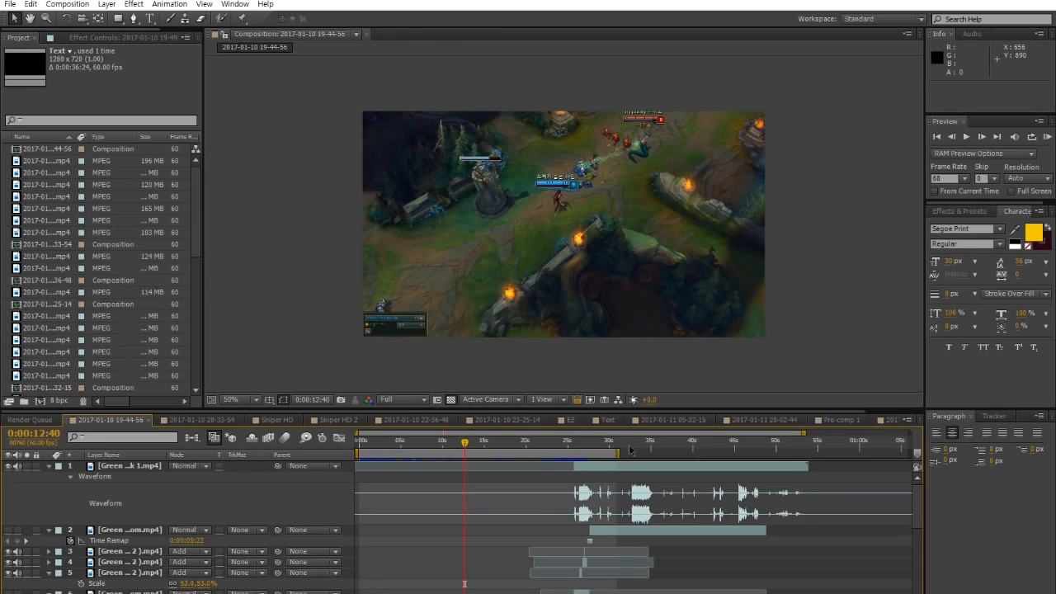
Preview the skydiving shot at 0:00:07:10 and bring its Pale Yellow Solid layers with Opacity keyframes into view
click(382, 446)
drag(382, 447, 418, 453)
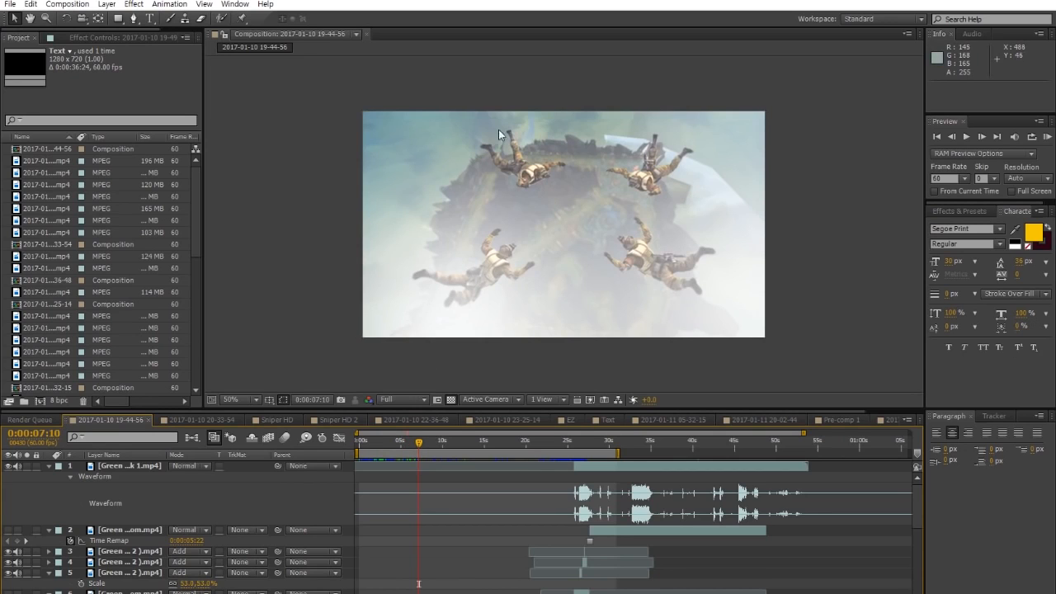
scroll(155, 566, down, 5)
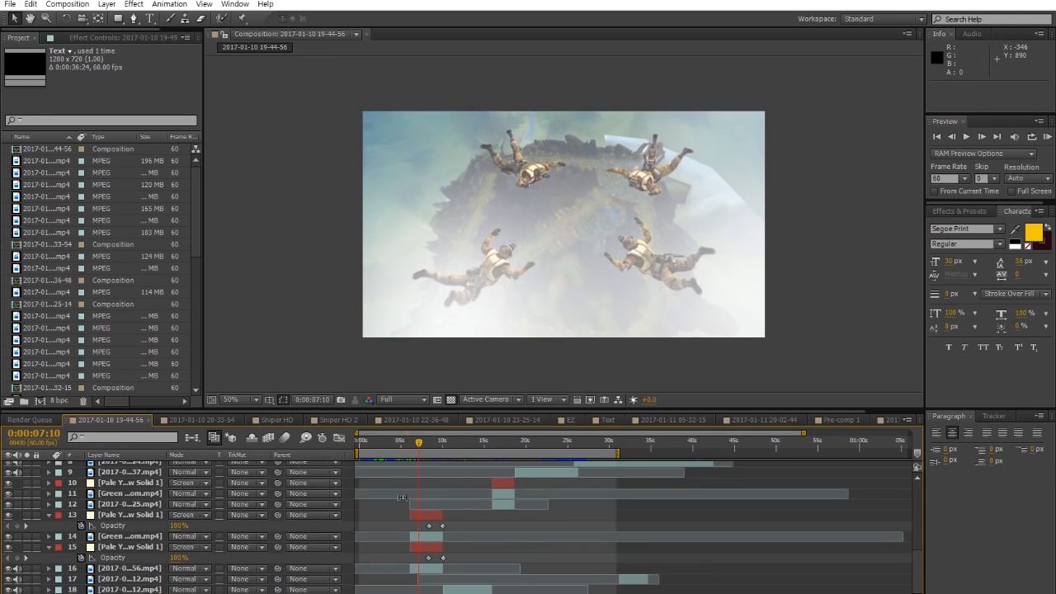
Solo the Green Screen parachutist layer 14, turn off its Keylight (1.2) effect to expose the green background, and collapse the effect's settings
click(116, 537)
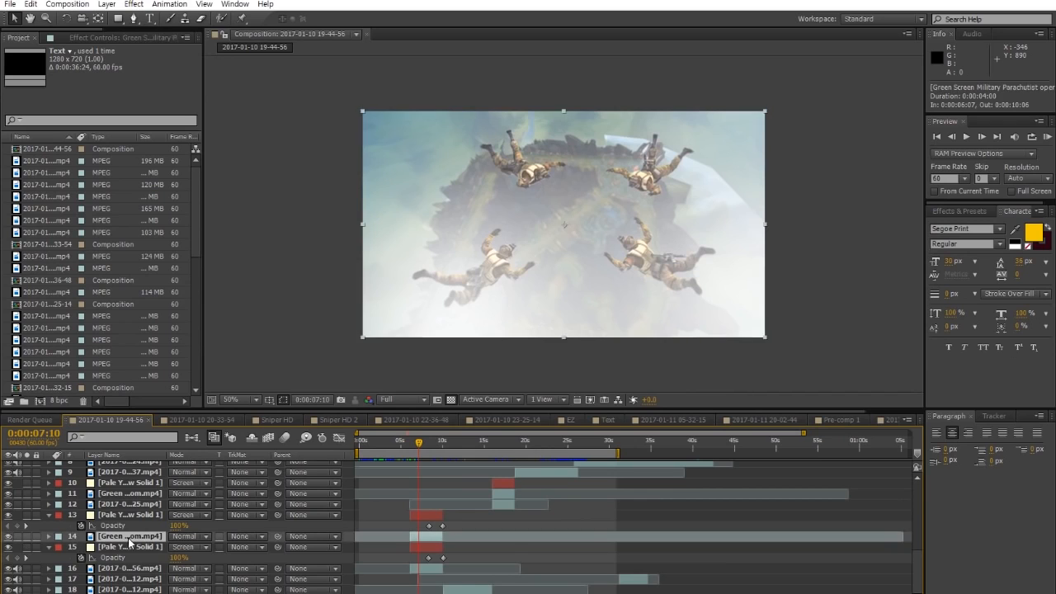
click(27, 537)
click(87, 21)
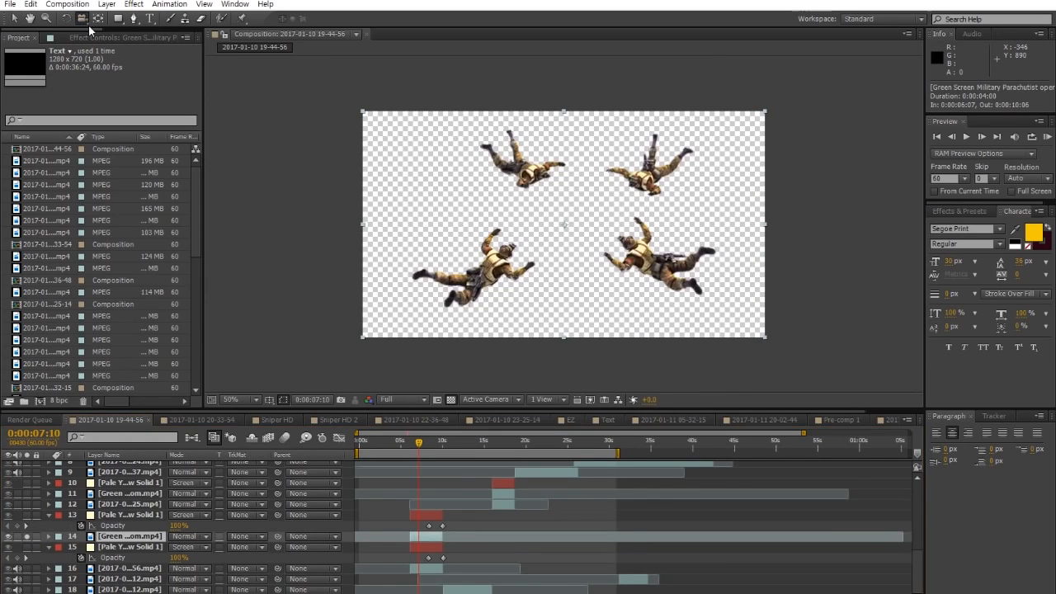
click(91, 37)
click(18, 63)
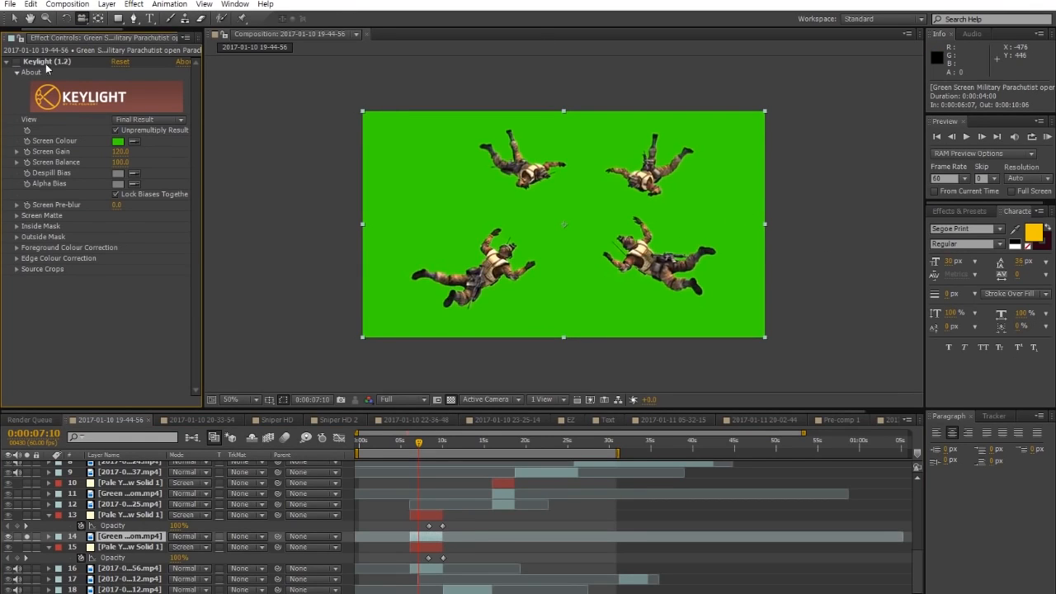
click(7, 63)
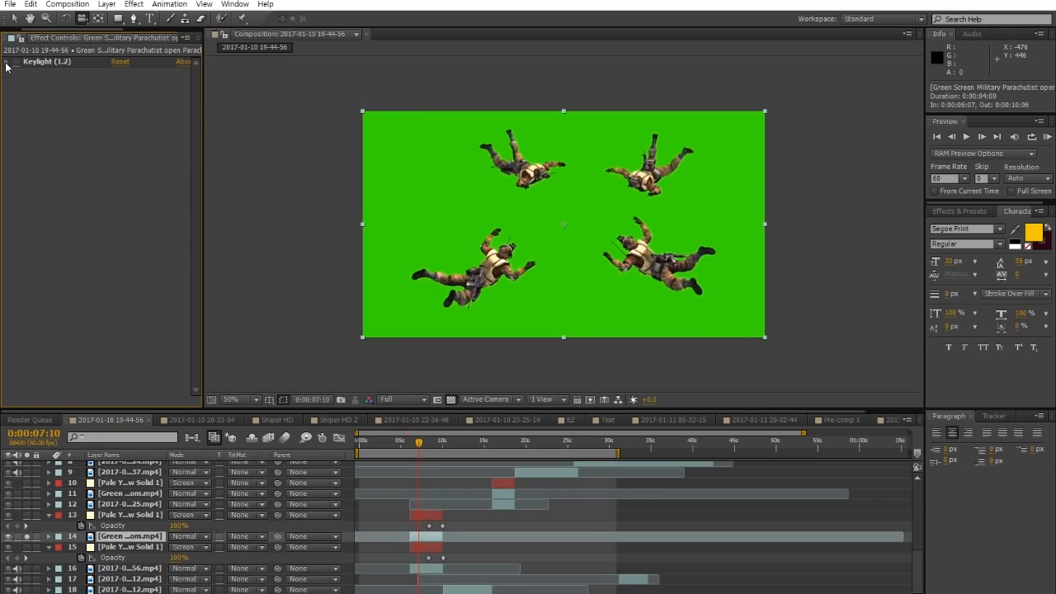
Add a second Keylight (1.2) effect to the parachutist layer and sample the green background as its Screen Colour
click(134, 4)
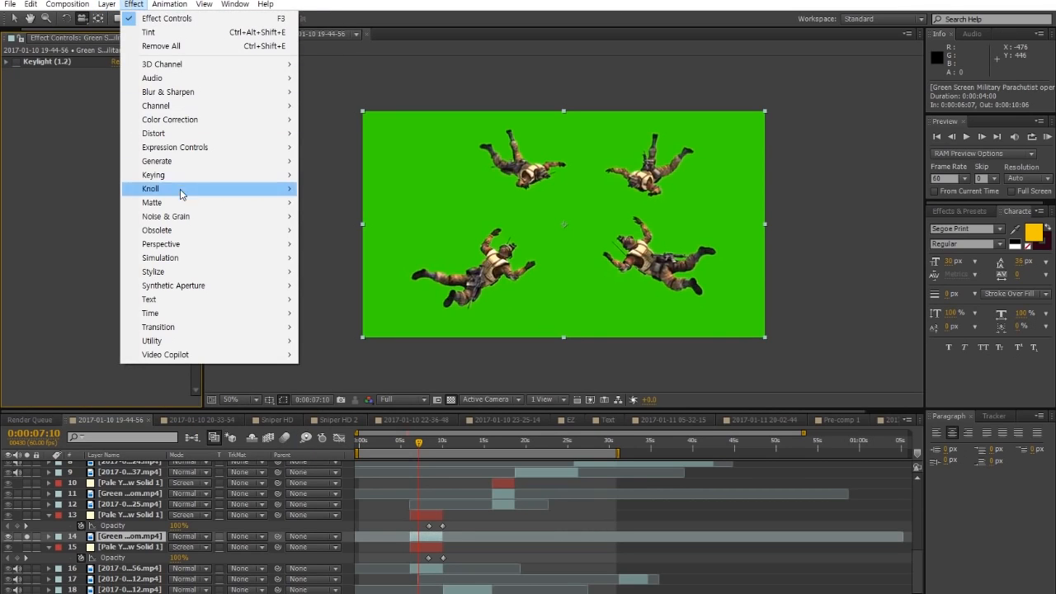
mouse_move(158, 175)
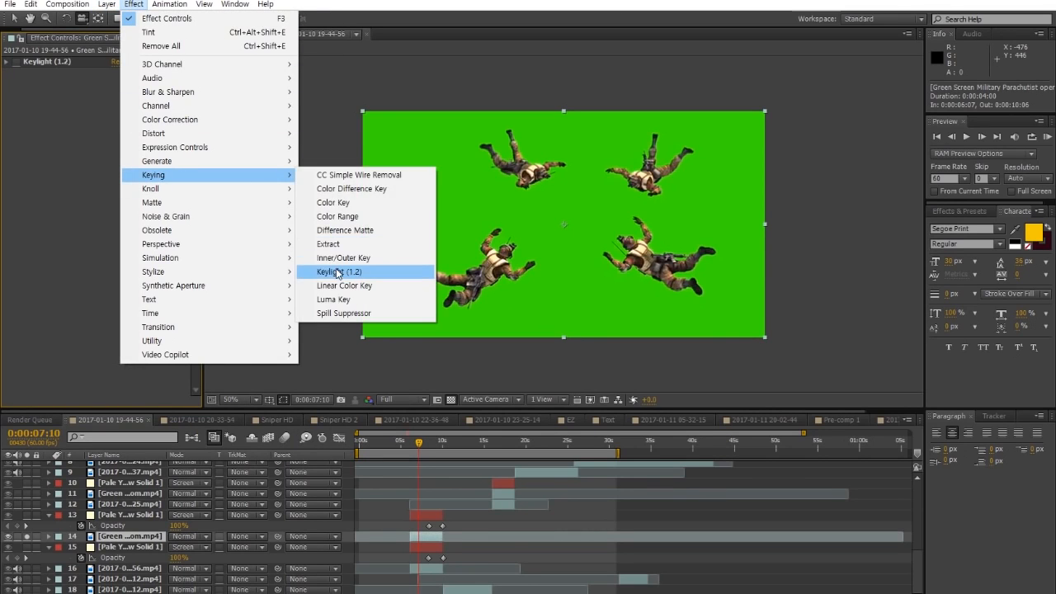
click(337, 273)
click(133, 152)
click(532, 219)
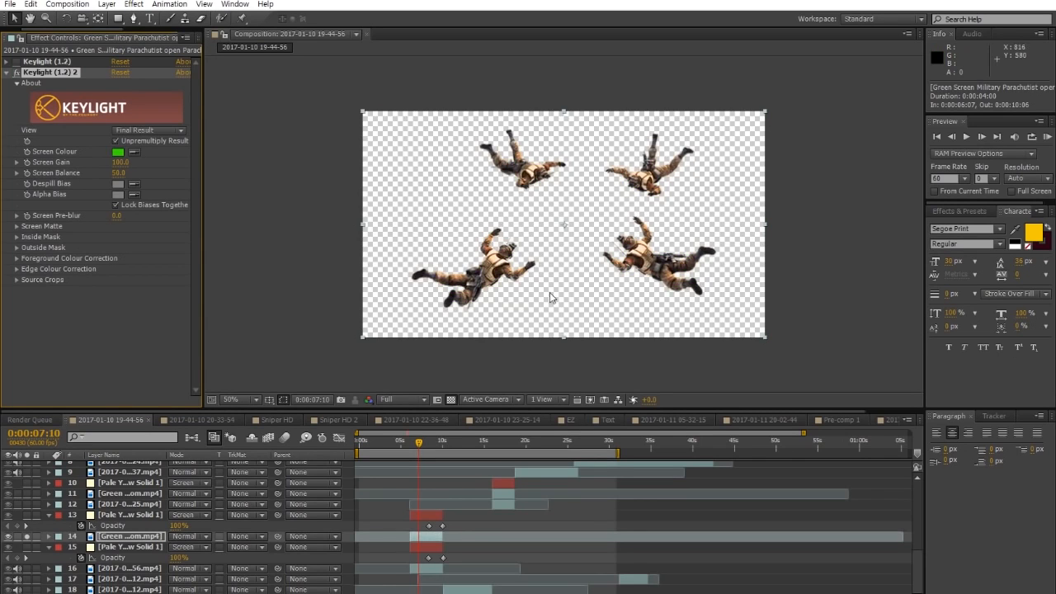
Check the keyed skydivers' edges up close against black, and set the second Keylight's Screen Gain to 102
click(451, 400)
click(451, 400)
click(450, 399)
scroll(585, 124, up, 2)
drag(512, 228, 627, 448)
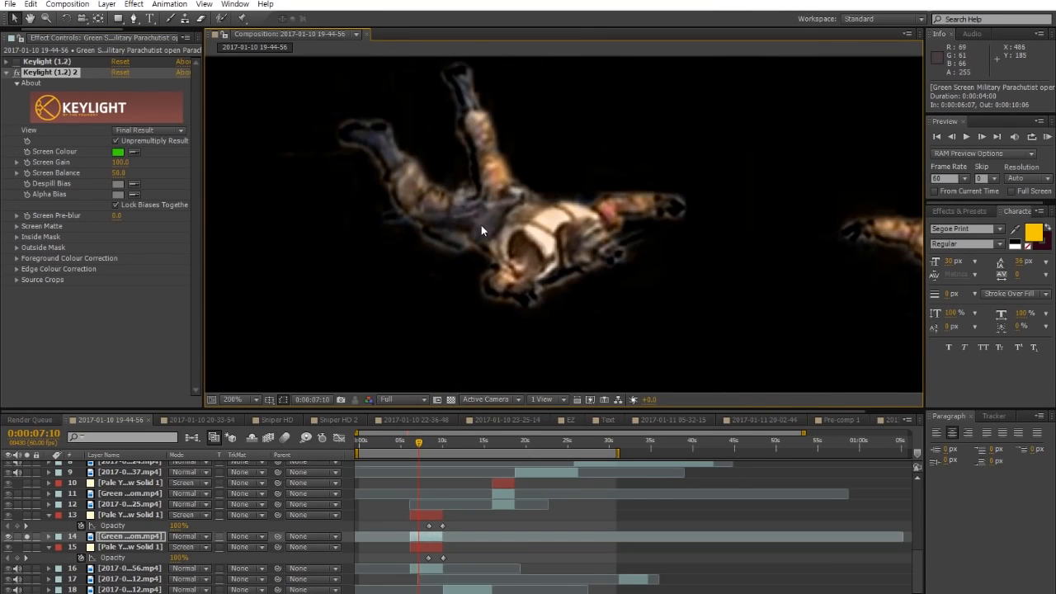
scroll(476, 227, down, 1)
mouse_move(116, 163)
mouse_down()
mouse_move(125, 161)
mouse_move(110, 174)
mouse_up()
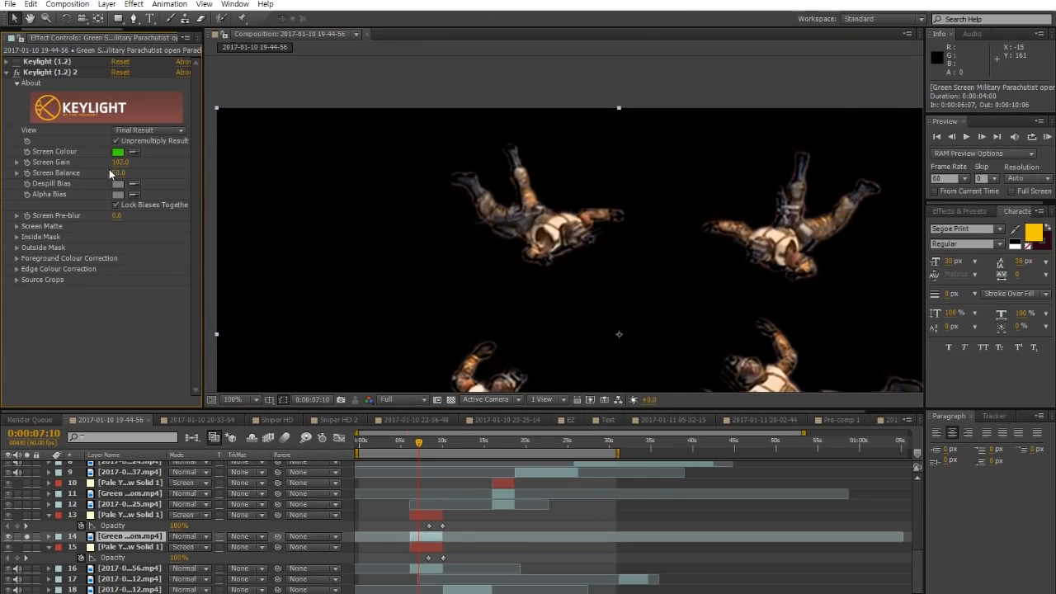
In the second Keylight, set Screen Shrink/Grow to -1 in the Screen Matte settings and Screen Pre-blur to 1
click(18, 227)
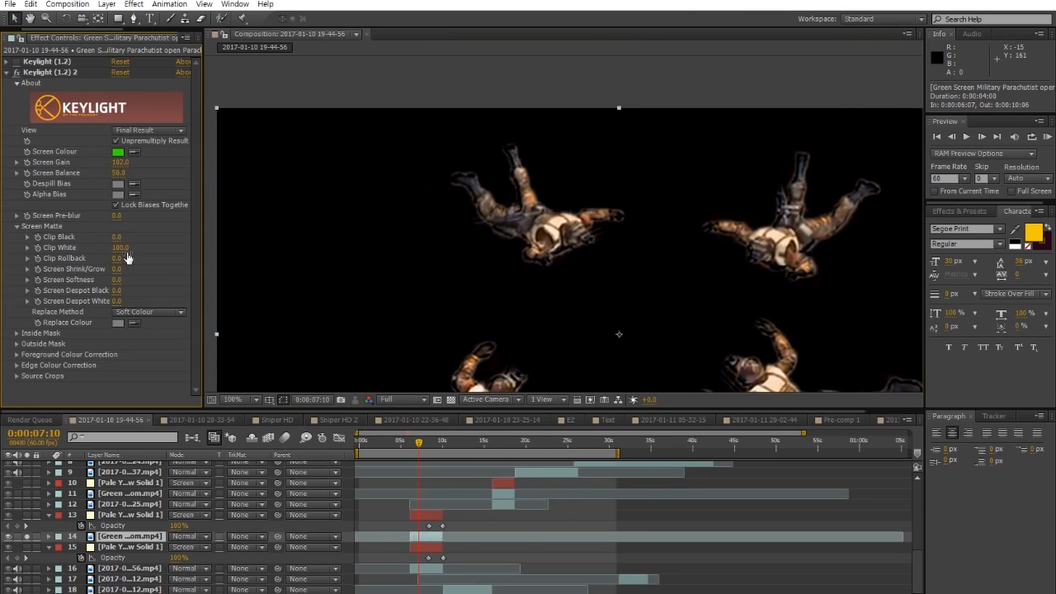
drag(118, 248, 106, 248)
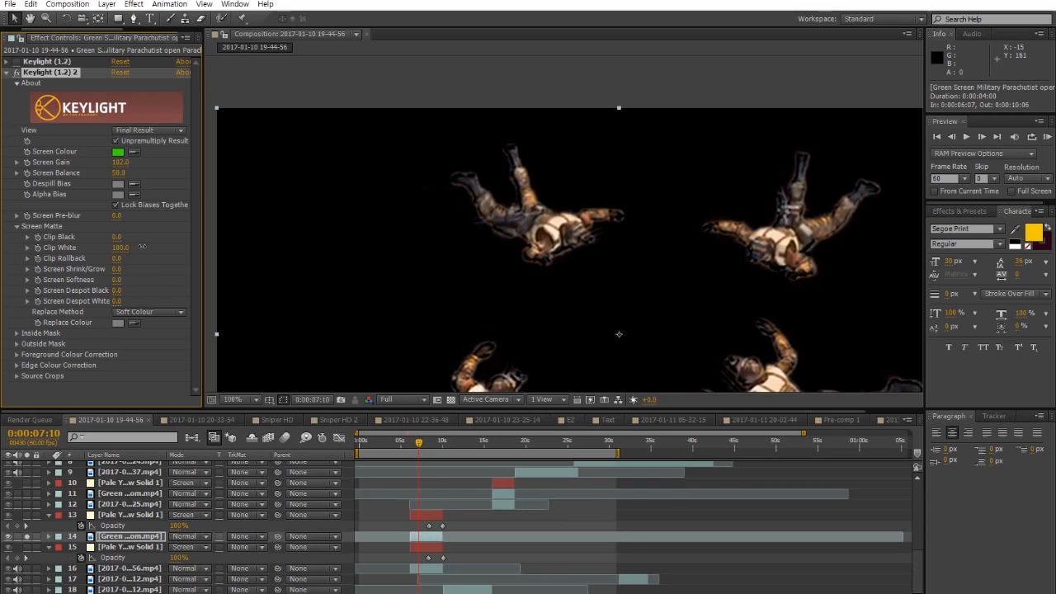
click(116, 269)
text(-1)
key(Return)
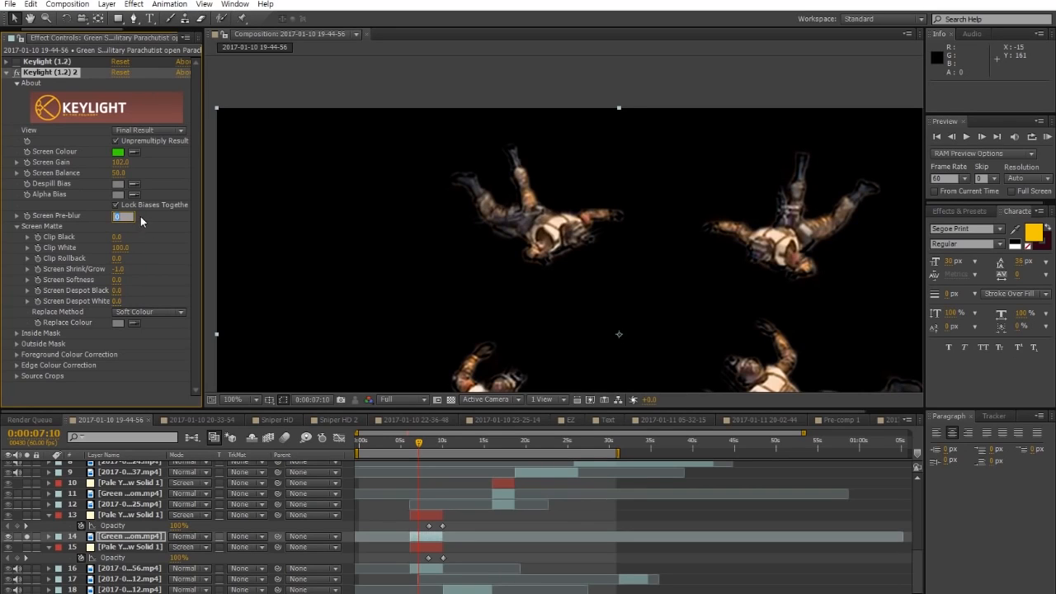
click(123, 216)
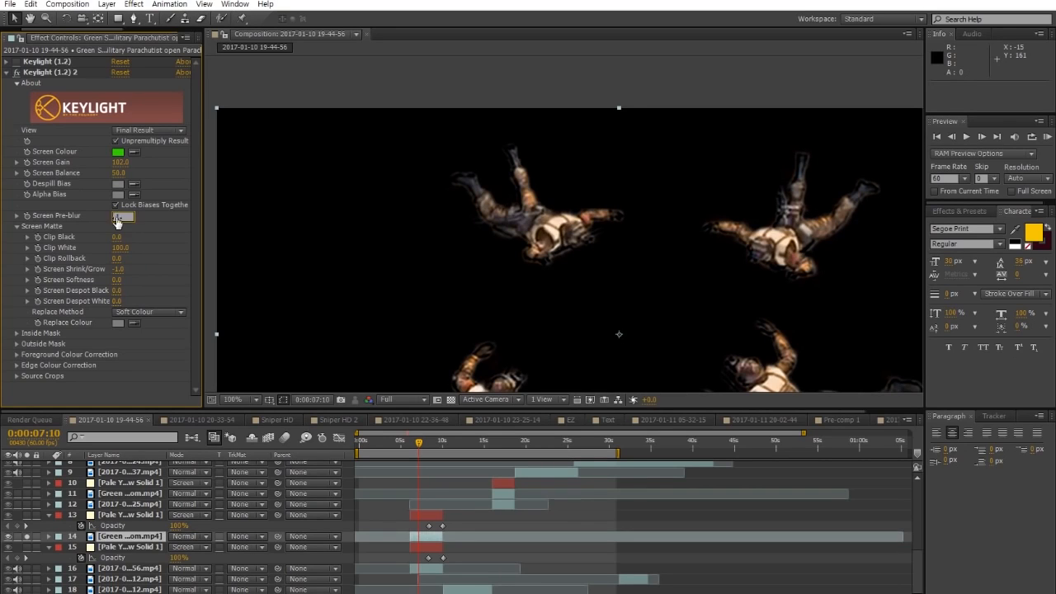
key(Return)
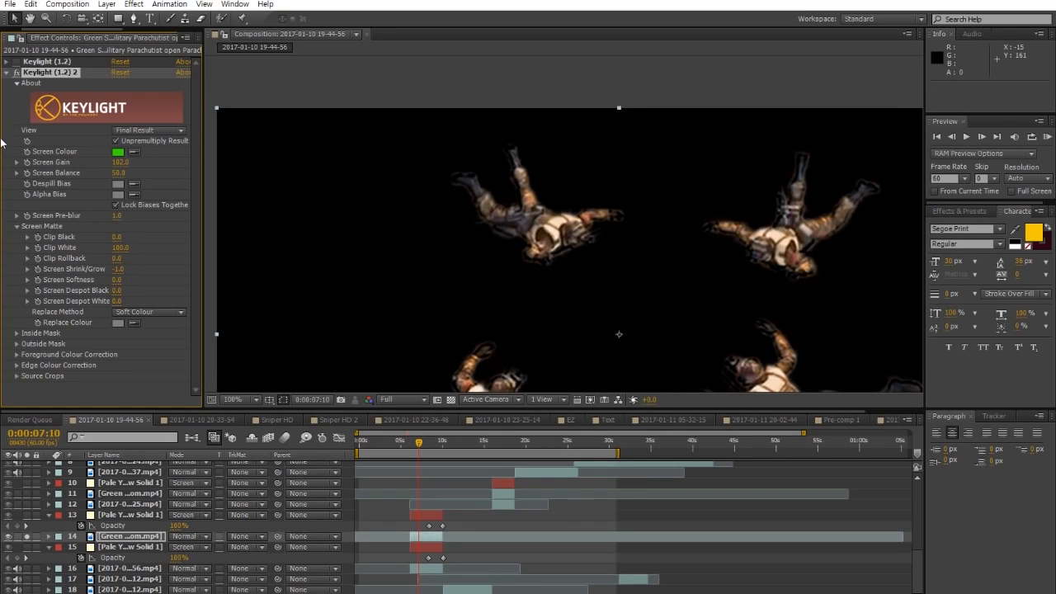
Turn off the second Keylight, re-enable the original one, and unsolo the layer to show the full composite at 50% with the transparency grid restored
click(17, 73)
click(16, 61)
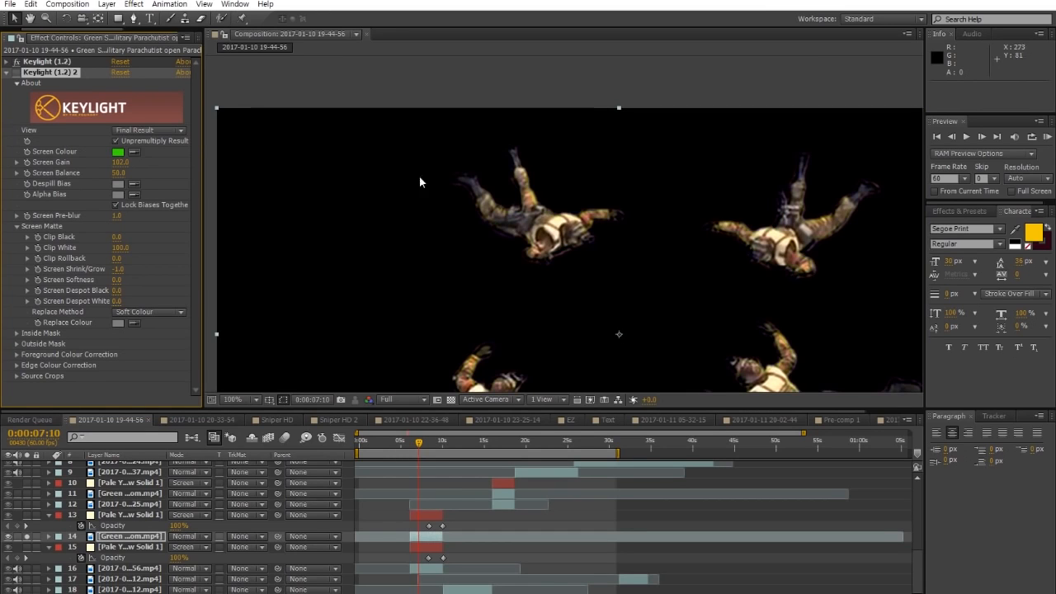
click(451, 400)
scroll(694, 232, down, 3)
scroll(679, 256, up, 2)
drag(591, 314, 534, 249)
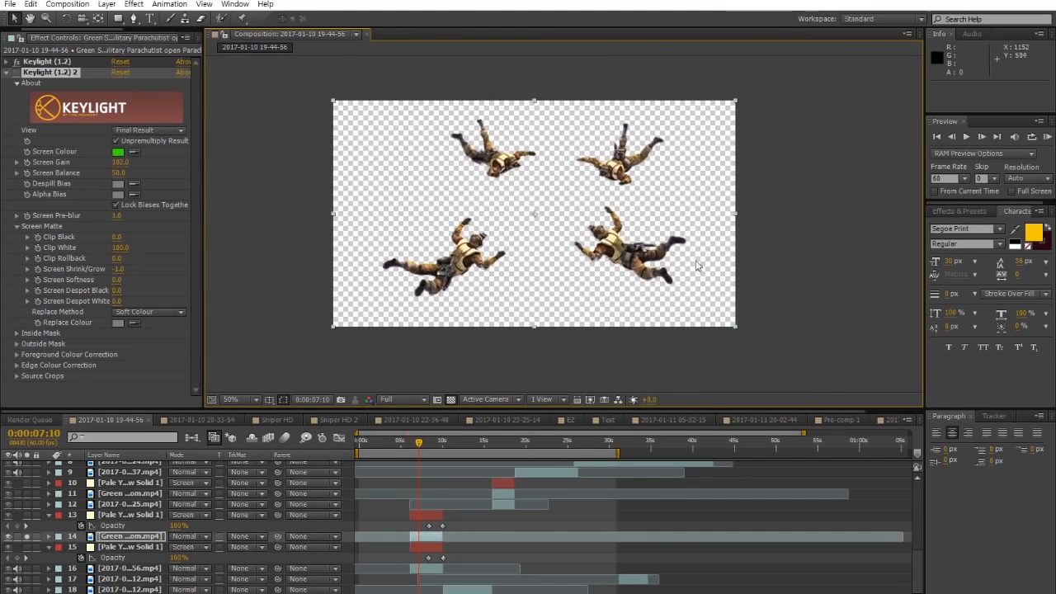
click(26, 537)
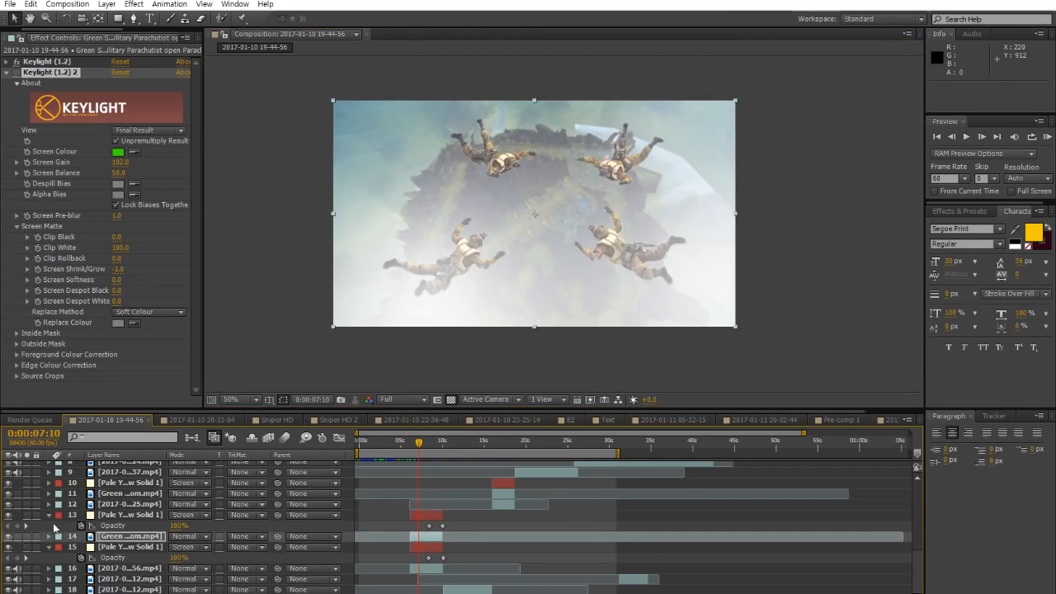
Hide the two Pale Yellow Solid layers, 13 and 15, and scrub around 0:00:07 to examine the skydiving shot without clouds
click(8, 515)
click(7, 515)
click(8, 547)
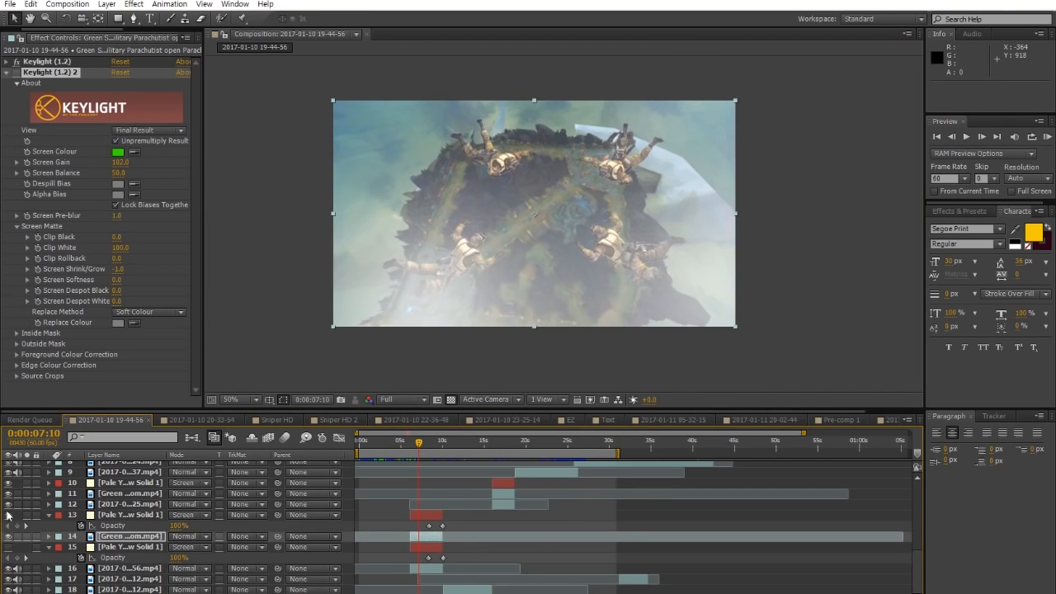
click(8, 515)
scroll(551, 262, up, 1)
scroll(551, 263, down, 1)
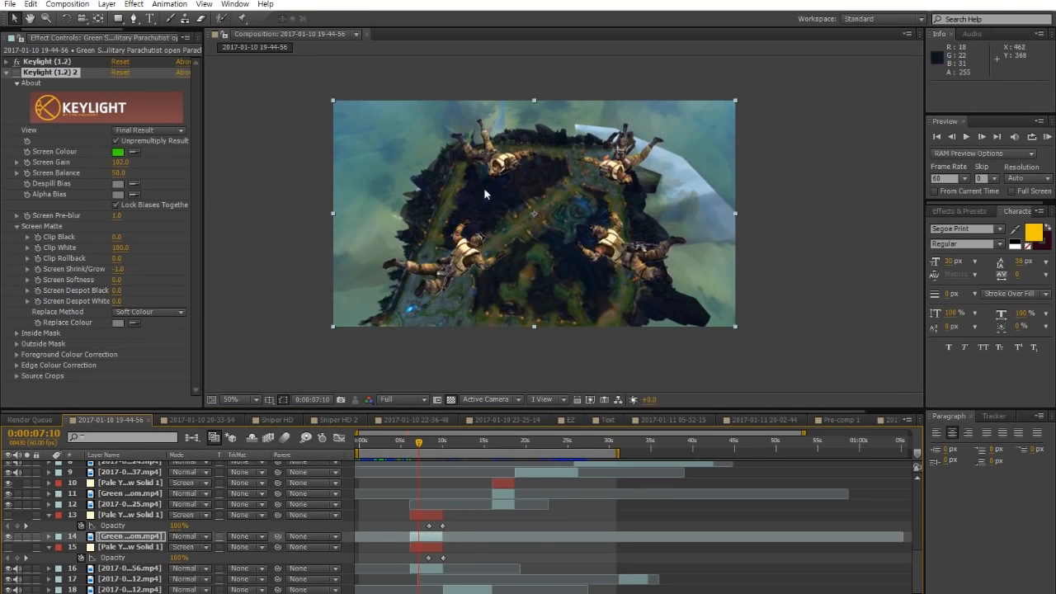
drag(407, 451, 419, 447)
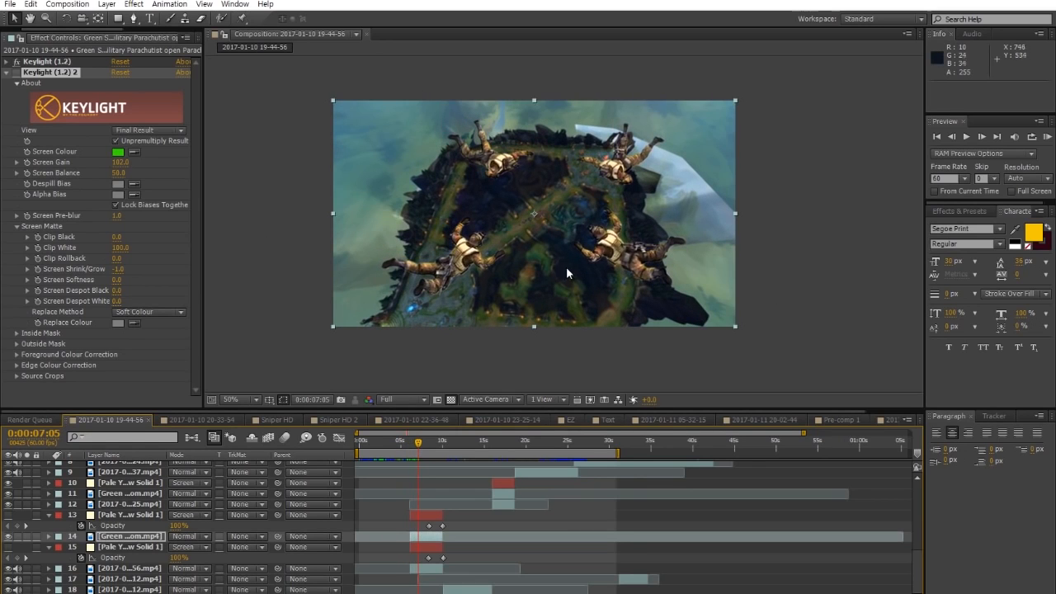
mouse_move(412, 447)
mouse_down()
mouse_move(443, 453)
mouse_move(421, 451)
mouse_up()
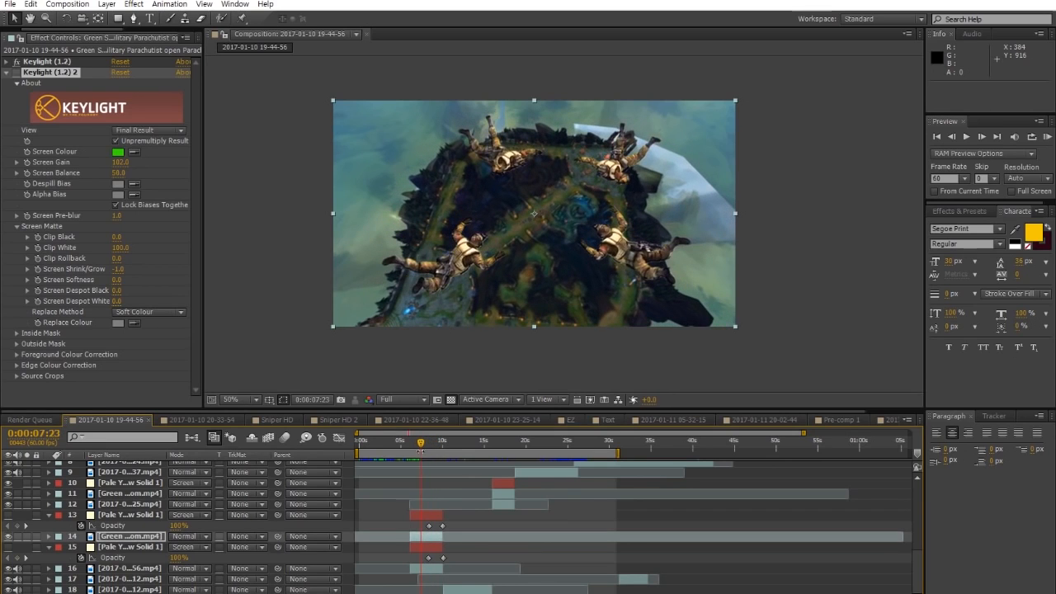
Show both Pale Yellow Solid layers again, scrub the cloud fade between about 0:00:06 and 0:00:09, and select layer 13 to view its effect
click(9, 515)
click(9, 547)
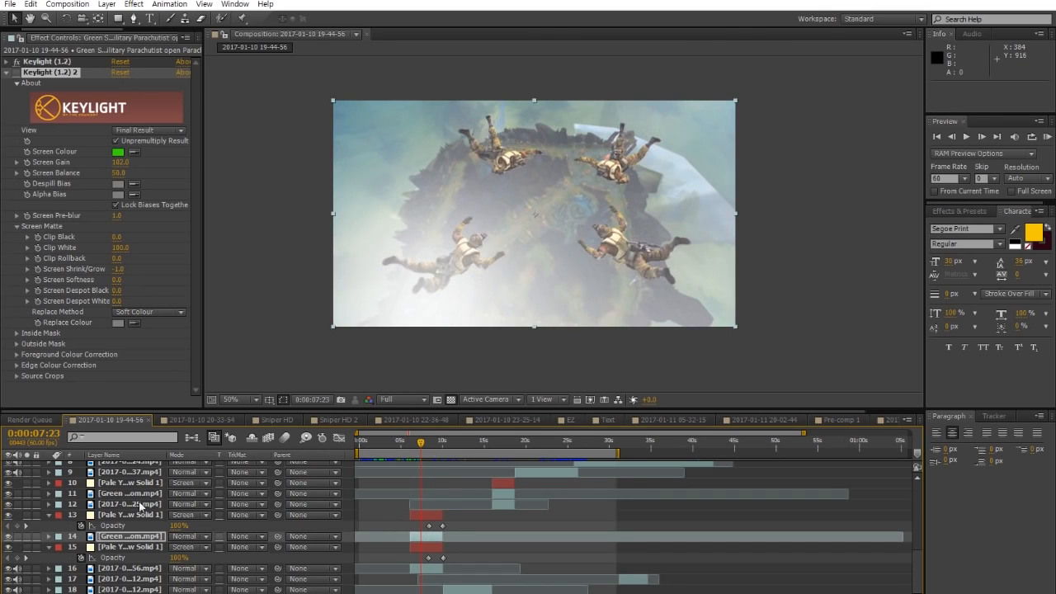
drag(415, 448, 441, 445)
mouse_move(443, 447)
mouse_down()
mouse_move(409, 449)
mouse_move(441, 449)
mouse_up()
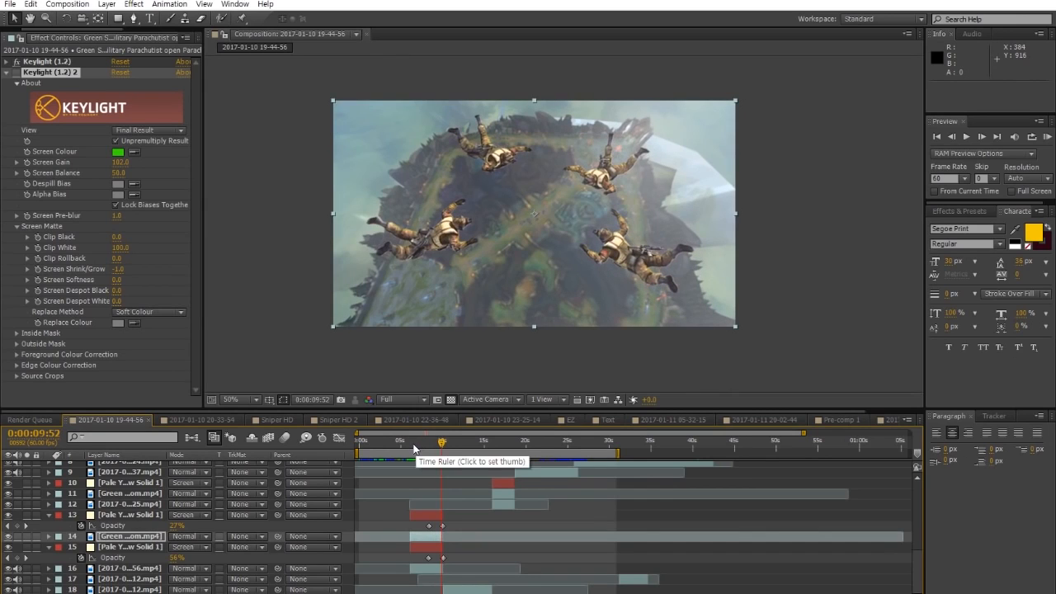
click(414, 447)
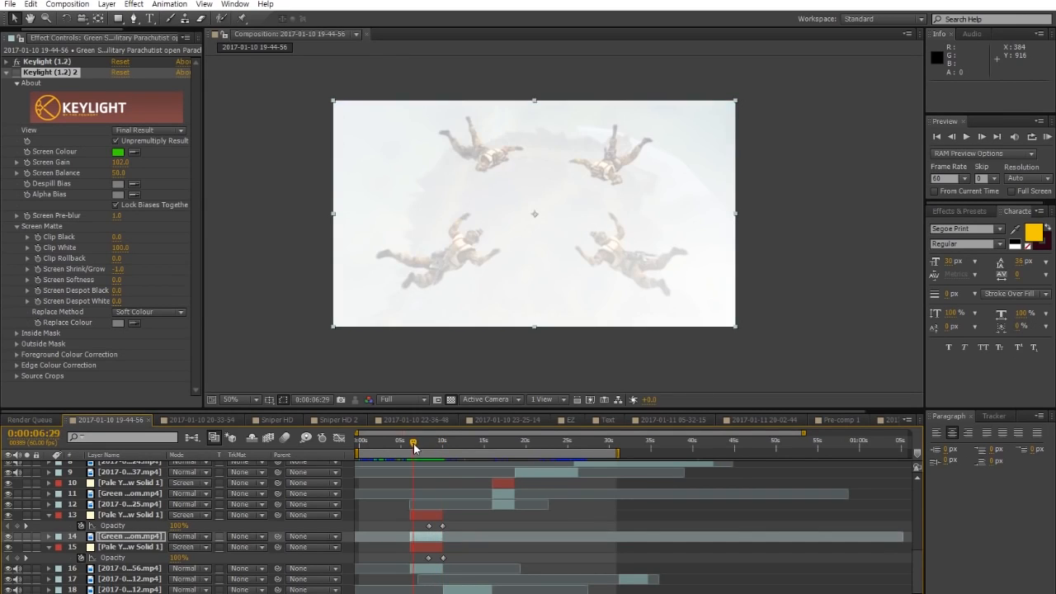
drag(414, 448, 415, 448)
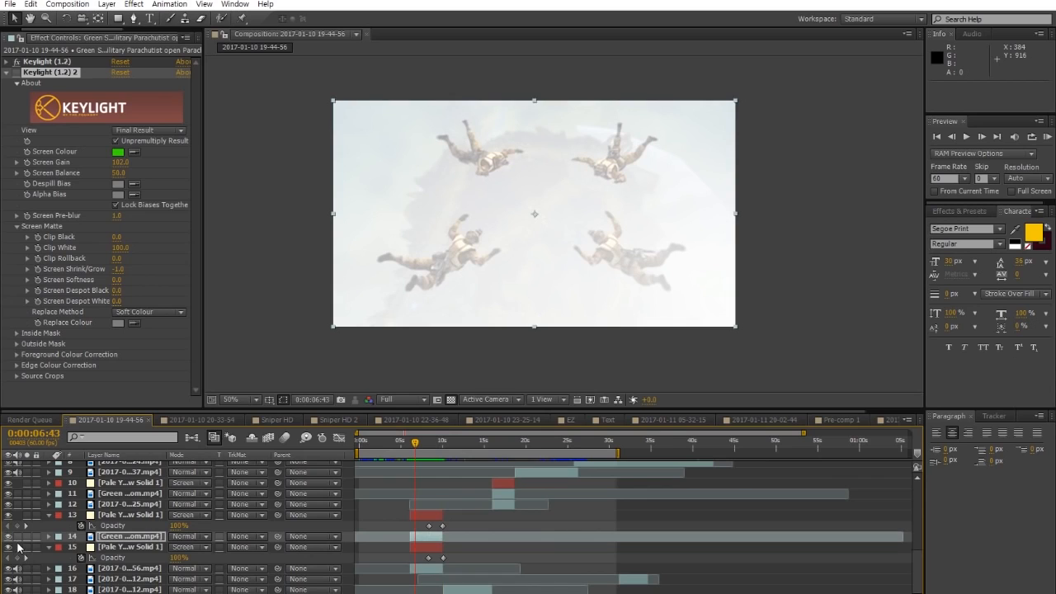
click(428, 518)
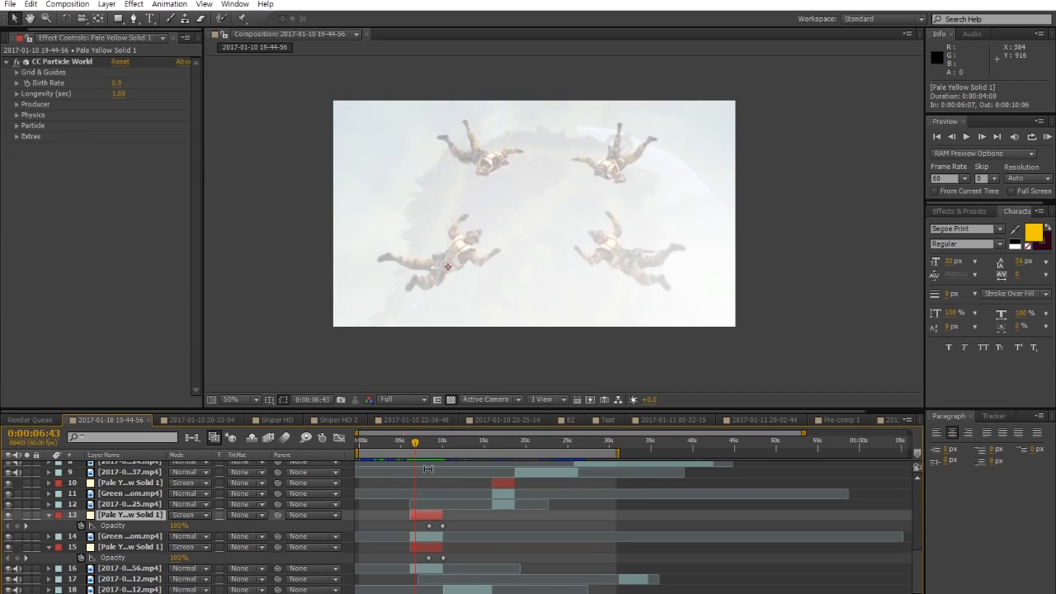
drag(414, 448, 414, 444)
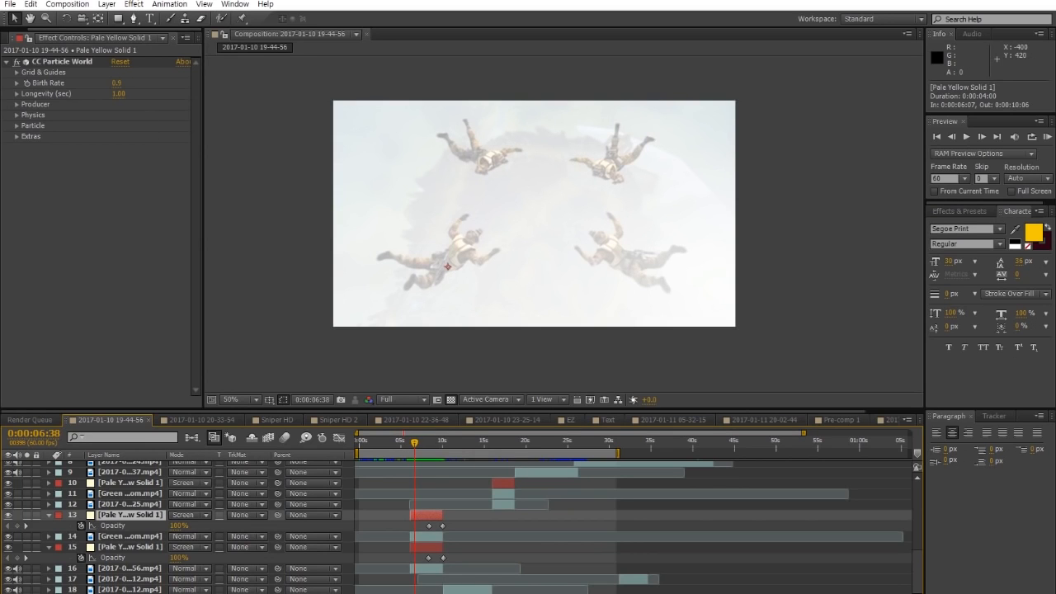
Create a 1280 x 720 px white solid and apply the CC Particle World effect to it
click(108, 5)
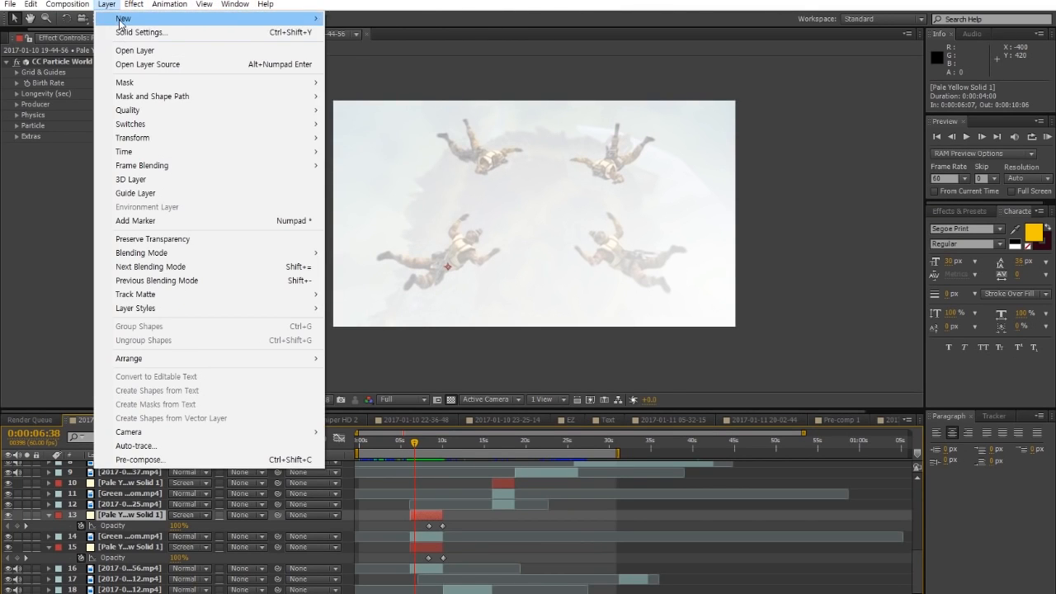
mouse_move(305, 18)
click(353, 33)
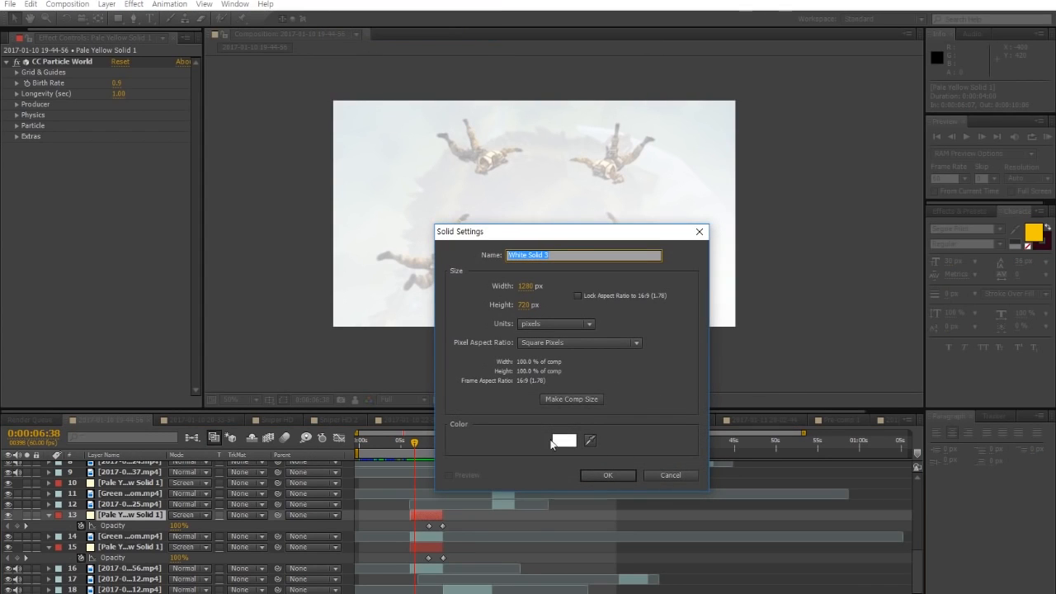
click(607, 475)
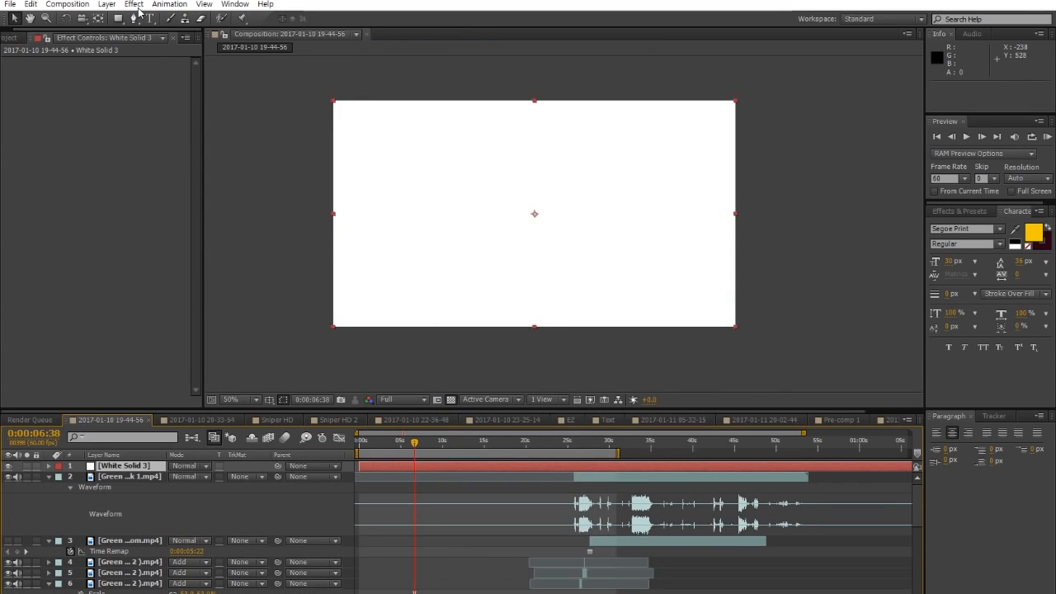
click(136, 5)
mouse_move(198, 257)
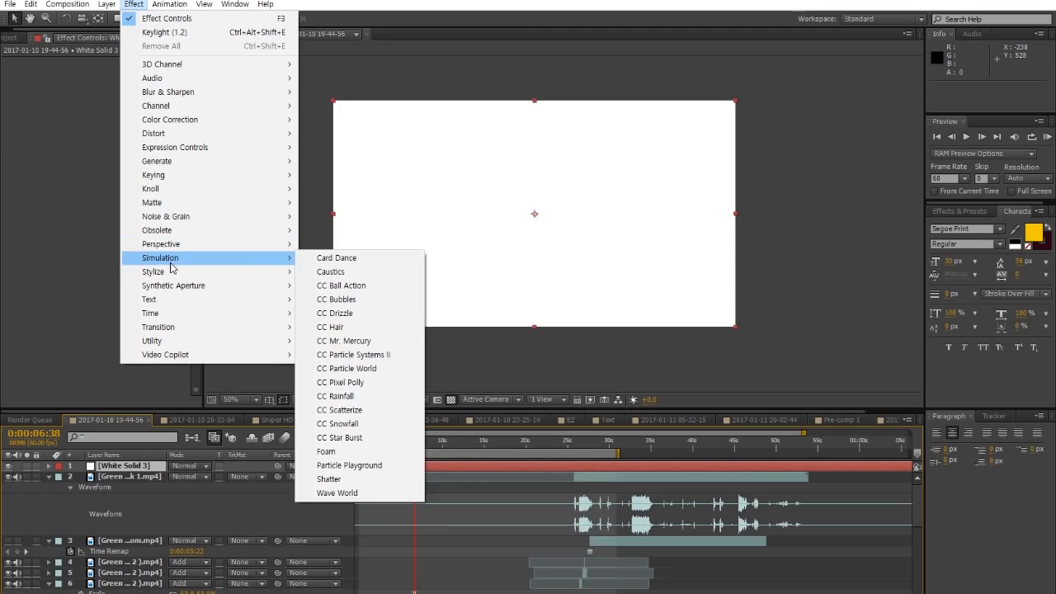
click(363, 368)
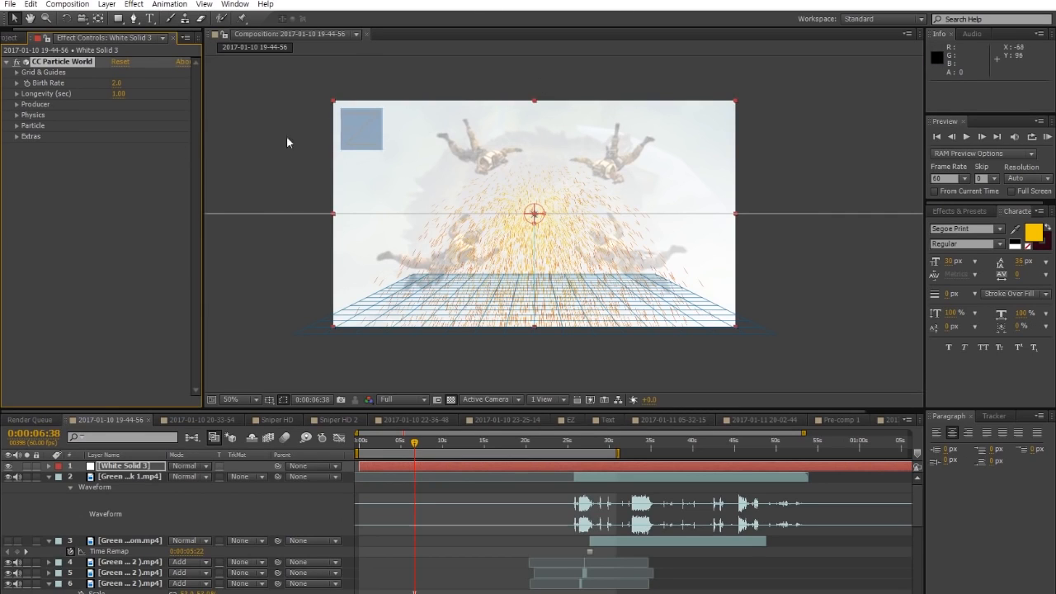
Set the particle type to Faded Sphere, with Birth Size about 19.9 and Death Size about 26.4
click(16, 125)
click(163, 140)
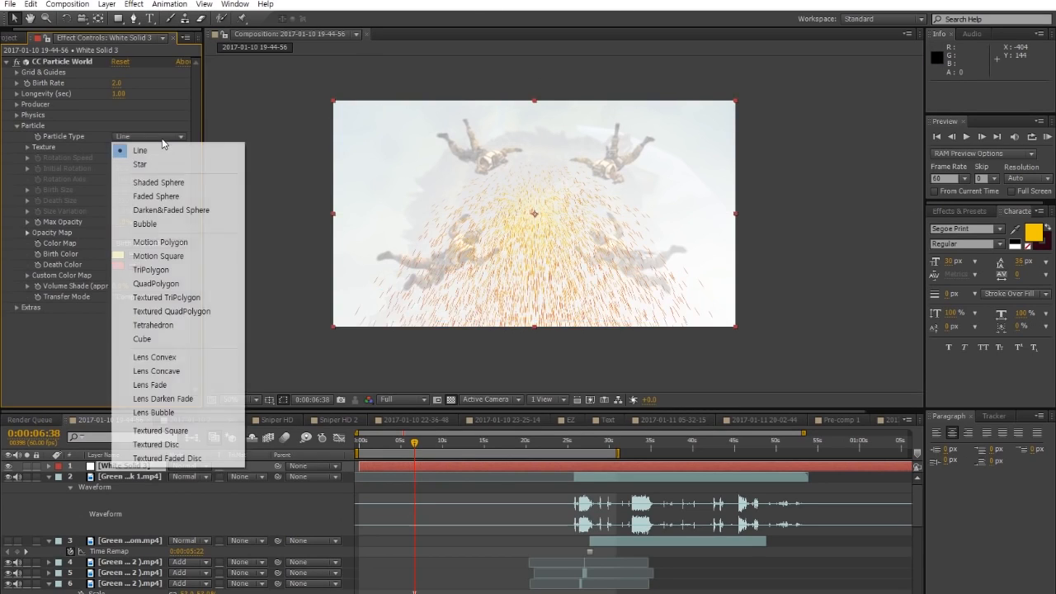
click(156, 199)
drag(123, 191, 1048, 245)
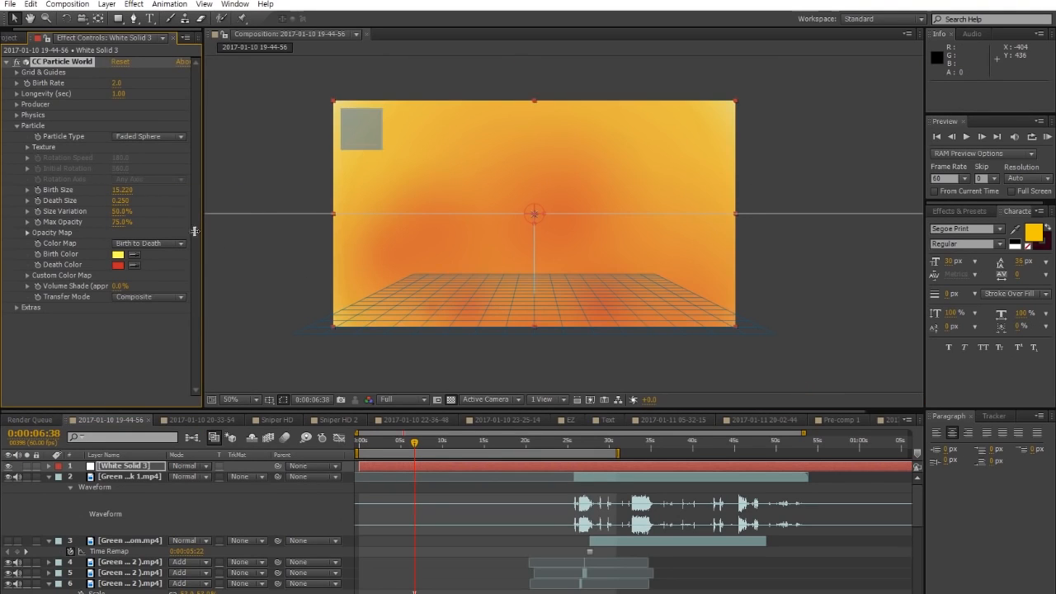
drag(122, 190, 152, 192)
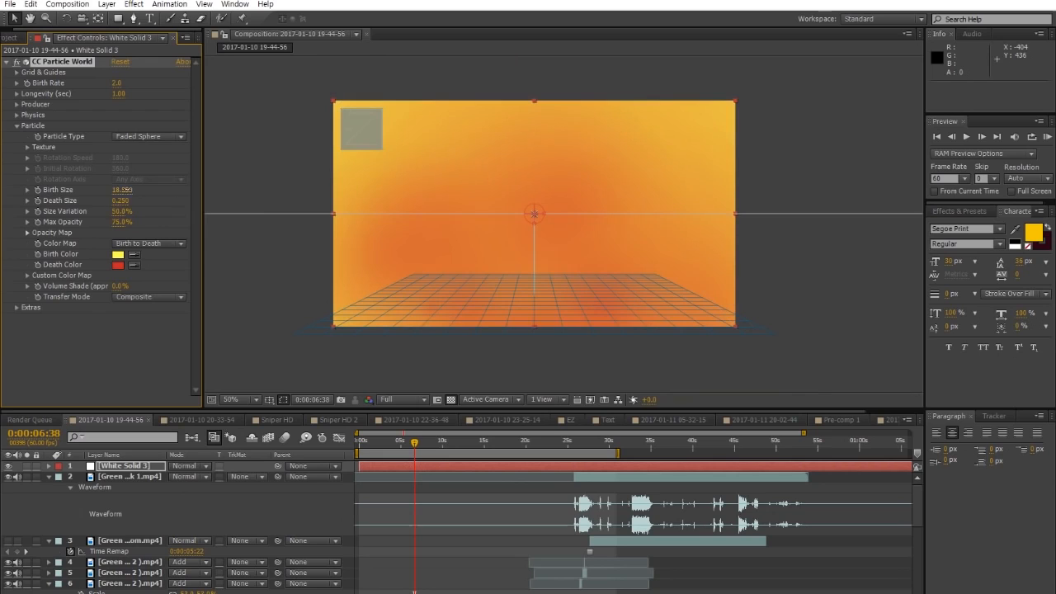
drag(123, 201, 1006, 206)
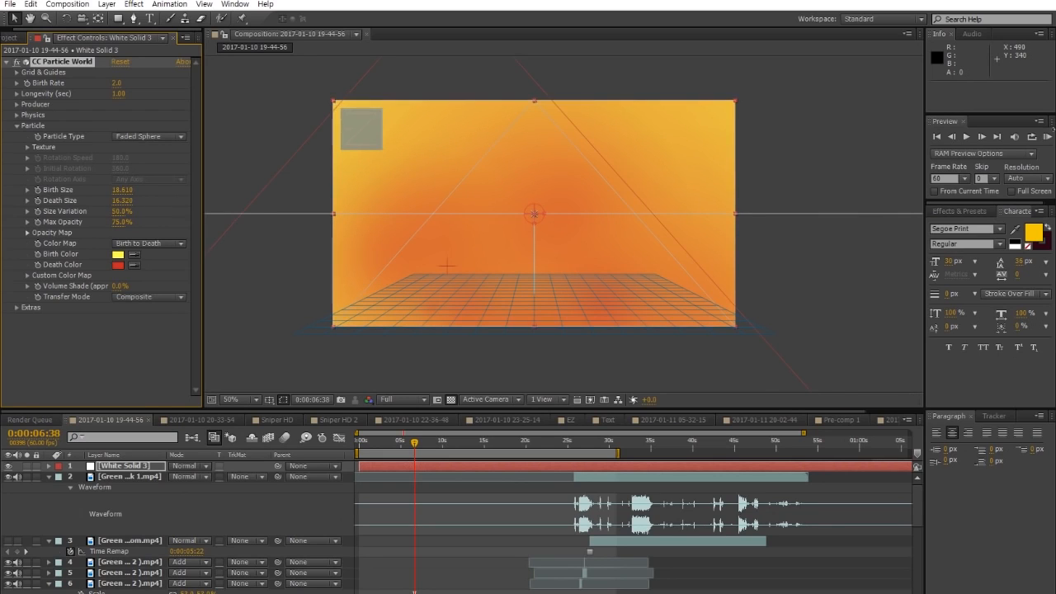
drag(127, 202, 809, 206)
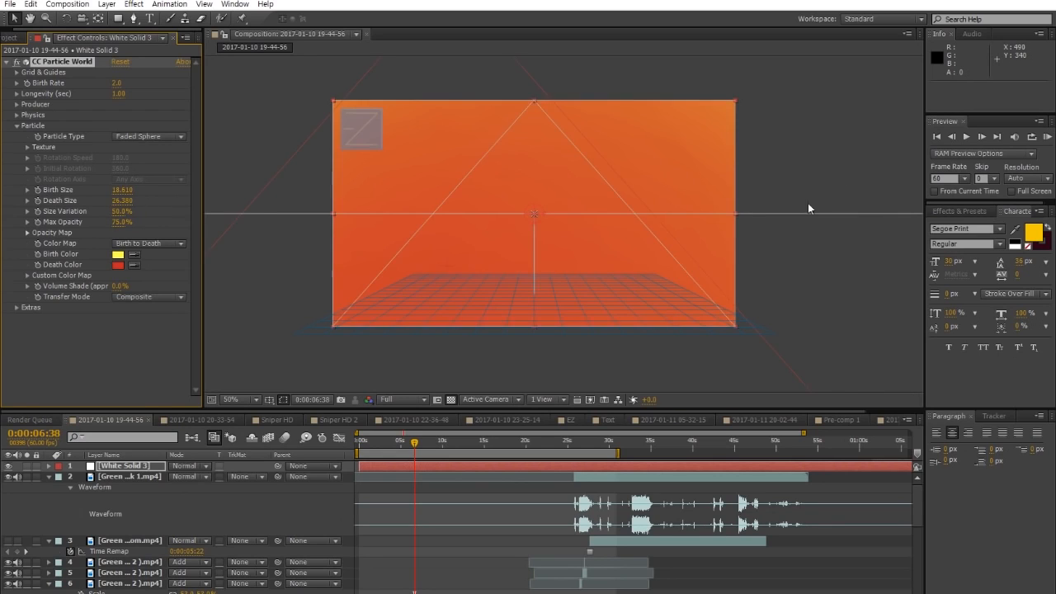
drag(122, 190, 192, 195)
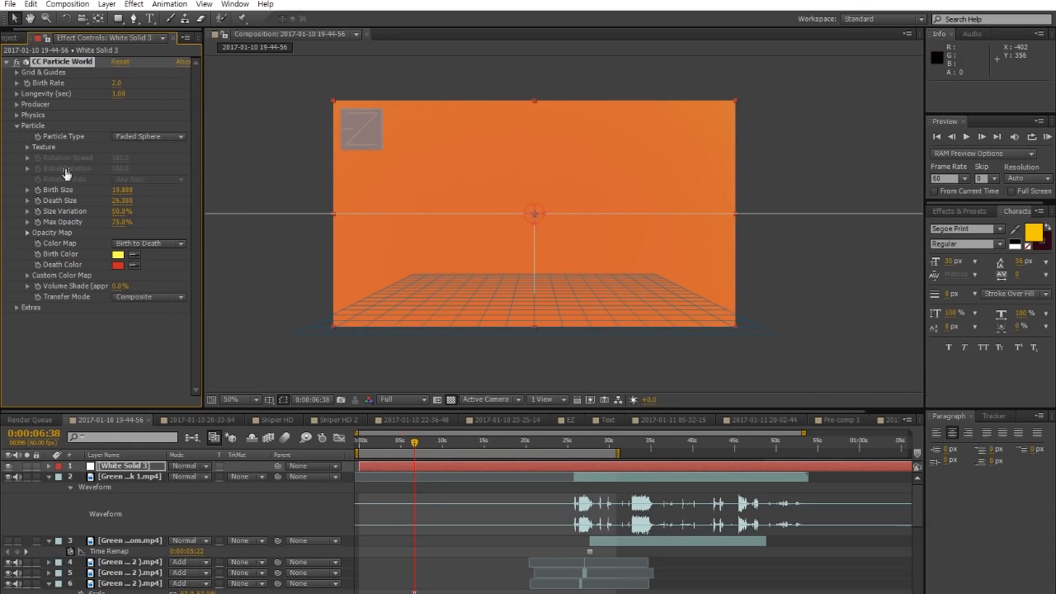
Spread the particle producer to about 13.7 for Radius X, 19.5 for Radius Y and 1.7 for Radius Z
click(17, 105)
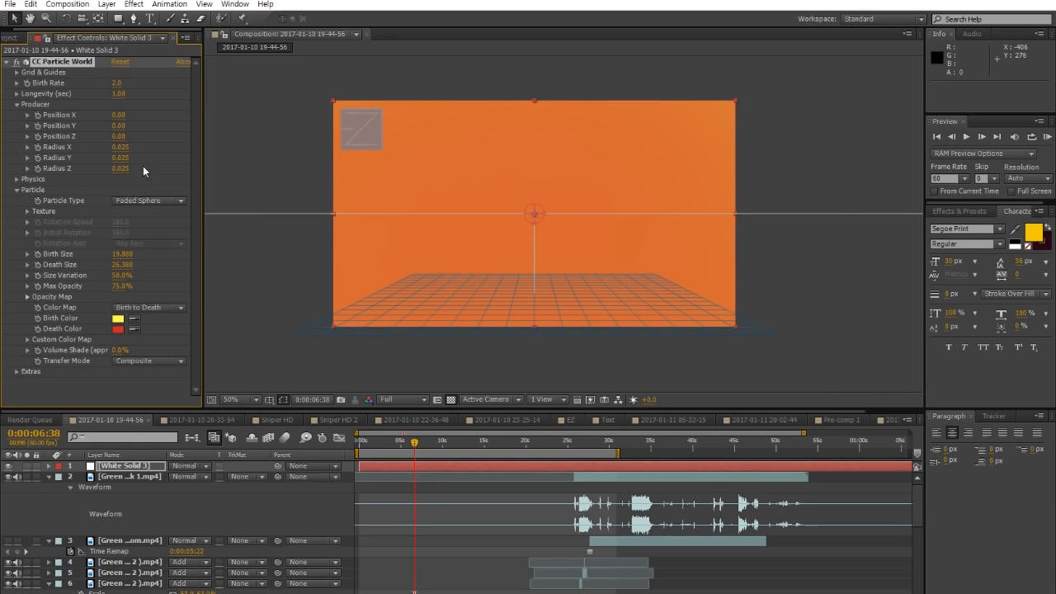
drag(121, 147, 997, 136)
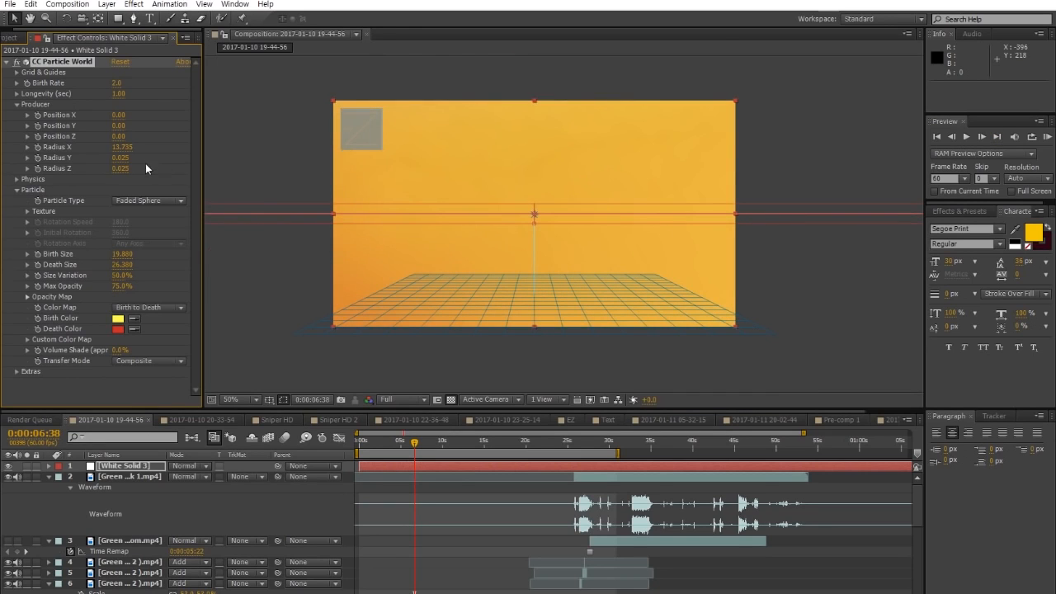
drag(121, 158, 495, 157)
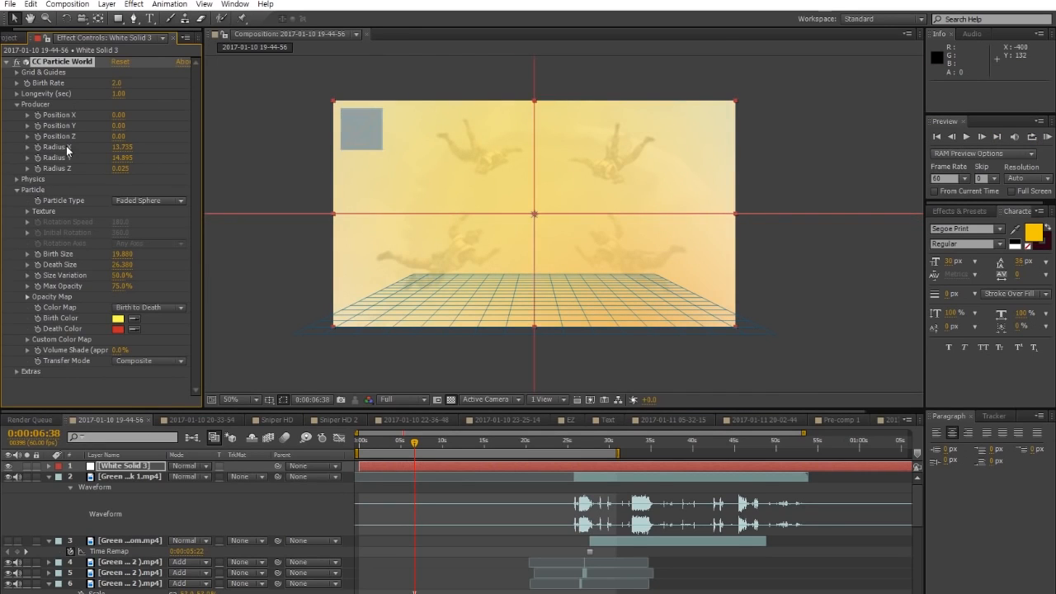
drag(125, 161, 416, 159)
drag(121, 168, 226, 168)
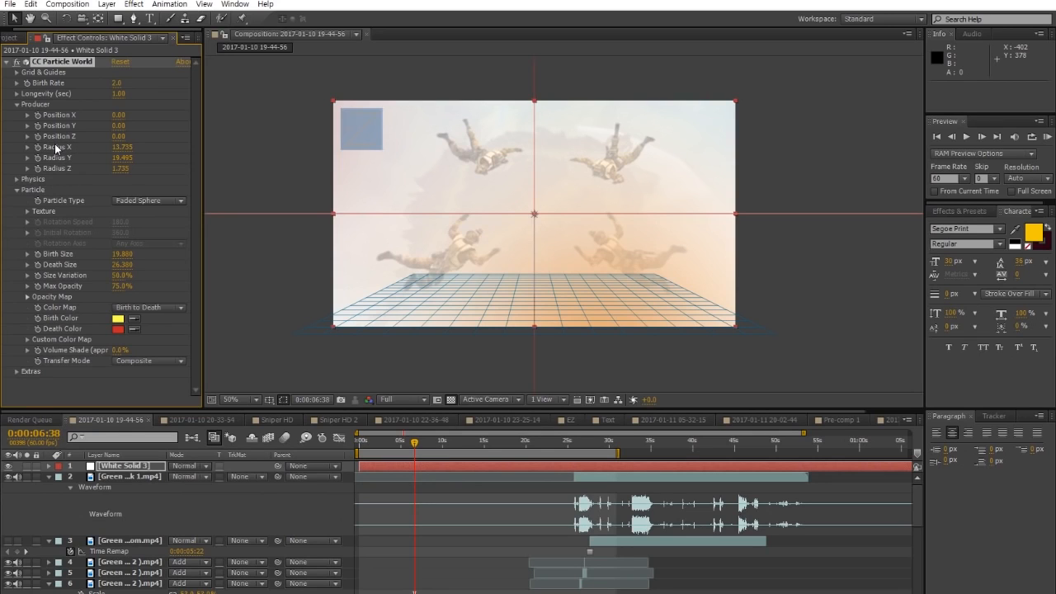
Switch the composition to Custom View 1 and widen the producer to about 25.7 Radius X, 21.1 Radius Y and 11.3 Radius Z
click(497, 400)
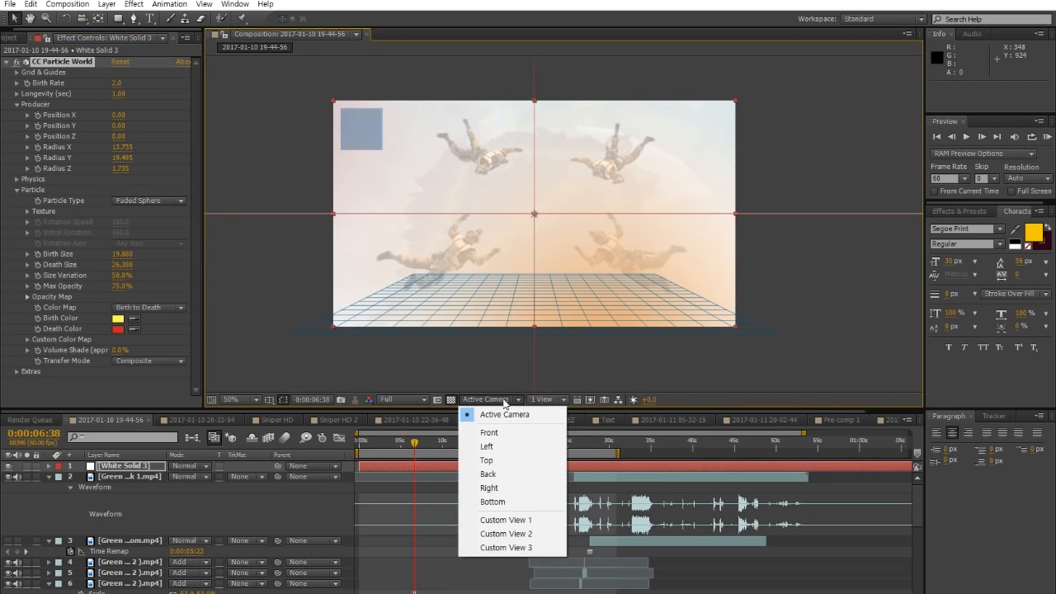
click(540, 400)
click(484, 402)
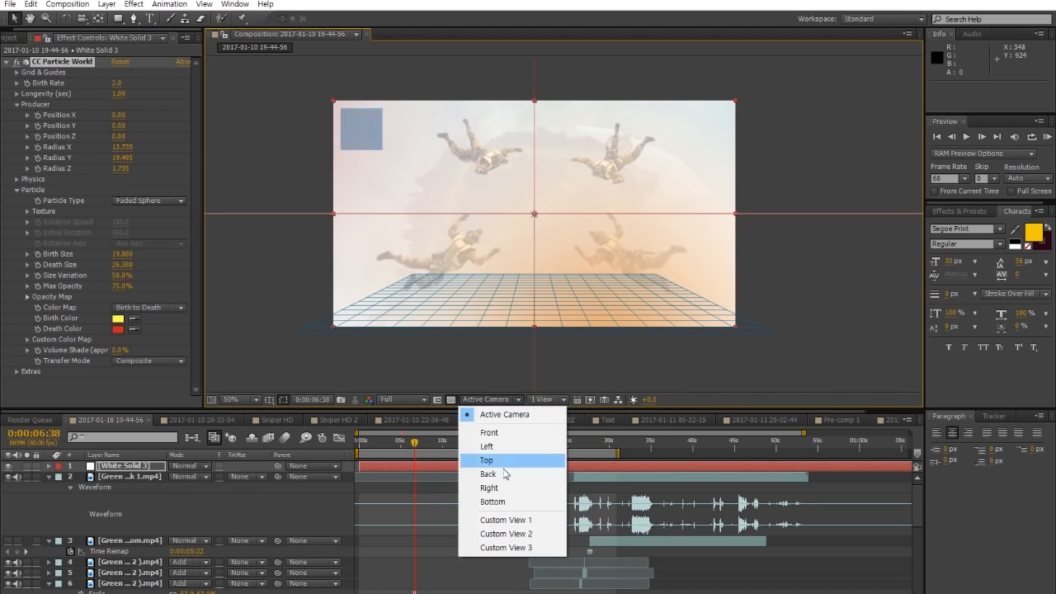
click(505, 519)
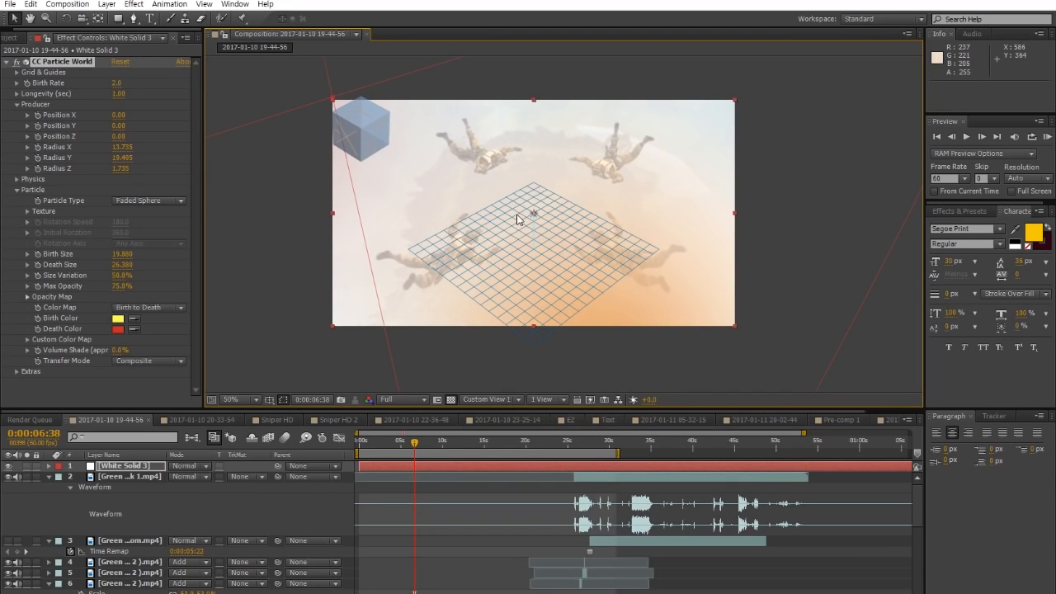
drag(124, 147, 688, 130)
drag(121, 157, 200, 157)
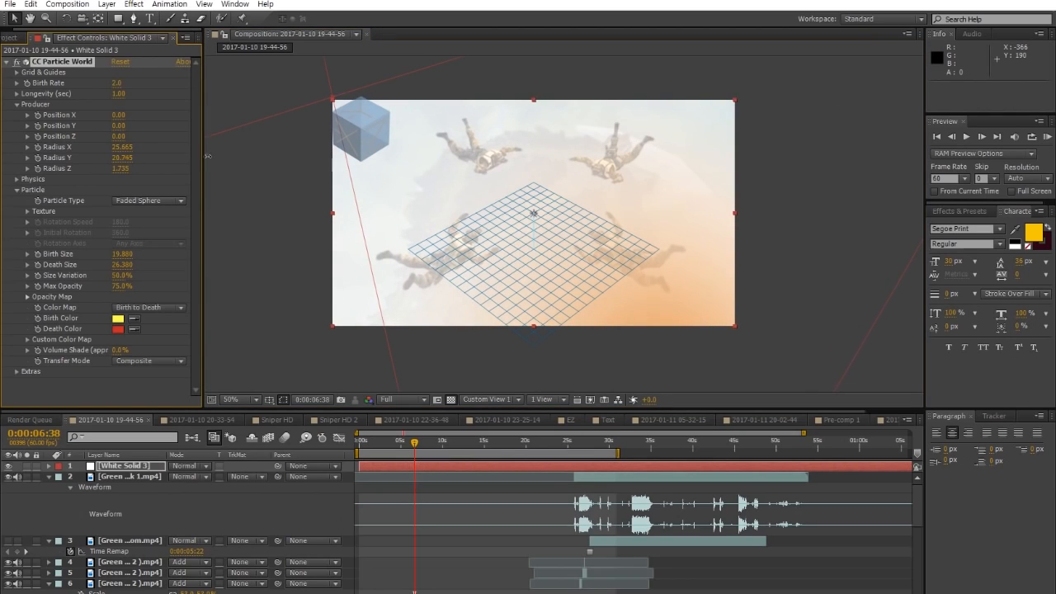
drag(120, 171, 696, 146)
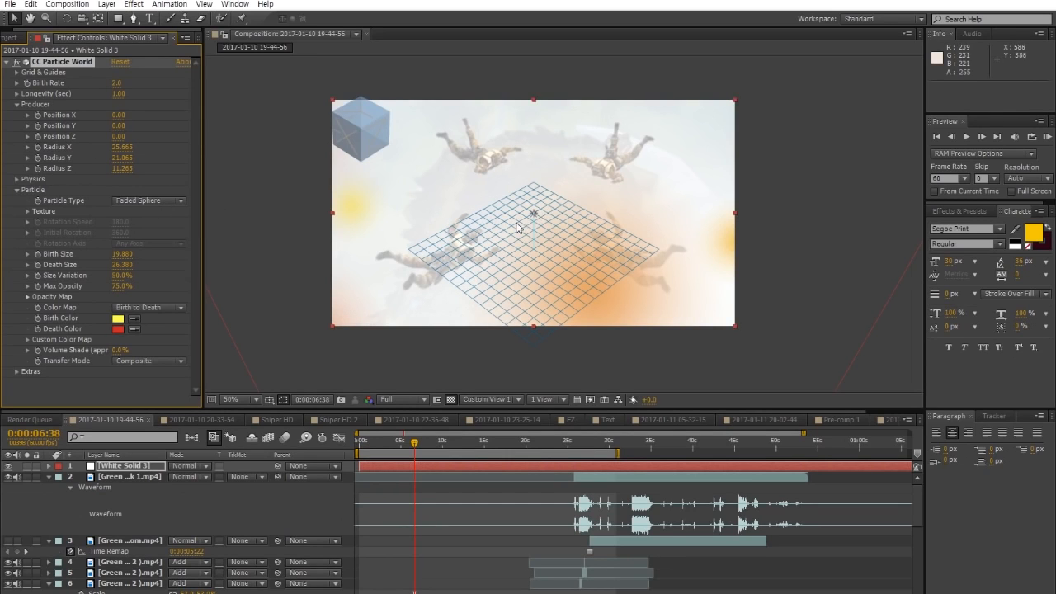
click(148, 189)
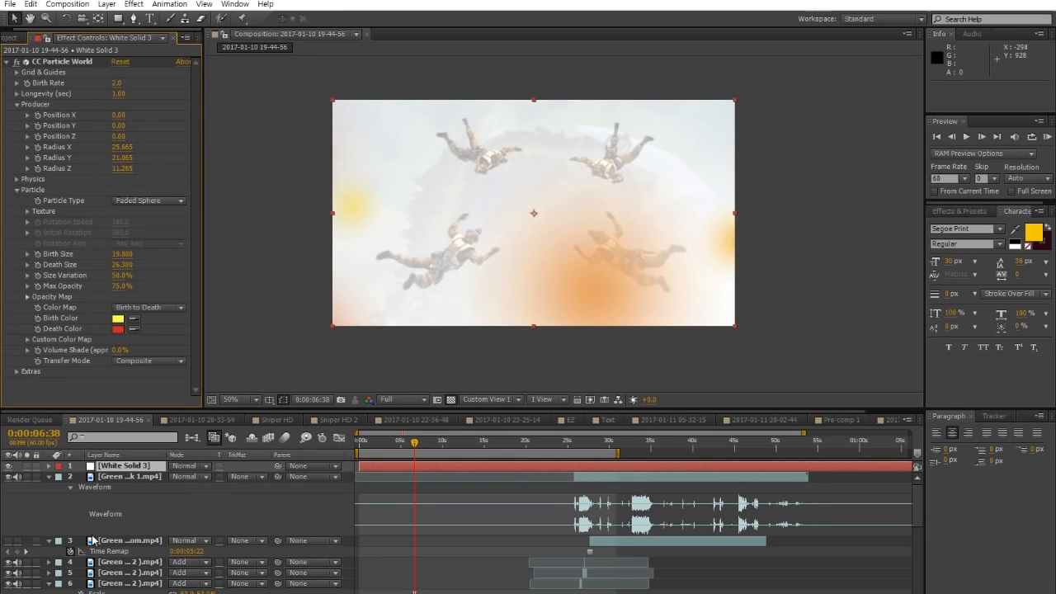
Hide the two Pale Yellow Solid cloud layers, 14 and 16
scroll(95, 537, down, 6)
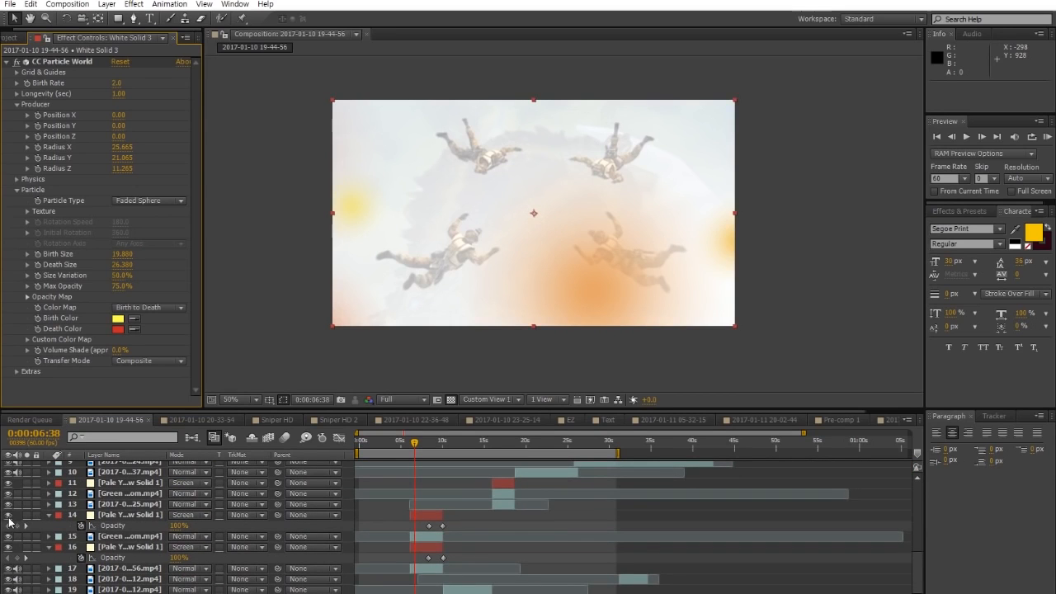
click(8, 515)
click(8, 547)
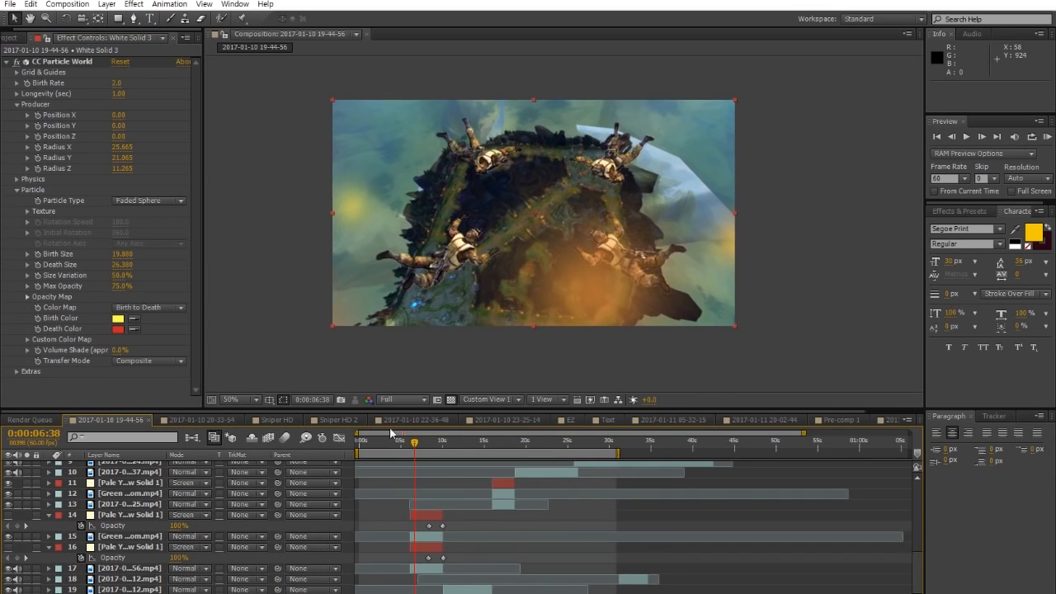
scroll(463, 475, up, 6)
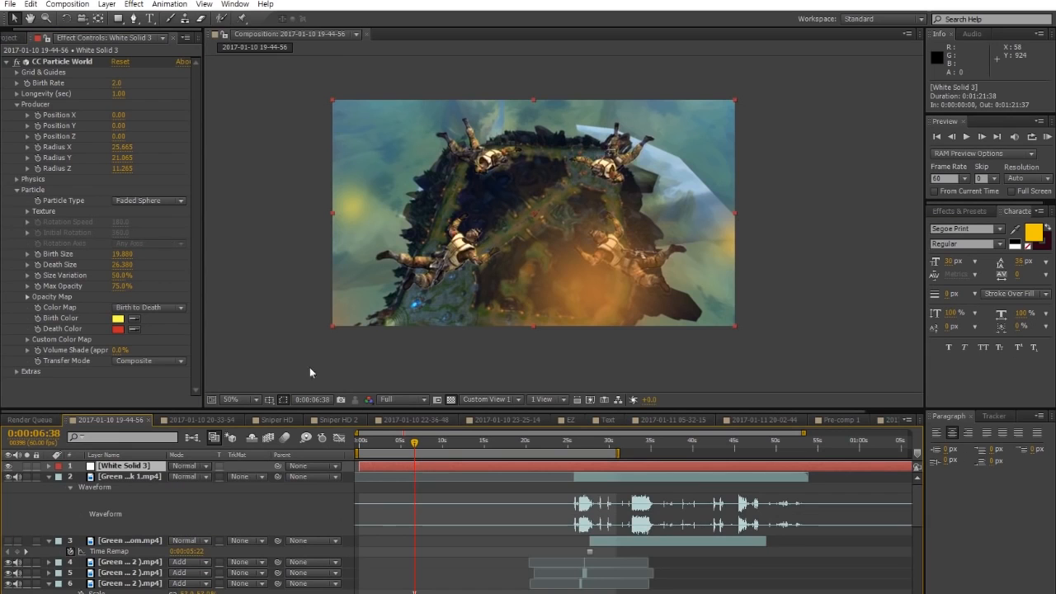
Set both the Birth Color and the Death Color of the particles to white
click(118, 319)
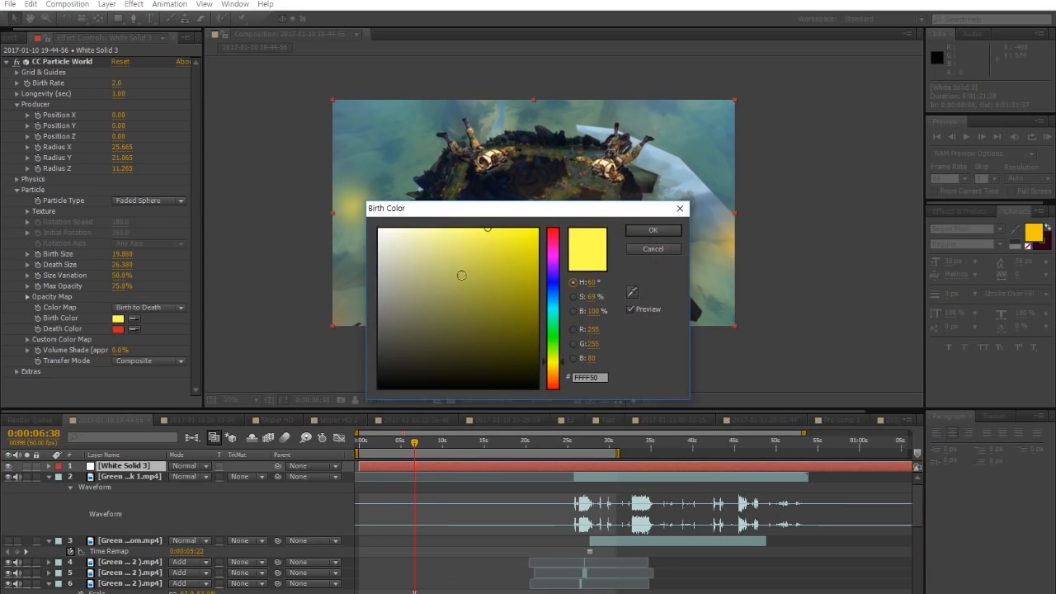
click(379, 230)
click(652, 230)
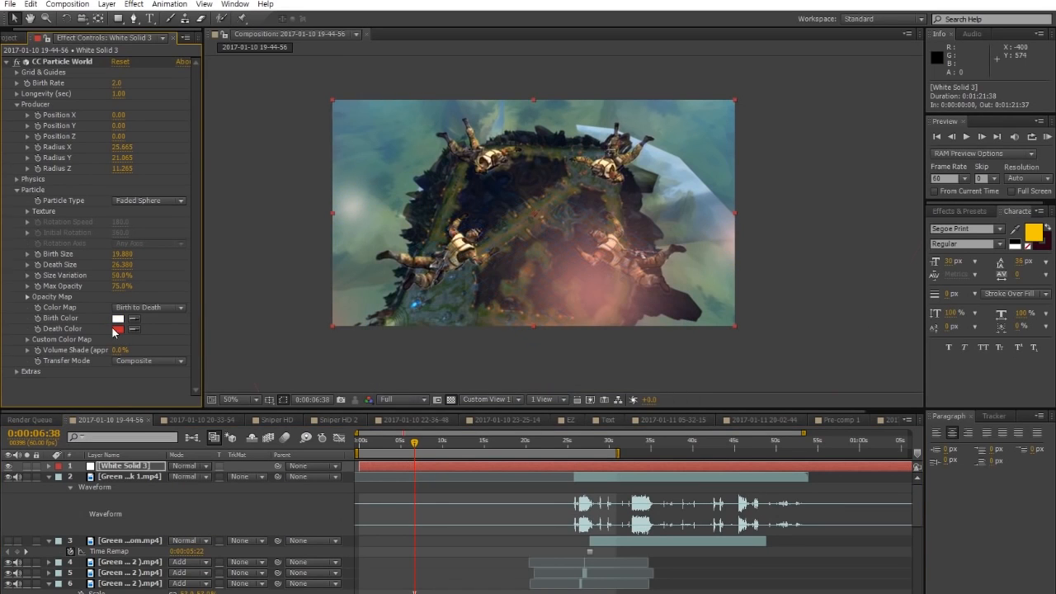
click(118, 329)
mouse_move(495, 252)
mouse_down()
mouse_move(379, 235)
mouse_move(155, 261)
mouse_move(142, 223)
mouse_up()
click(653, 230)
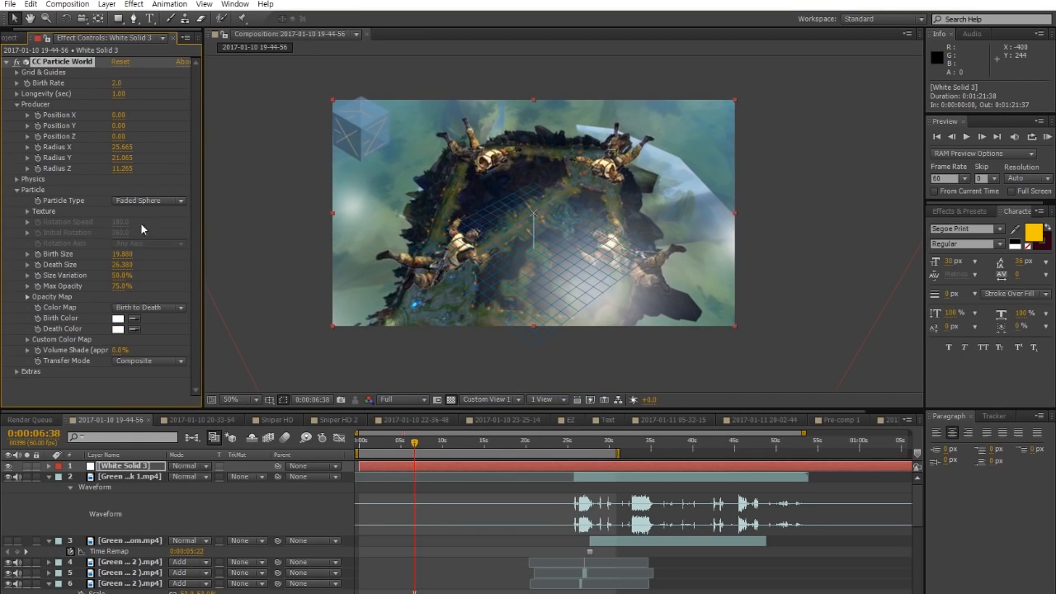
Raise the particles' Birth Rate to 62.4, Birth Size to 28.4 and Death Size to about 32.6
drag(118, 83, 504, 97)
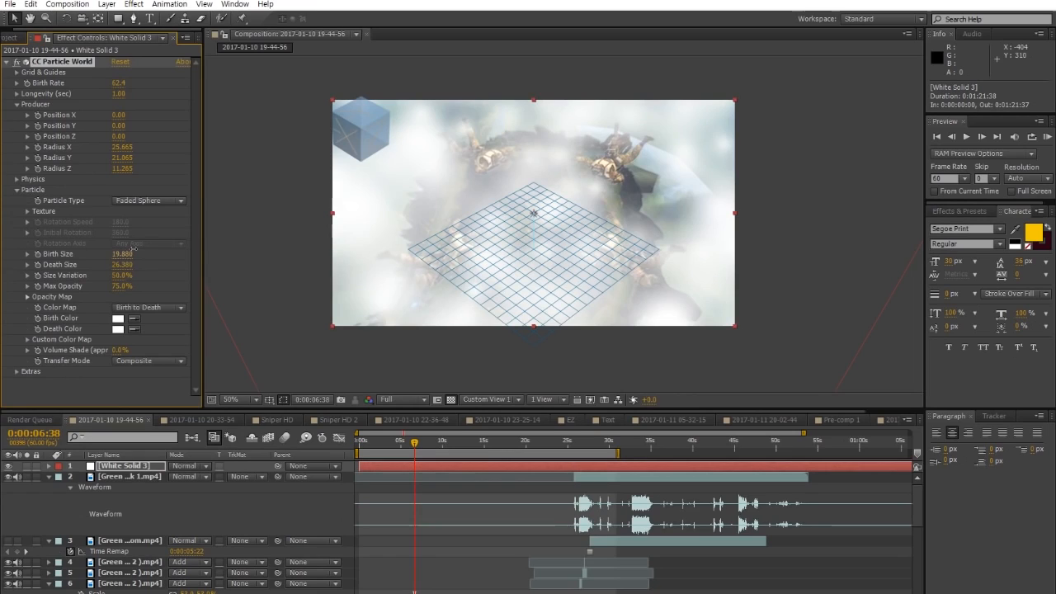
drag(125, 254, 548, 277)
drag(122, 265, 537, 278)
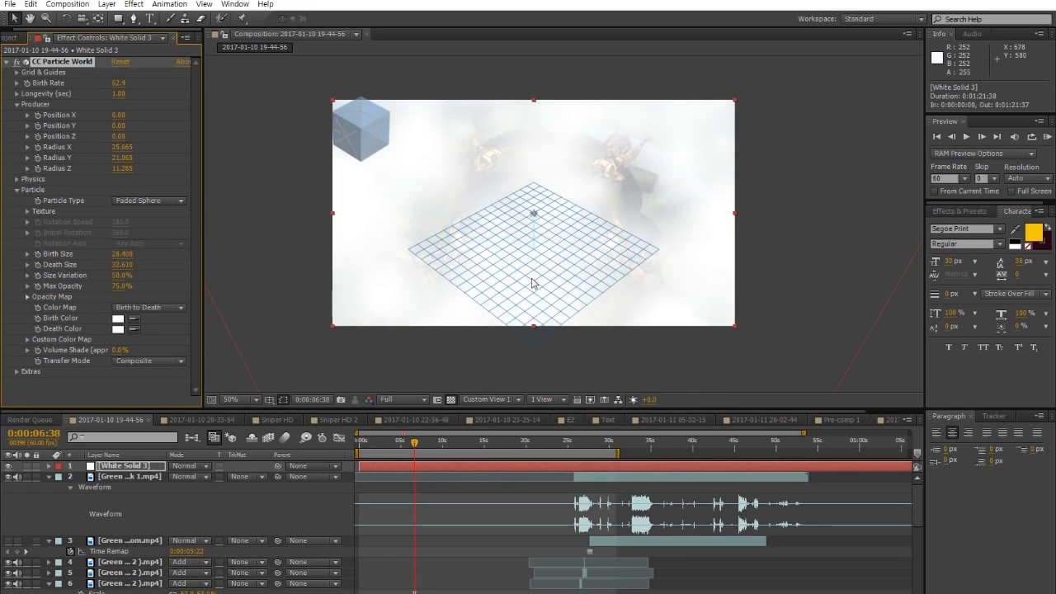
Return the composition to the Active Camera view and scale the white solid up to about 224%
scroll(637, 295, down, 7)
scroll(640, 302, up, 3)
click(491, 400)
click(502, 410)
scroll(587, 252, down, 1)
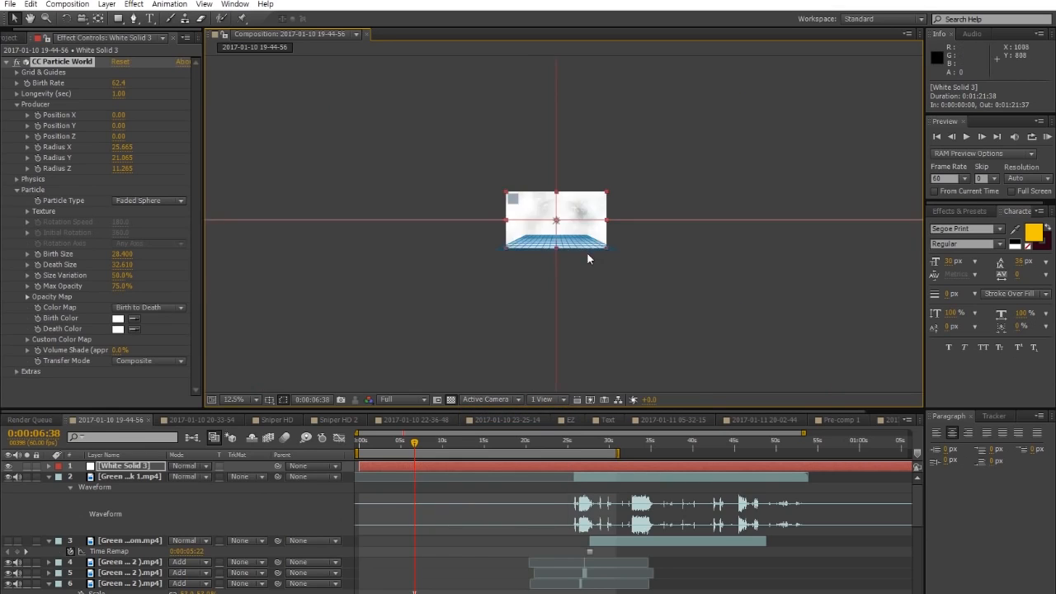
scroll(587, 252, up, 2)
drag(732, 316, 984, 466)
scroll(648, 325, down, 1)
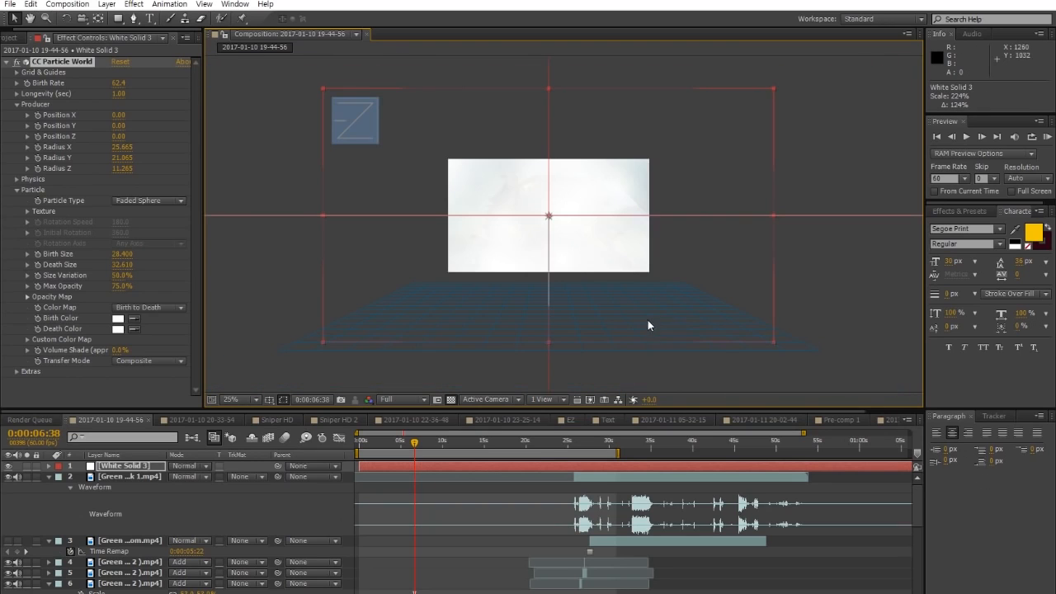
click(777, 349)
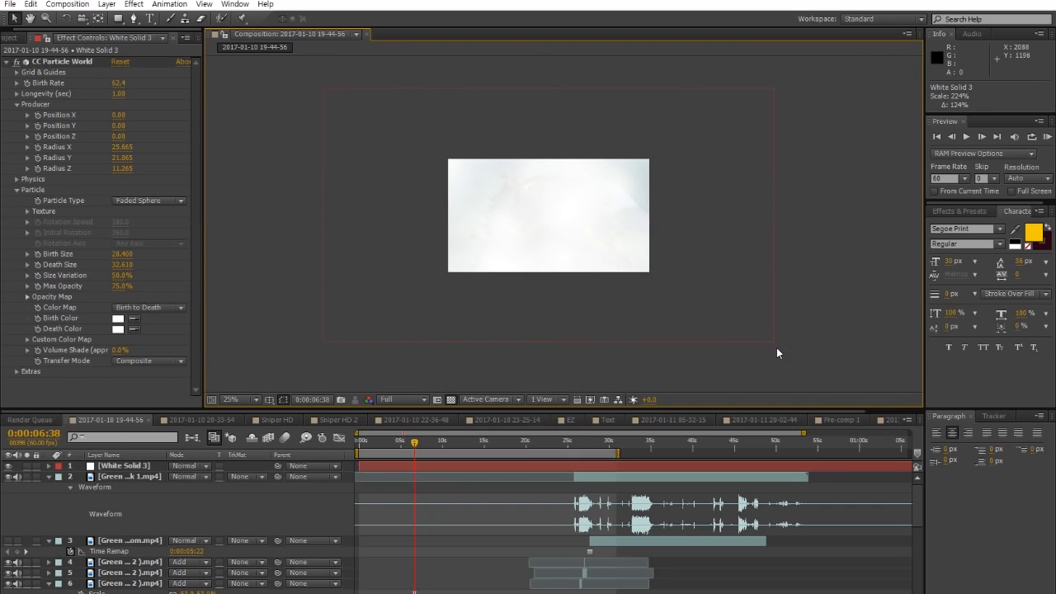
Scale the white solid down to about 105% and inspect the clouds at that size
click(691, 284)
drag(772, 342, 654, 286)
key(period)
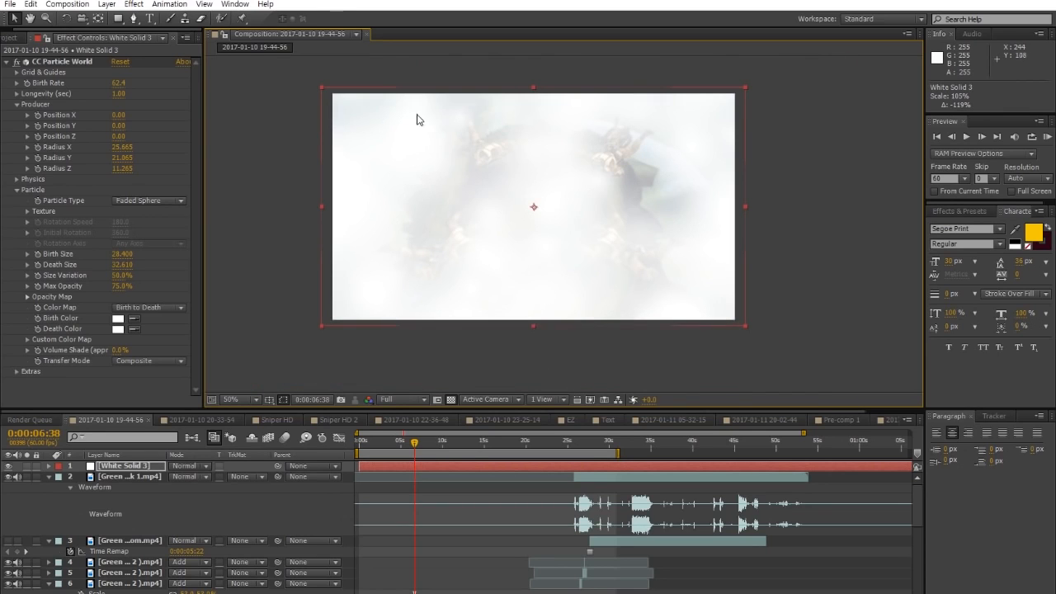
key(comma)
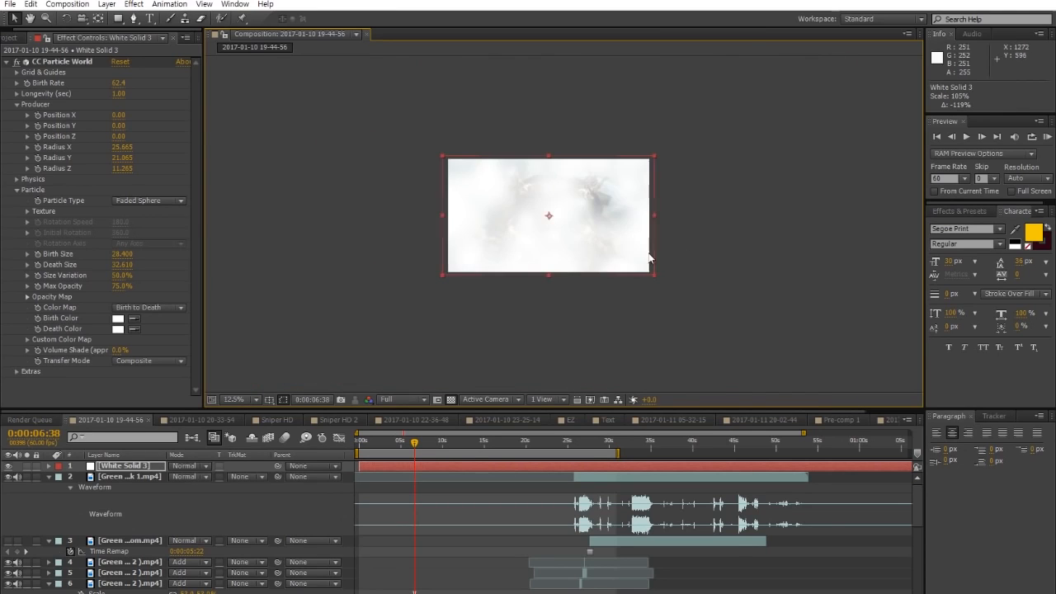
Enlarge the white solid again to more than twice the composition frame and inspect the clouds
drag(654, 276, 788, 351)
click(823, 297)
key(period)
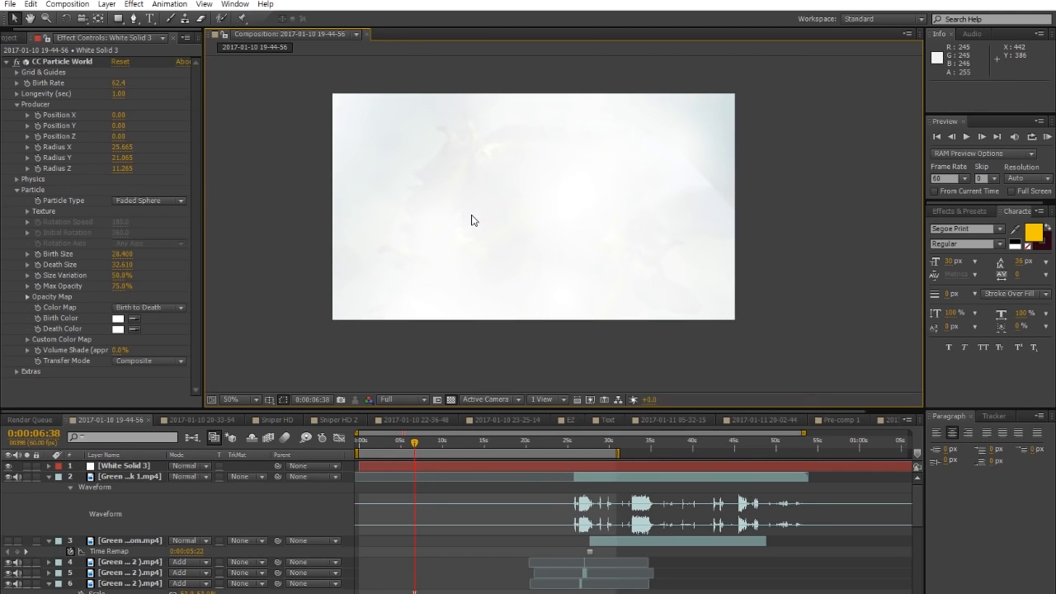
key(comma)
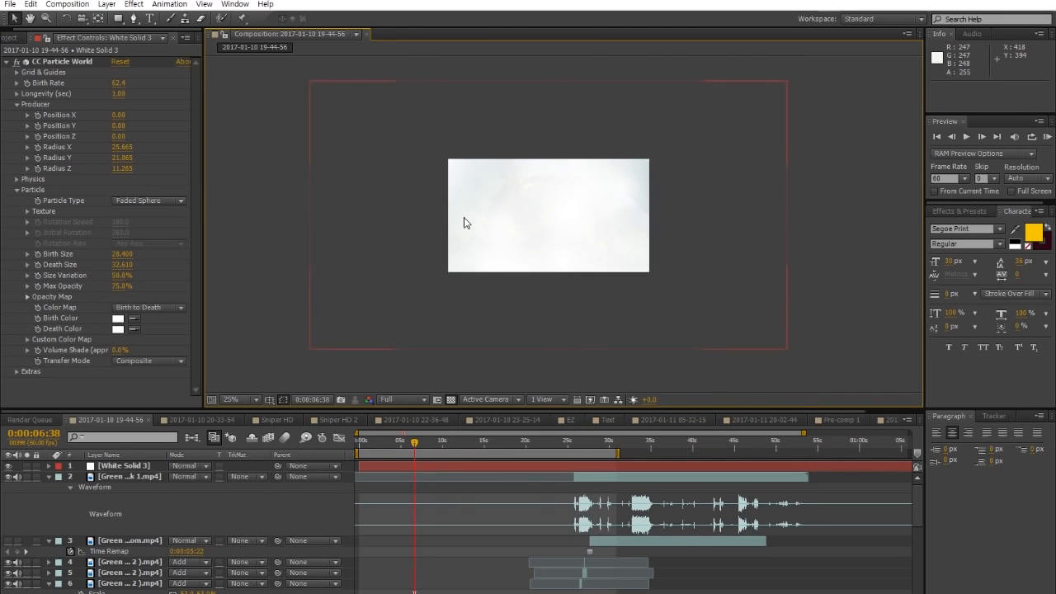
Preview the clouds around 0:00:07, lower the Birth Rate to 25.4, and scrub to 0:00:10:06 to check them
mouse_move(417, 450)
mouse_down()
mouse_move(459, 448)
mouse_move(422, 447)
mouse_up()
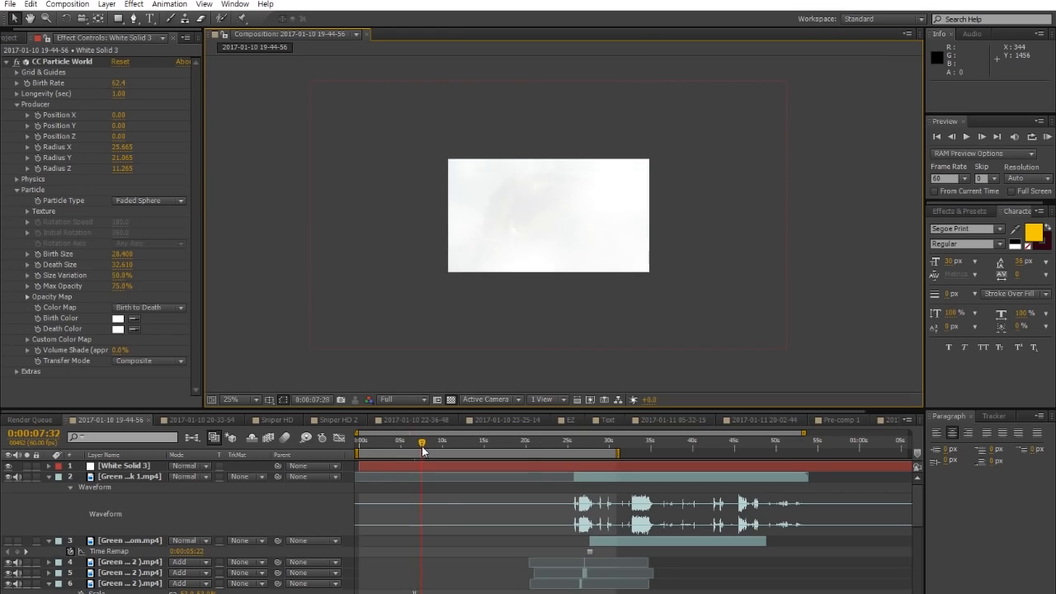
scroll(368, 316, up, 2)
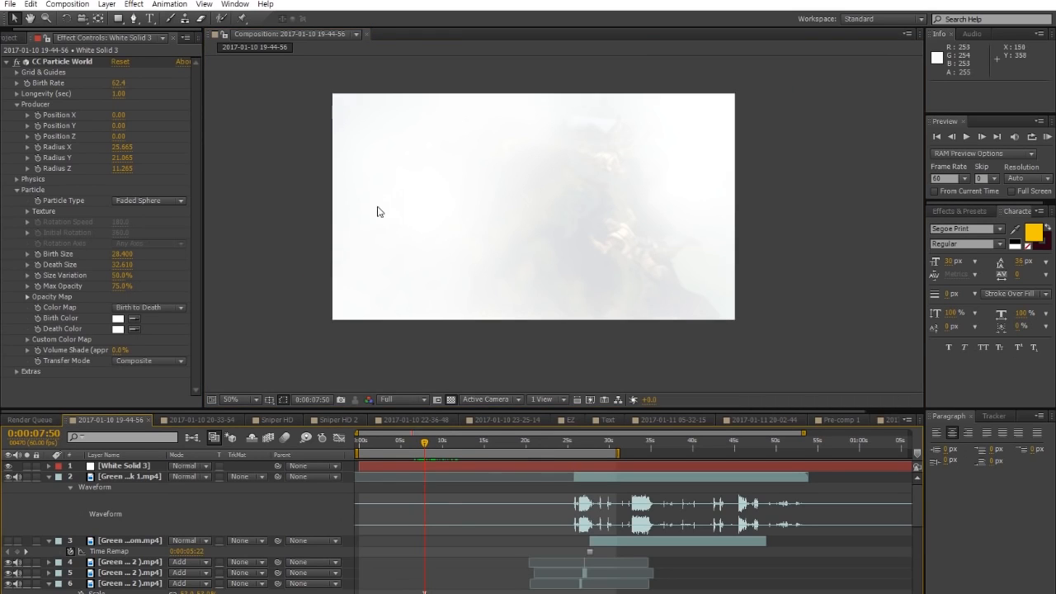
drag(120, 85, 47, 82)
drag(144, 86, 148, 86)
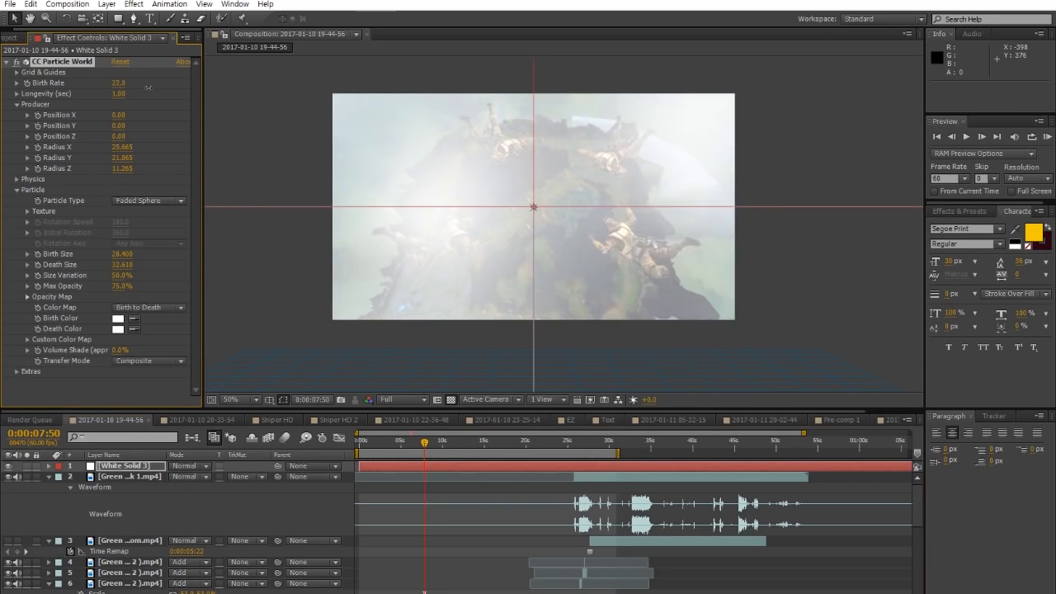
drag(427, 446, 443, 446)
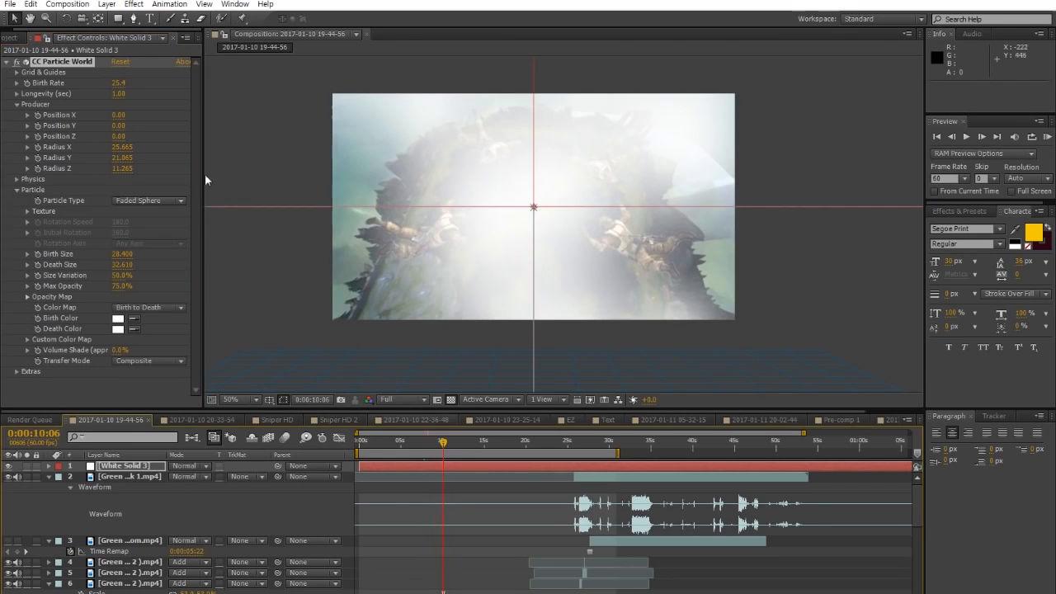
Set the cloud particles' animation to Twirly, Radius X to 28.875, Radius Y to 23.935 and Velocity to 1.25, checking a nearby frame
click(18, 180)
click(142, 190)
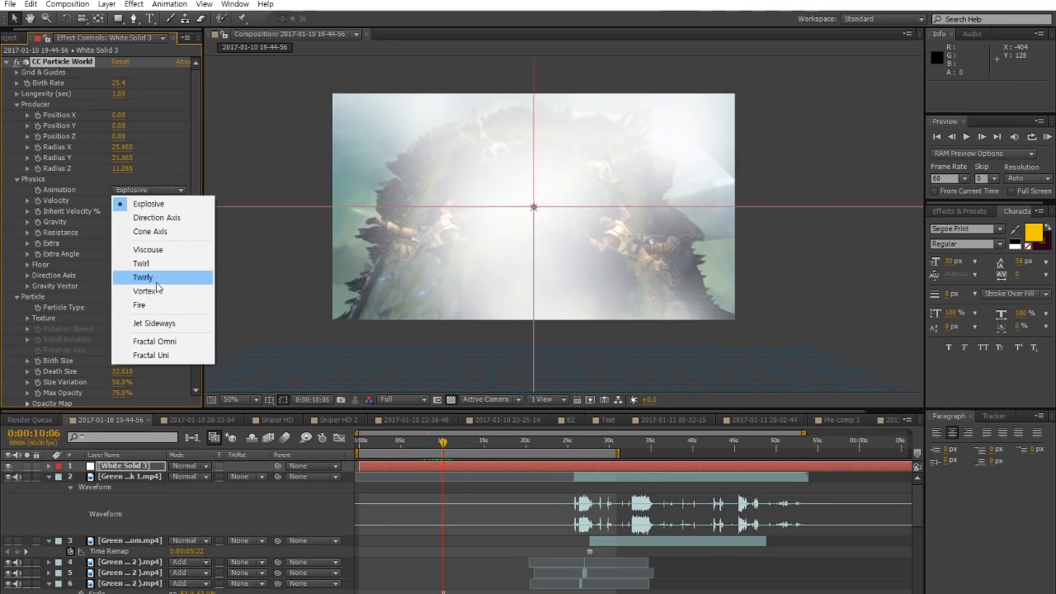
click(145, 278)
drag(122, 147, 258, 147)
drag(123, 158, 306, 193)
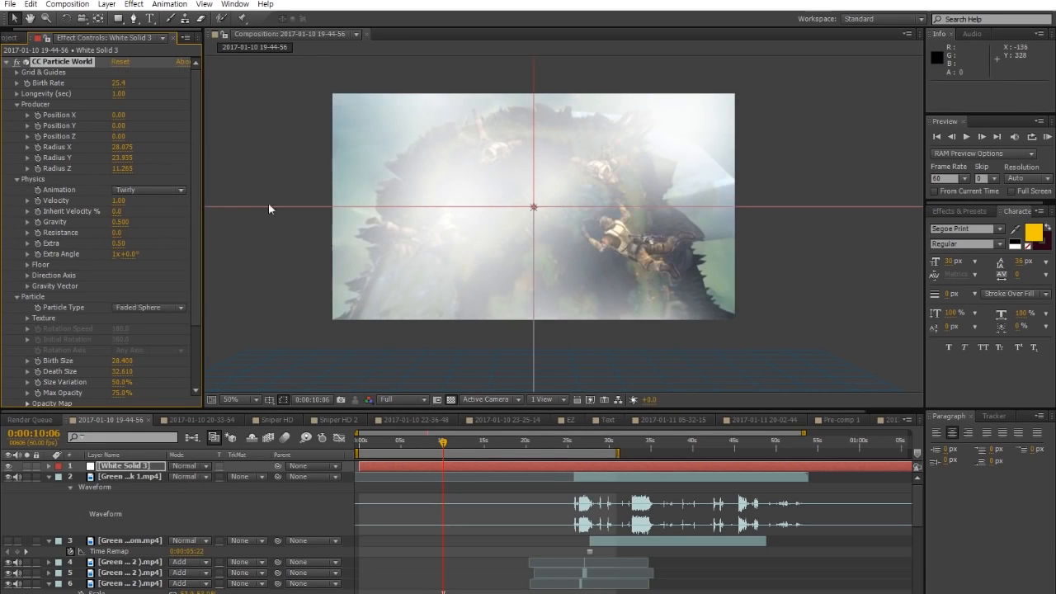
drag(120, 201, 128, 200)
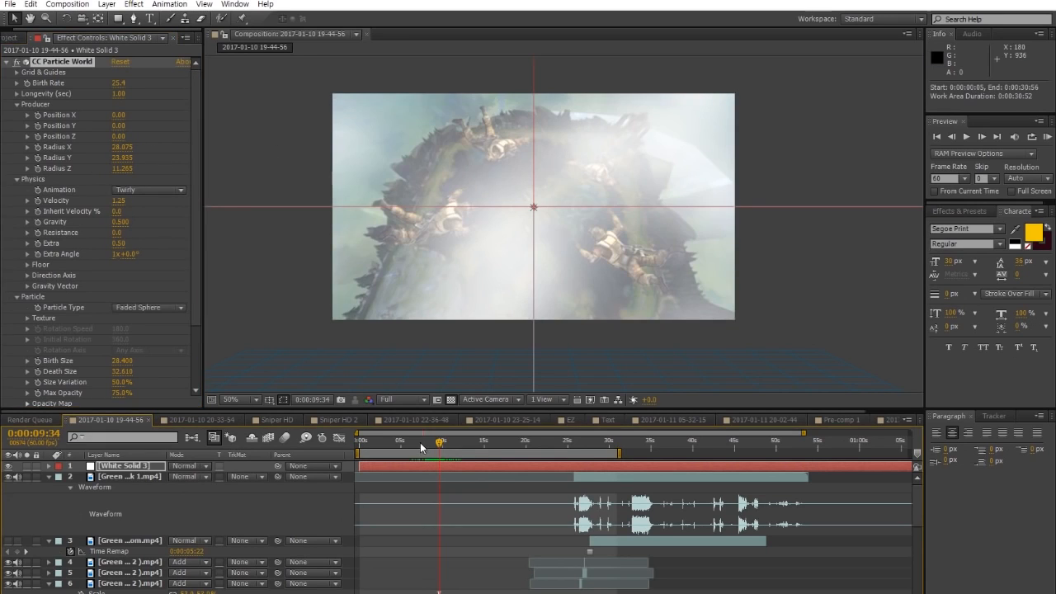
drag(421, 447, 437, 443)
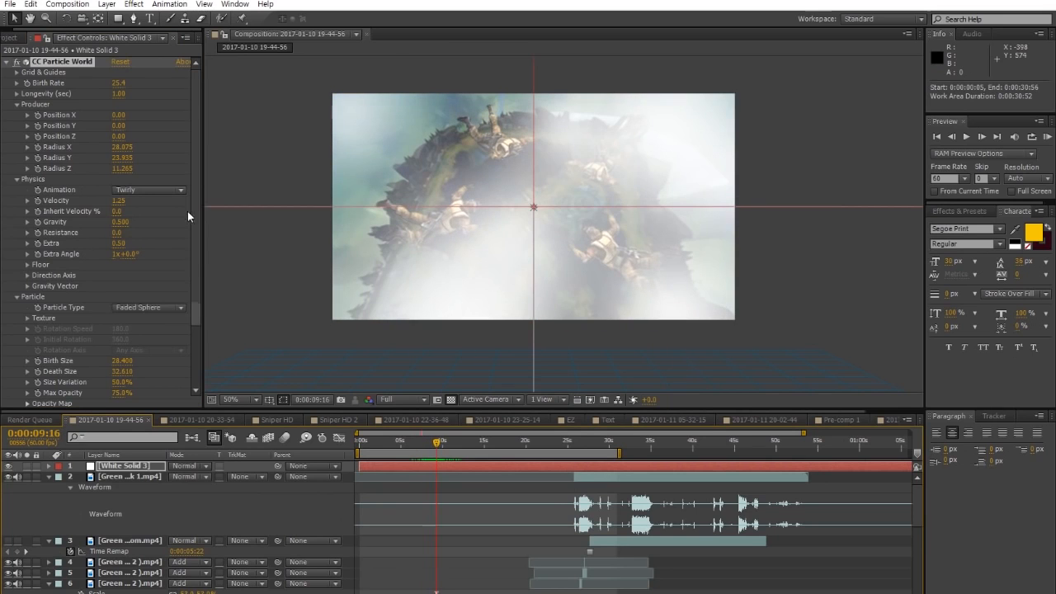
Set White Solid 3's blending mode to Screen and move it down the layer stack to just above the first pale yellow solid
scroll(154, 544, down, 7)
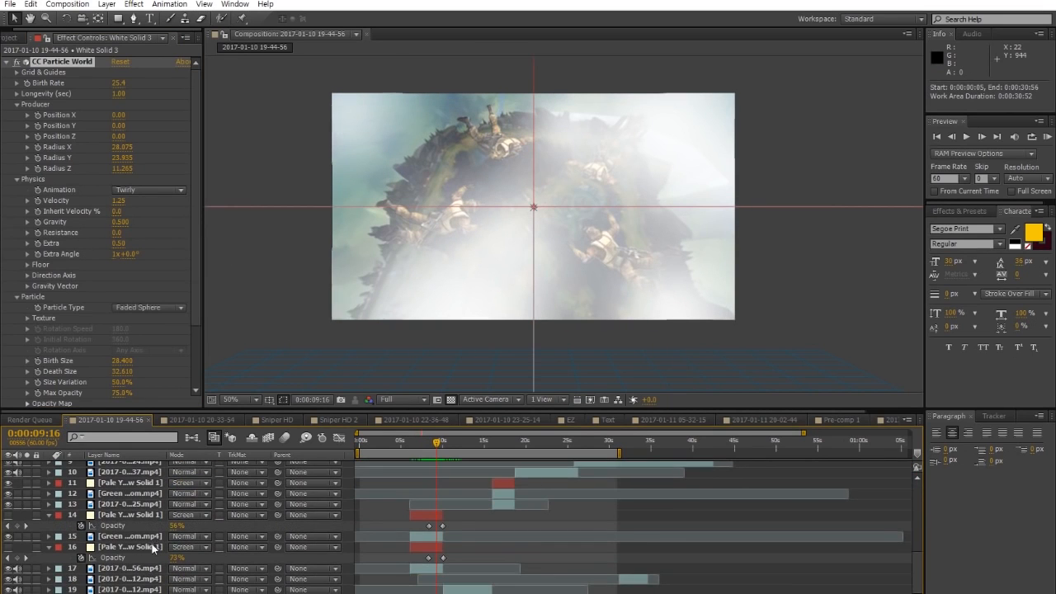
scroll(115, 518, up, 7)
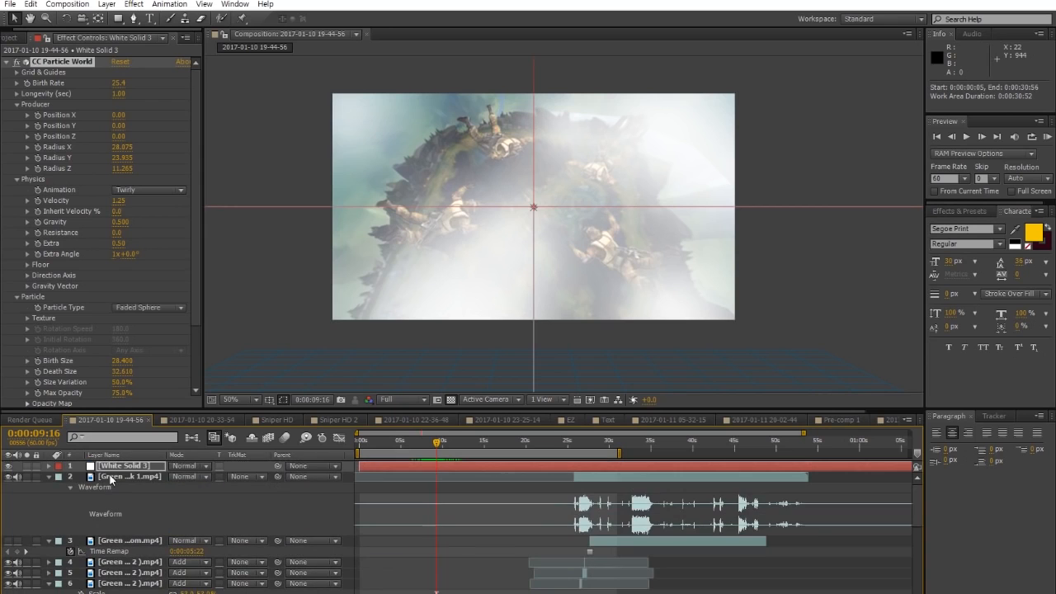
click(178, 467)
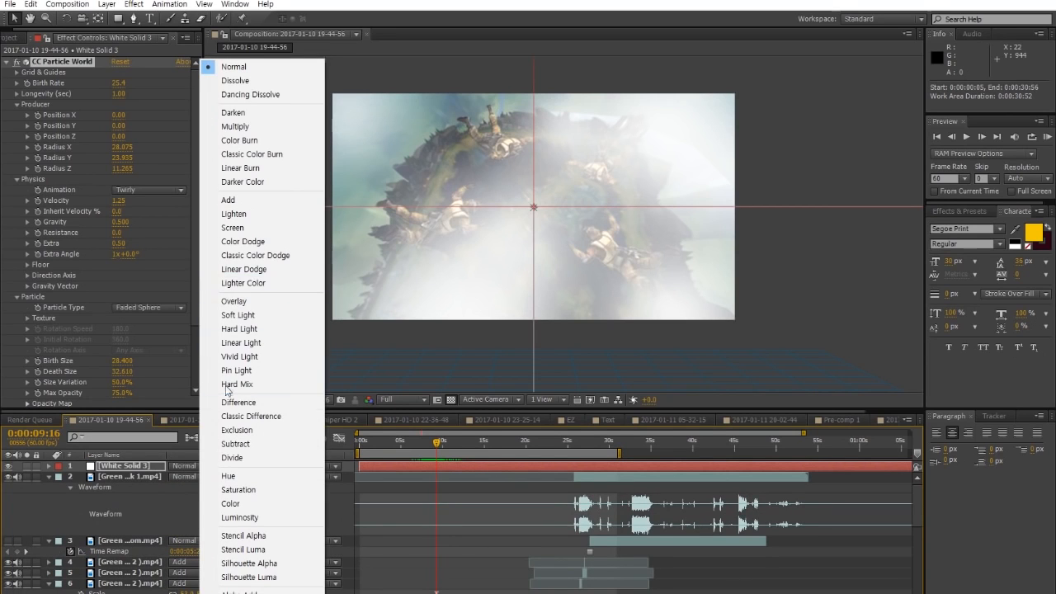
click(254, 230)
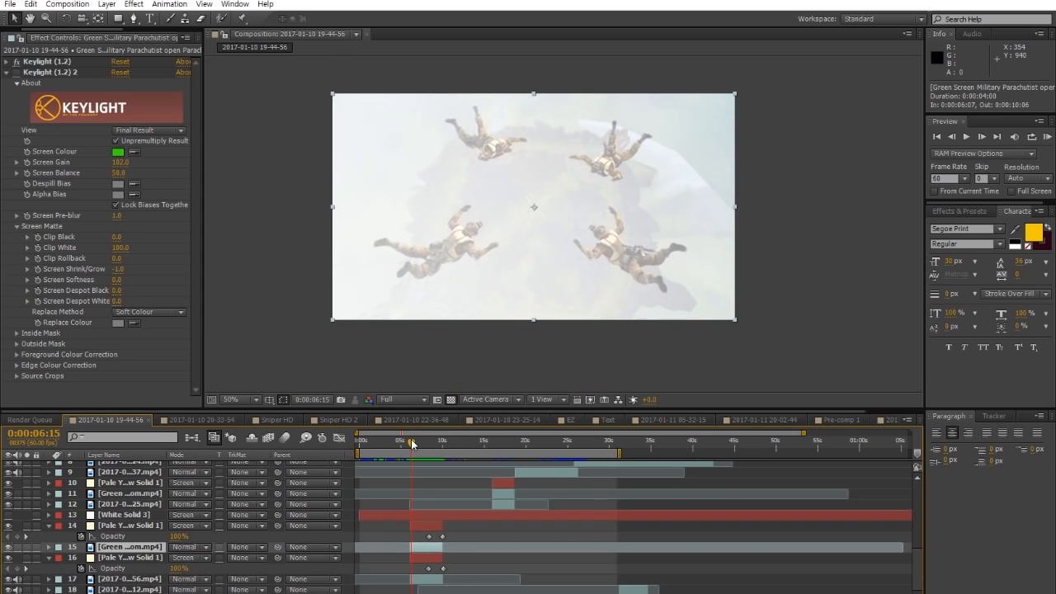
Compare the skydiving shot without and with the white cloud solid, checking frames from 0:00:06:24 to 0:00:08:31
drag(411, 444, 420, 442)
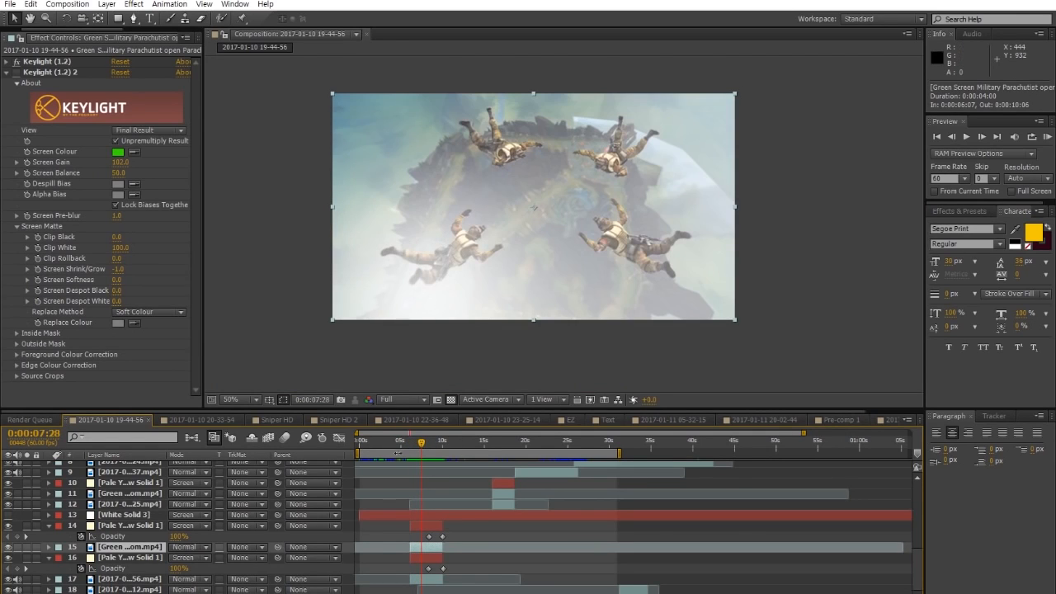
click(413, 452)
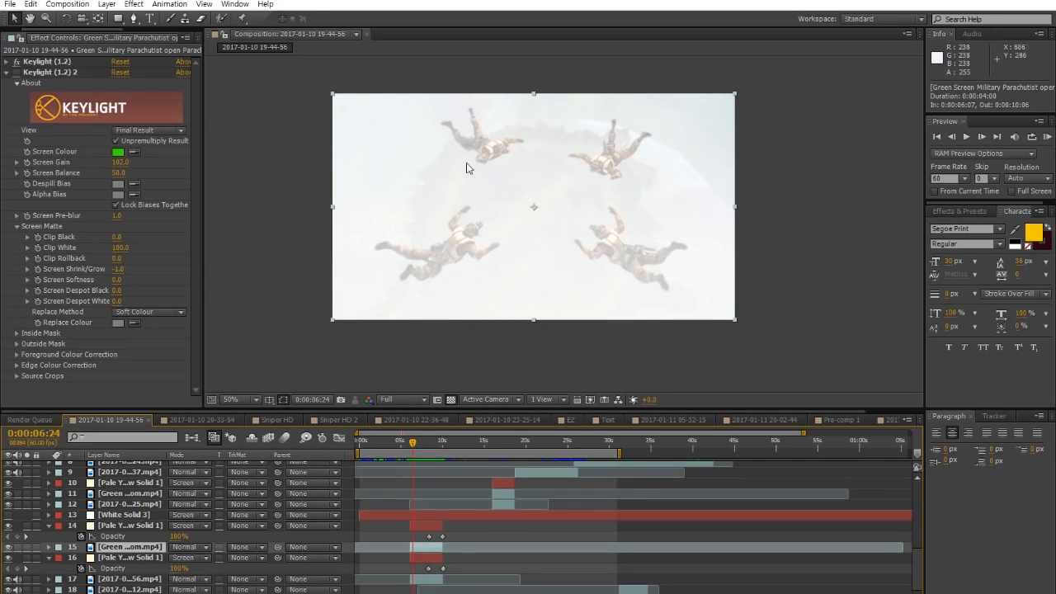
click(8, 525)
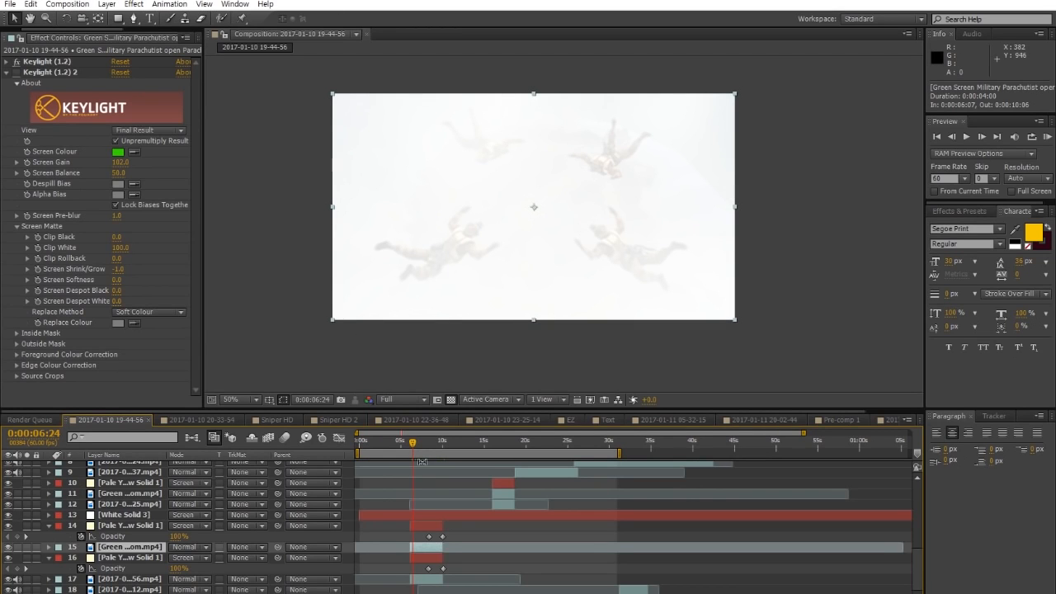
drag(414, 440, 430, 442)
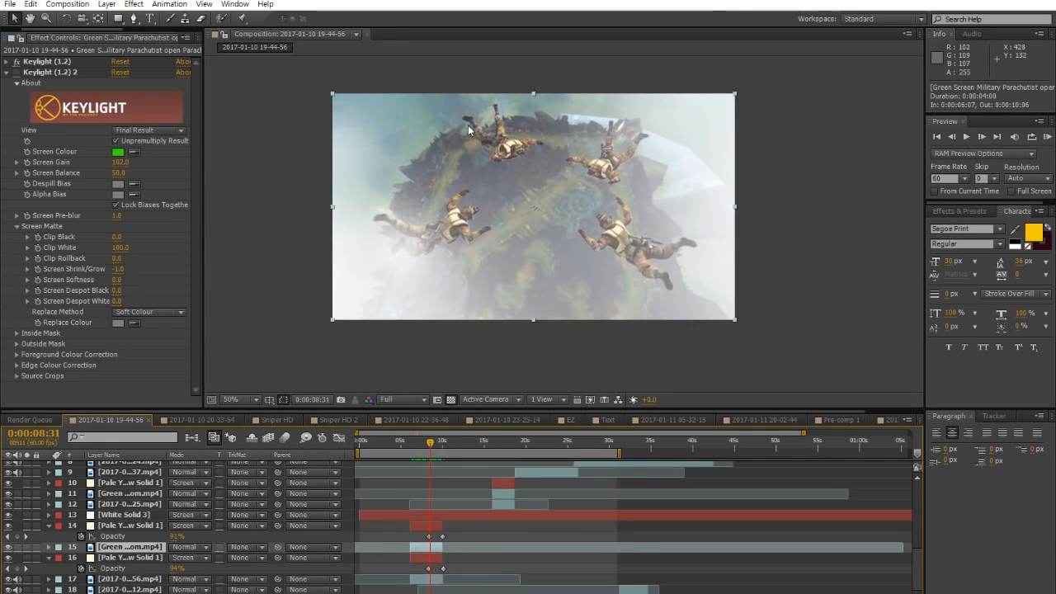
Go to about 0:00:14:15 and delete the White Solid 3 layer from the composition
drag(429, 442, 477, 446)
click(475, 515)
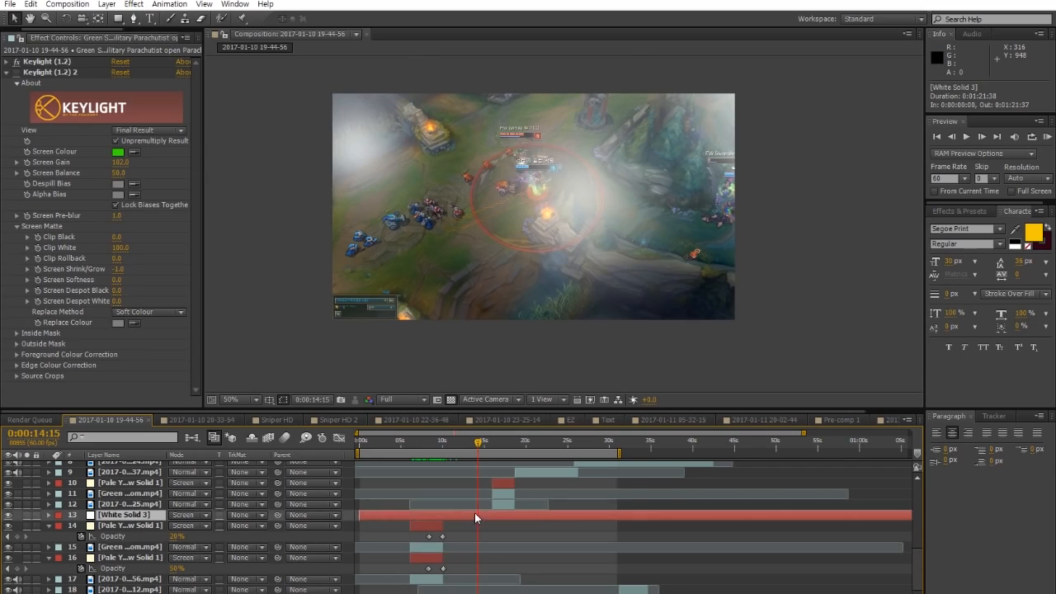
key(Delete)
Review the close-up skydiver shot between 0:00:16:44 and 0:00:18:15
mouse_move(479, 434)
mouse_down()
mouse_move(490, 435)
mouse_move(485, 444)
mouse_up()
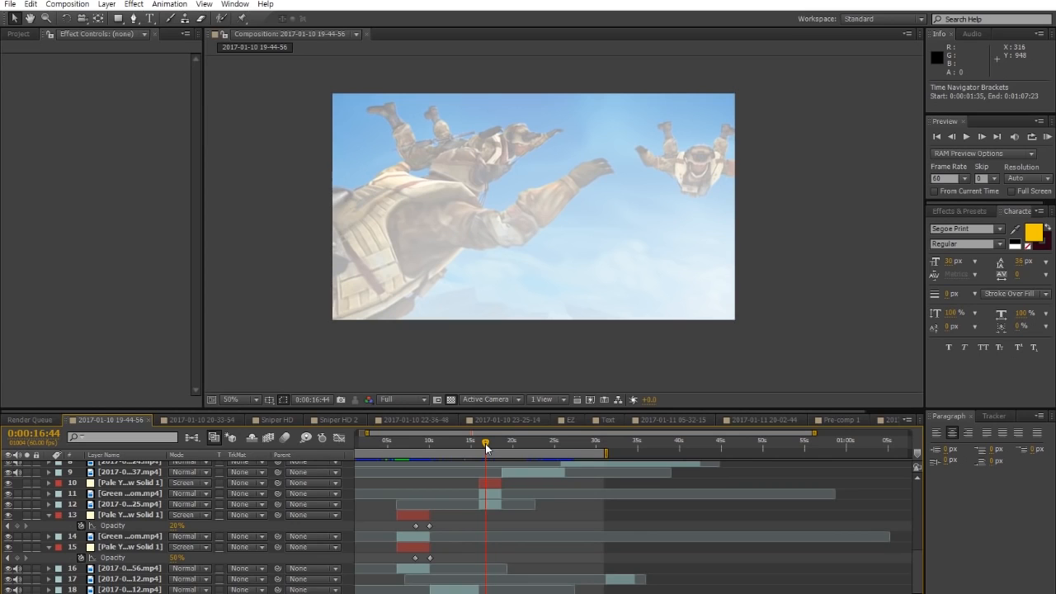
drag(485, 444, 498, 444)
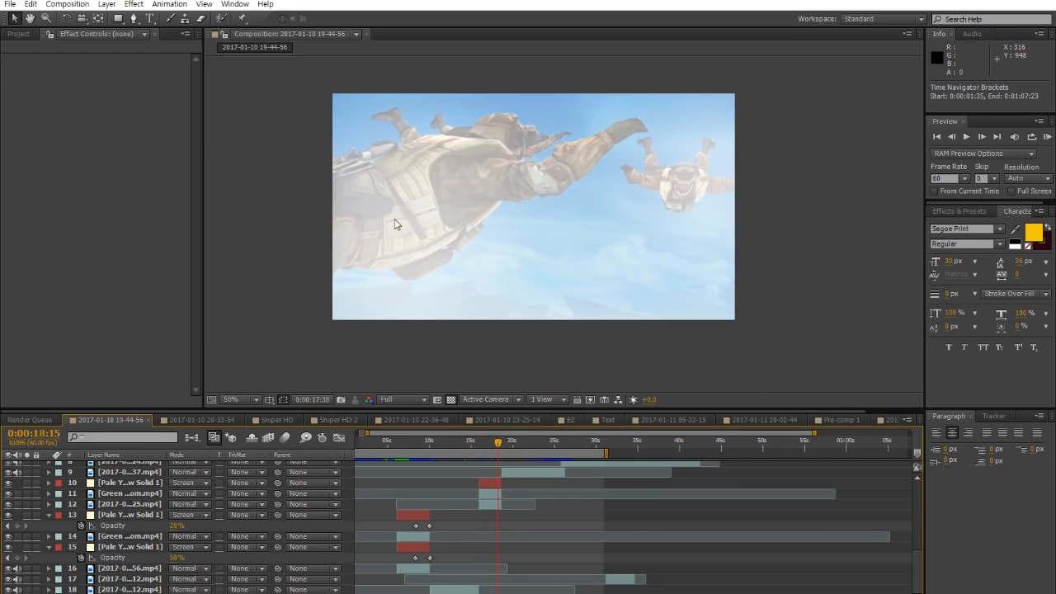
scroll(600, 525, up, 1)
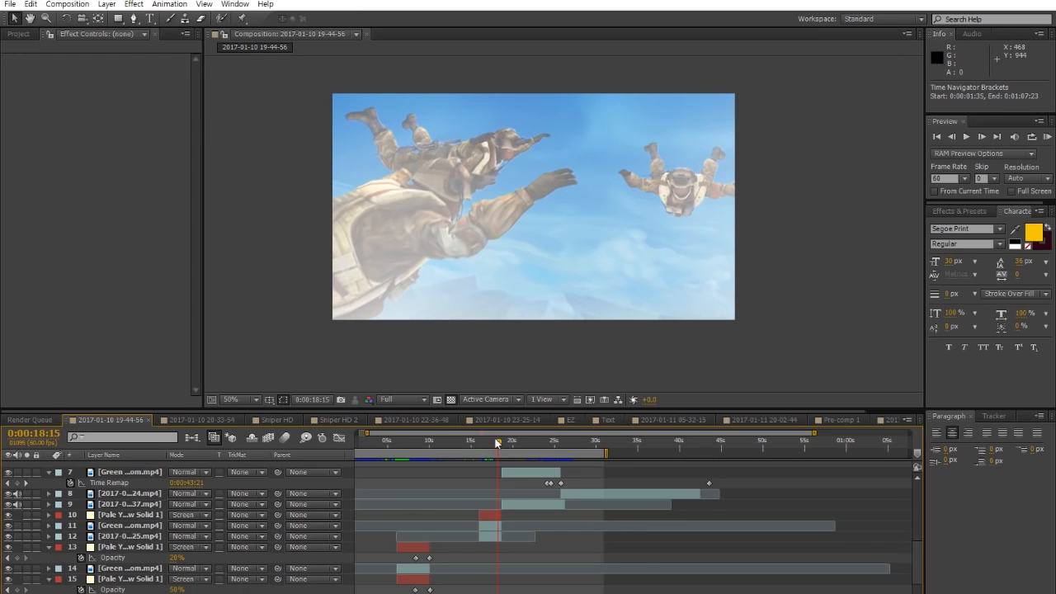
Select the parachutist layer at 0:00:23:58 and toggle its Keylight effect off and on to compare the keying
drag(498, 444, 546, 439)
click(543, 474)
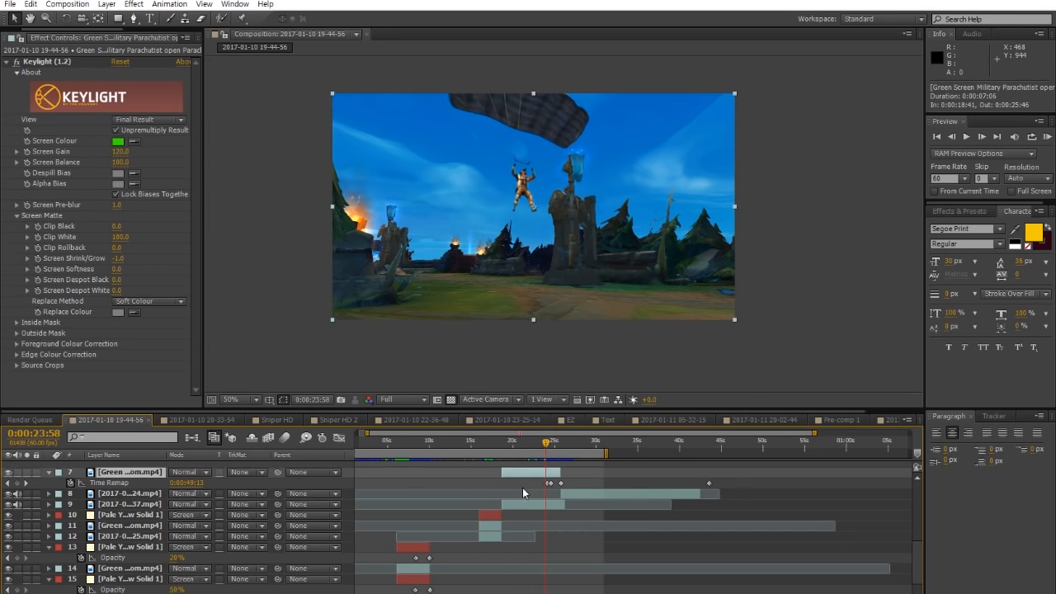
scroll(524, 486, up, 2)
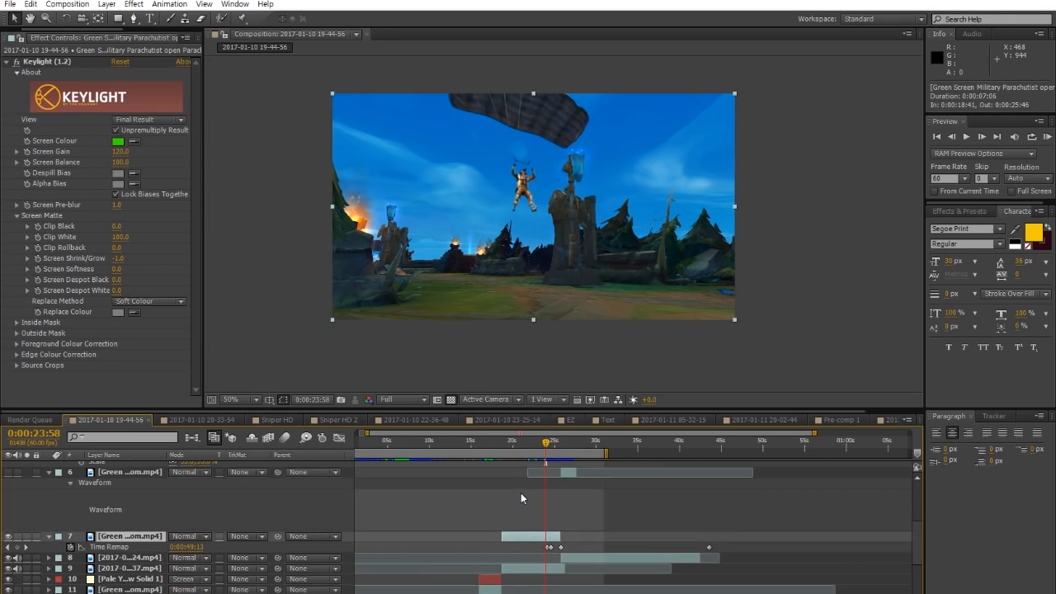
click(16, 64)
click(17, 63)
click(16, 63)
click(17, 64)
click(17, 64)
click(17, 63)
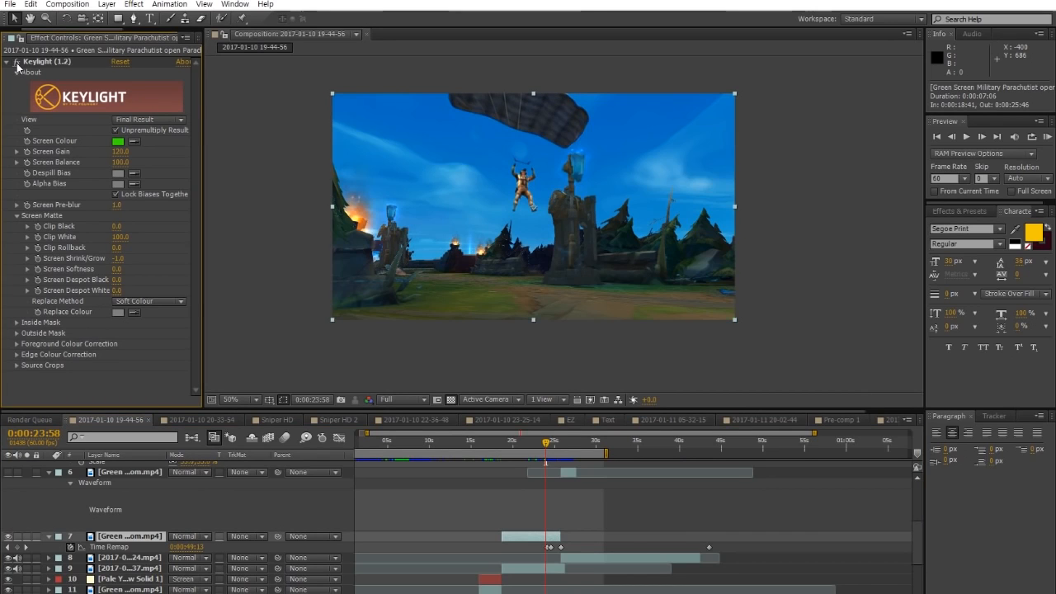
Select the Green Screen Guns Pack 1.mp4 layer at 0:00:26:37, compare it with and without Keylight, and leave the effect disabled
drag(533, 446, 568, 452)
scroll(584, 548, up, 5)
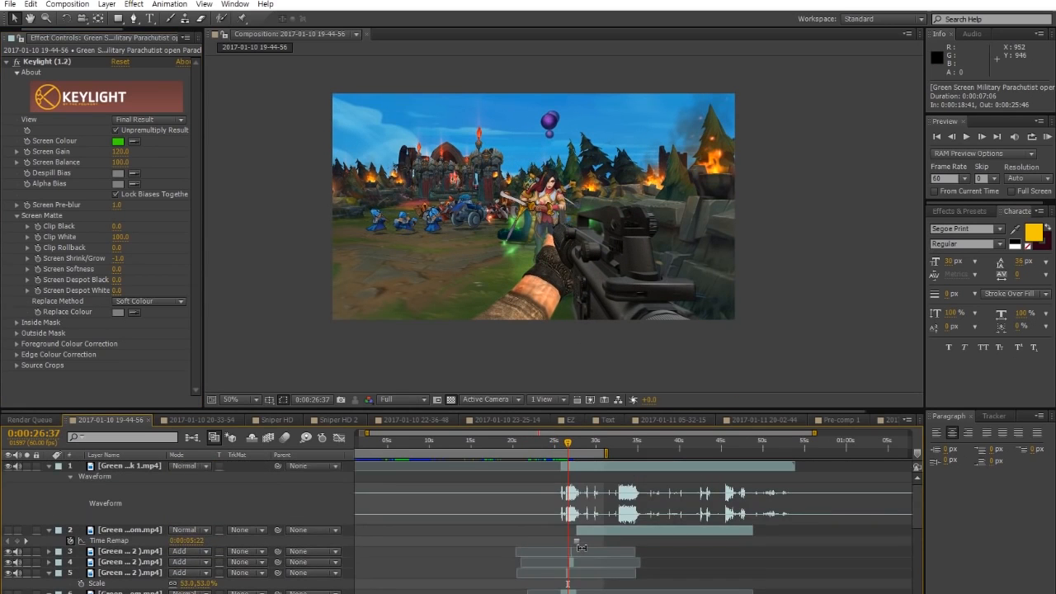
click(579, 467)
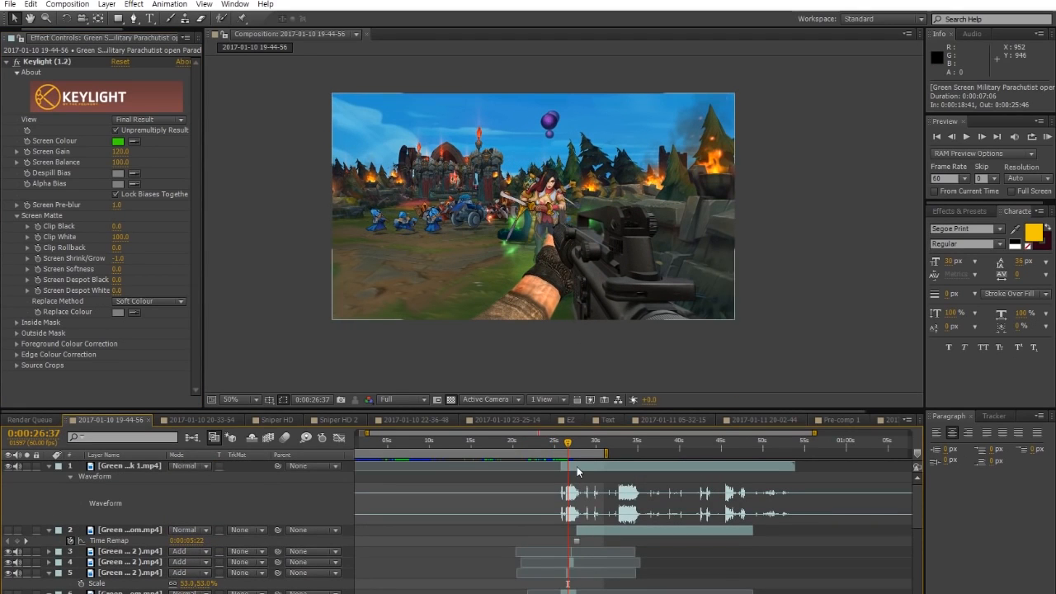
click(24, 64)
click(18, 63)
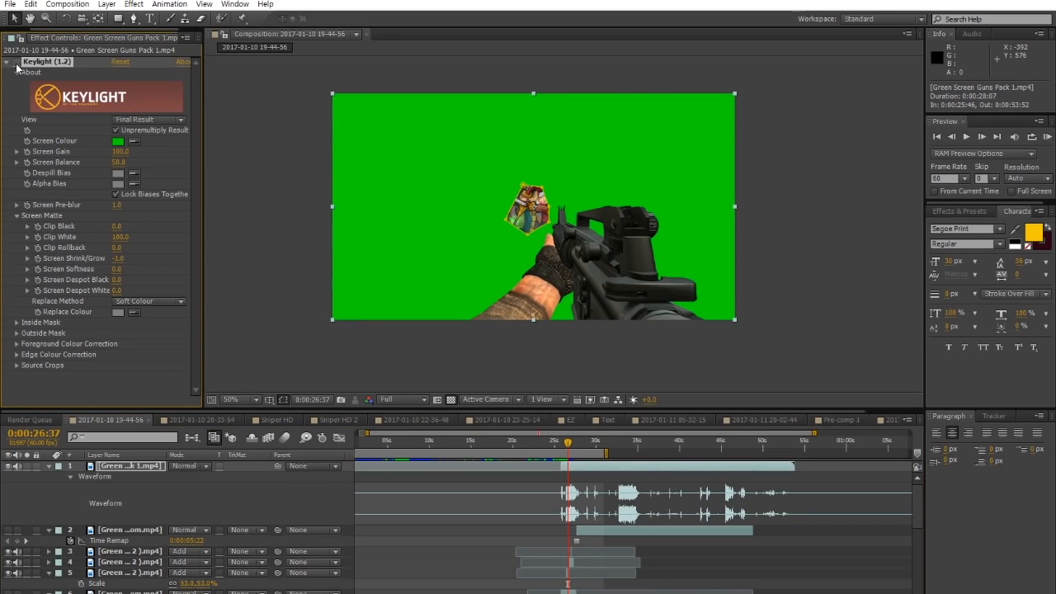
click(17, 65)
click(17, 64)
click(17, 64)
click(17, 65)
Reveal the gun layer's mask at 0:00:27:26 and set the mode of Mask 1 to None
key(/)
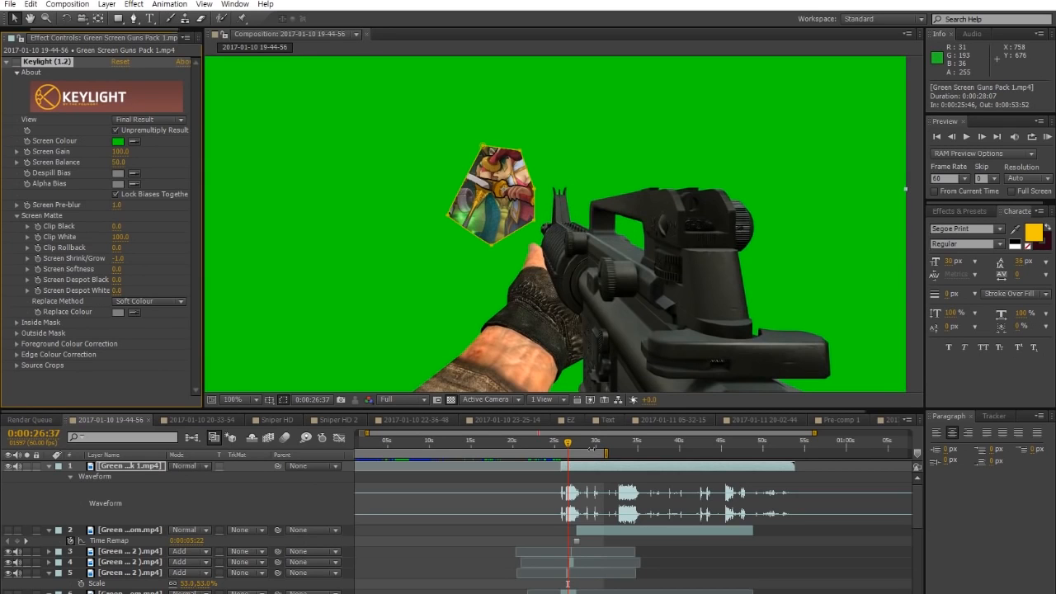
drag(569, 448, 584, 447)
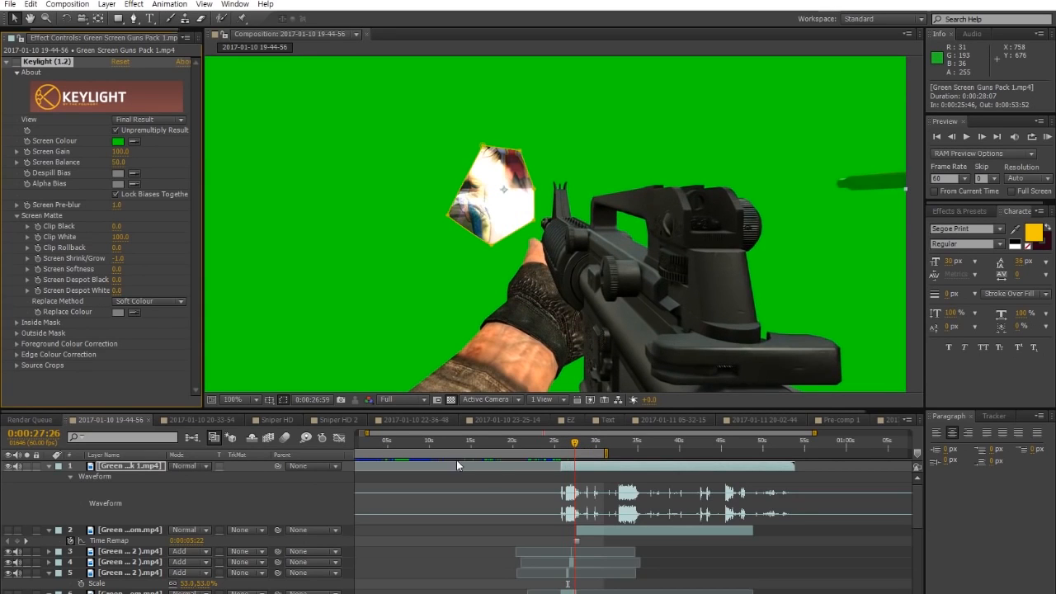
key(m)
click(186, 476)
click(206, 490)
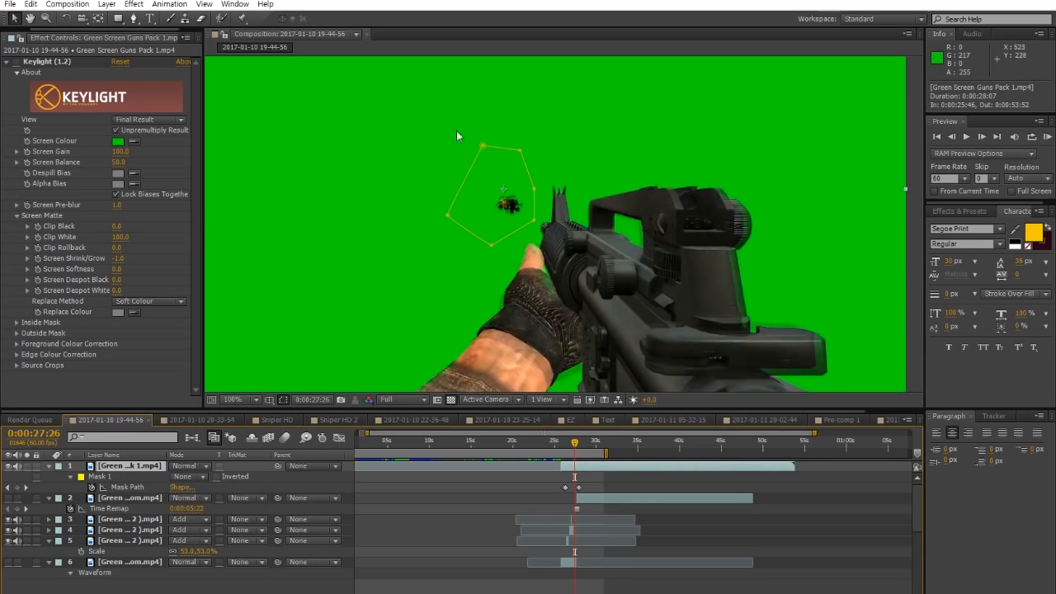
Inspect the dark mark inside the mask outline and delete Mask 1 from the gun layer
scroll(413, 221, up, 1)
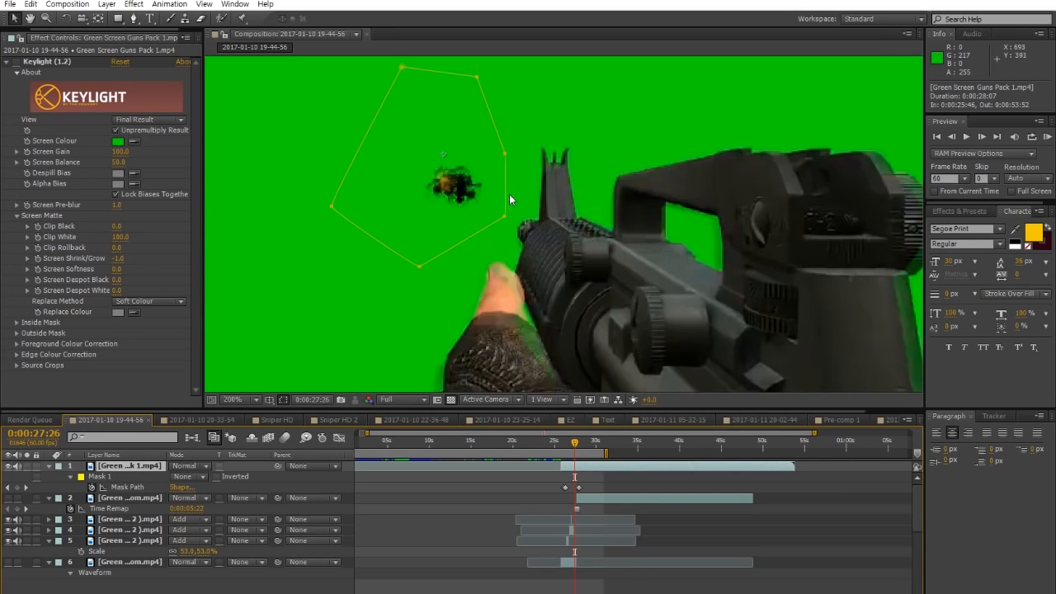
scroll(514, 192, down, 1)
scroll(491, 218, up, 1)
click(105, 476)
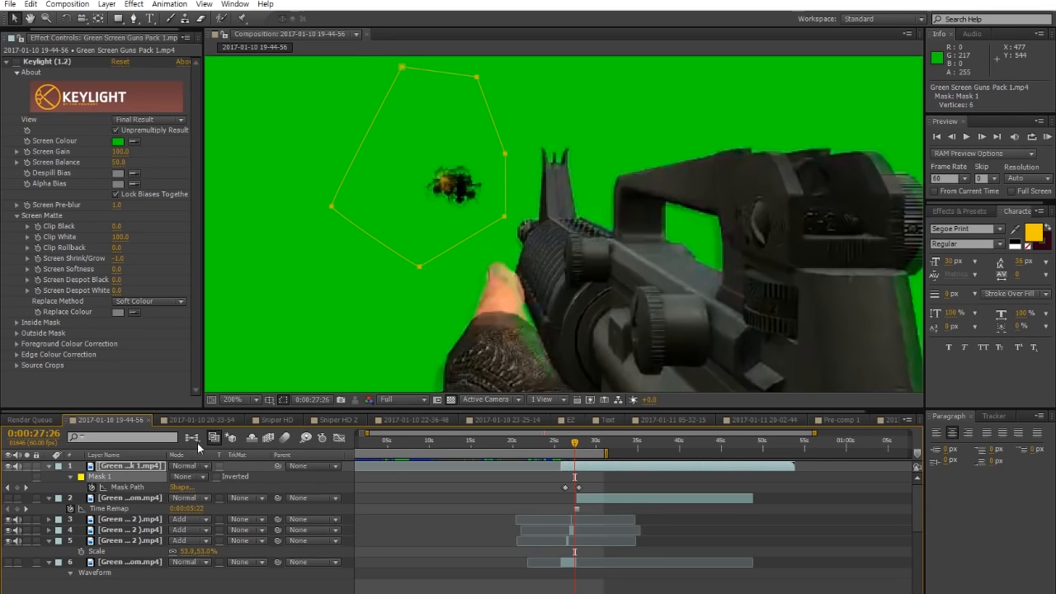
key(Delete)
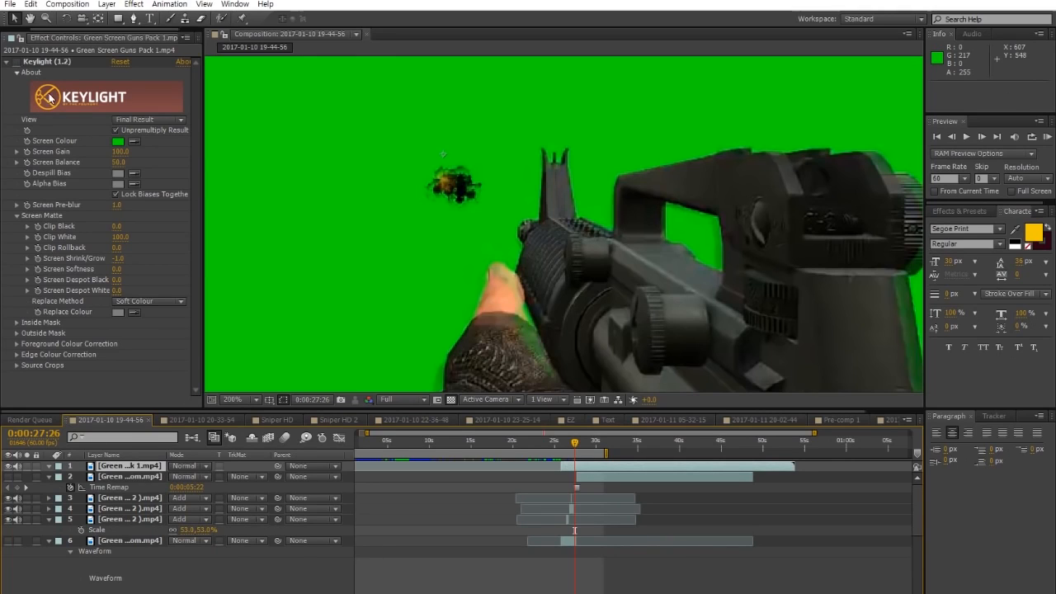
Draw a closed eight-point Pen mask around the dark mark beside the gun's front sight
click(133, 19)
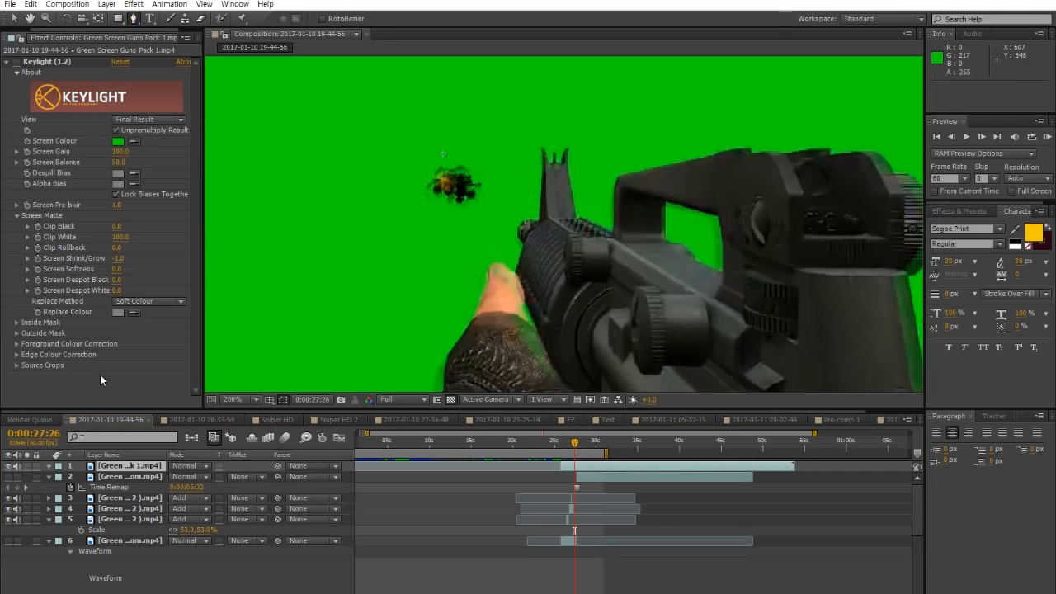
click(468, 120)
click(495, 161)
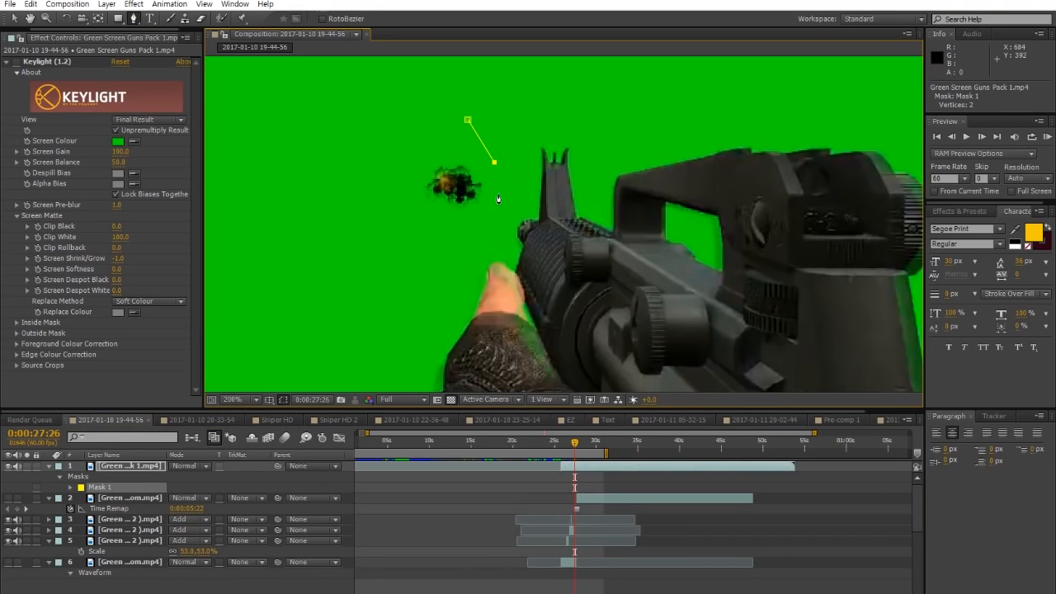
click(420, 216)
click(397, 171)
click(402, 127)
click(455, 109)
click(467, 119)
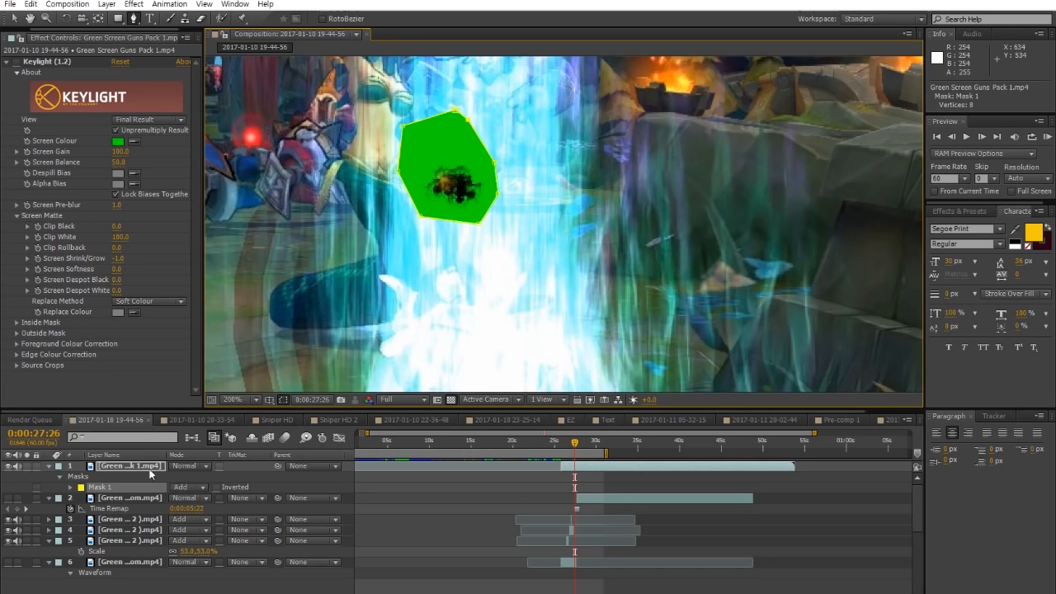
Set the new mask's mode to Subtract, enable Keylight on the gun layer again, and inspect the masked area up close
click(189, 486)
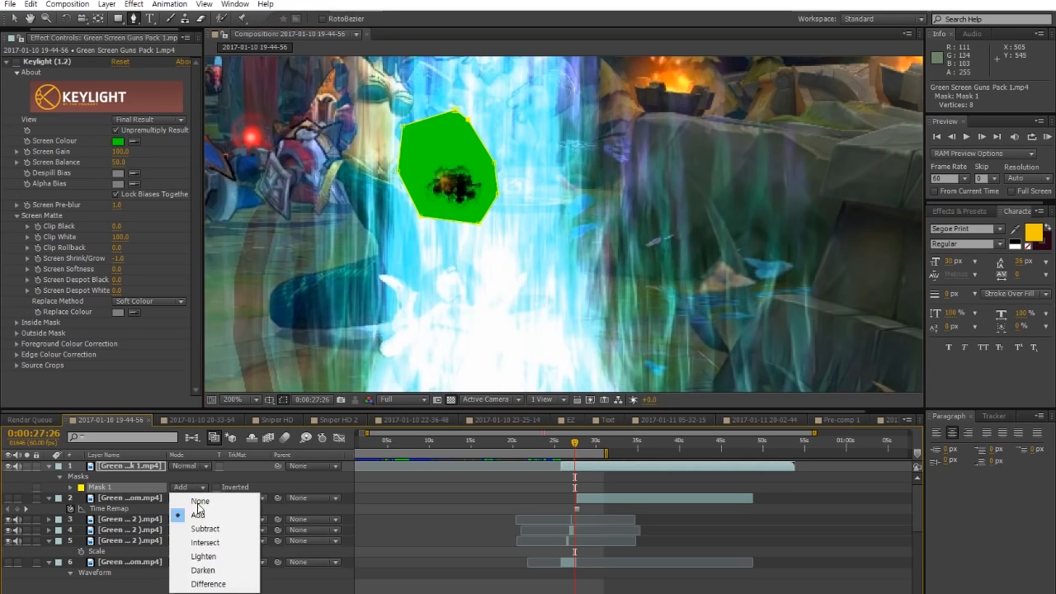
click(203, 528)
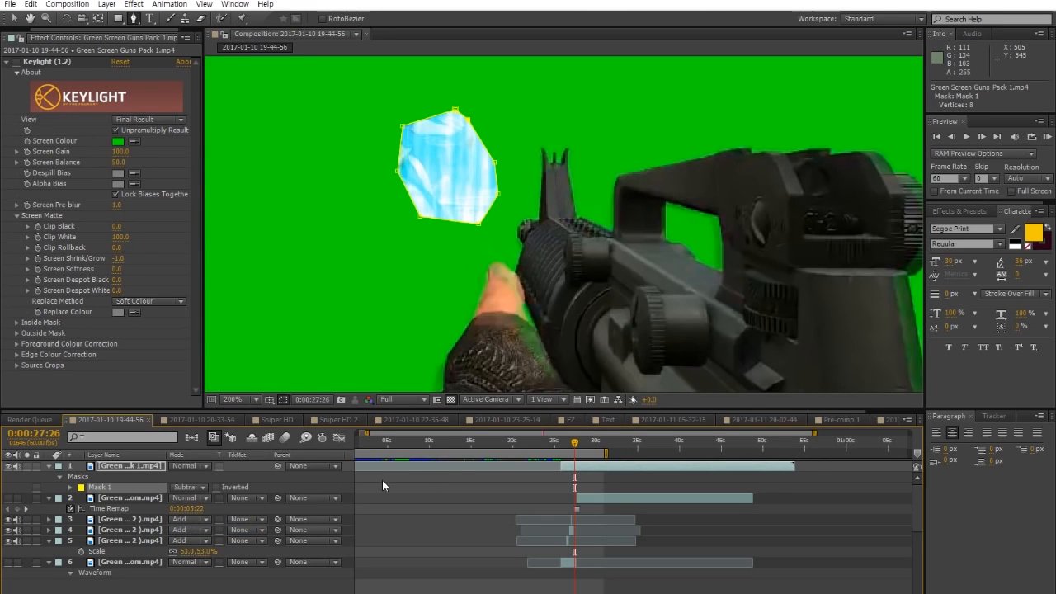
click(17, 63)
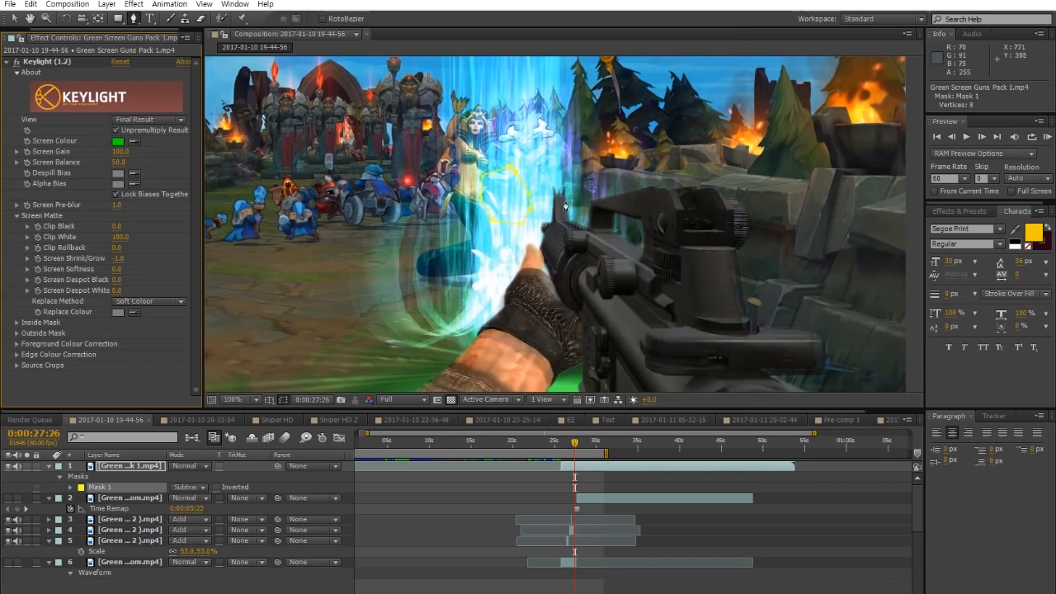
scroll(620, 221, up, 1)
drag(501, 198, 548, 259)
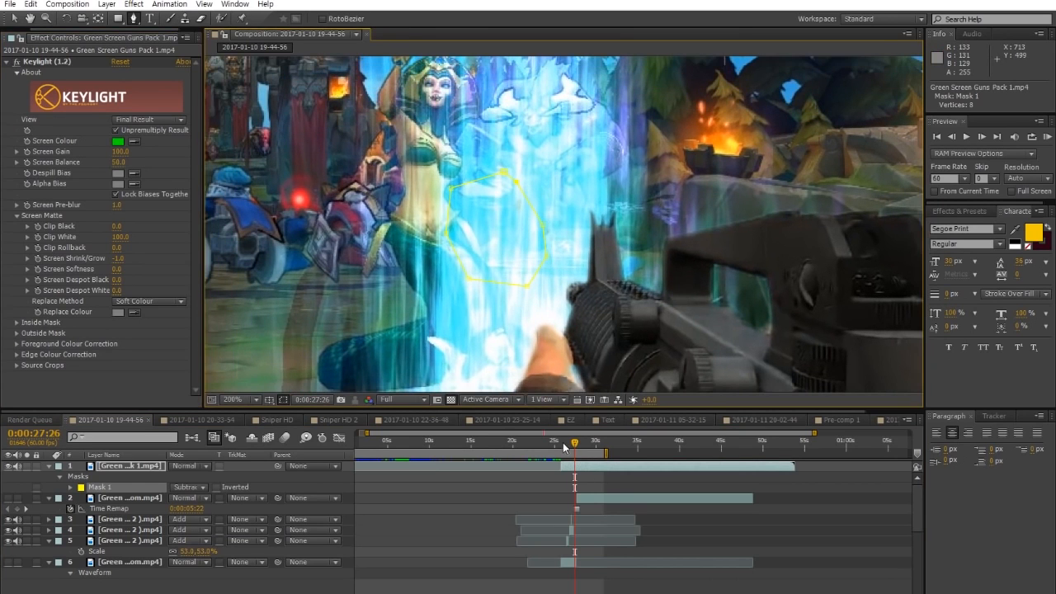
Go back to 0:00:25:48 and examine how the static mask overlaps the gun while it moves into position
click(565, 447)
drag(564, 446, 564, 441)
scroll(475, 190, up, 1)
scroll(476, 190, down, 1)
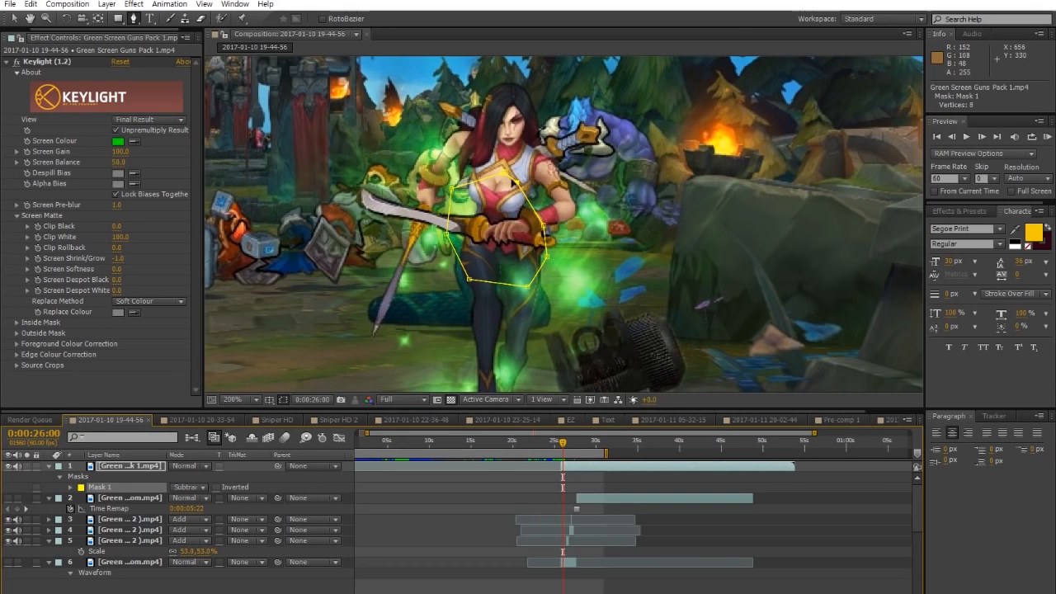
drag(563, 443, 560, 440)
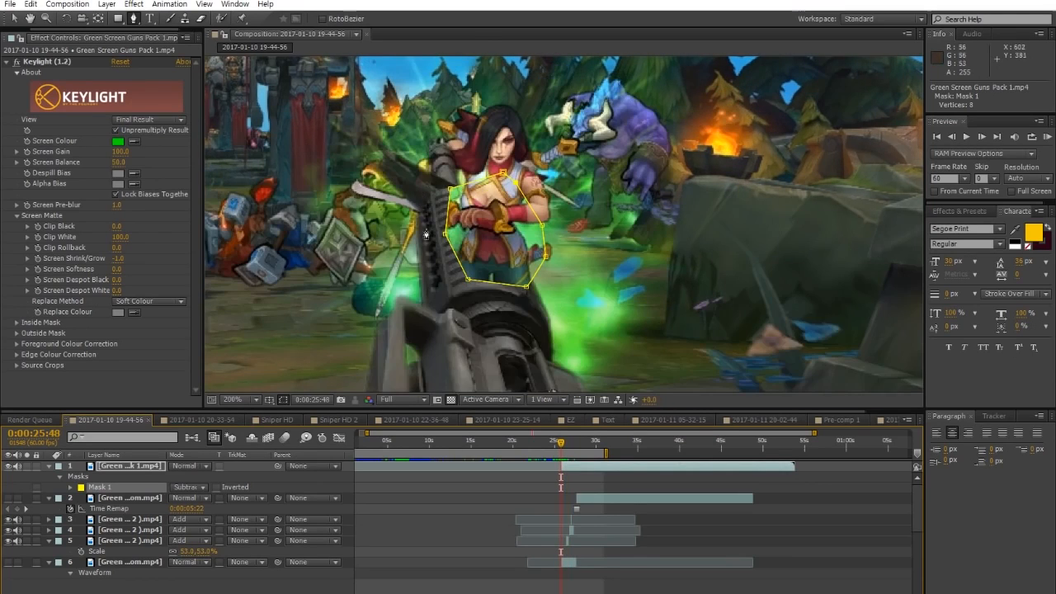
scroll(504, 225, down, 2)
scroll(499, 215, up, 2)
Reveal Mask 1's properties on the gun layer and enable Mask Path keyframing at 0:00:25:48
click(71, 488)
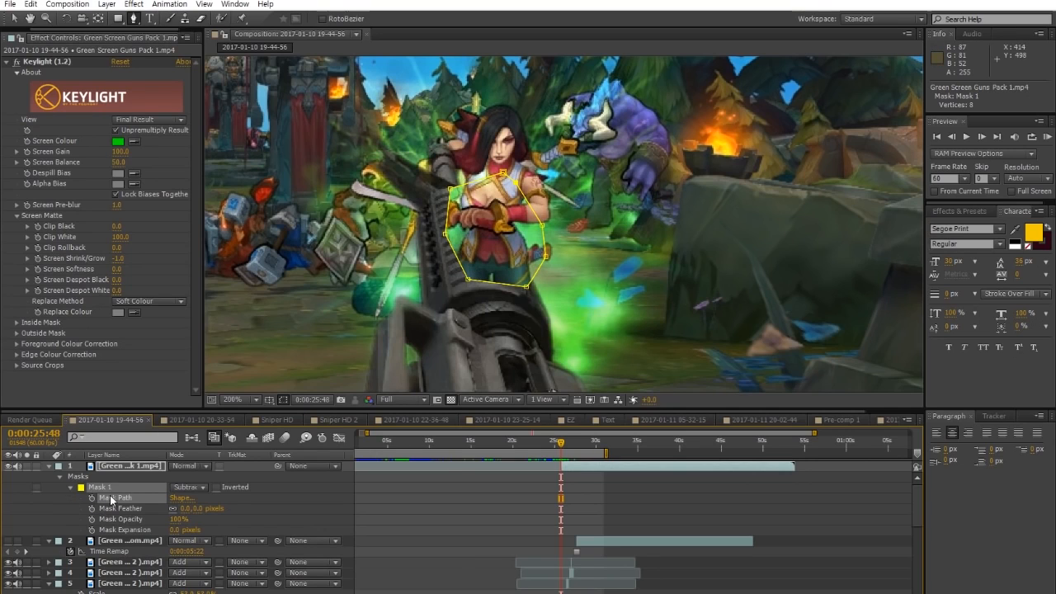
click(118, 477)
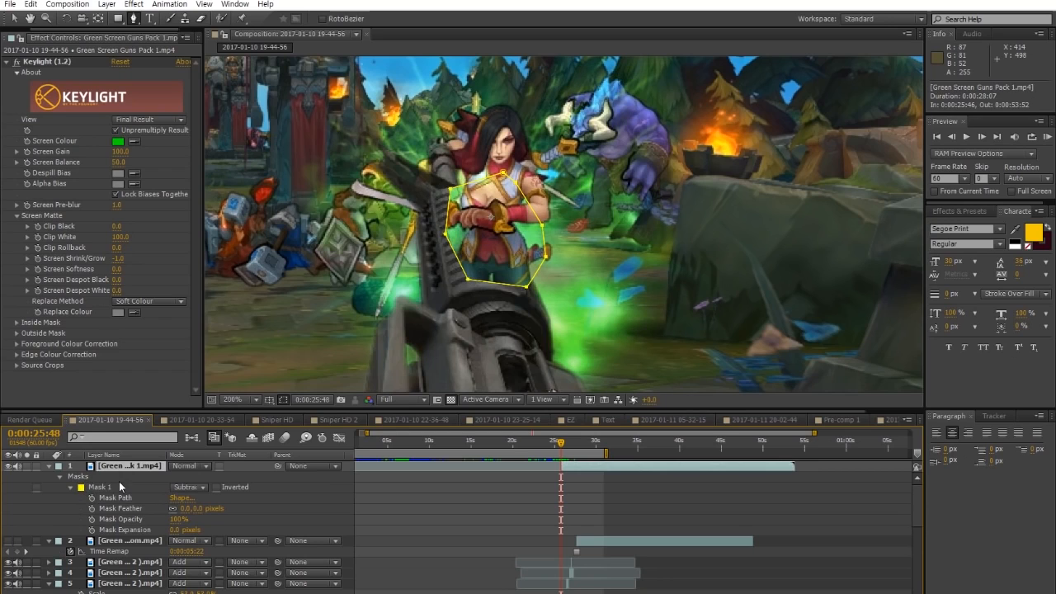
click(50, 467)
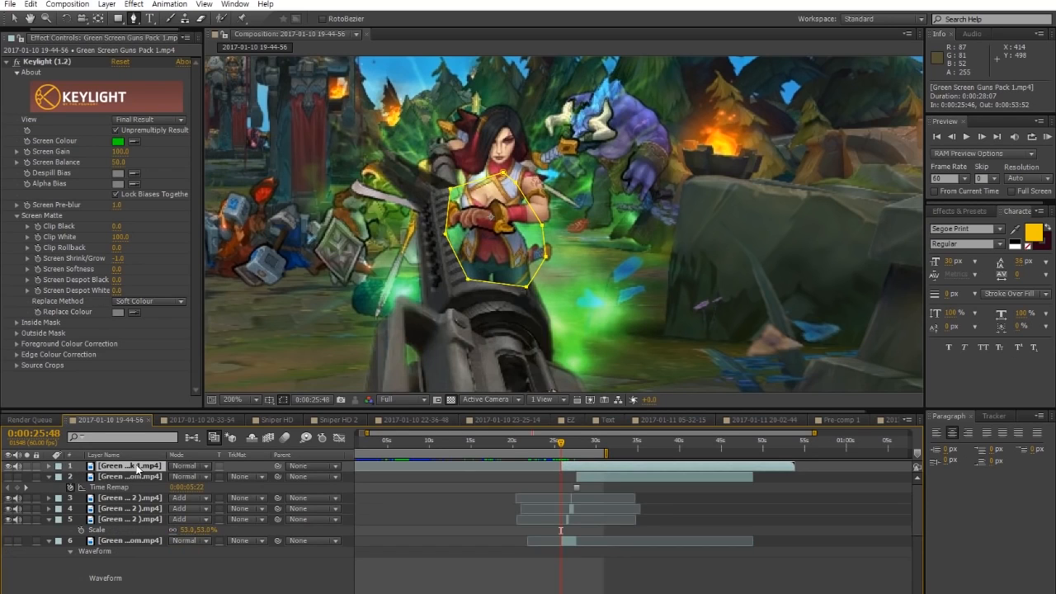
key(comma)
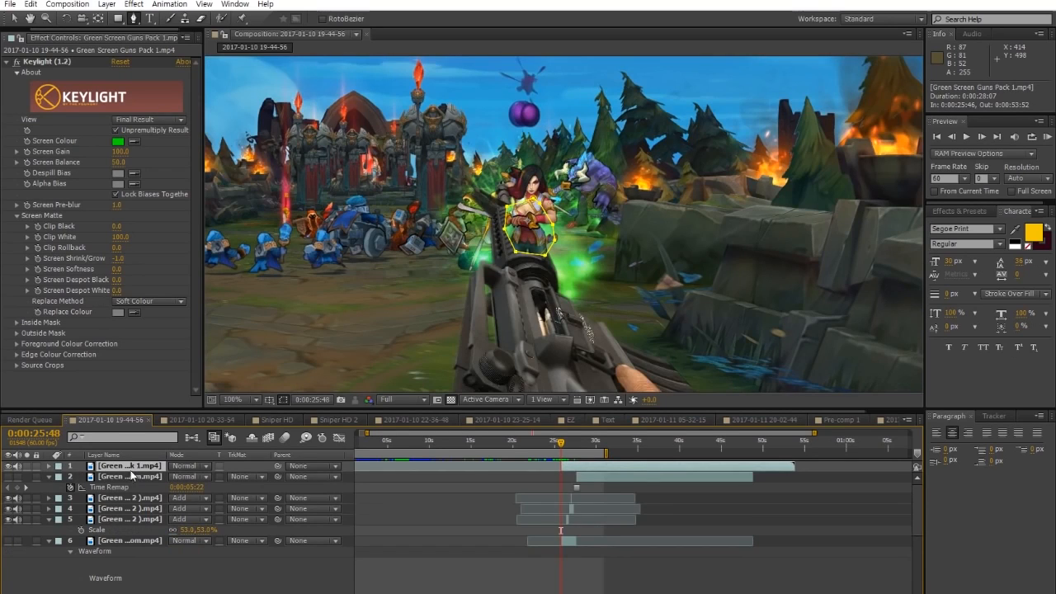
key(m)
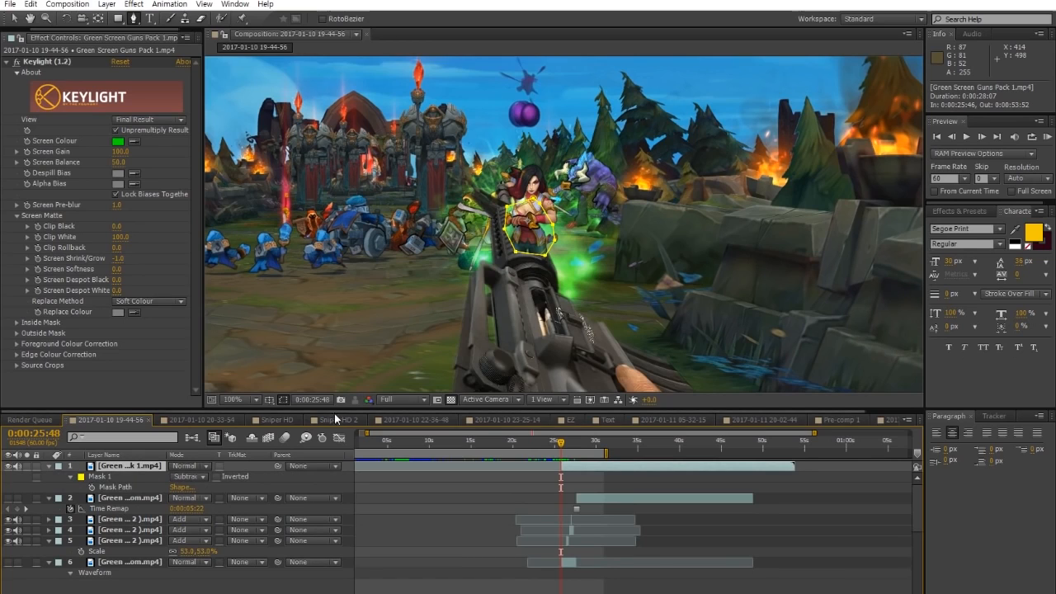
click(70, 477)
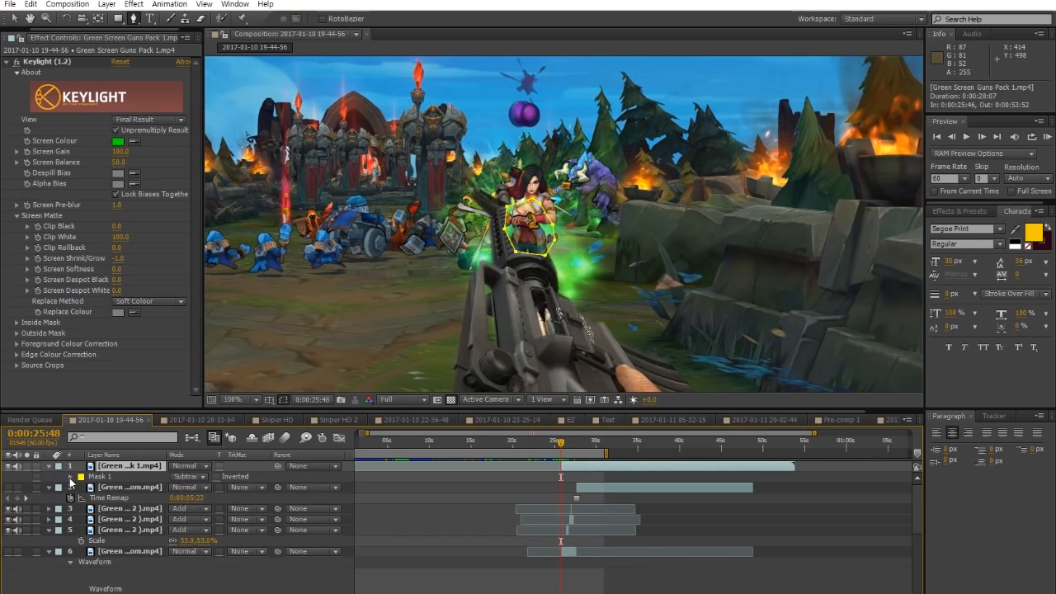
click(70, 477)
click(91, 488)
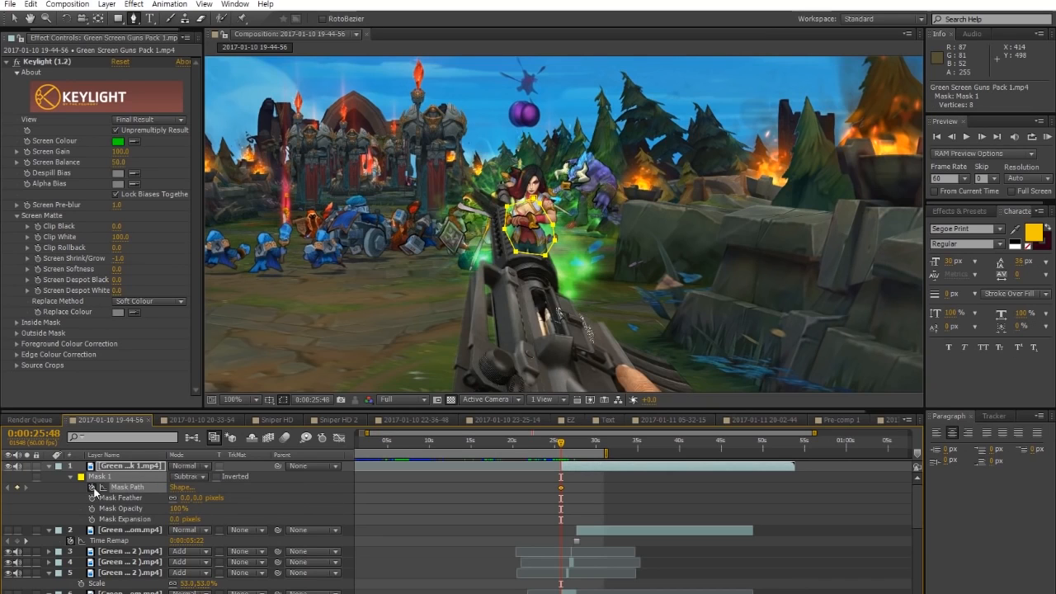
Move the Mask Path keyframe to 0:00:26:56 and bring the current time to it
drag(561, 488, 571, 490)
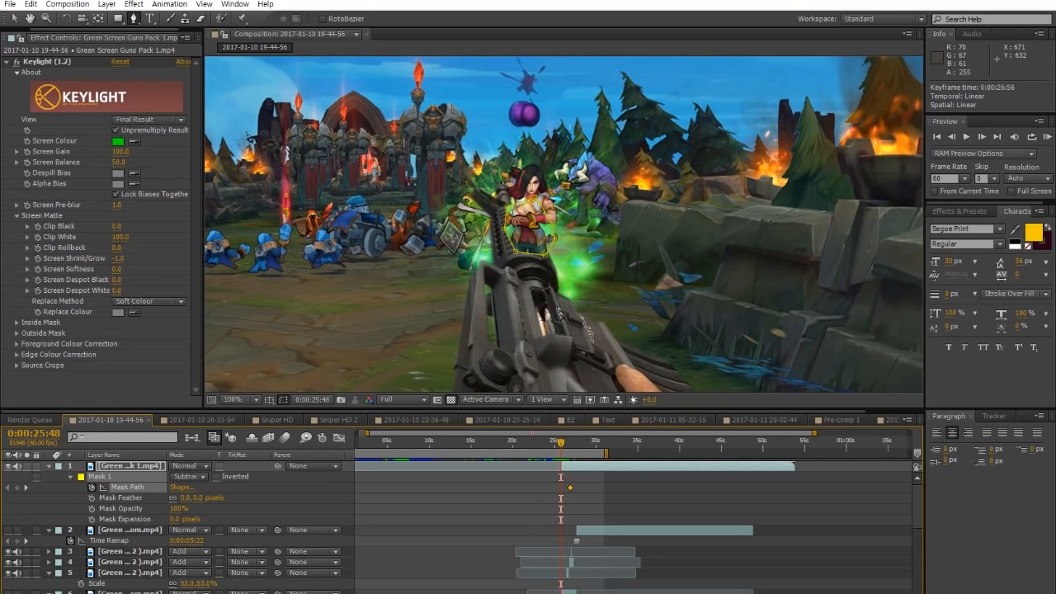
key(equal)
key(equal)
key(equal)
key(equal)
key(equal)
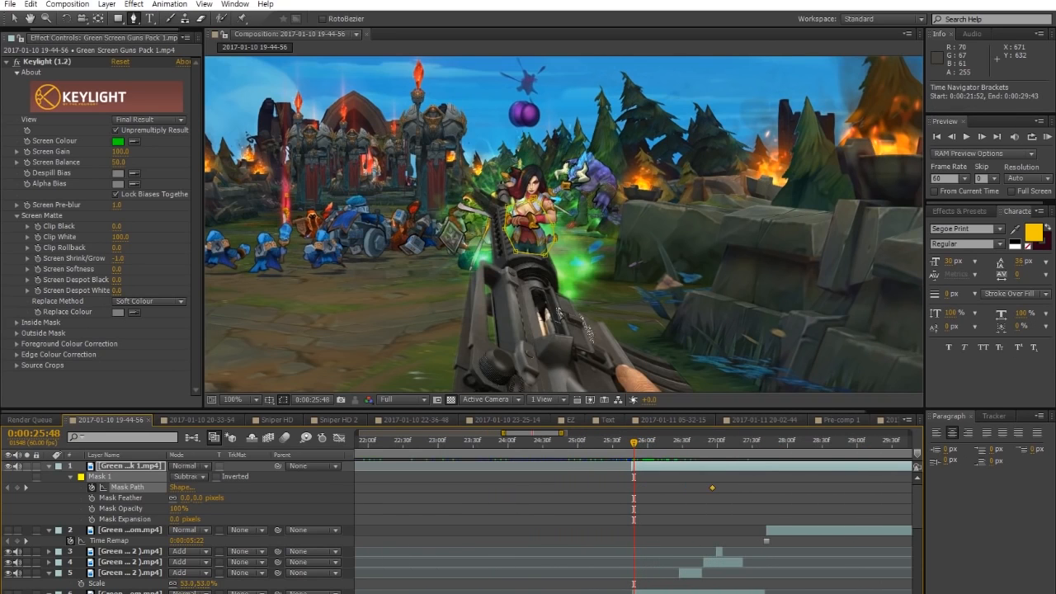
click(713, 446)
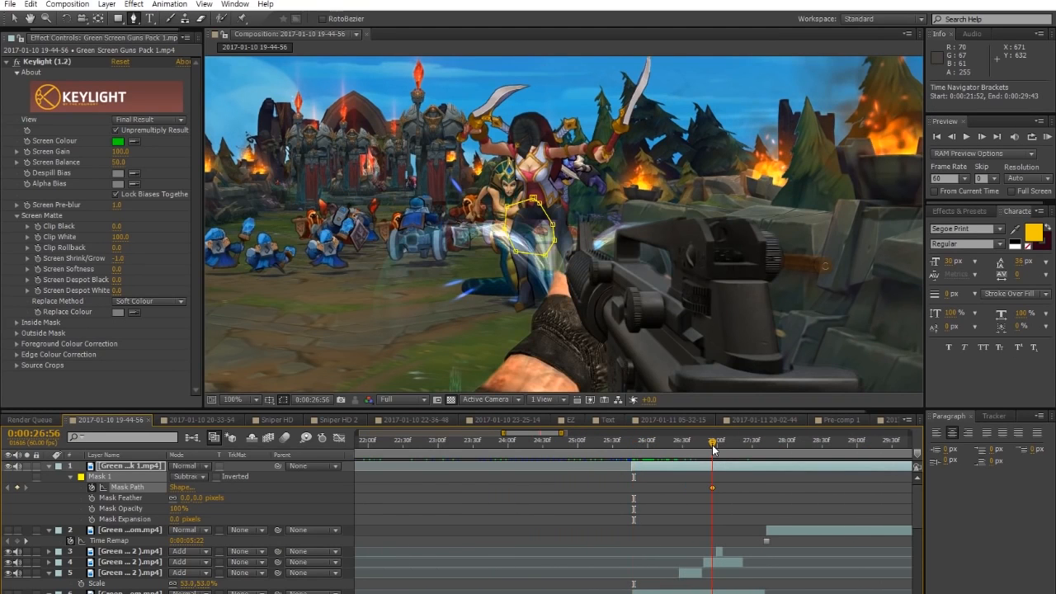
click(711, 485)
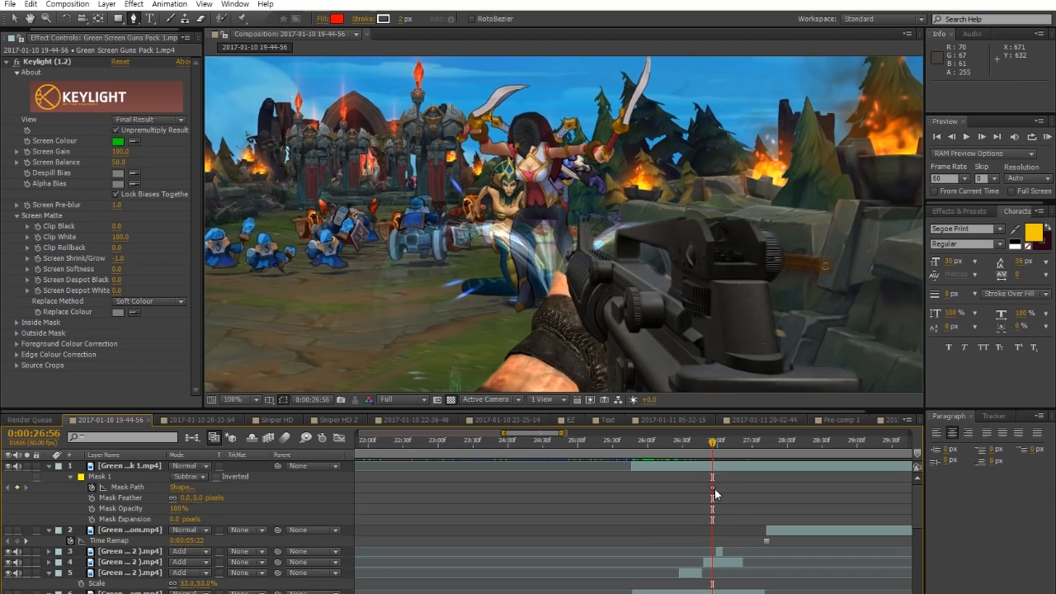
click(712, 488)
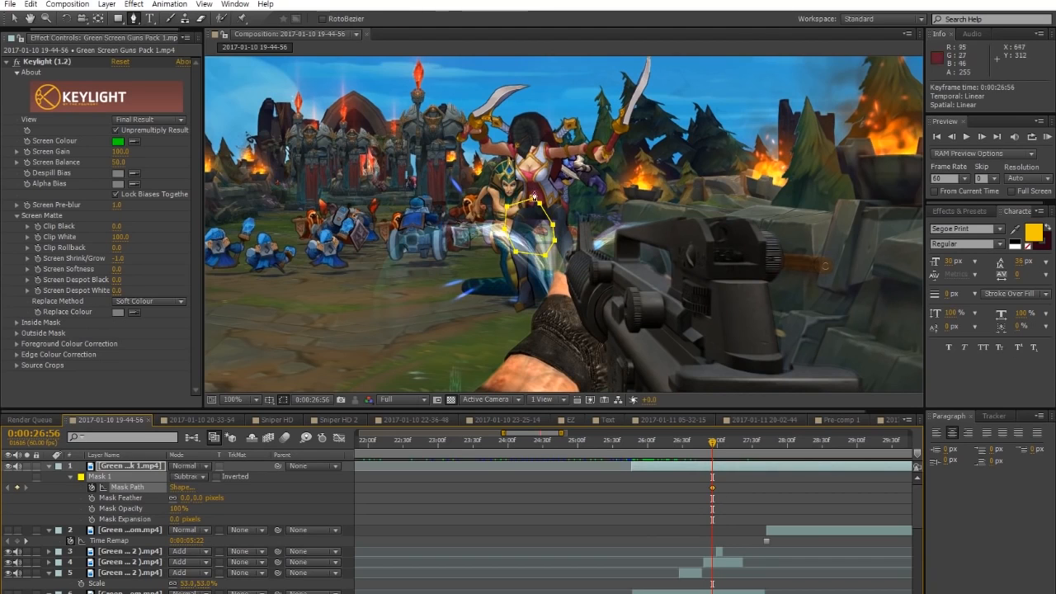
At 0:00:26:01, move the whole Mask 1 outline away from the gun onto the treetops to keyframe its path
click(681, 449)
drag(675, 448, 647, 448)
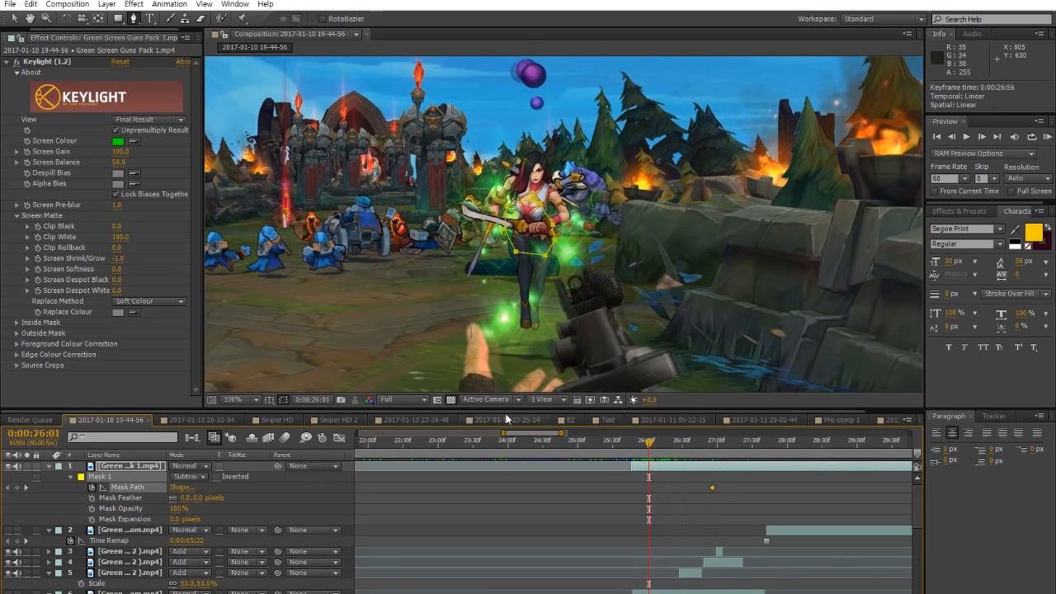
key(v)
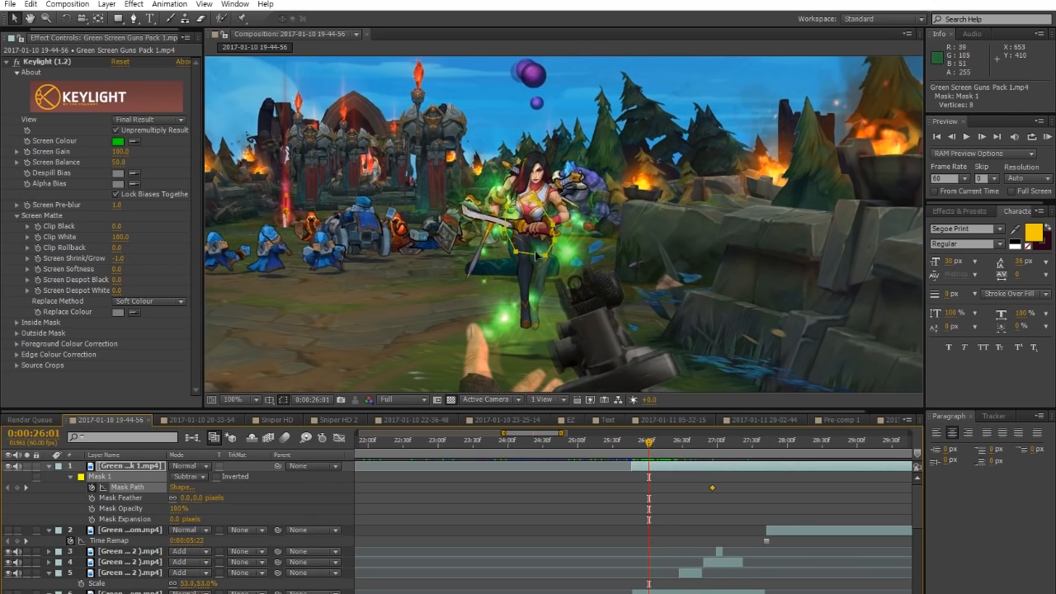
drag(536, 252, 600, 128)
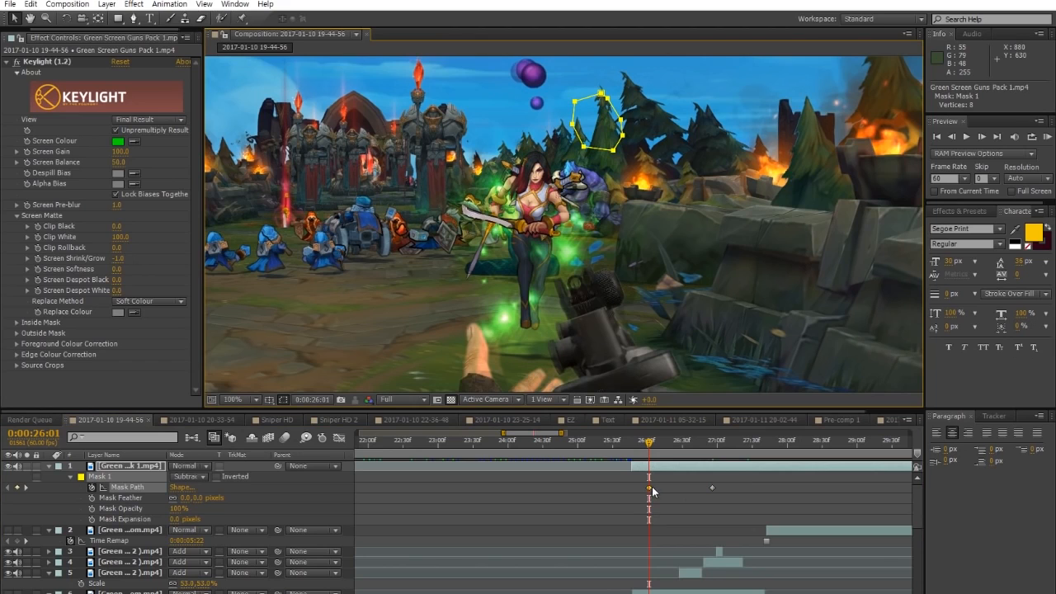
click(652, 488)
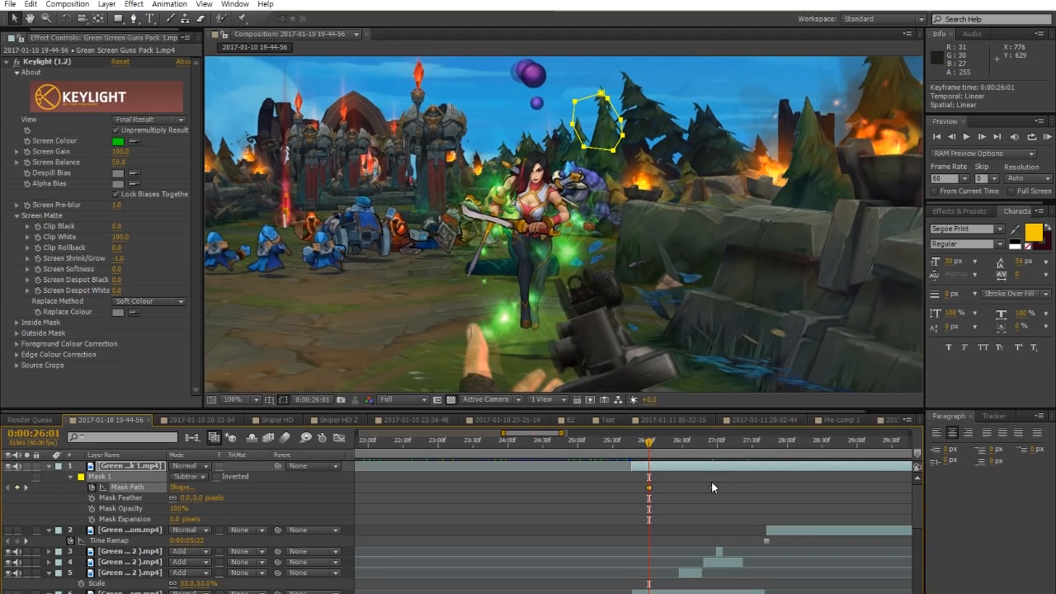
click(637, 493)
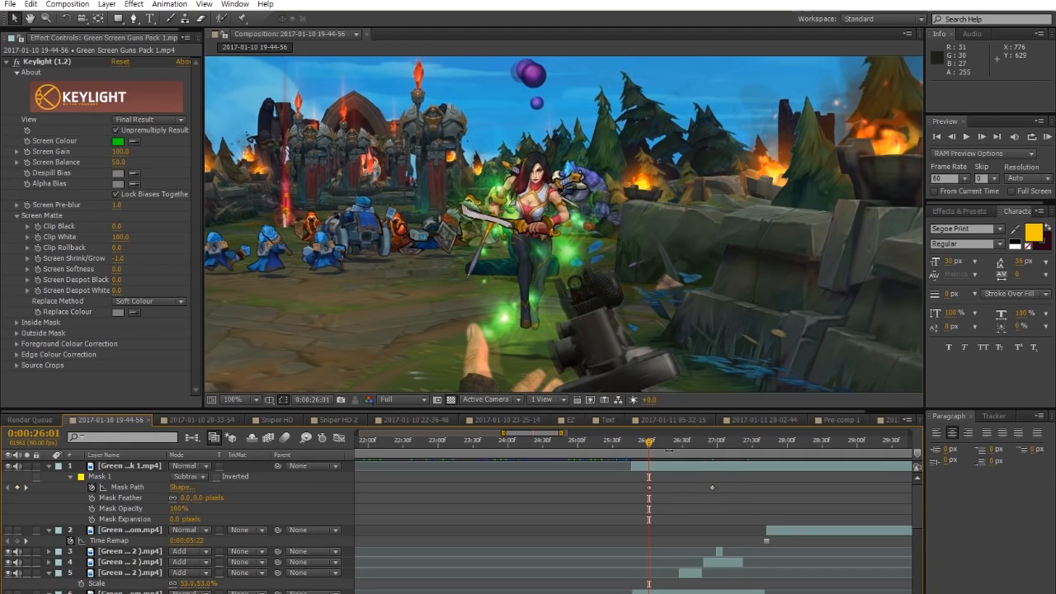
Check the gun's aiming position and move the second Mask Path keyframe earlier to 0:00:26:19
drag(645, 443, 700, 445)
click(654, 468)
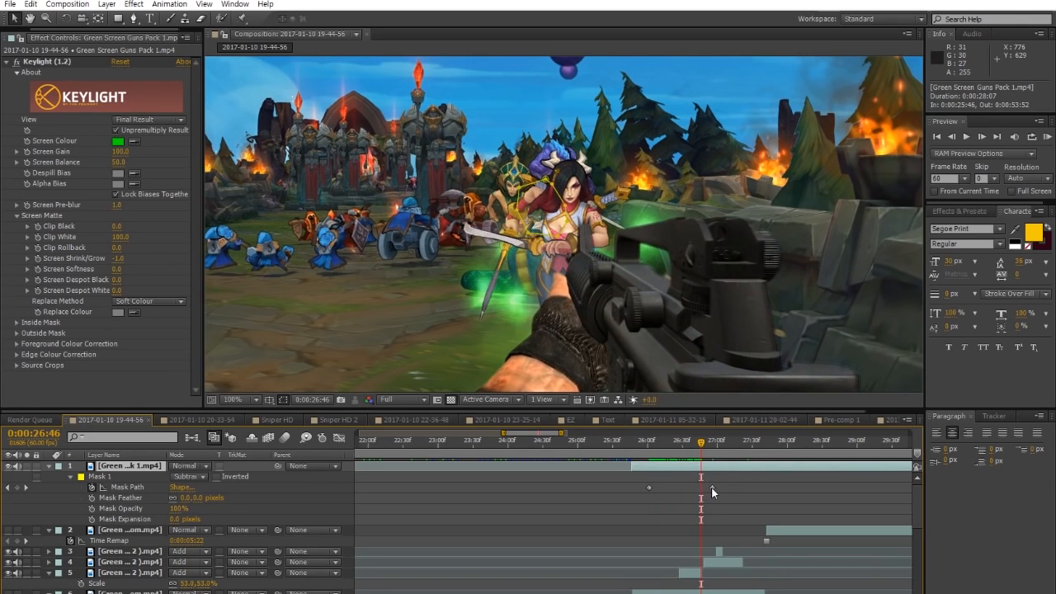
drag(711, 487, 683, 488)
mouse_move(647, 443)
mouse_down()
mouse_move(676, 447)
mouse_move(658, 450)
mouse_move(656, 437)
mouse_up()
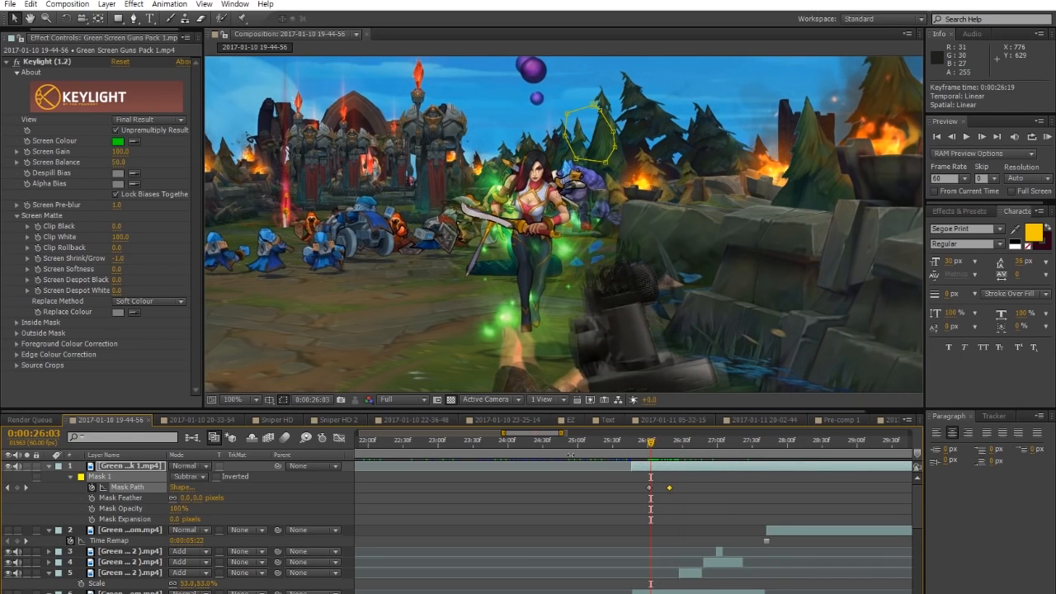
Scrub forward from 0:00:25:46 to check the keyframed mask against the moving gun
click(632, 441)
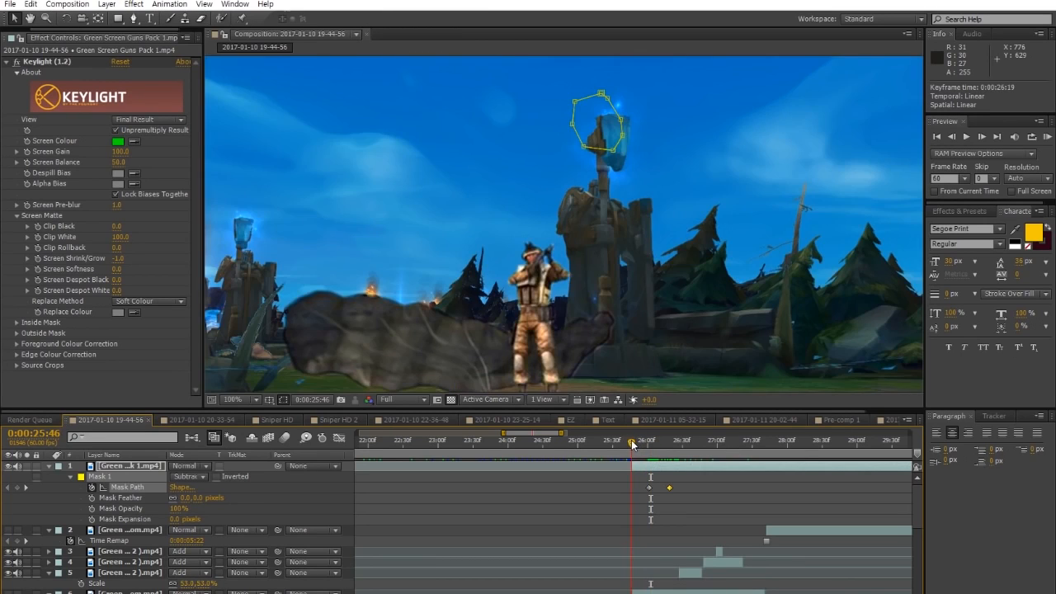
drag(632, 440, 632, 440)
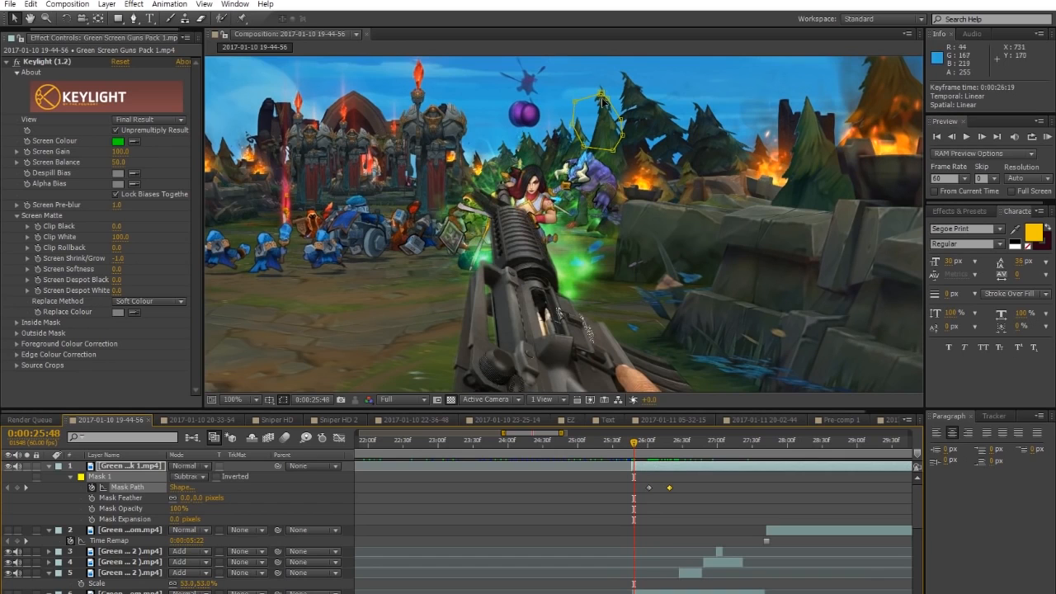
drag(634, 448, 674, 448)
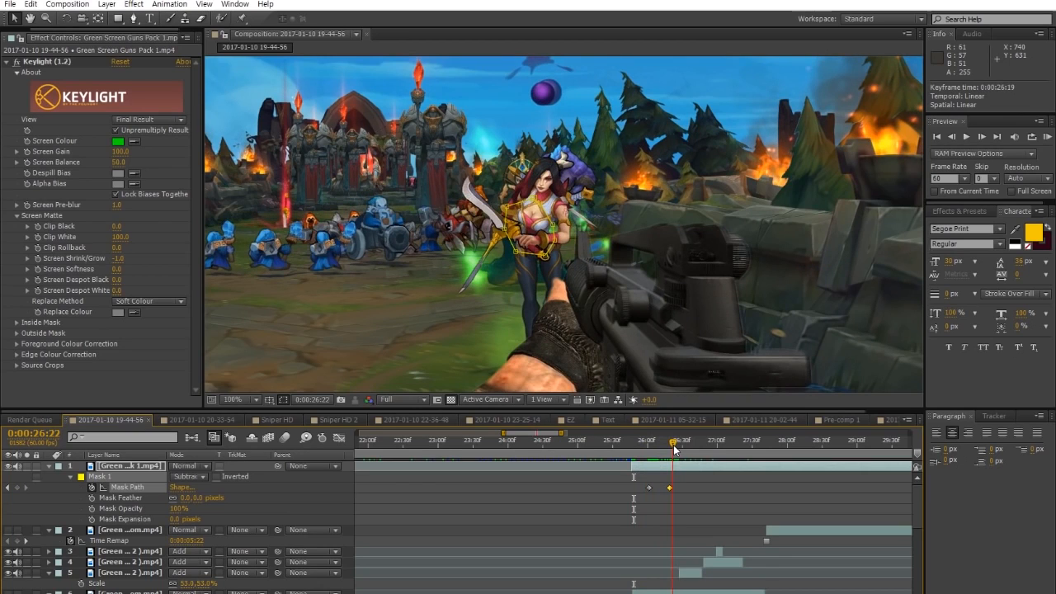
click(694, 500)
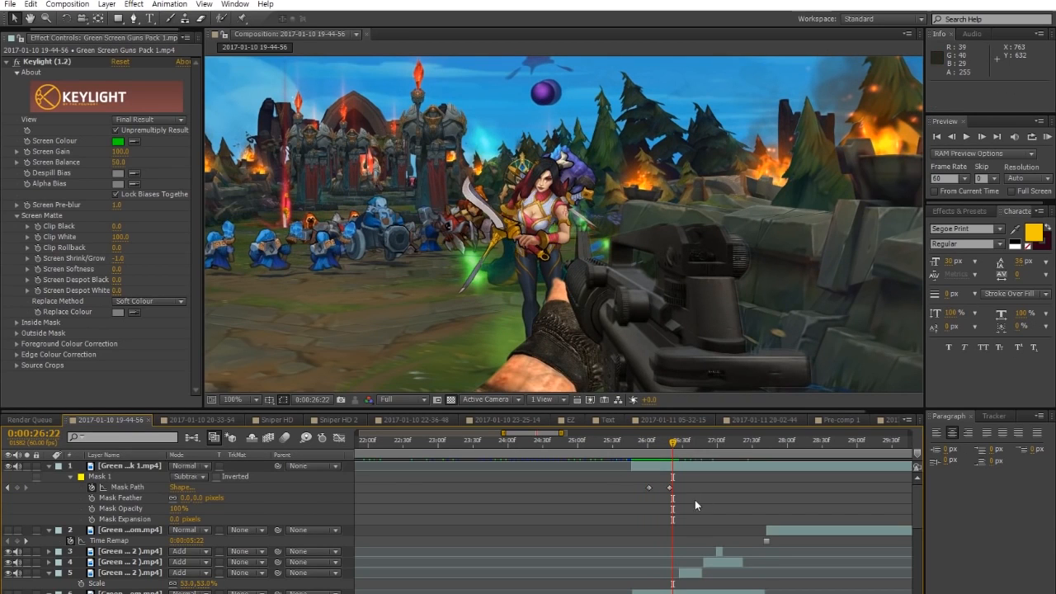
drag(675, 446, 727, 446)
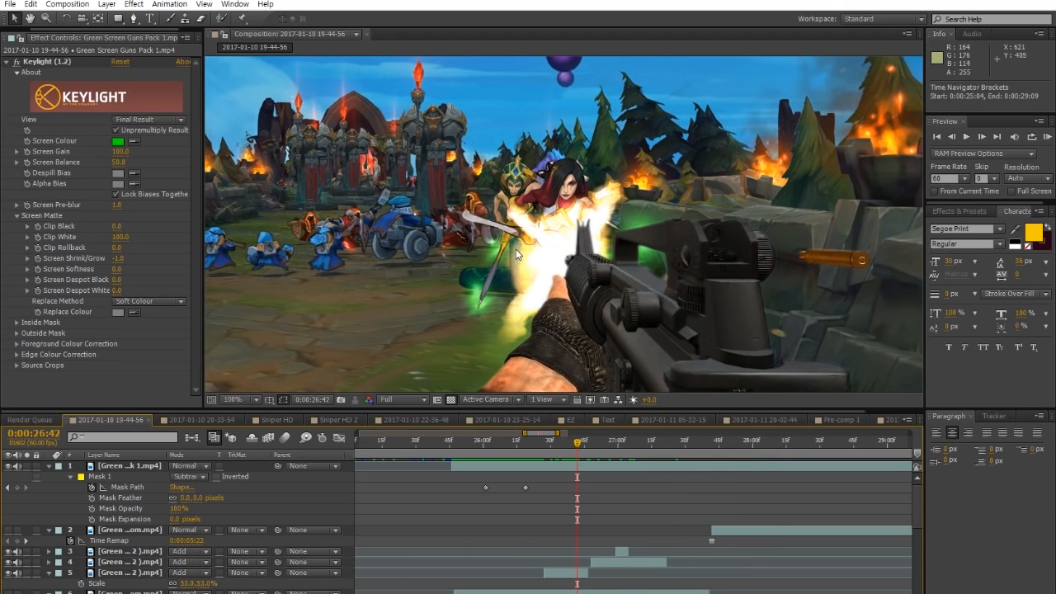
Solo the muzzle flash layer at 0:00:26:36, compare it with Keylight off and on, and restore the full composition
mouse_move(576, 448)
mouse_down()
mouse_move(519, 448)
mouse_move(566, 453)
mouse_up()
click(564, 572)
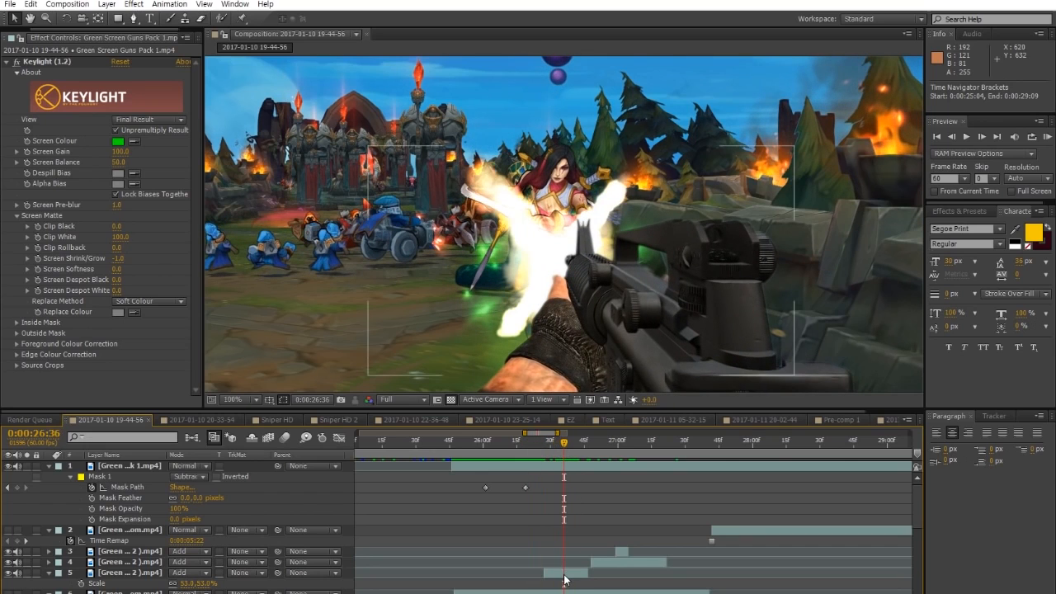
click(27, 573)
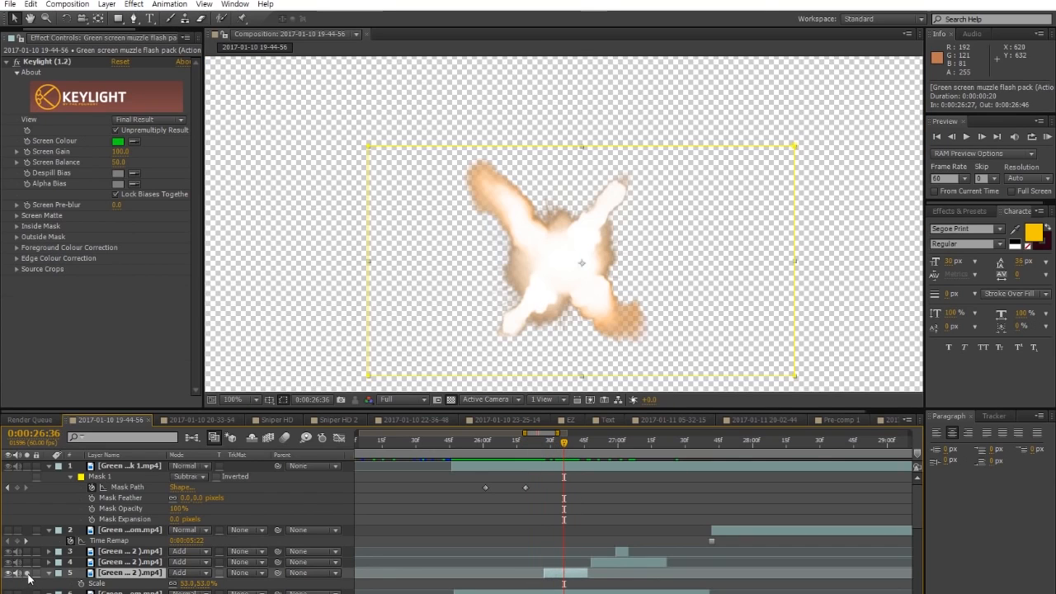
click(17, 63)
scroll(860, 255, down, 1)
scroll(699, 206, up, 1)
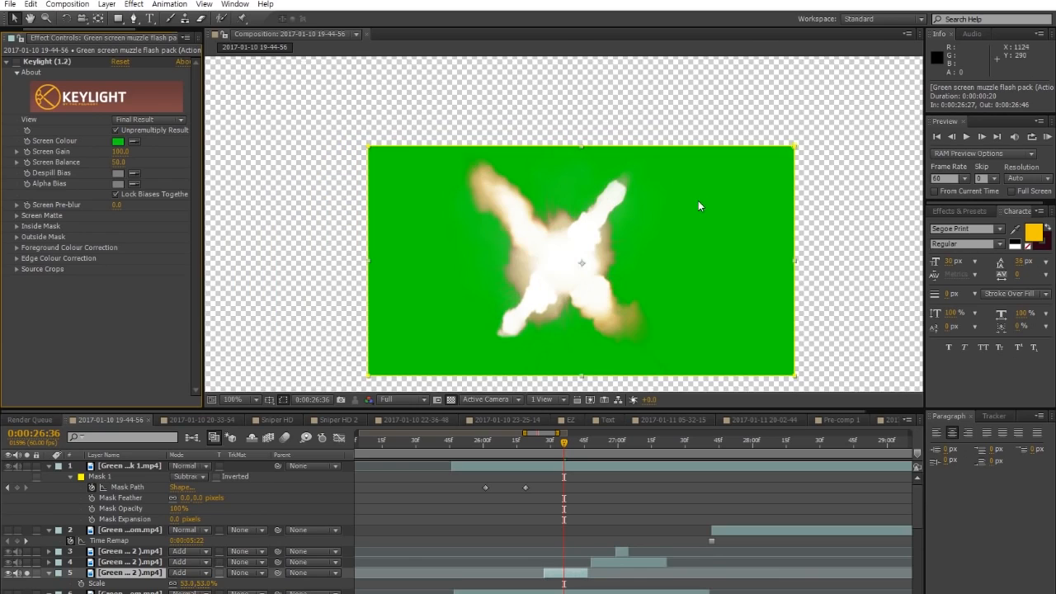
click(18, 63)
drag(452, 225, 437, 256)
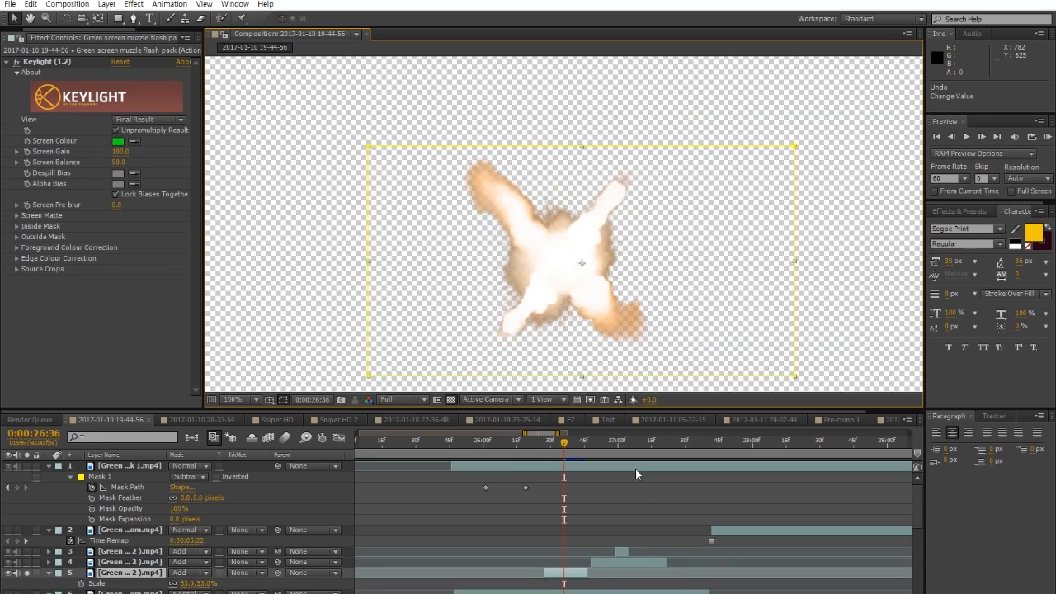
click(644, 510)
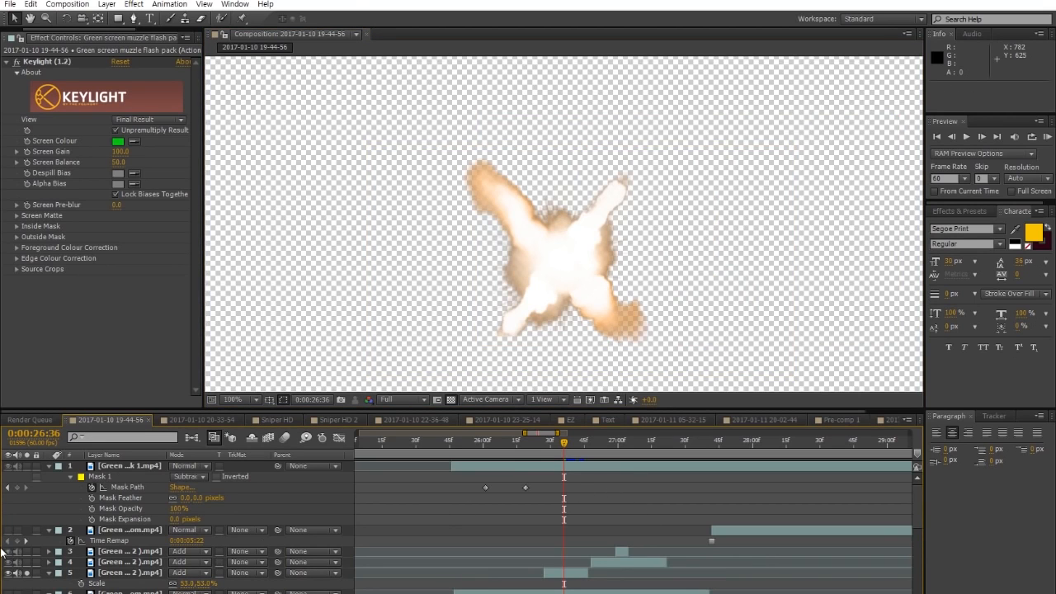
click(10, 466)
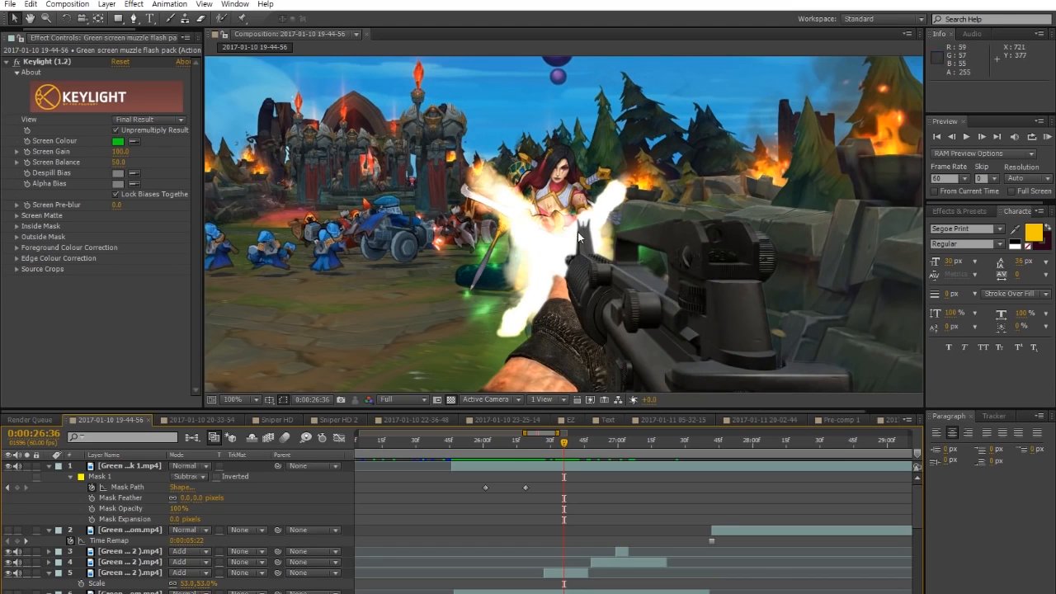
Review the muzzle flash composited behind the gun at full frame and scrub through the shot to 0:00:28:33
key(comma)
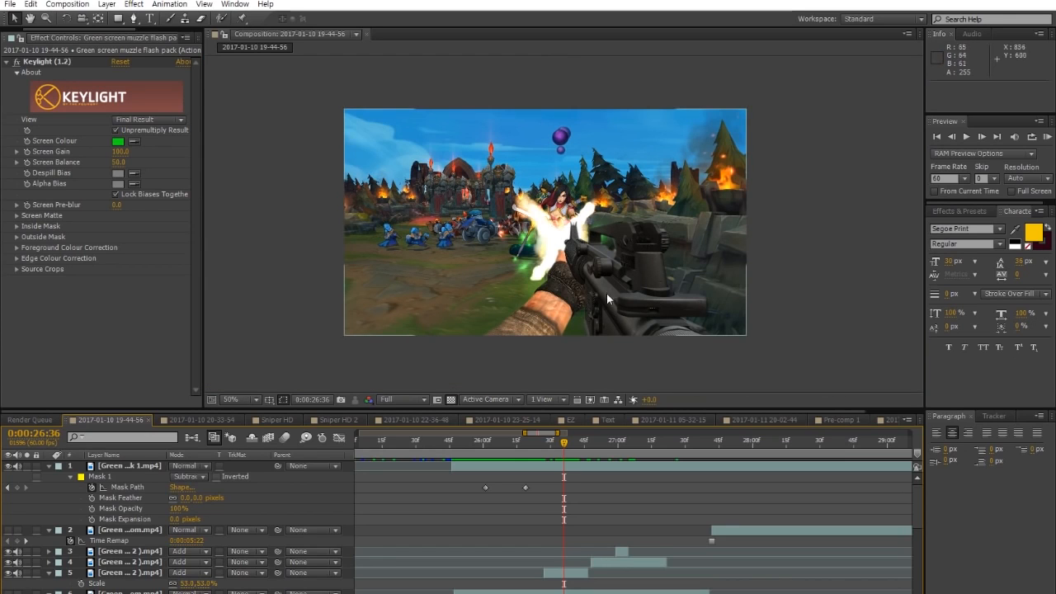
drag(522, 450, 582, 450)
key(slash)
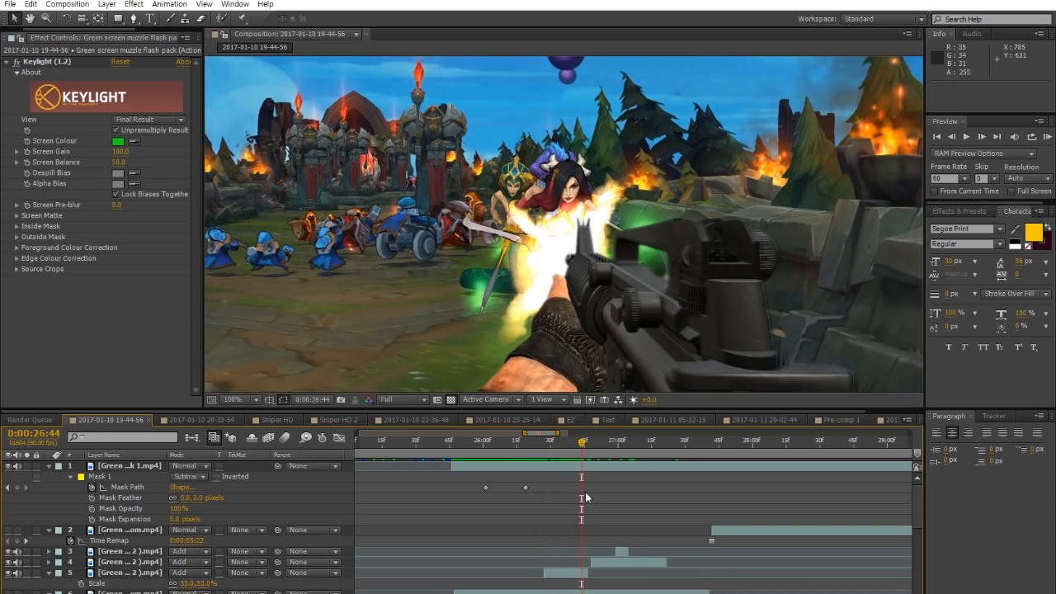
drag(580, 446, 827, 459)
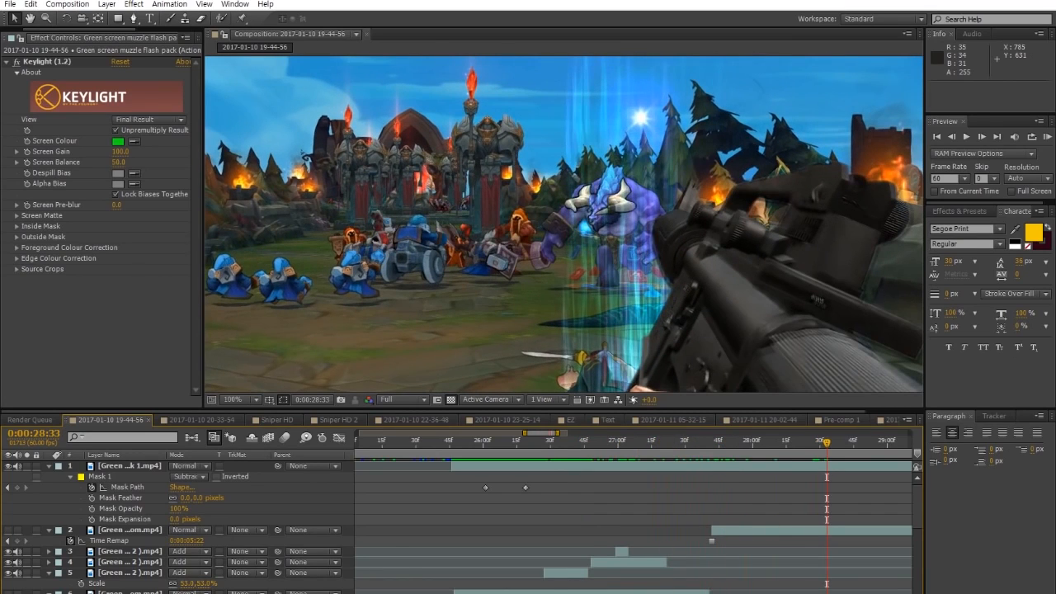
Show a wider time range of the gun composition and scrub forward from 0:00:28:33 to review the rest of the shot
key(minus)
key(minus)
key(minus)
key(minus)
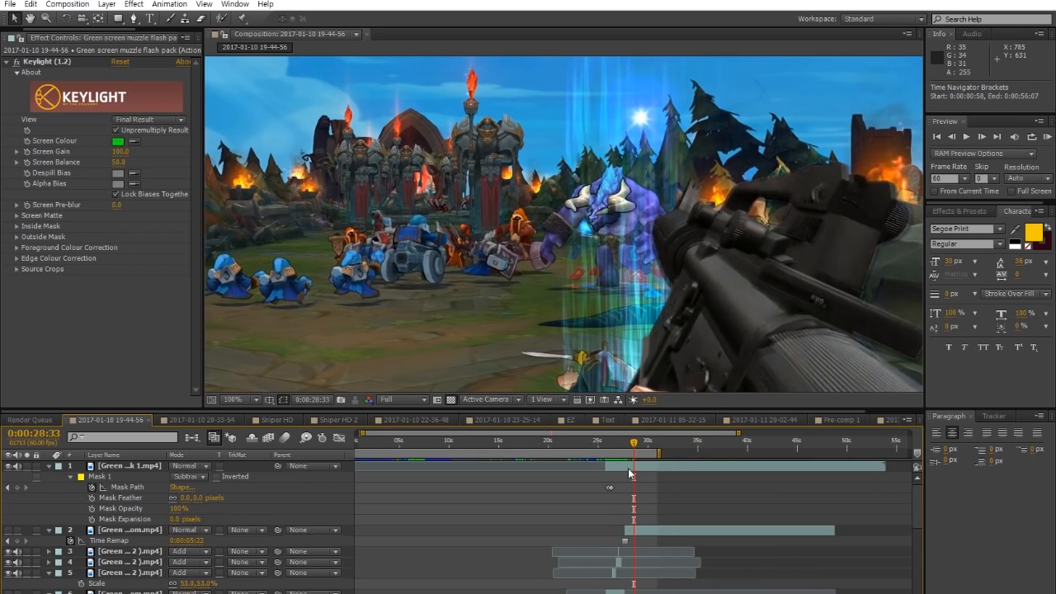
drag(634, 446, 678, 445)
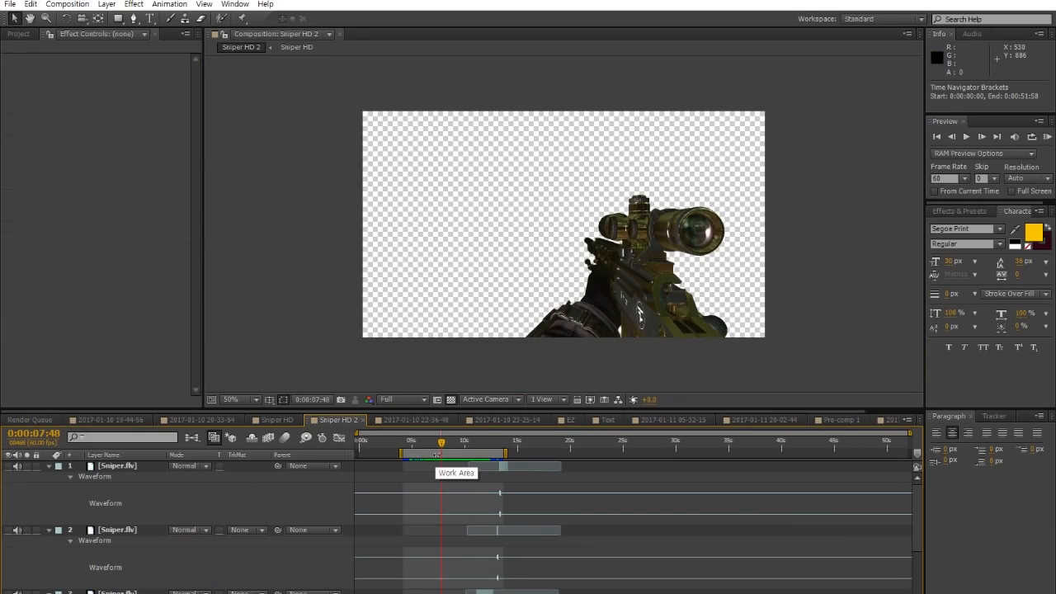
Review the sniper rifle animation in the Sniper HD 2 composition from 0:00:07:01 to 0:00:13:16
click(433, 444)
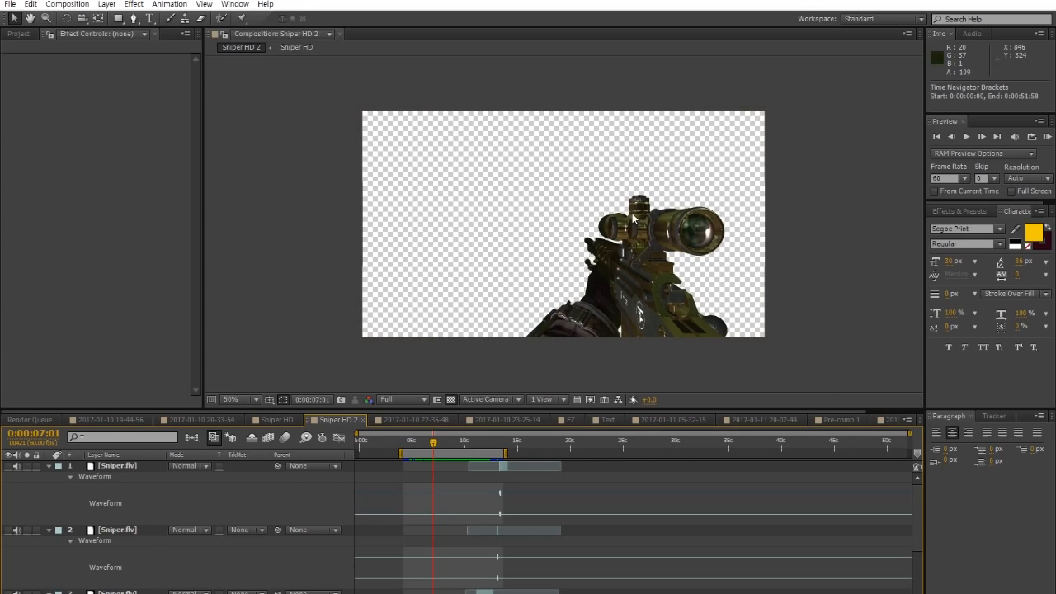
drag(434, 446, 498, 449)
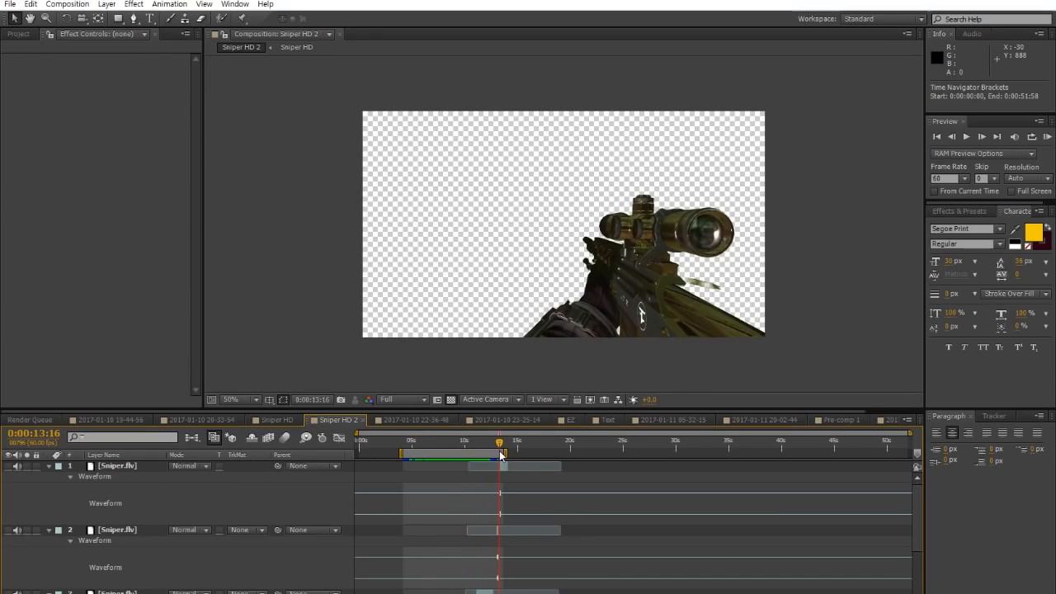
click(458, 449)
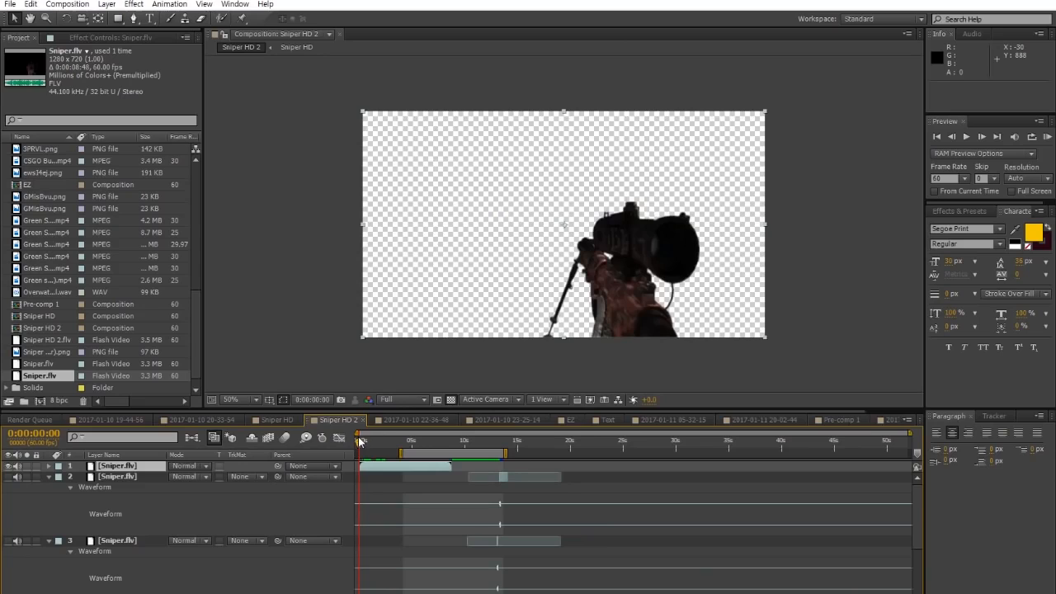
Check the opening frames of the top Sniper.flv clip up to 0:00:00:18 and delete that layer from Sniper HD 2
mouse_move(359, 442)
mouse_down()
mouse_move(407, 450)
mouse_move(363, 450)
mouse_up()
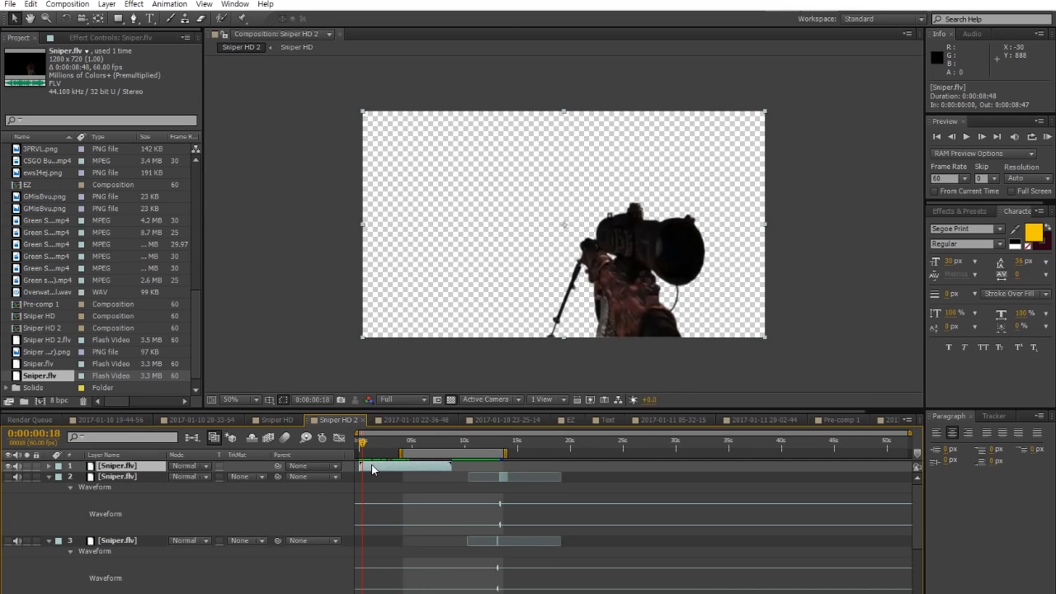
key(Delete)
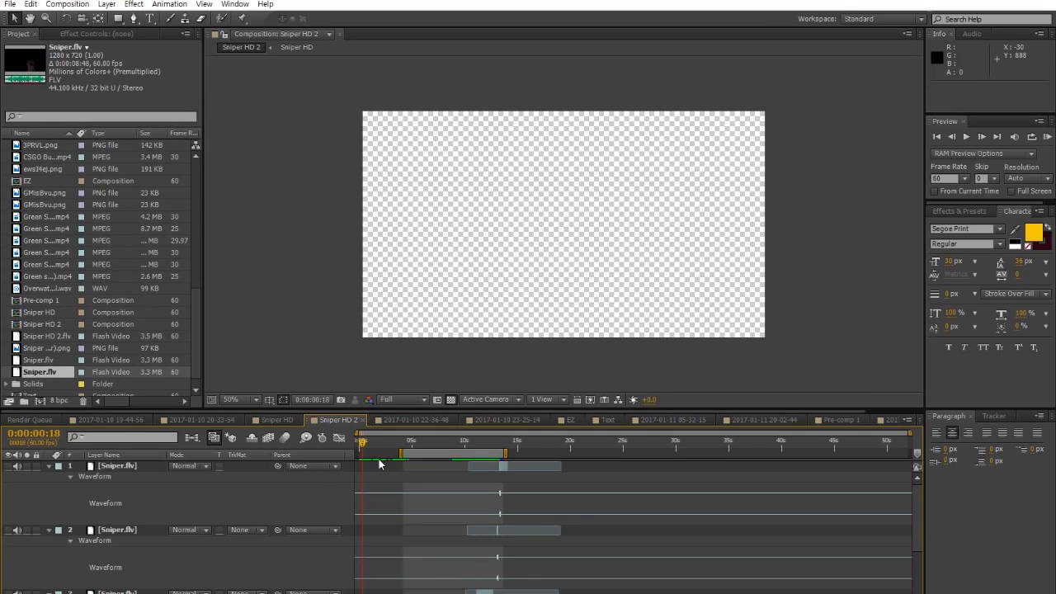
Inspect the rifle at 0:00:07:55, bring the Sniper HD layers into view and scrub through the animation to 0:00:13:16
drag(419, 441, 443, 441)
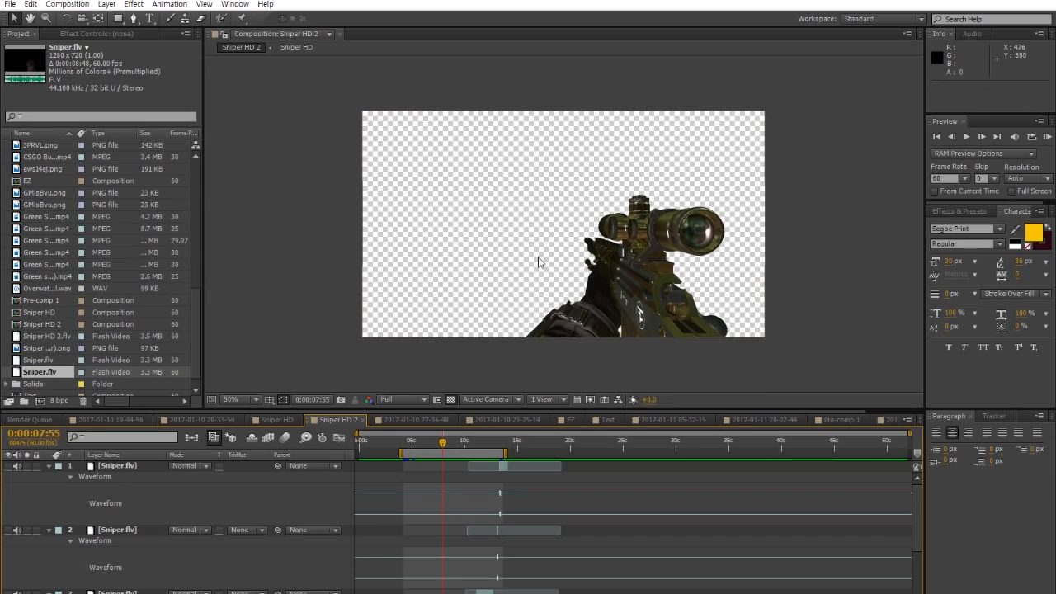
scroll(521, 151, up, 2)
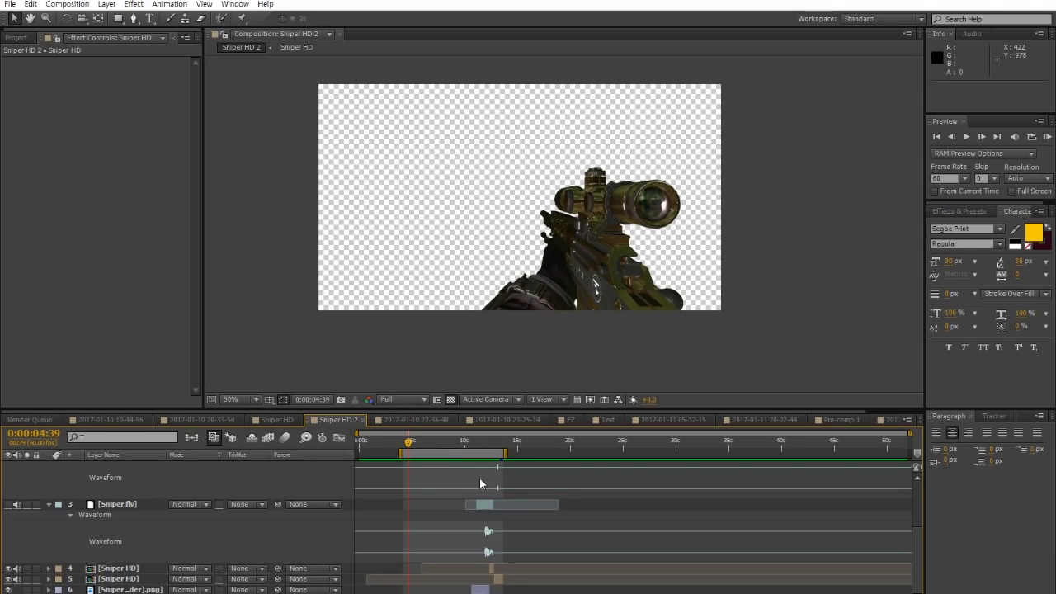
drag(432, 438, 500, 446)
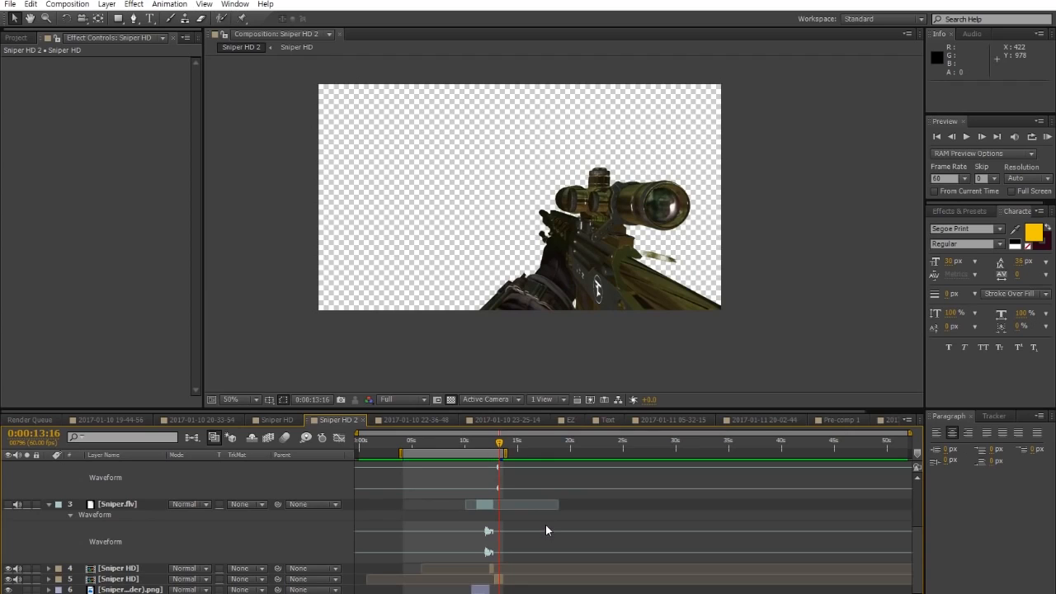
Check the Sniper HD rifle layer around 0:00:10:21 and move on to the scope overlay at 0:00:10:50
click(455, 445)
drag(459, 447, 470, 448)
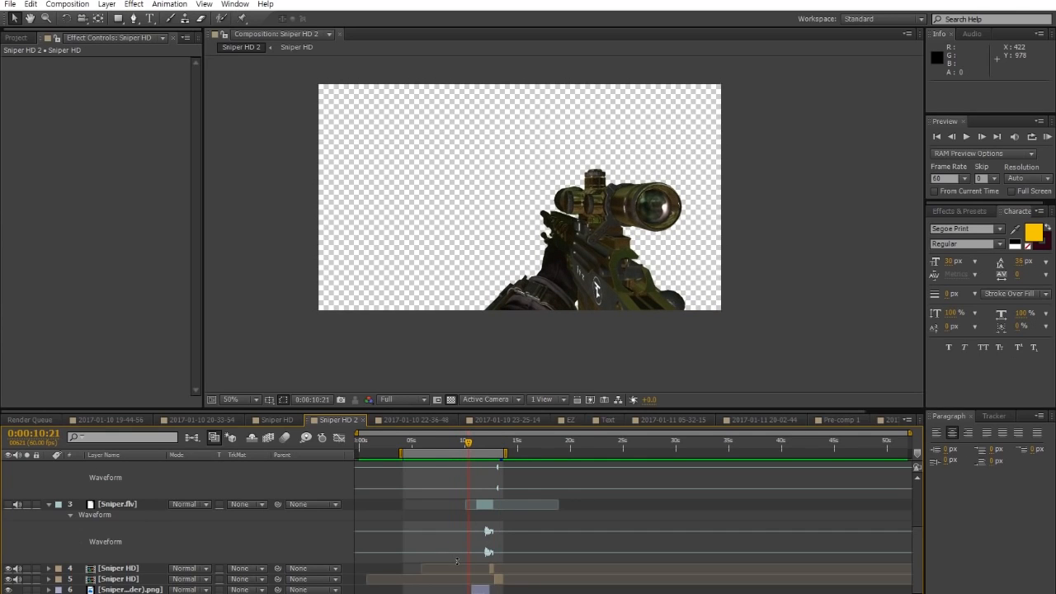
click(488, 578)
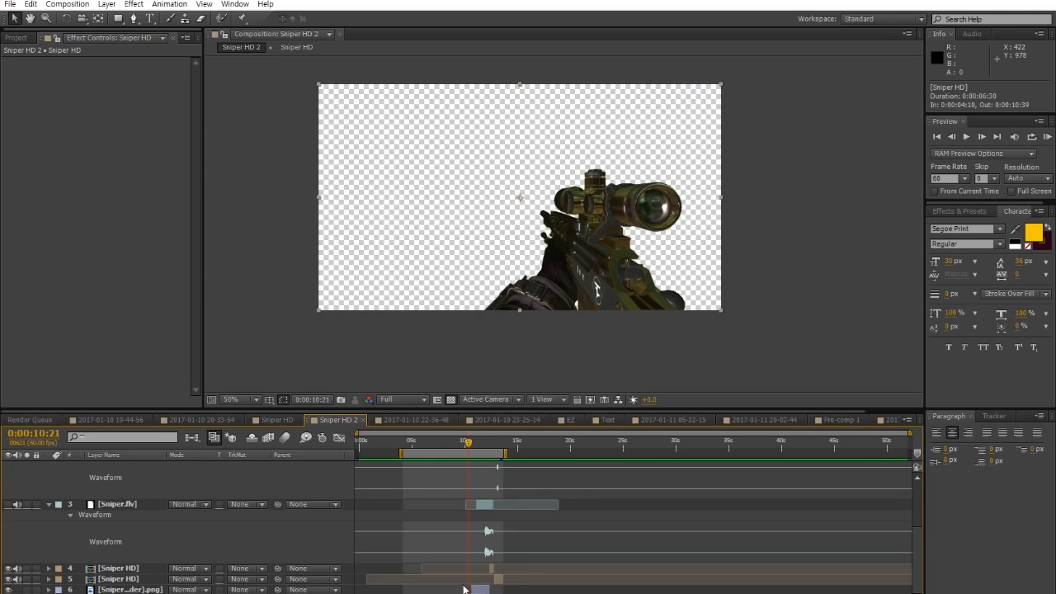
drag(420, 451, 472, 454)
drag(472, 454, 473, 454)
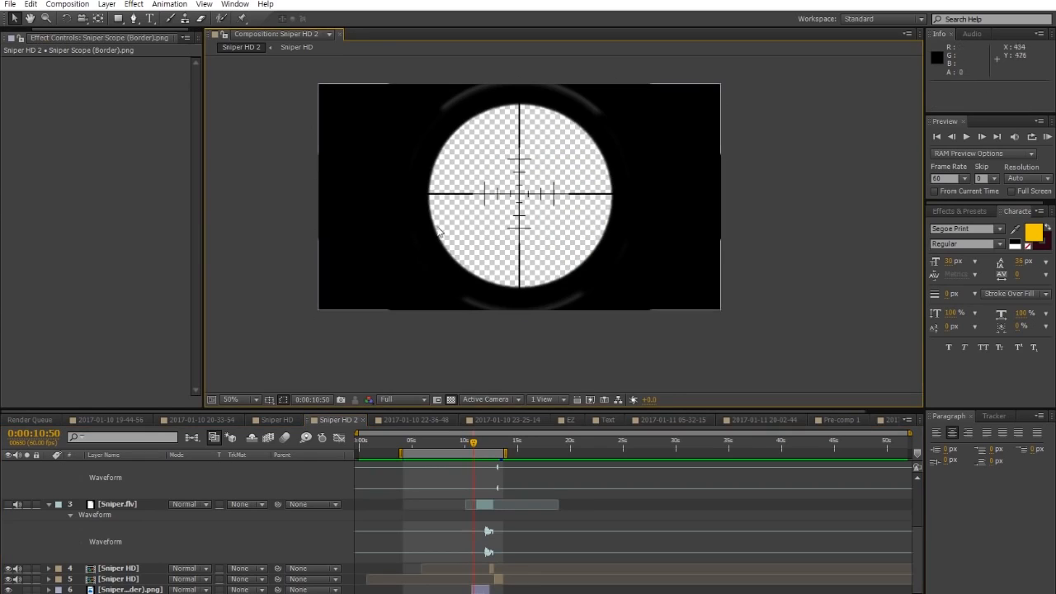
Select the Sniper Scope (Border).png overlay, view the composition at 25% and scrub back to the rifle at 0:00:08:34
click(366, 106)
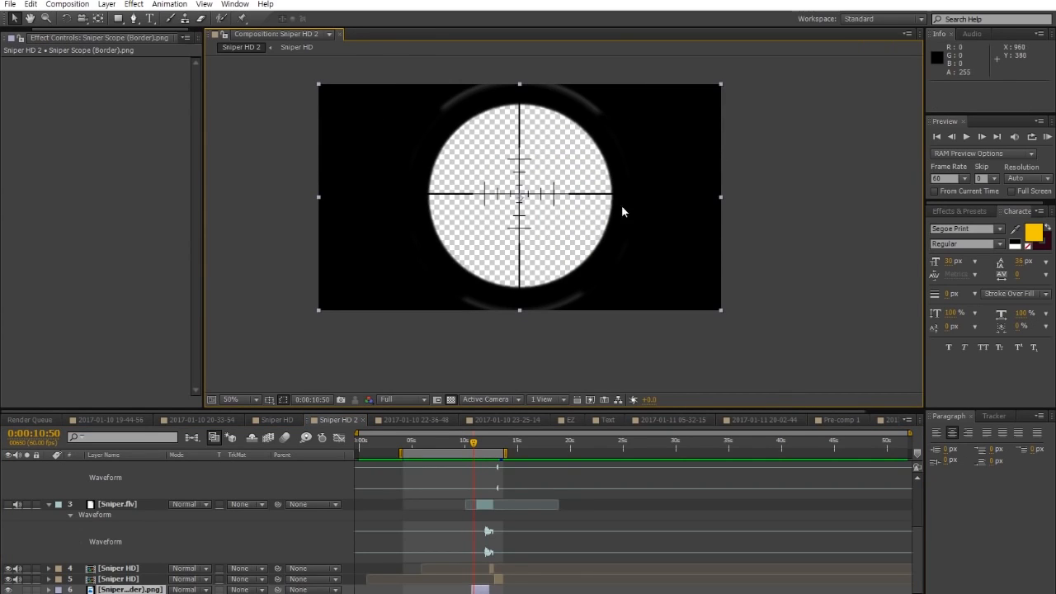
key(comma)
drag(478, 449, 451, 454)
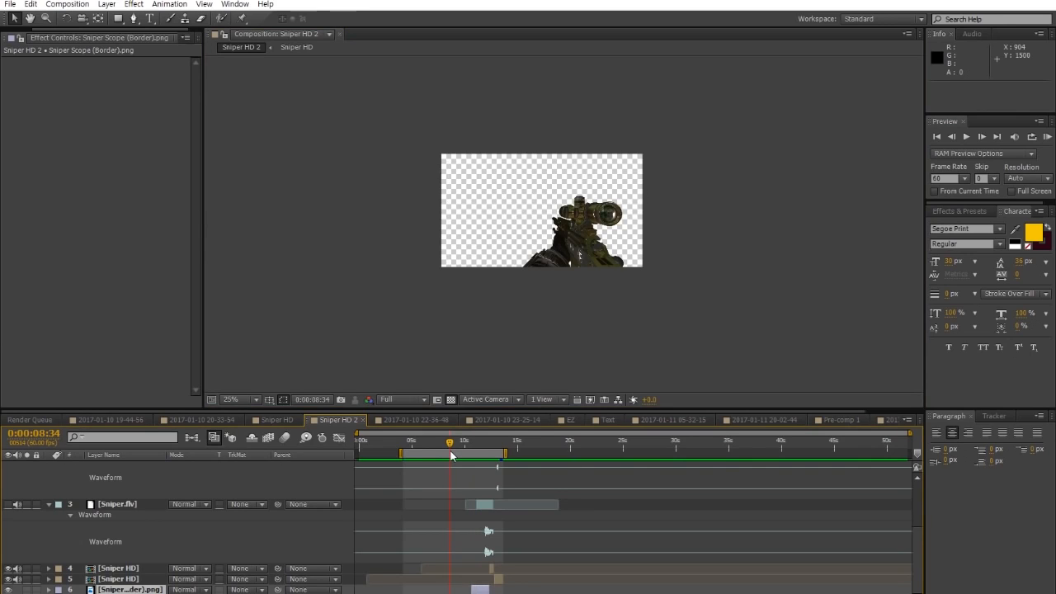
Scrub the Sniper HD 2 composition up to the scope overlay at 0:00:11:01 and select the Sniper Scope border layer
drag(449, 451, 458, 451)
drag(413, 442, 434, 443)
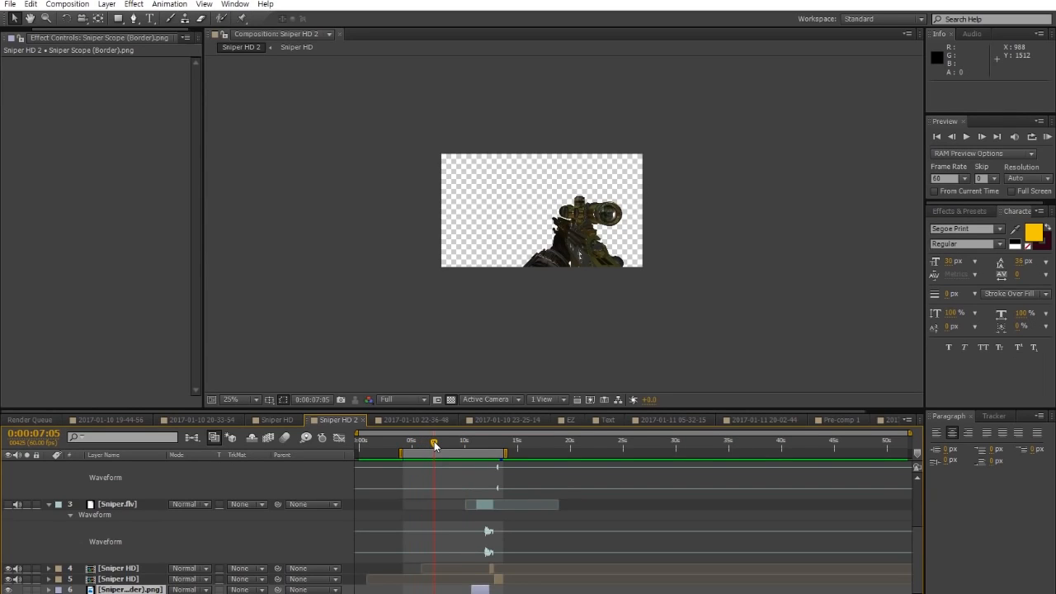
mouse_move(434, 445)
mouse_down()
mouse_move(450, 449)
mouse_move(442, 454)
mouse_up()
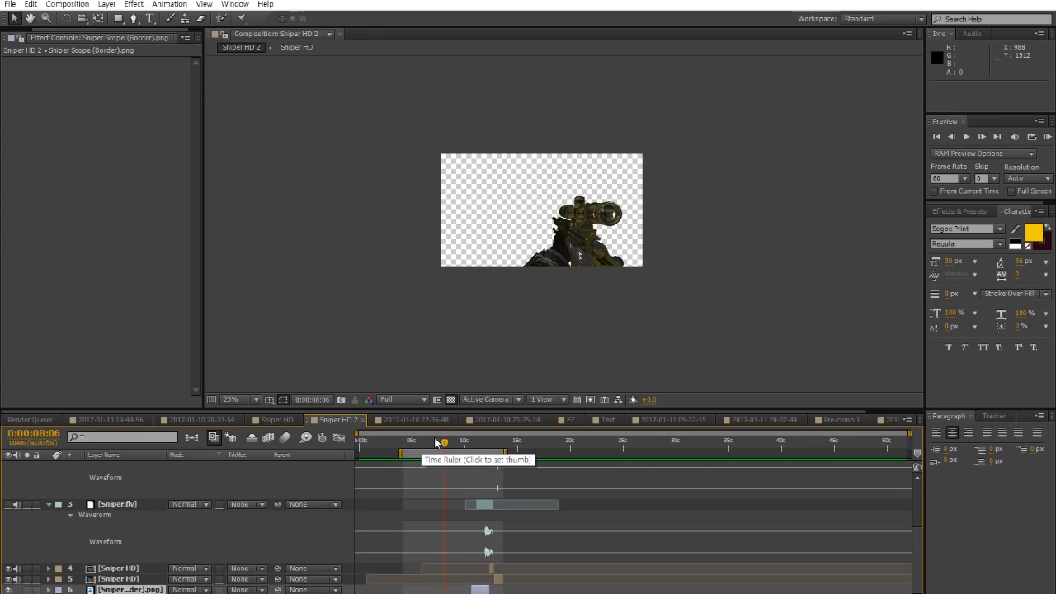
drag(445, 444, 473, 452)
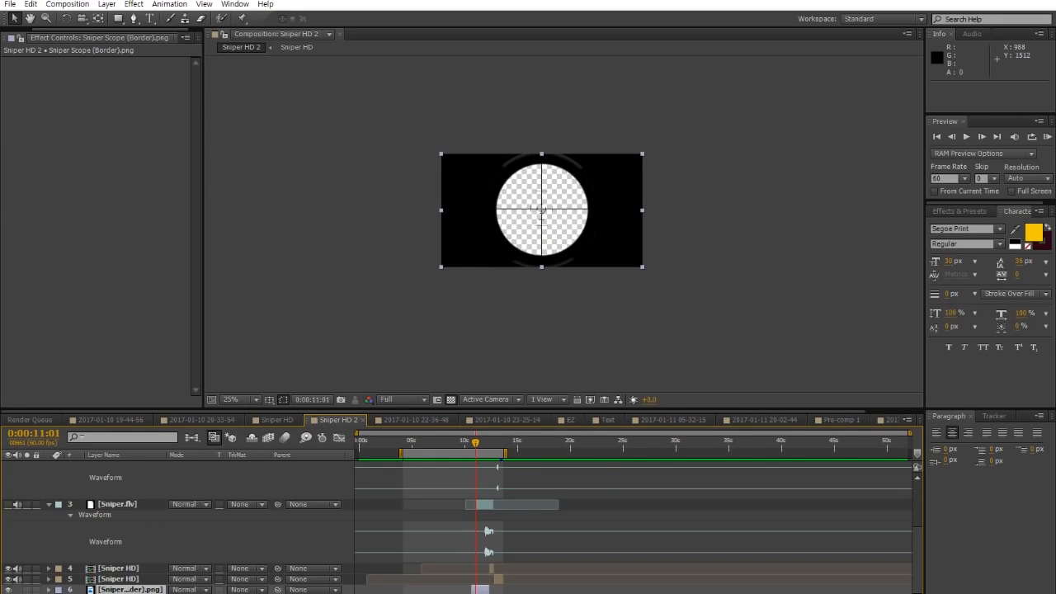
click(478, 590)
key(period)
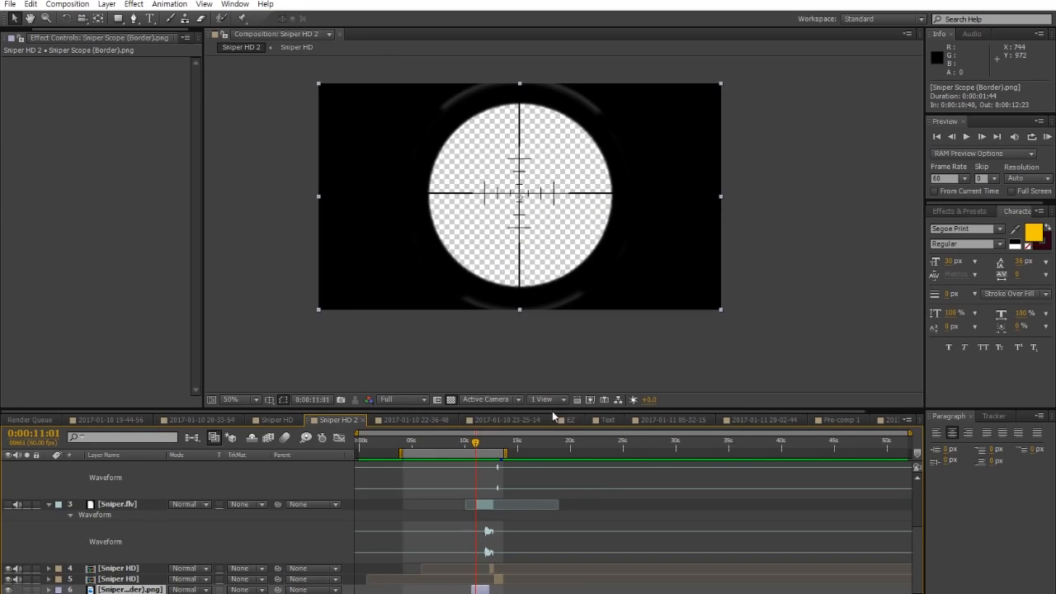
Examine the change from rifle to scope overlay frame by frame in Sniper HD 2, between about 9 and 13 seconds
key(equal)
key(equal)
key(equal)
key(equal)
key(equal)
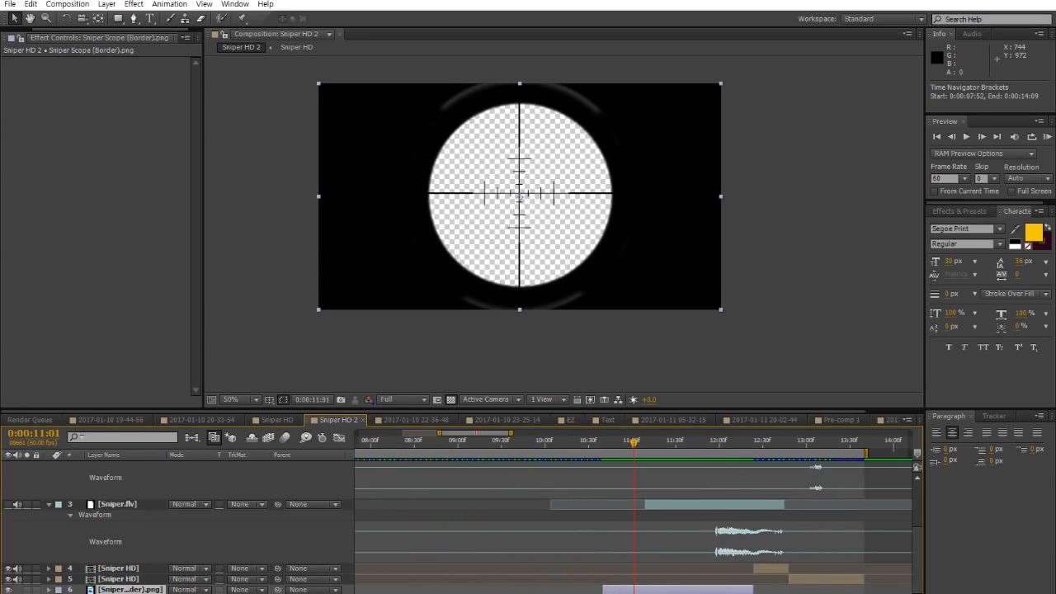
drag(620, 438, 706, 454)
drag(620, 445, 734, 447)
drag(616, 452, 653, 452)
drag(585, 447, 594, 447)
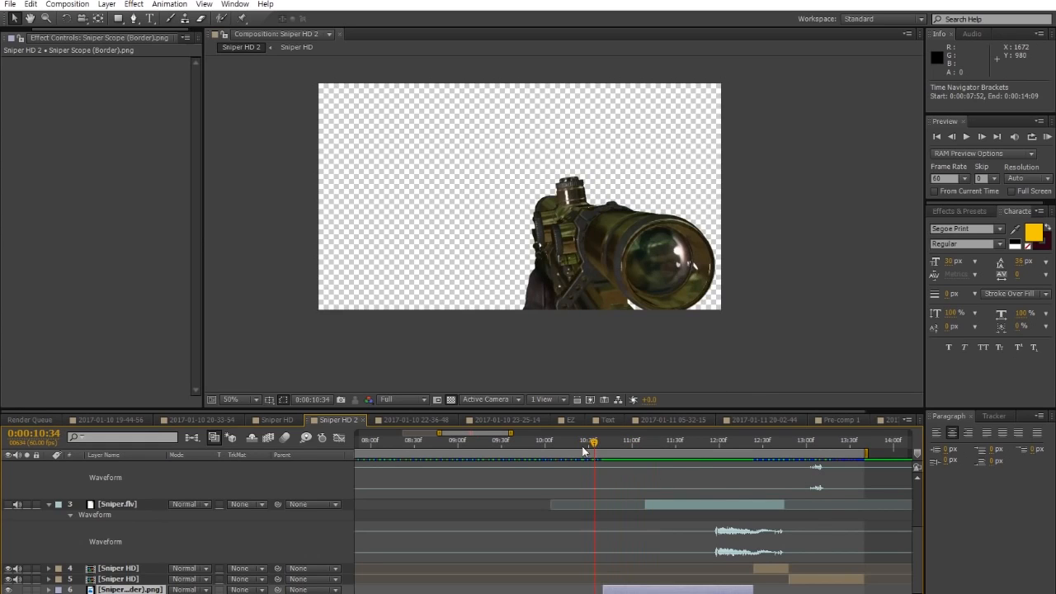
drag(518, 443, 482, 448)
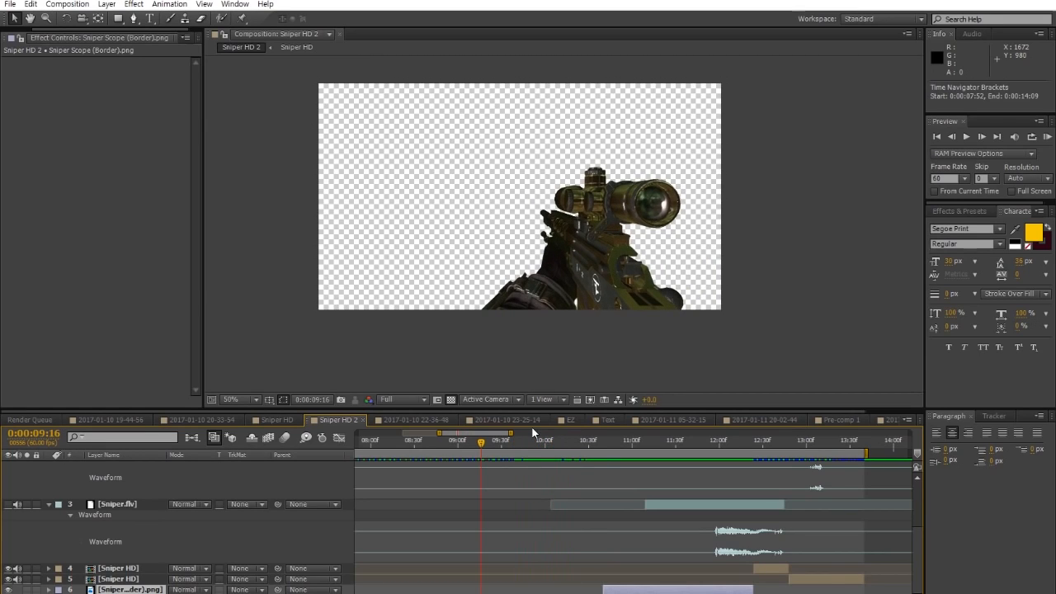
Review the end of the scope section against the full Sniper HD 2 timeline, stopping at 0:00:12:48
drag(487, 442, 863, 528)
scroll(825, 512, down, 4)
mouse_move(462, 446)
mouse_down()
mouse_move(419, 447)
mouse_move(469, 454)
mouse_up()
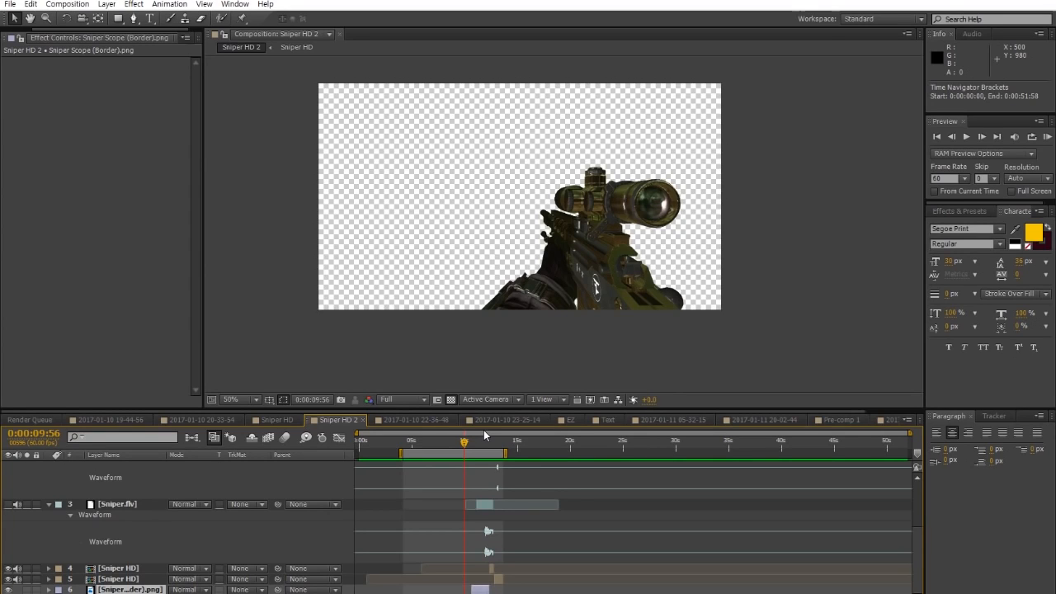
drag(464, 445, 494, 452)
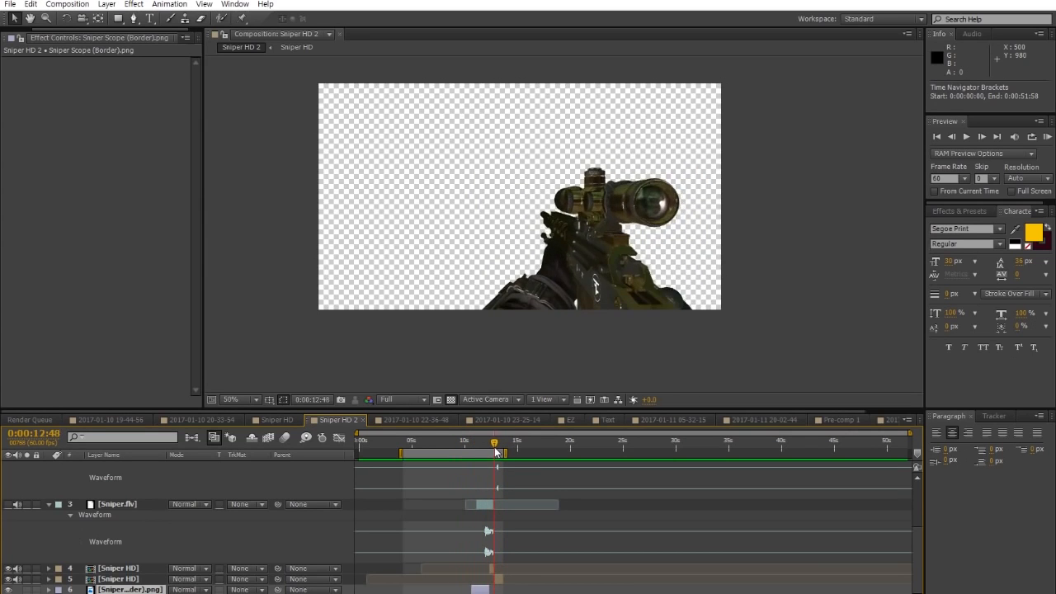
click(396, 419)
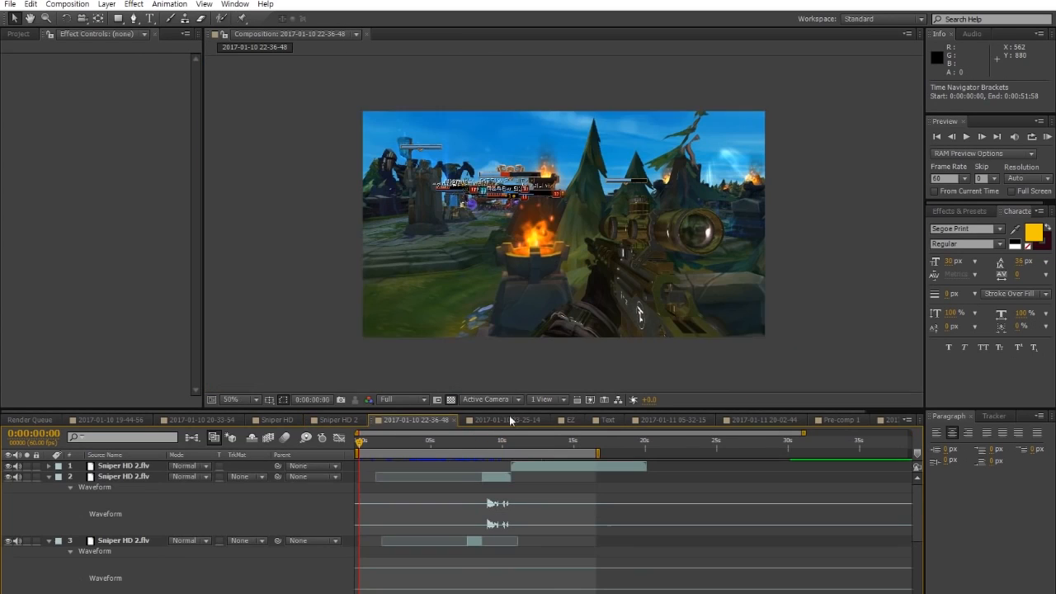
scroll(422, 529, down, 4)
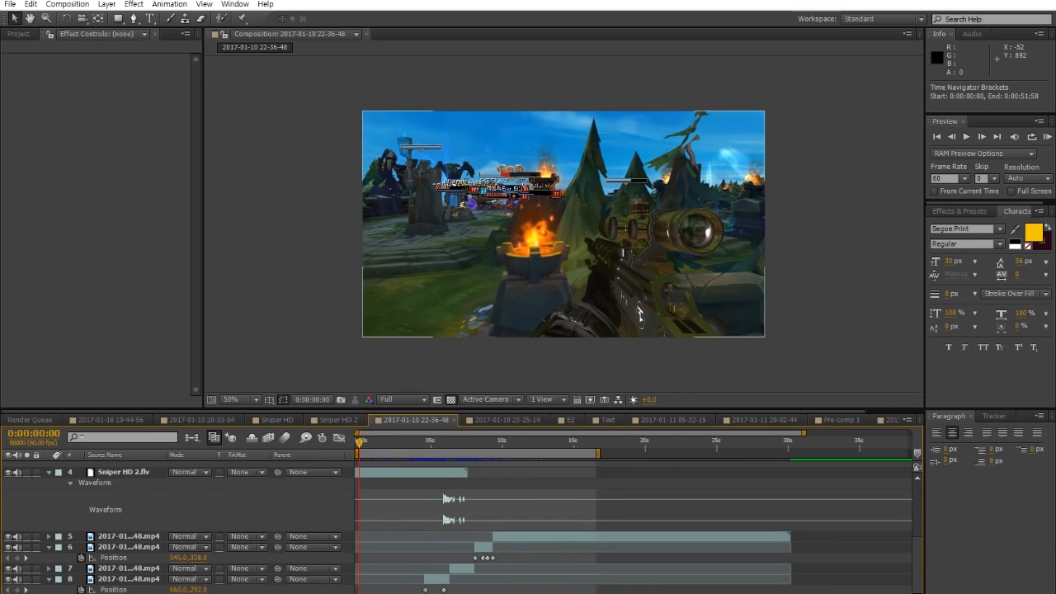
click(414, 592)
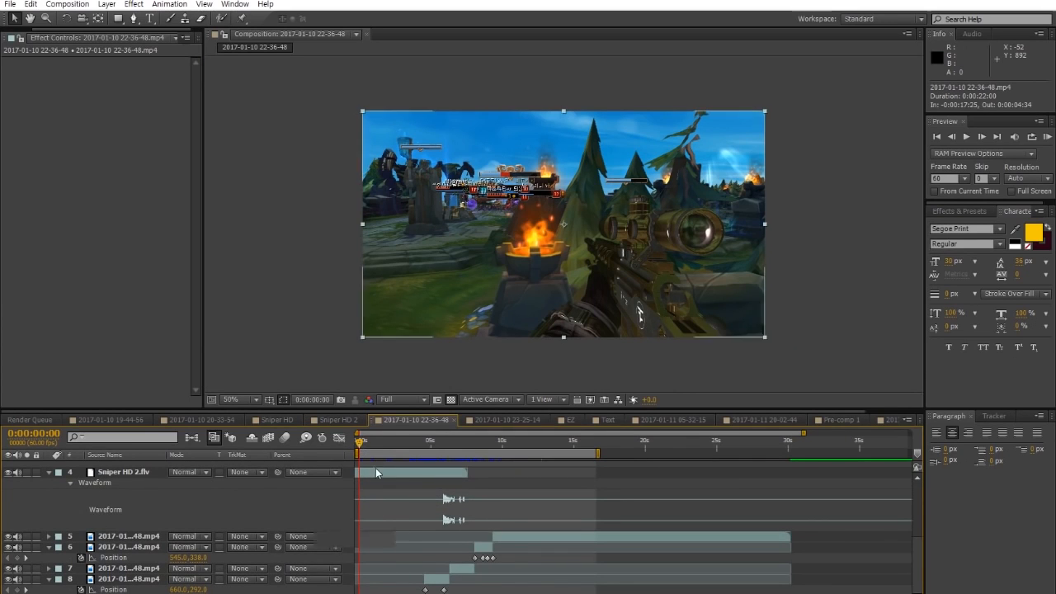
scroll(157, 566, up, 3)
click(120, 574)
click(361, 442)
drag(361, 445, 427, 451)
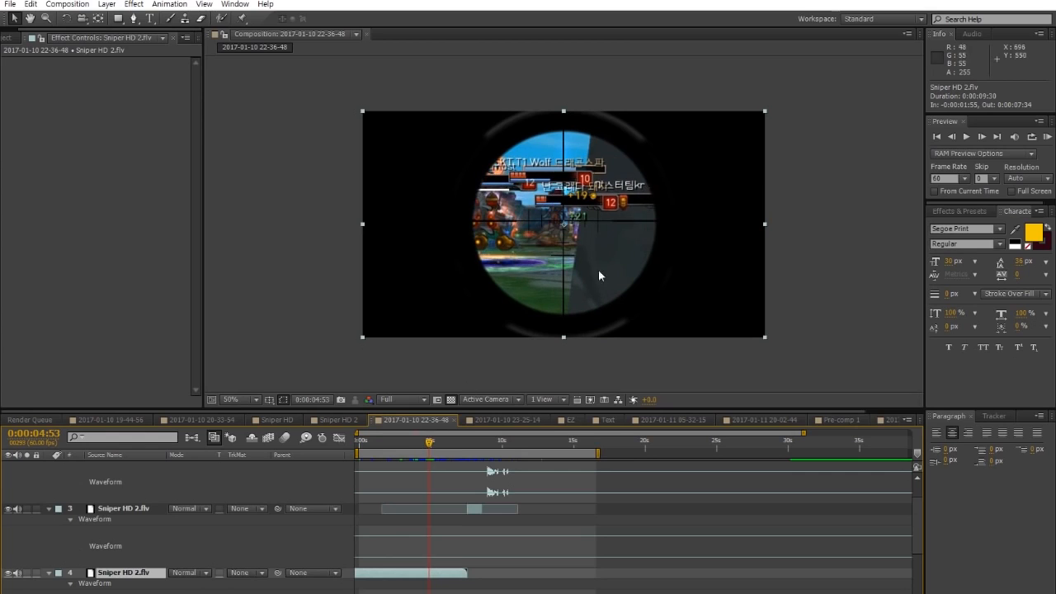
Reveal the Scale of the layer 8 gameplay clip and examine how the footage moves behind the scope up to 0:00:07:36
scroll(556, 239, down, 2)
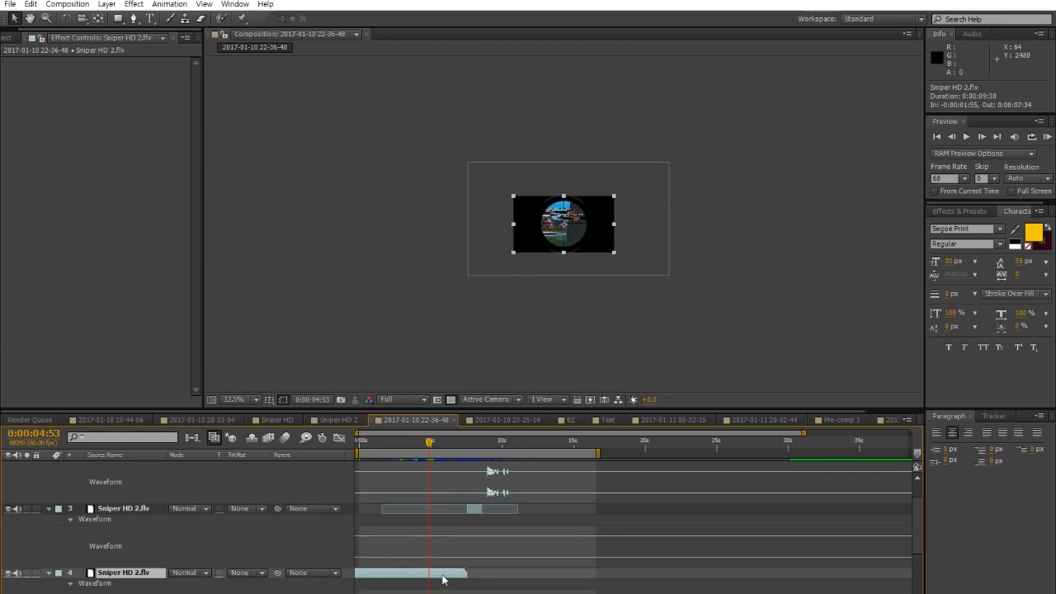
scroll(443, 576, down, 3)
click(445, 580)
key(s)
scroll(538, 252, up, 1)
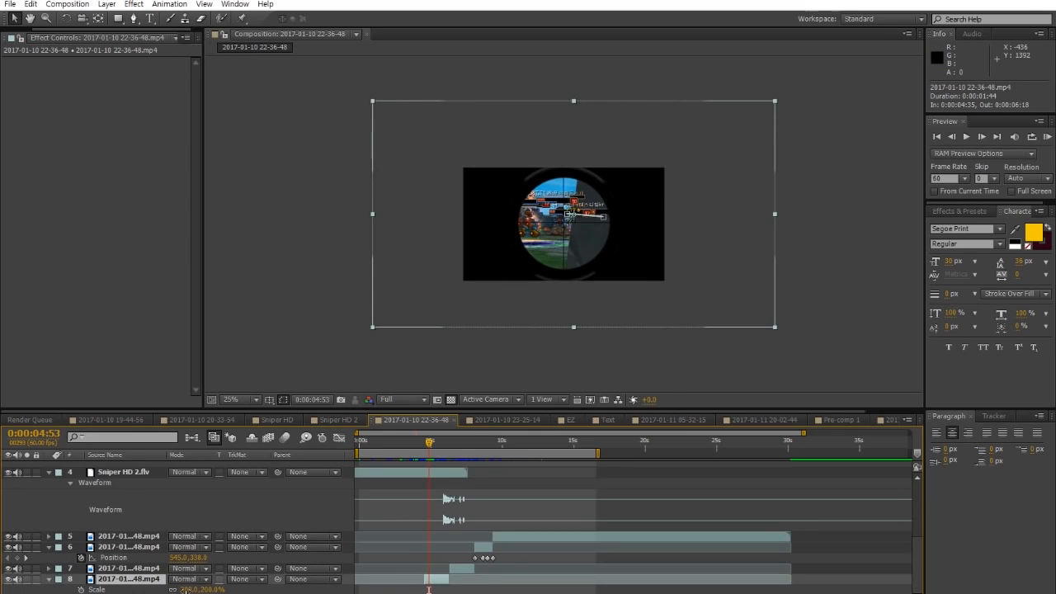
scroll(523, 346, up, 1)
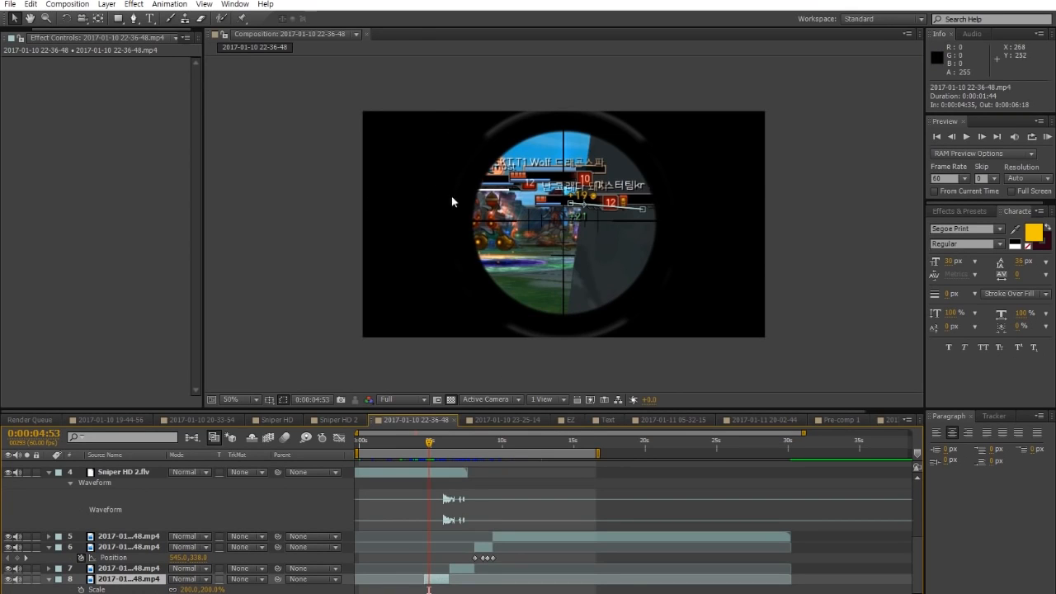
drag(431, 447, 445, 448)
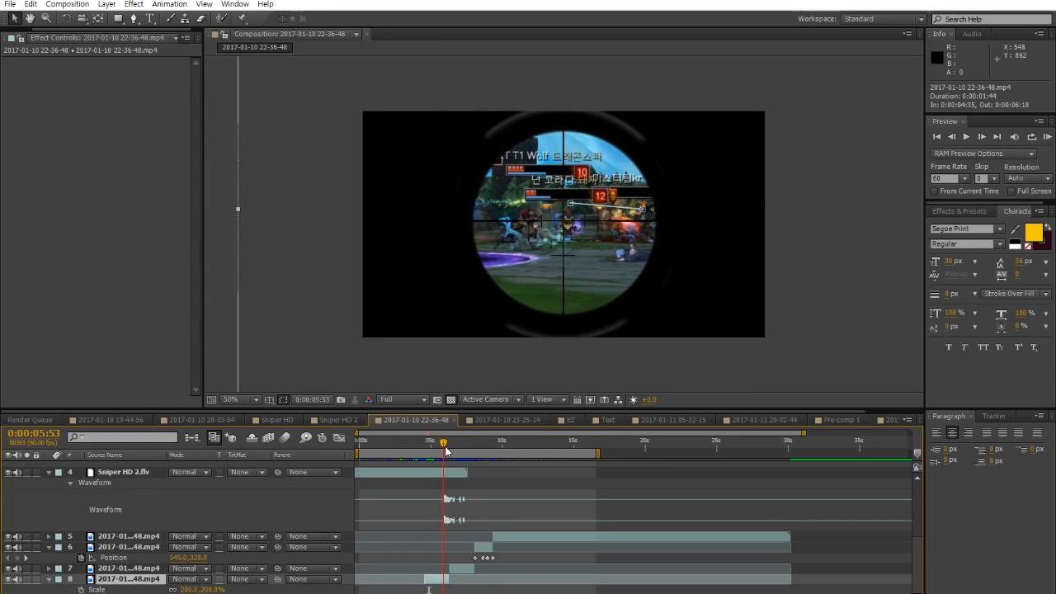
drag(444, 447, 469, 448)
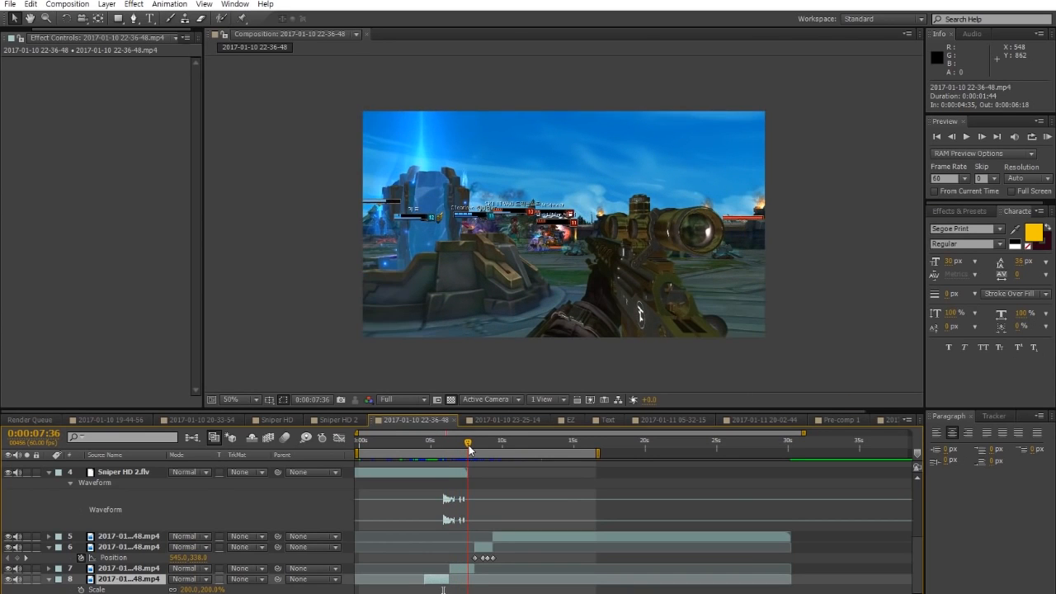
Select the layer 3 Sniper HD 2.flv clip and examine the second scope section closely, through to 0:00:10:32
scroll(458, 503, up, 1)
click(415, 503)
scroll(604, 517, up, 2)
drag(633, 444, 738, 453)
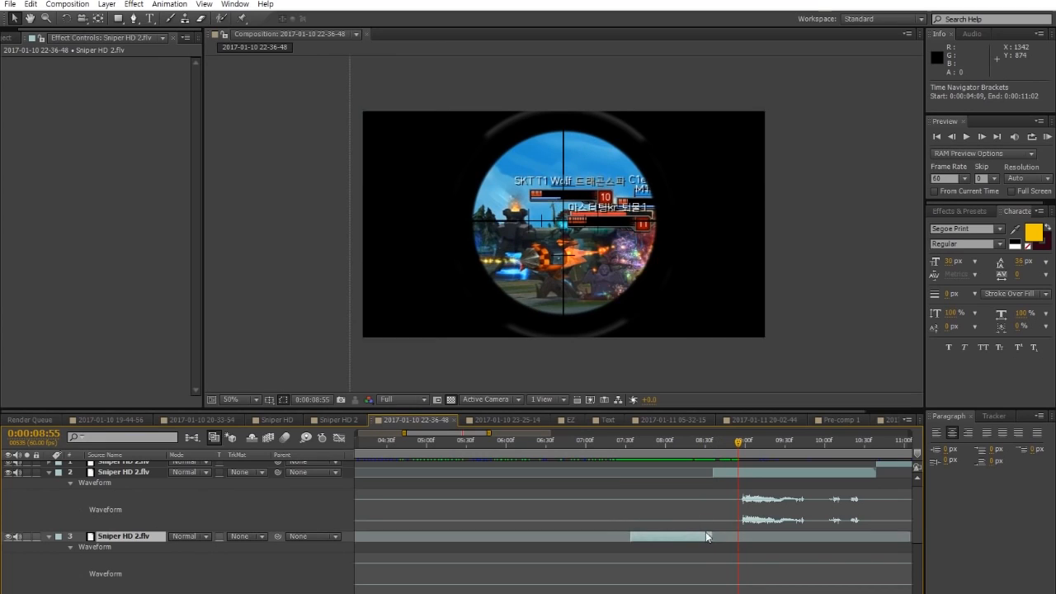
drag(724, 446, 740, 445)
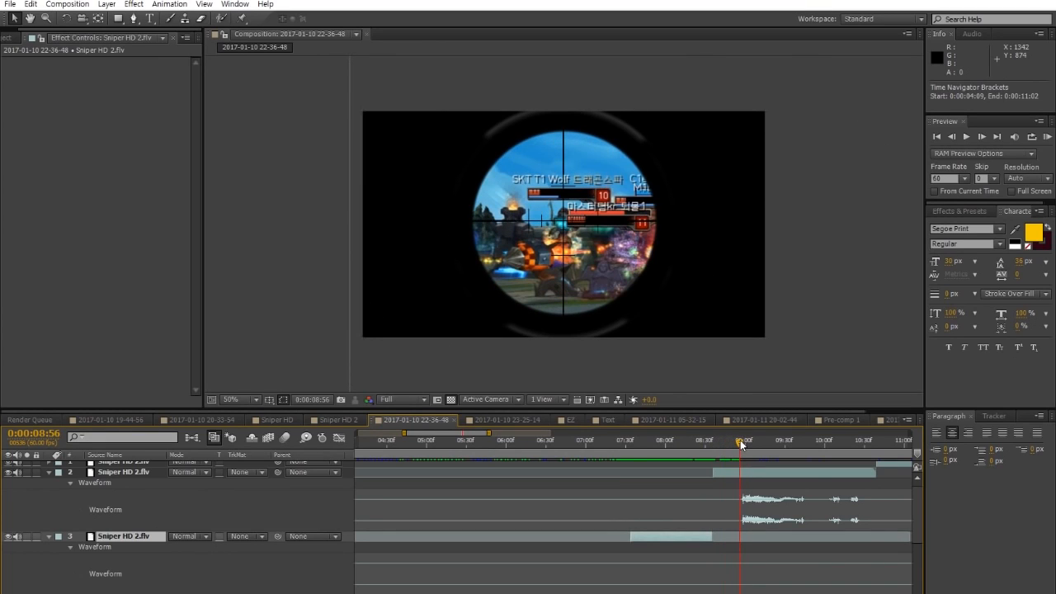
drag(742, 444, 863, 449)
Check the gunshot frame against the layer 2 audio waveform, and review the remaining footage up to 0:00:14:33
drag(853, 523, 503, 526)
click(616, 495)
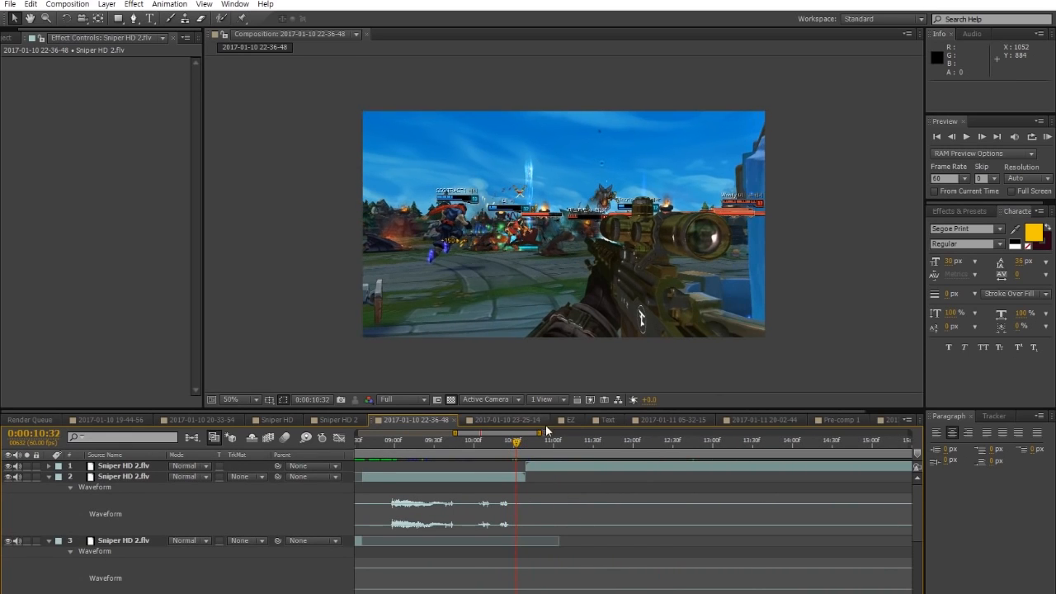
click(390, 444)
drag(390, 444, 401, 445)
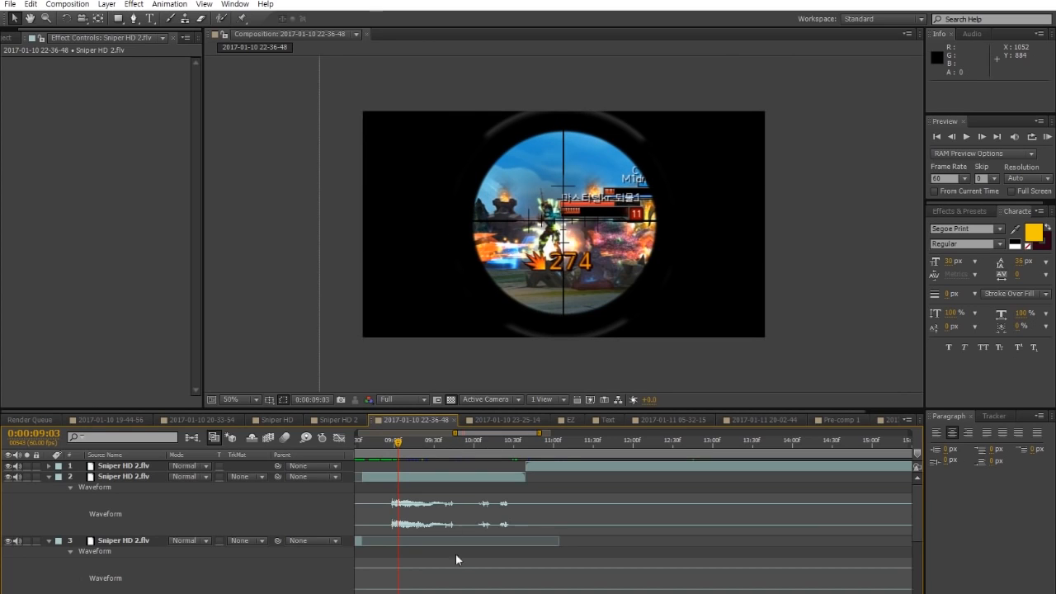
drag(394, 593, 375, 593)
drag(499, 444, 590, 454)
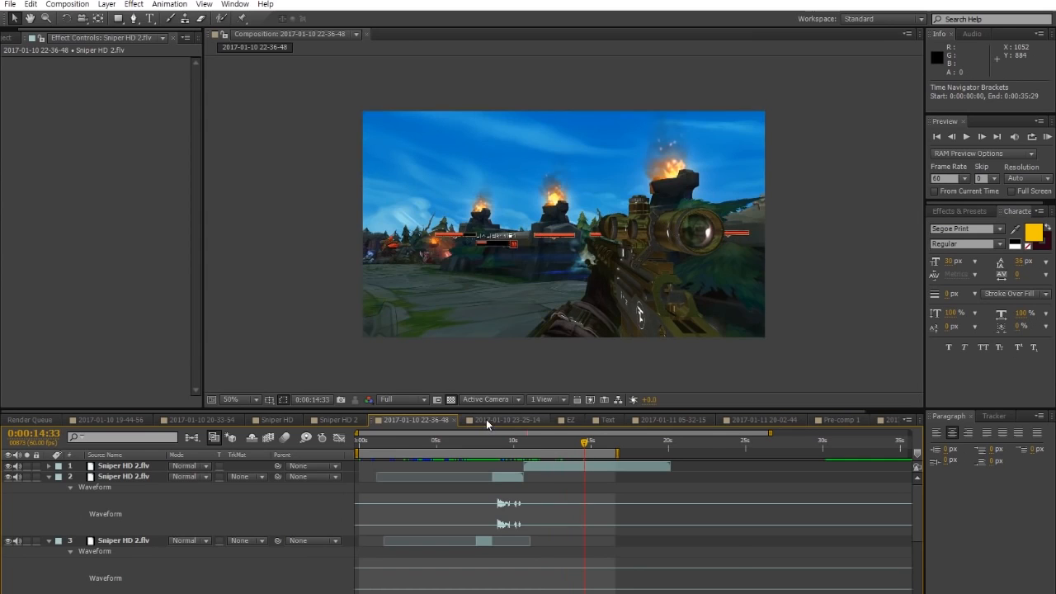
click(486, 419)
click(182, 421)
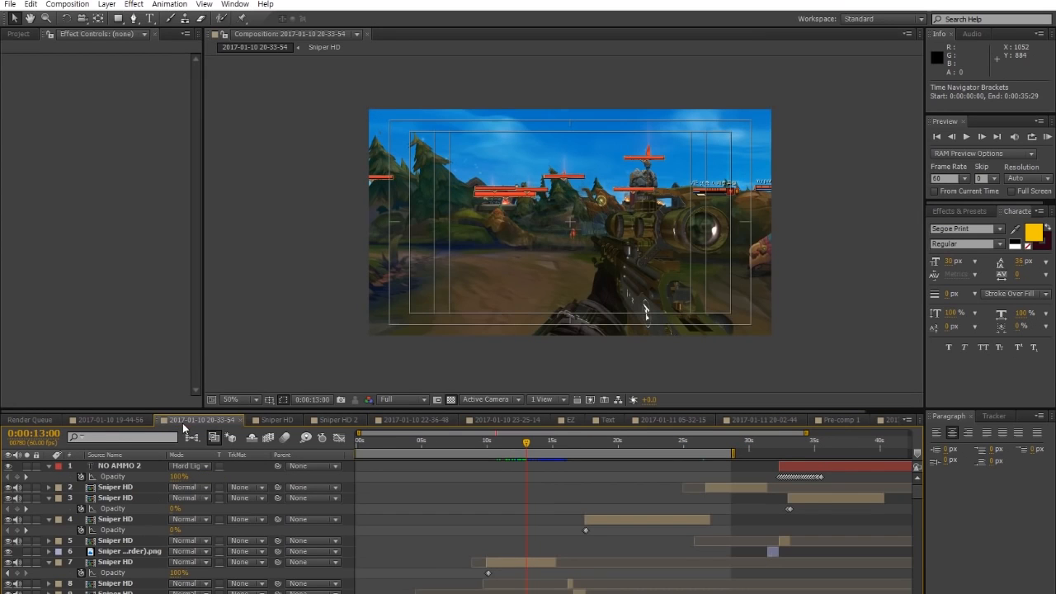
drag(487, 443, 517, 443)
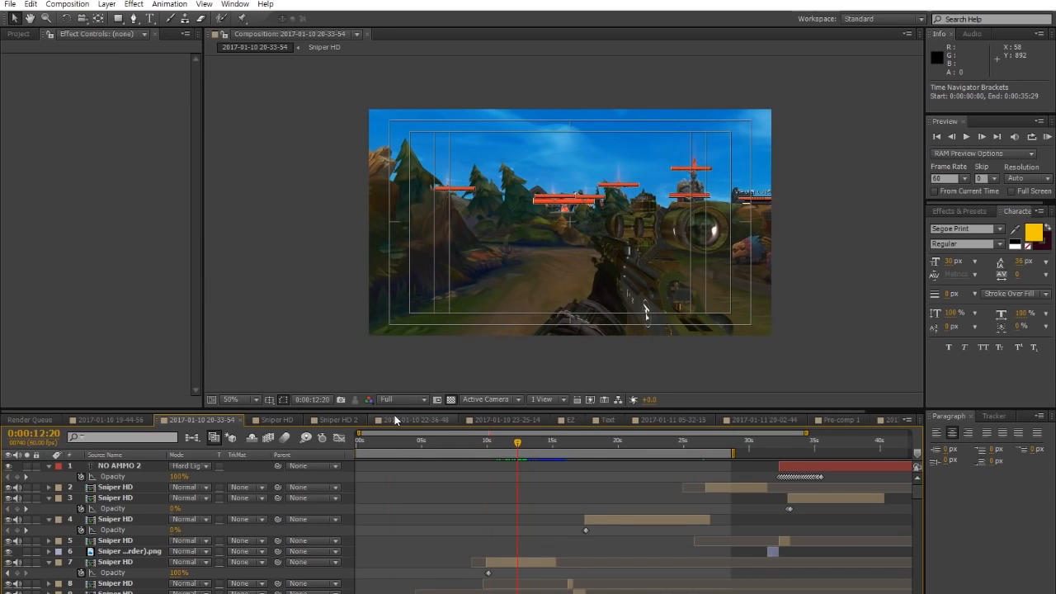
click(338, 420)
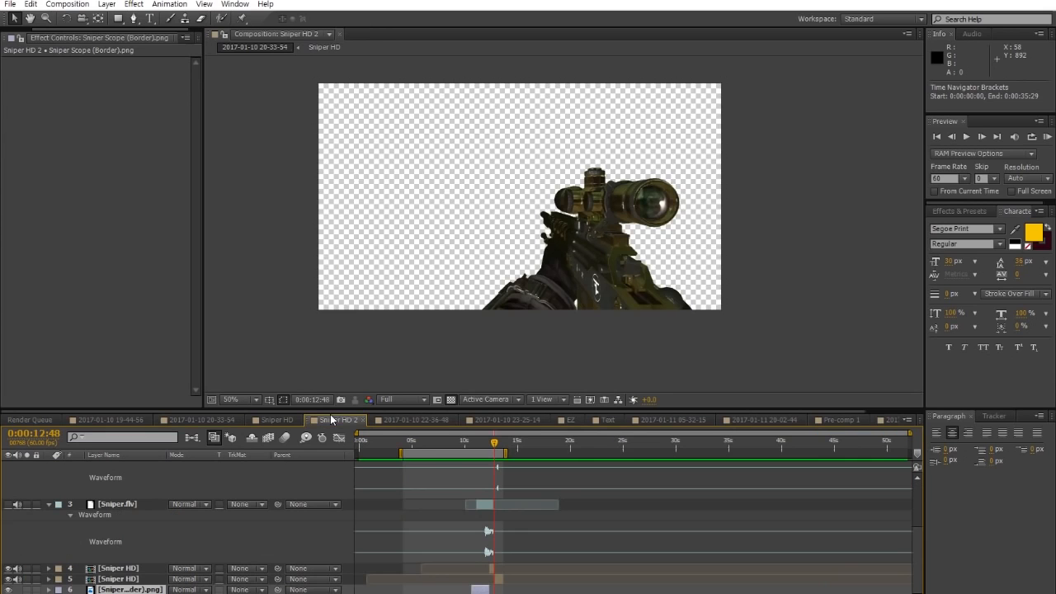
drag(396, 446, 494, 453)
click(428, 420)
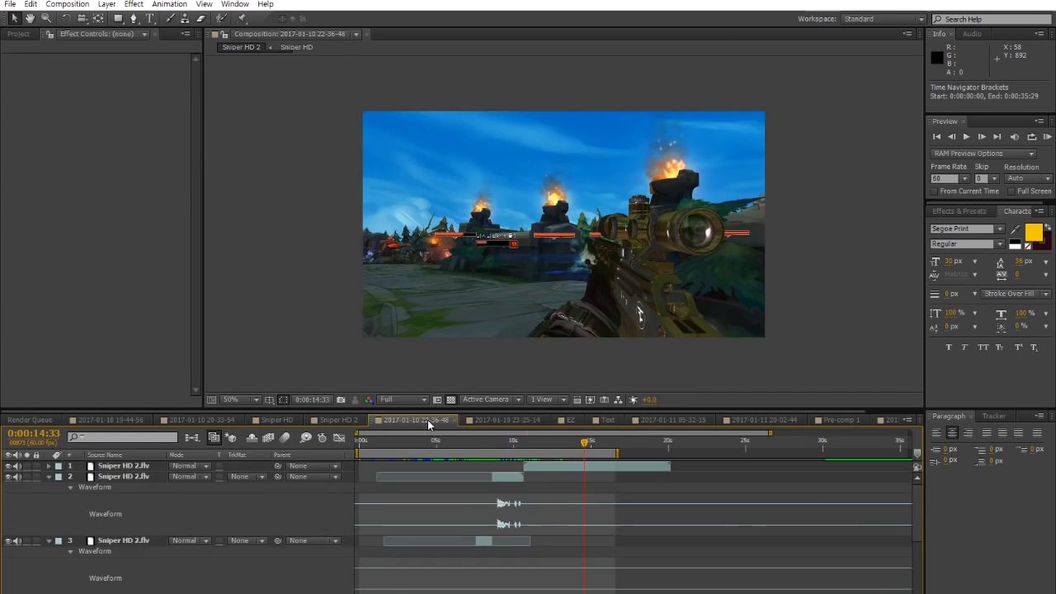
click(475, 420)
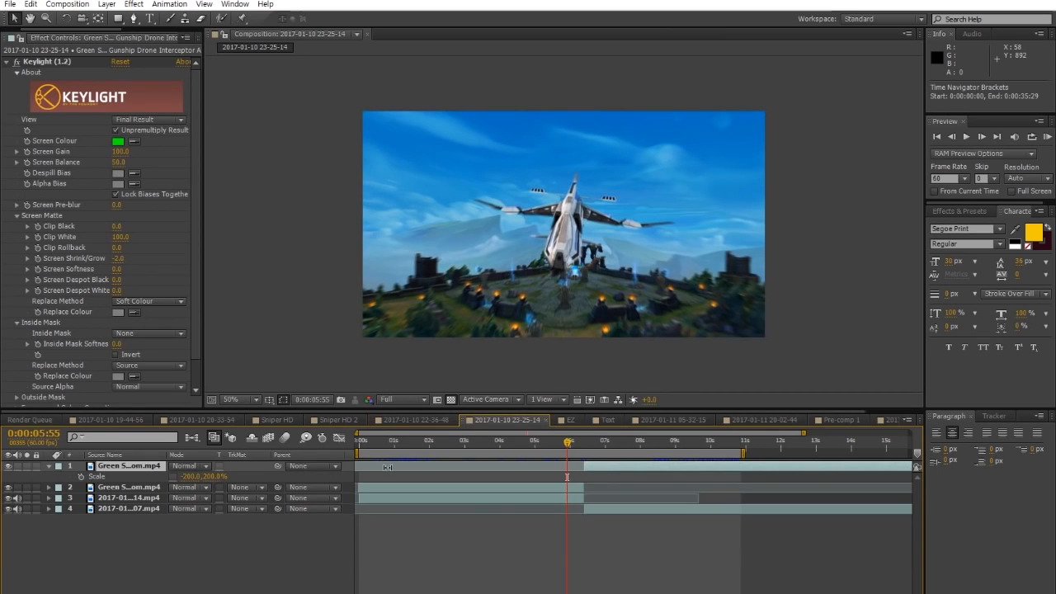
drag(376, 439, 510, 443)
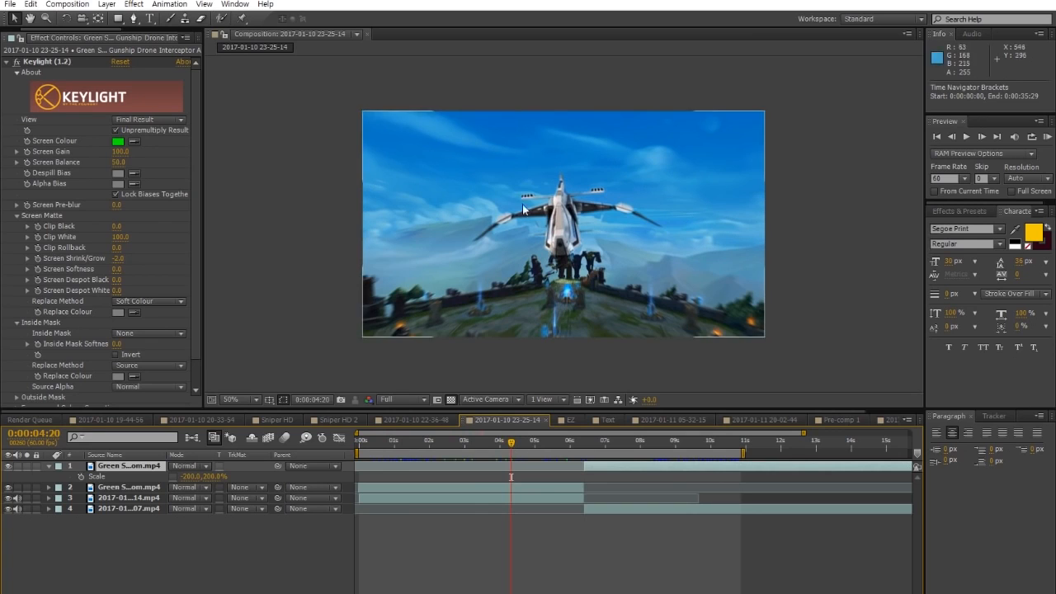
drag(520, 444, 670, 445)
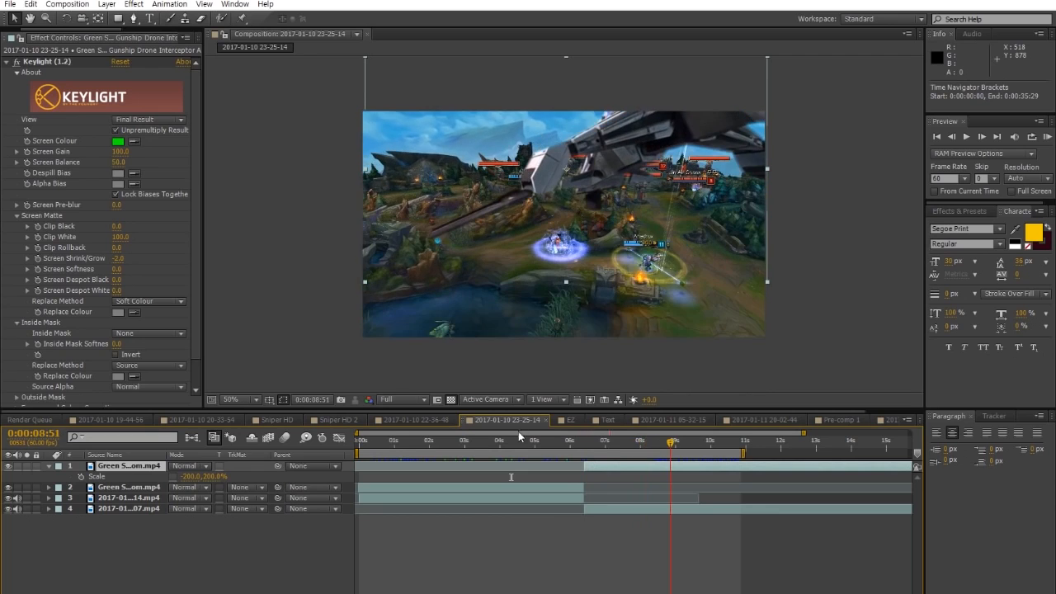
Open the EZ composition, play its red damage overlay from 0:00:06:37 to 0:00:08:01, and clear the layer selection
click(568, 420)
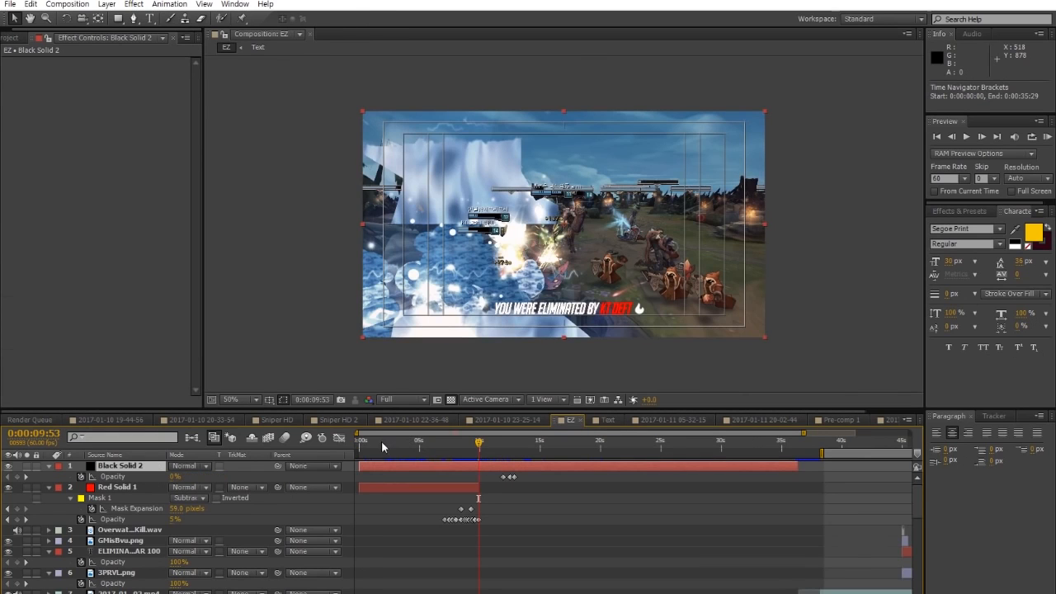
click(368, 444)
drag(411, 443, 439, 446)
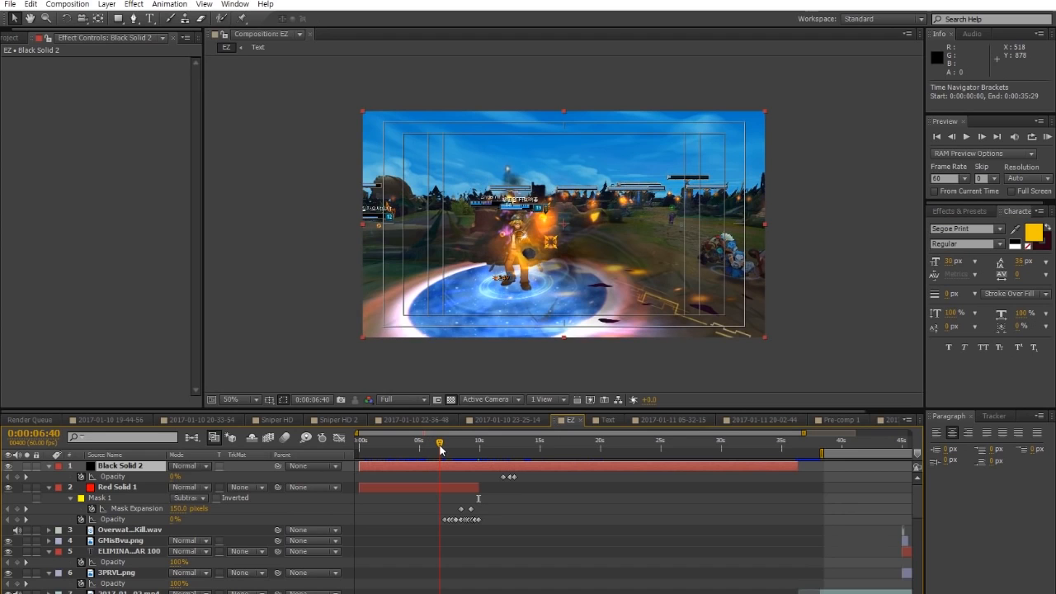
drag(441, 448, 439, 444)
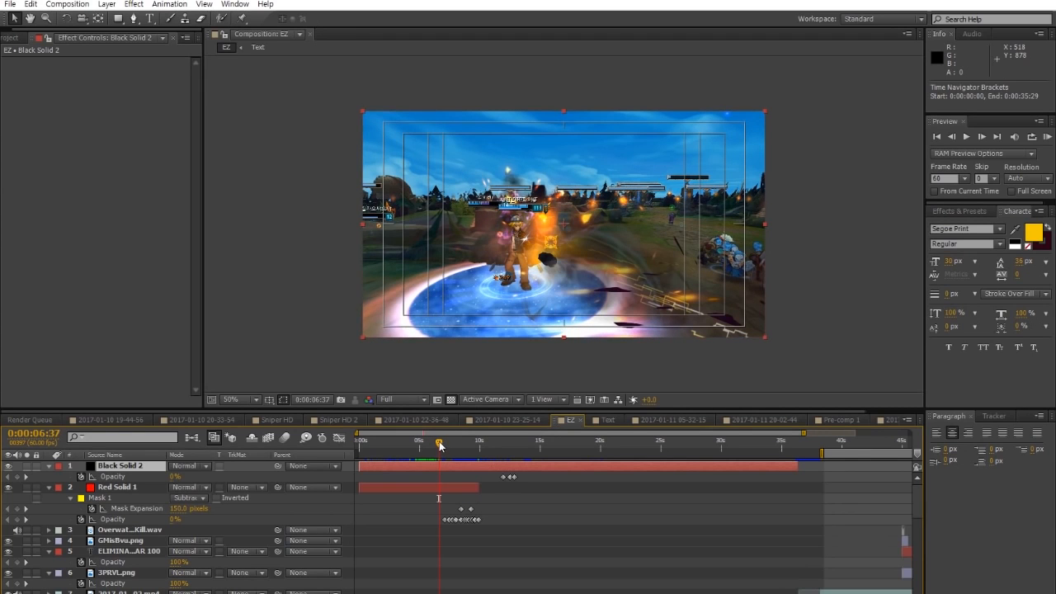
key(space)
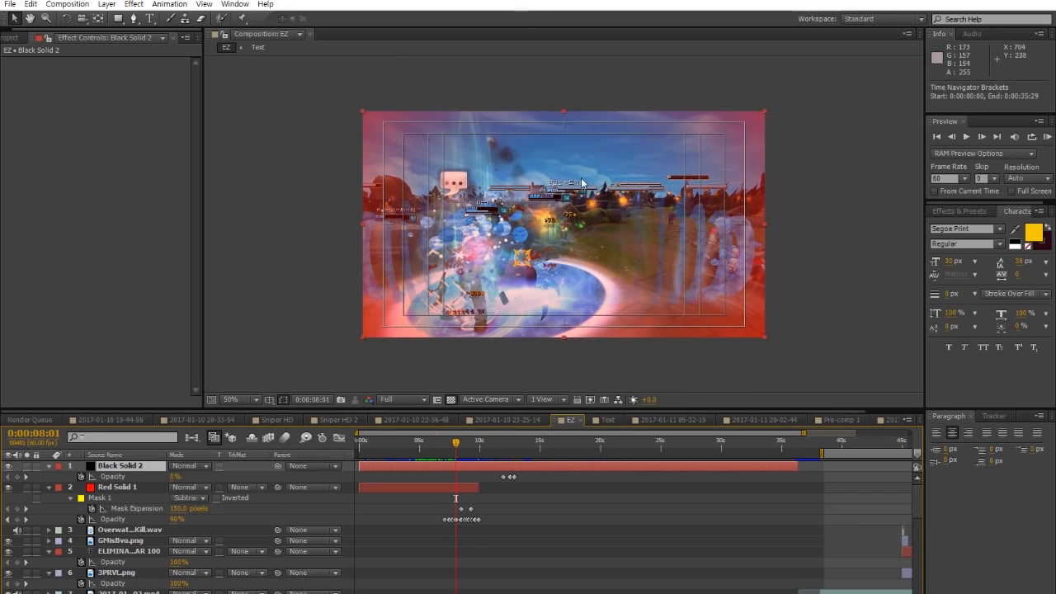
click(596, 537)
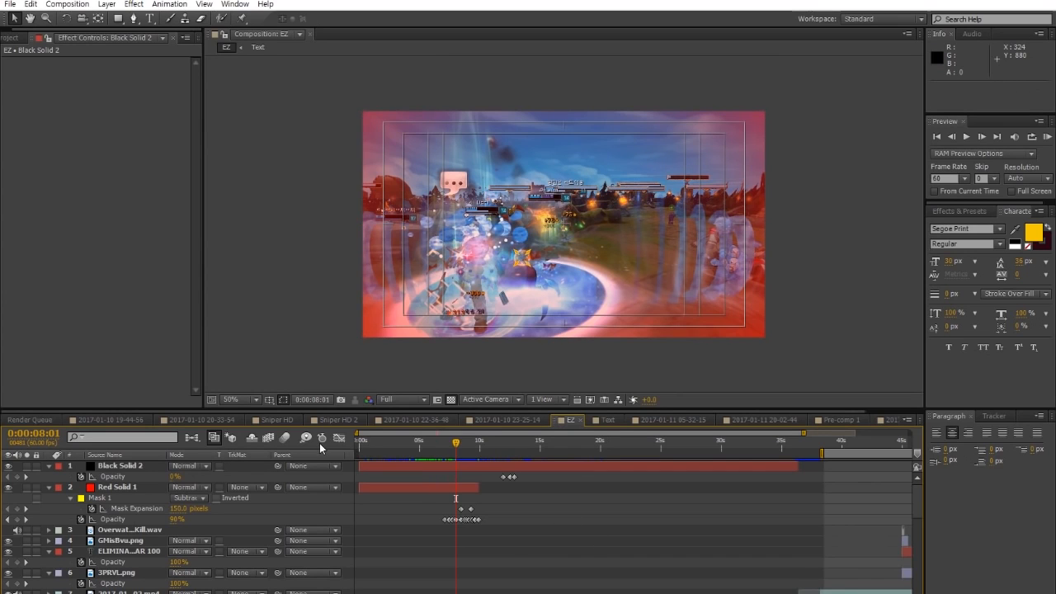
Create a full-frame 1280 x 720 px solid in pure red (FF0000) above the EZ composition's layers
click(135, 4)
mouse_move(74, 7)
click(107, 4)
click(106, 4)
mouse_move(124, 18)
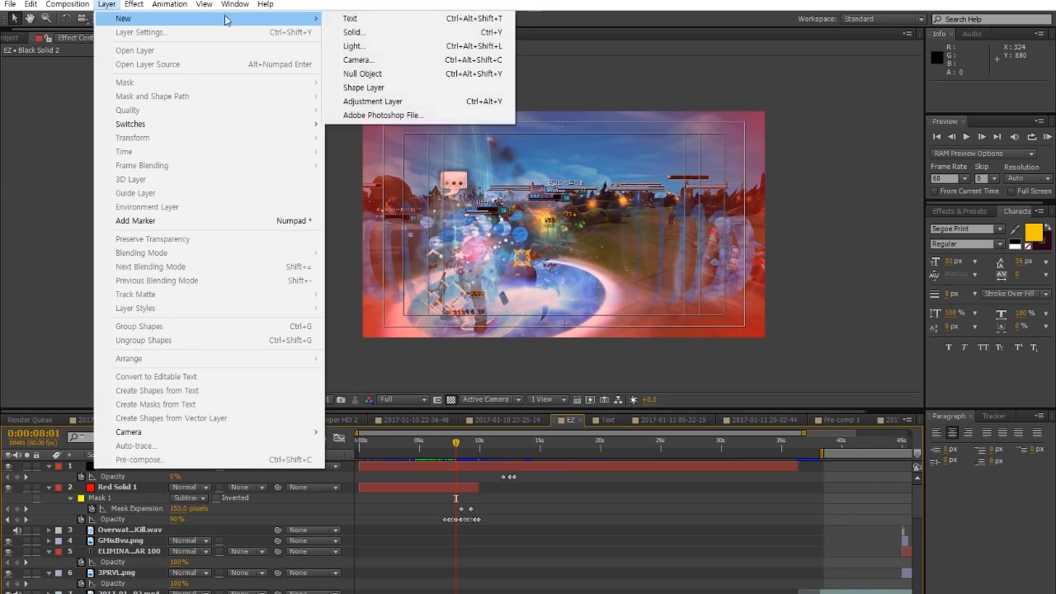
click(401, 32)
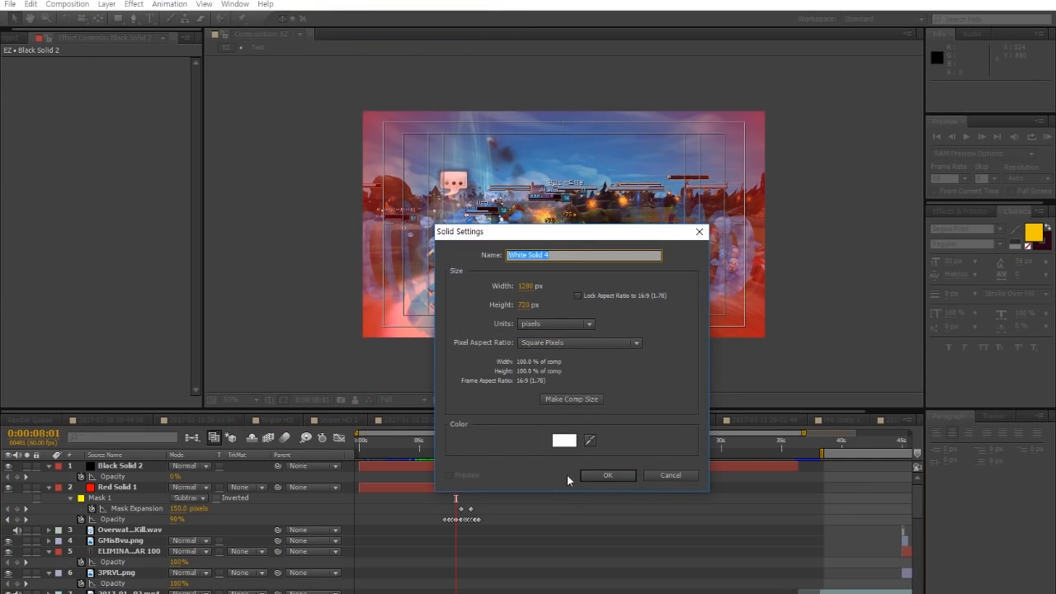
click(570, 444)
drag(523, 252, 686, 157)
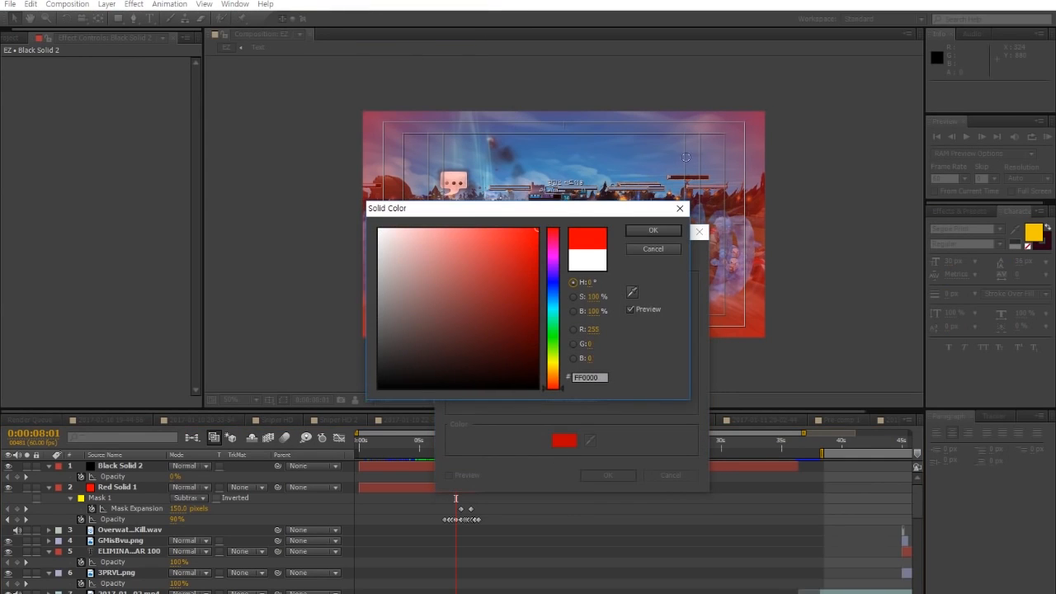
click(651, 229)
click(615, 475)
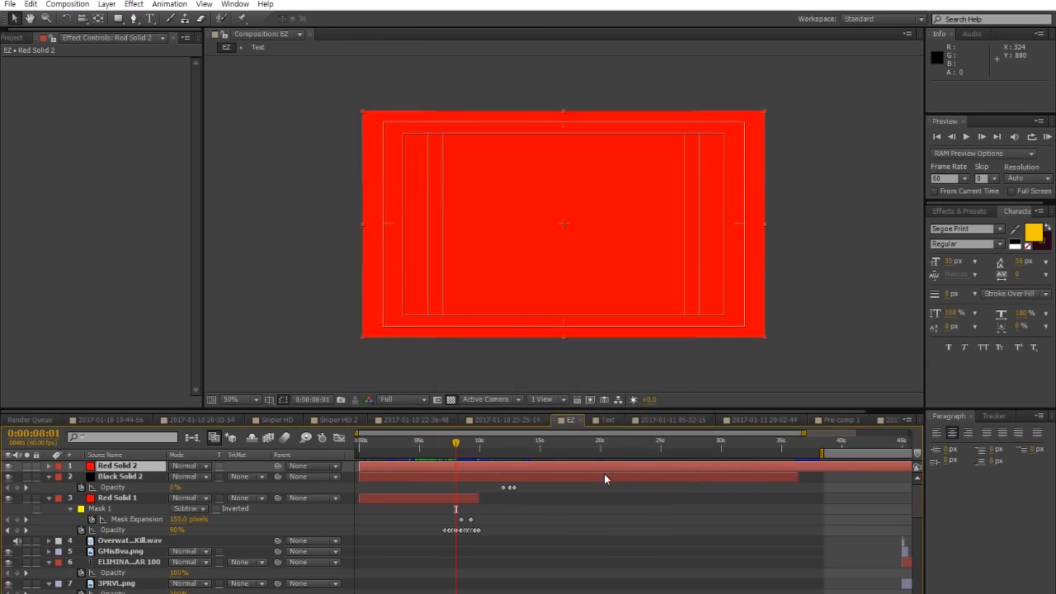
Add a full-frame elliptical mask to the new red solid and set the mask mode to Subtract
click(118, 18)
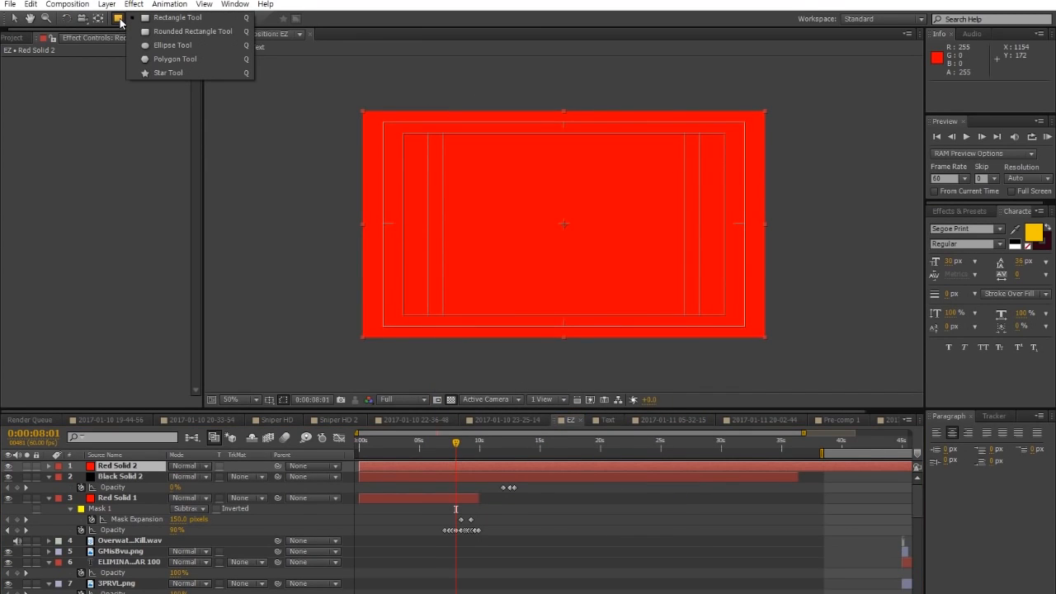
click(171, 45)
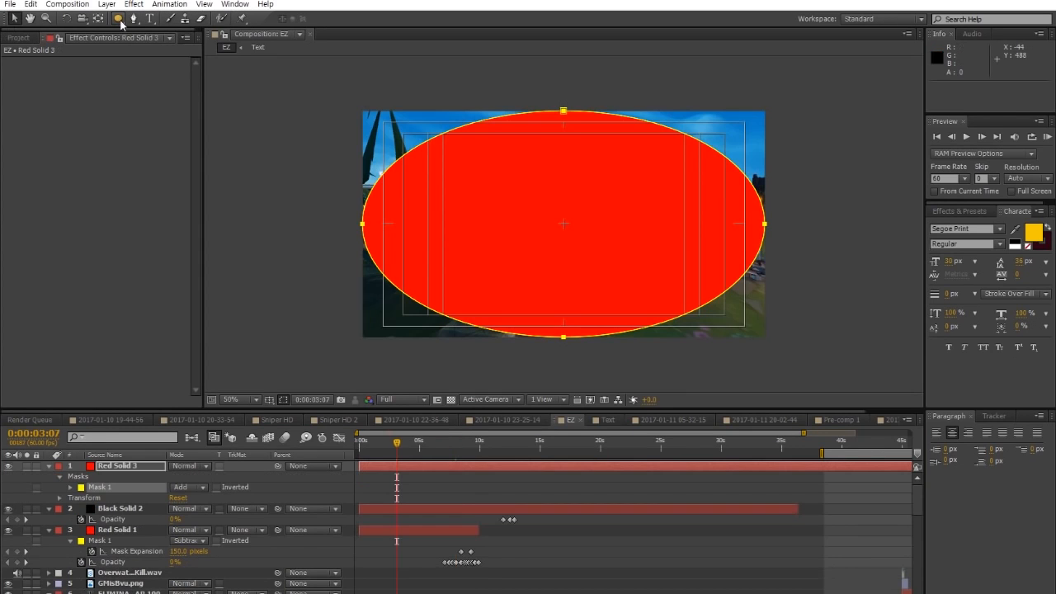
click(184, 487)
click(202, 529)
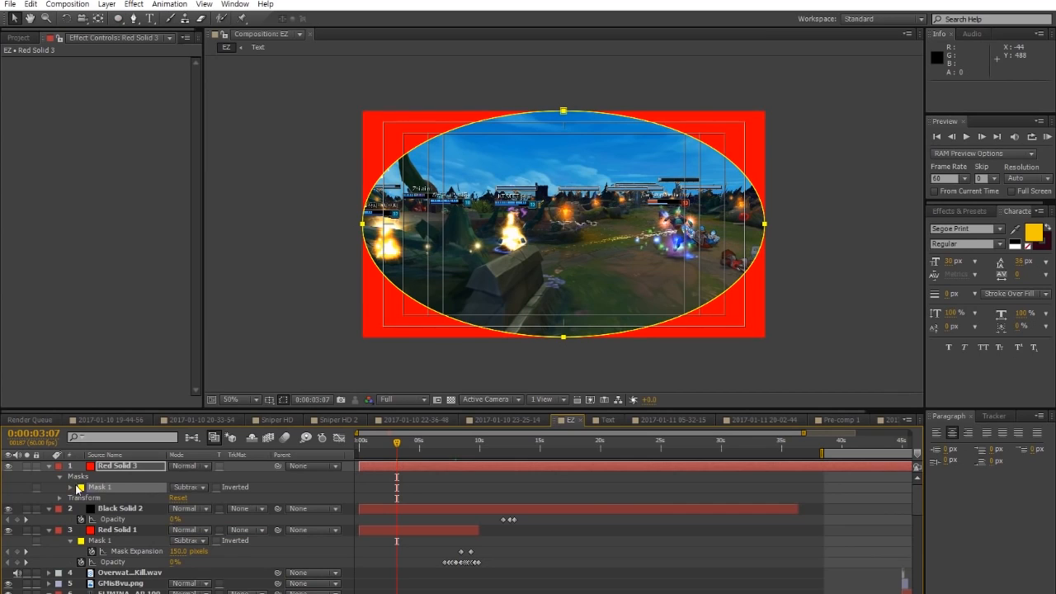
Soften the red solid's elliptical mask with a feather of 409 pixels and an expansion of 56 pixels
click(71, 488)
drag(200, 516, 349, 524)
drag(174, 531, 223, 530)
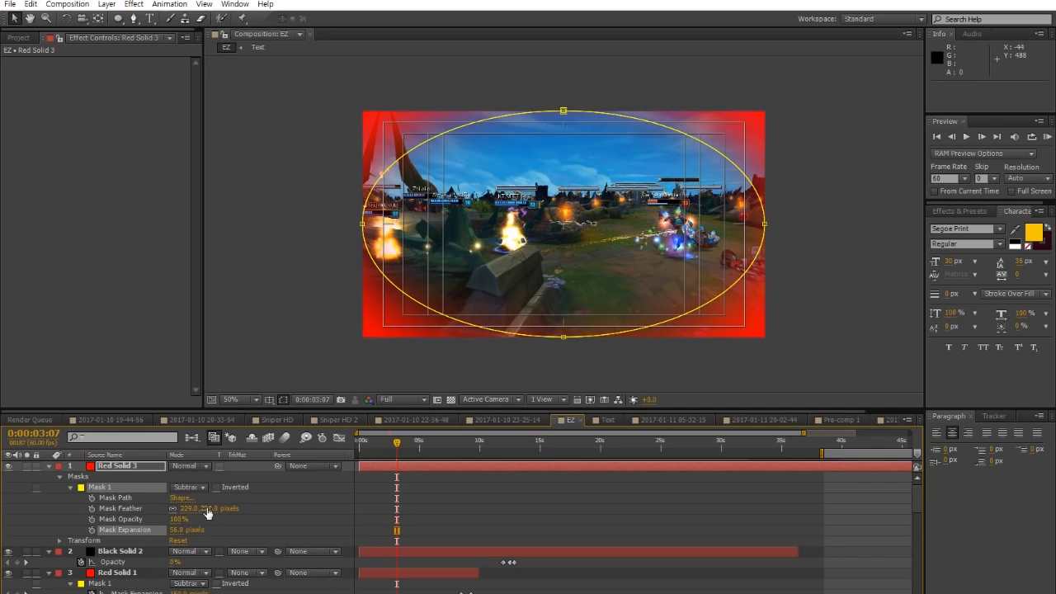
drag(207, 509, 330, 507)
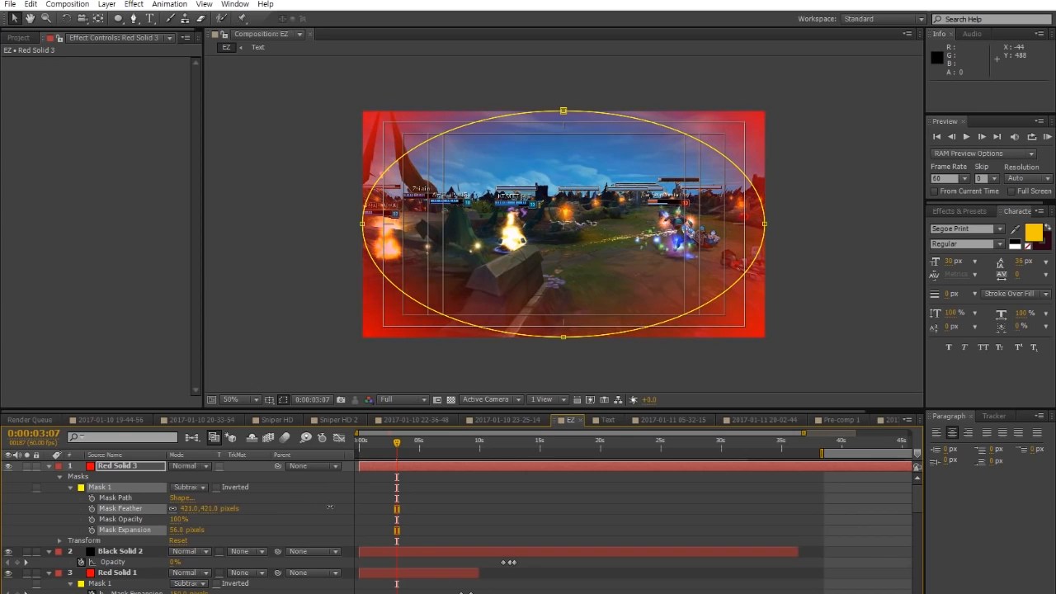
click(441, 495)
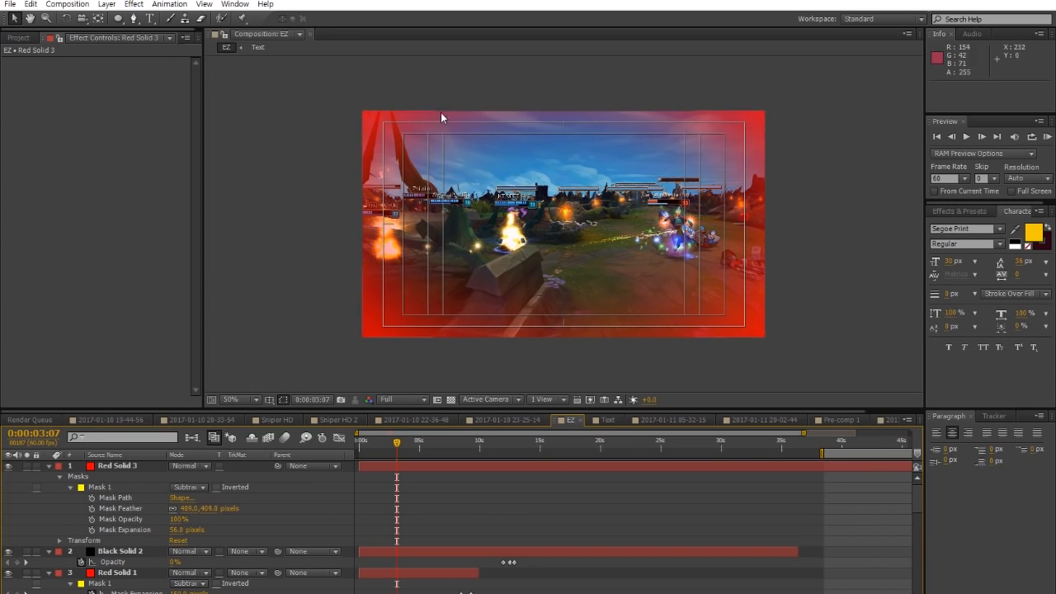
Switch the timeline to layer names and start keyframing the new red solid's opacity at 100%
click(138, 456)
click(137, 463)
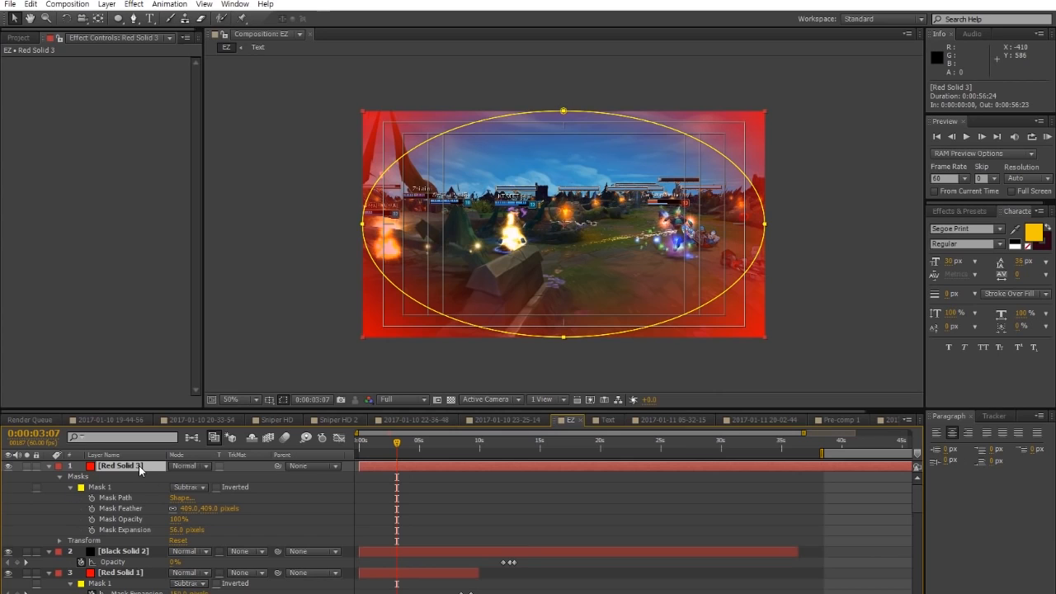
key(u)
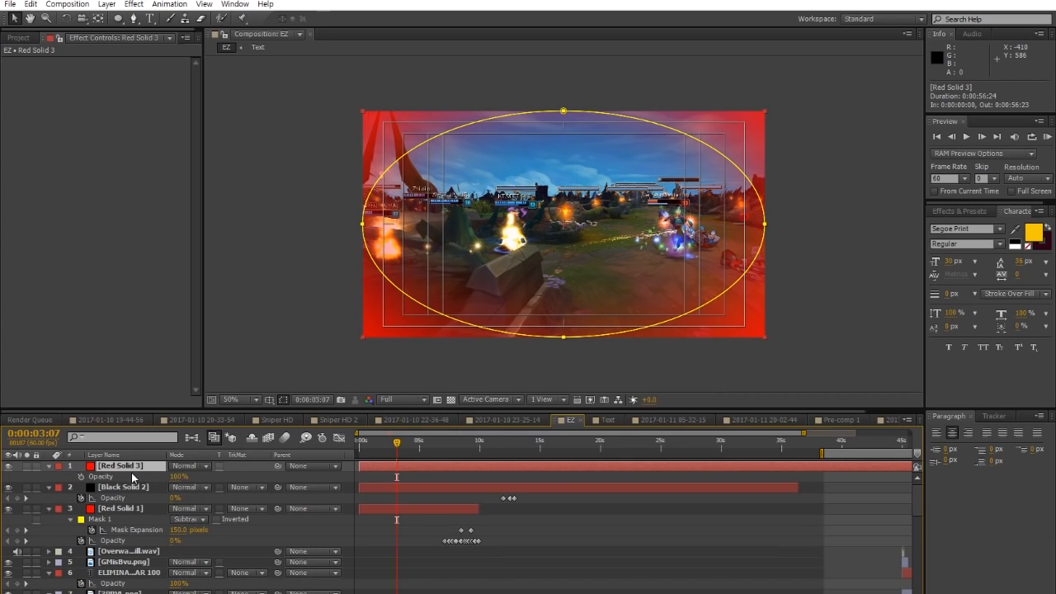
click(81, 478)
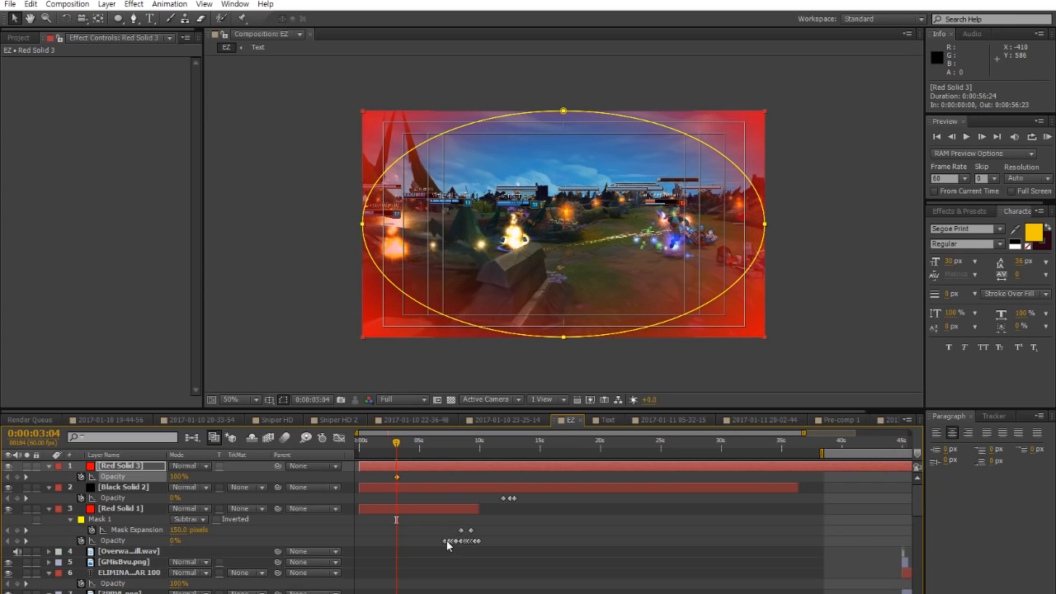
Narrow the visible timeline to 0:00:18:33 and review Red Solid 1's opacity keyframes from 0:00:07:05 to about 0:00:10:00
click(452, 434)
drag(804, 433, 542, 433)
click(569, 444)
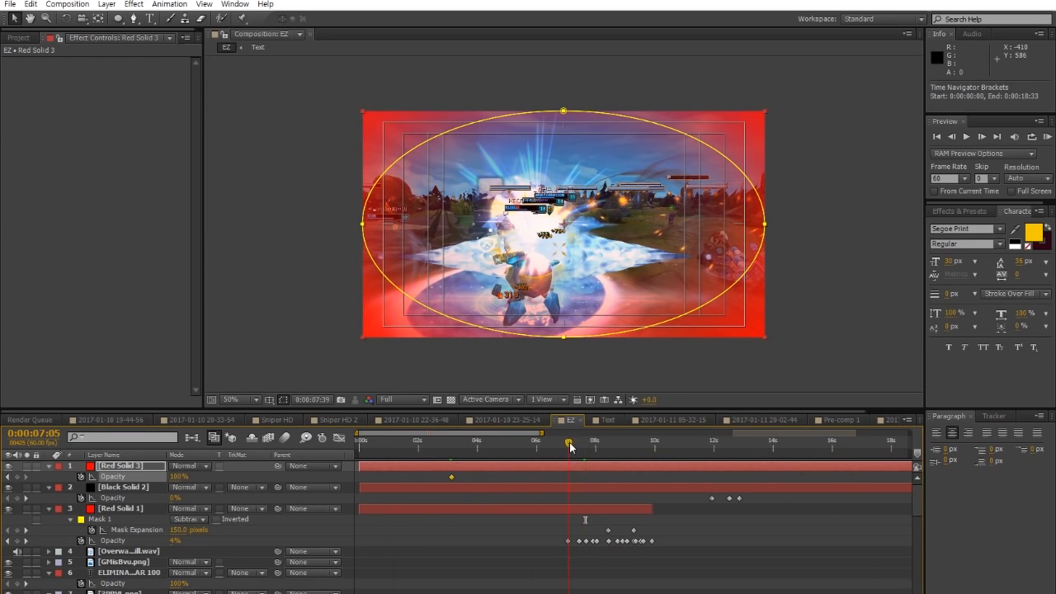
drag(577, 447, 660, 450)
Move the new red solid's 100% opacity keyframe to 0:00:02:53 and set opacity to 17% at 0:00:03:24
click(434, 448)
click(445, 450)
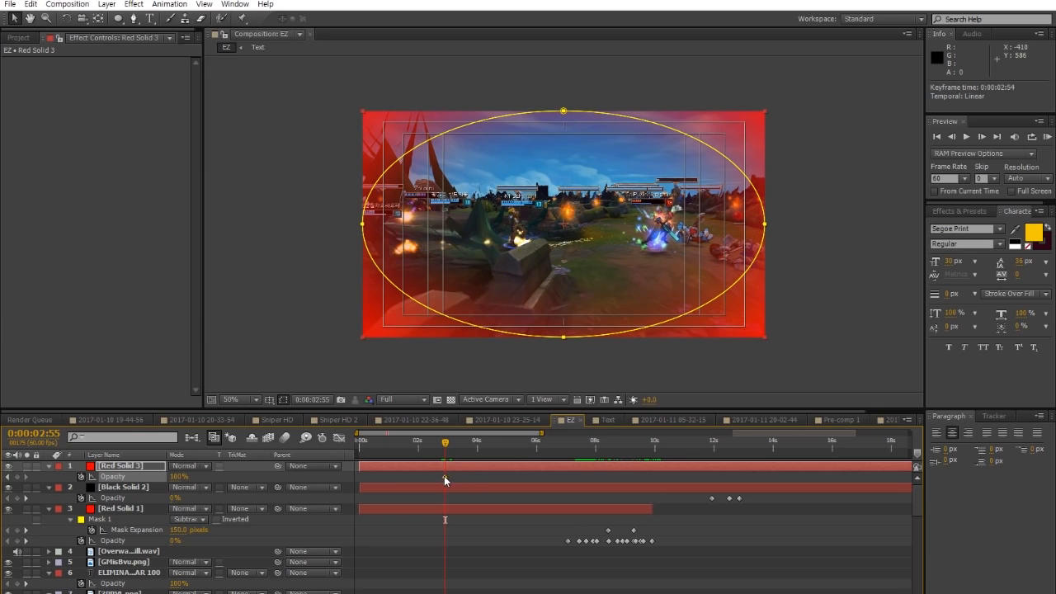
drag(445, 480, 444, 480)
drag(452, 450, 461, 451)
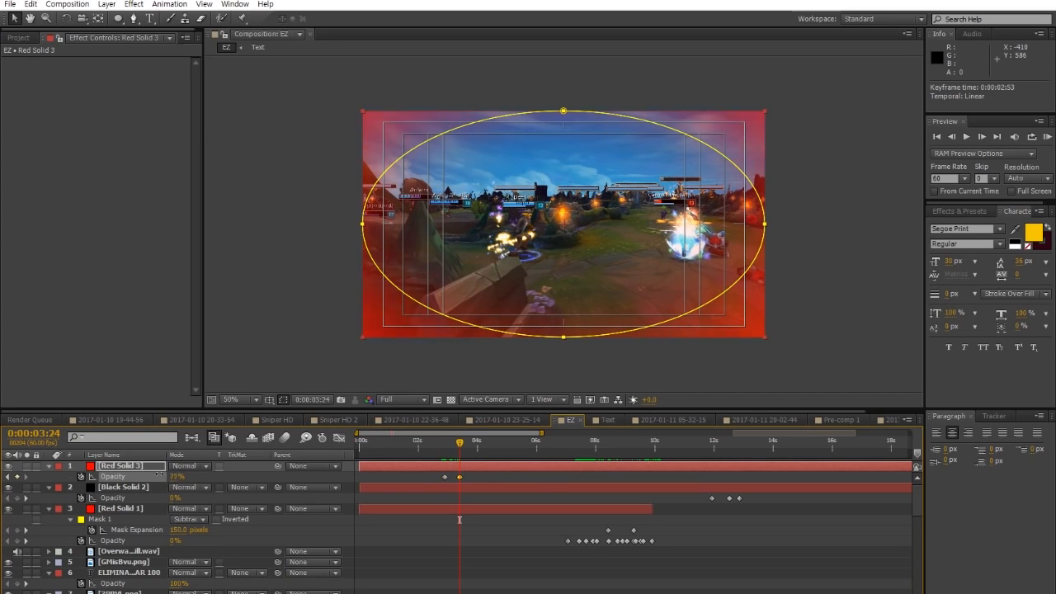
drag(161, 474, 136, 476)
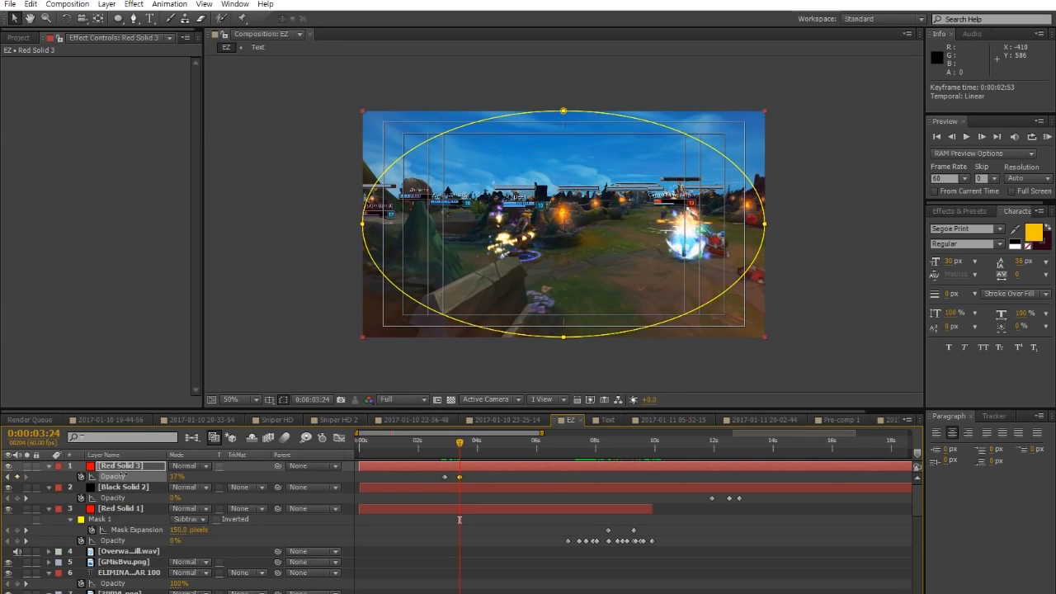
Move the 17% opacity keyframe to 0:00:02:25 and set the new red solid's opacity to 24% at 0:00:03:22
drag(459, 477, 459, 449)
click(418, 444)
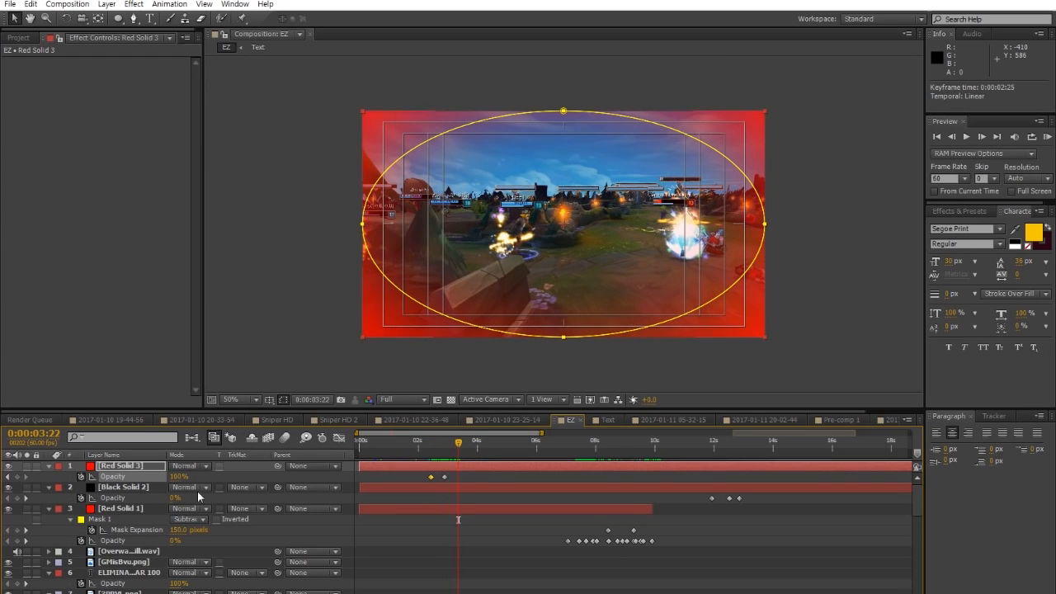
drag(176, 476, 134, 477)
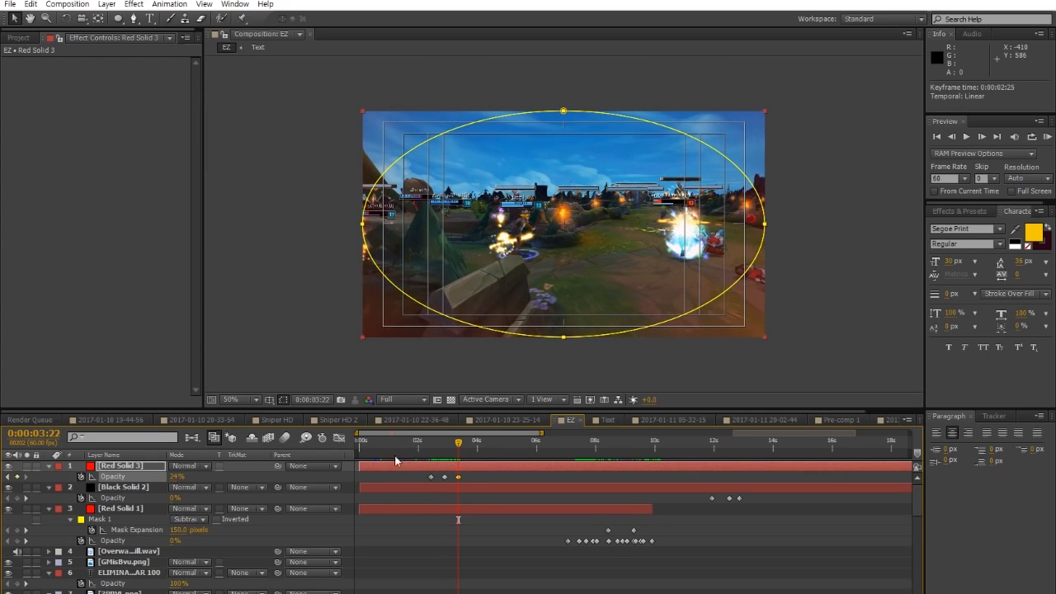
Add opacity keyframes to the new red solid of 20% at 0:00:04:04 and 100% at 0:00:04:50
drag(467, 445, 479, 446)
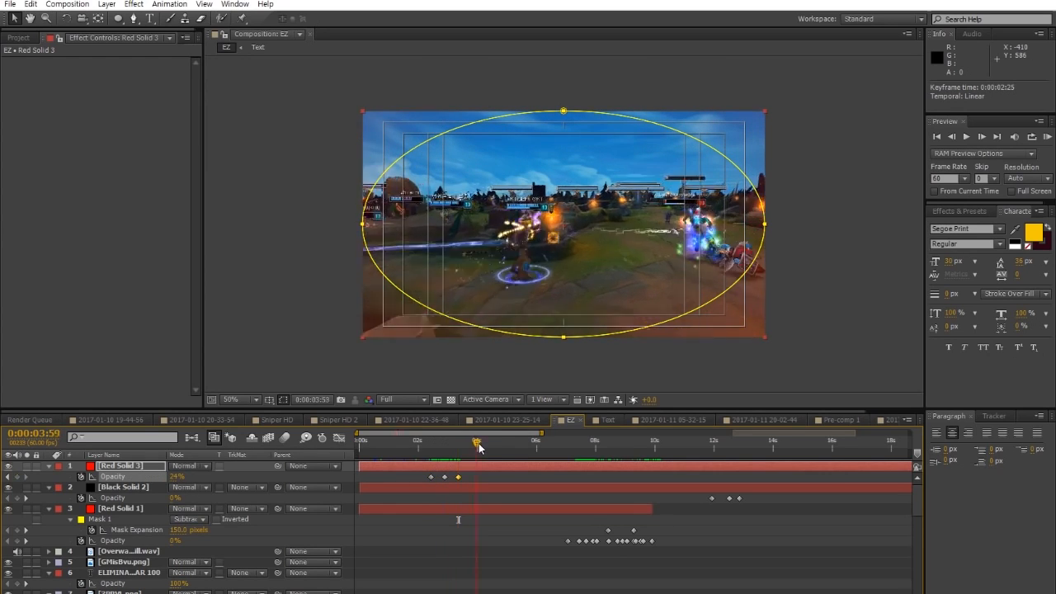
click(176, 476)
text(26)
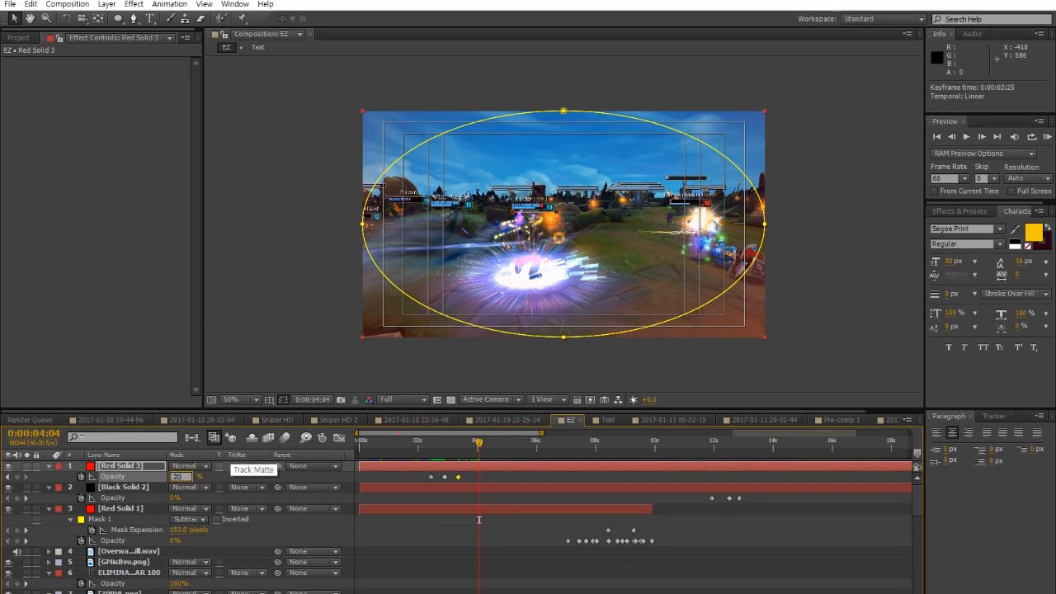
key(Return)
click(502, 446)
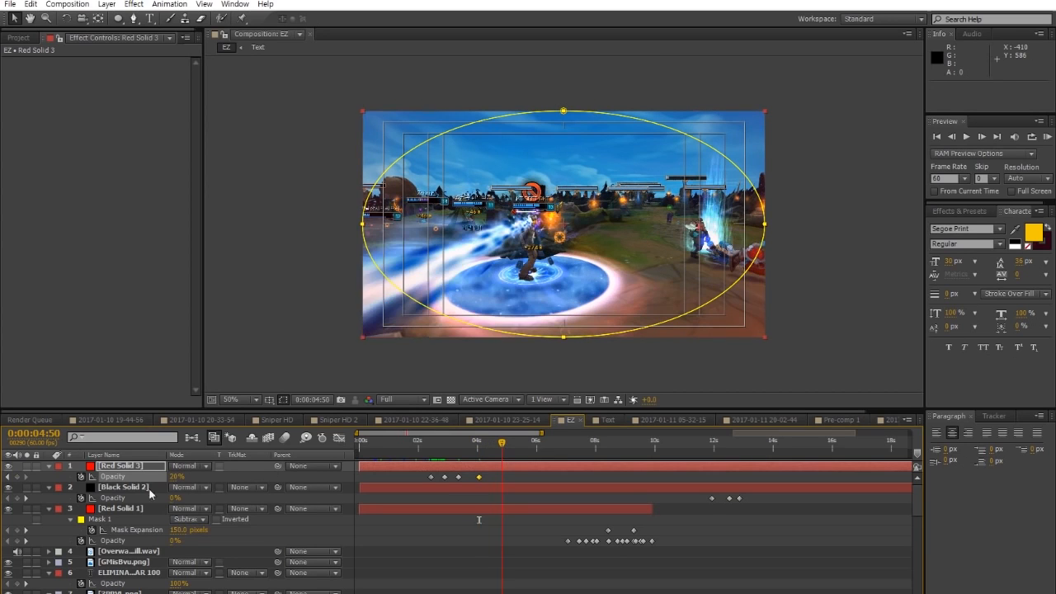
drag(176, 477, 264, 477)
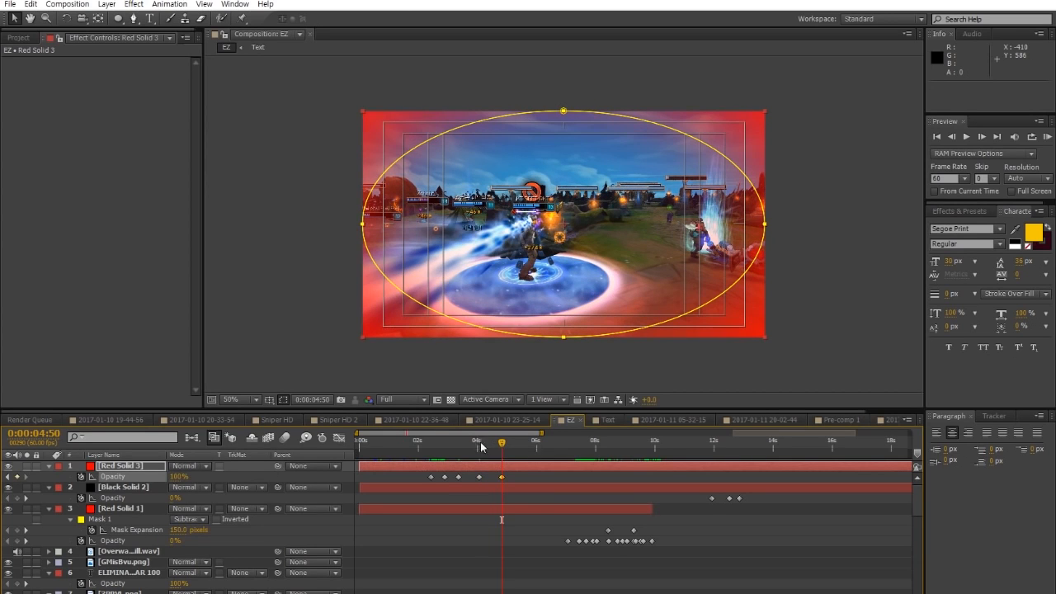
Scrub through the pulsing red overlay up to 0:00:05:24 and delete the newly created red solid
drag(441, 450, 512, 467)
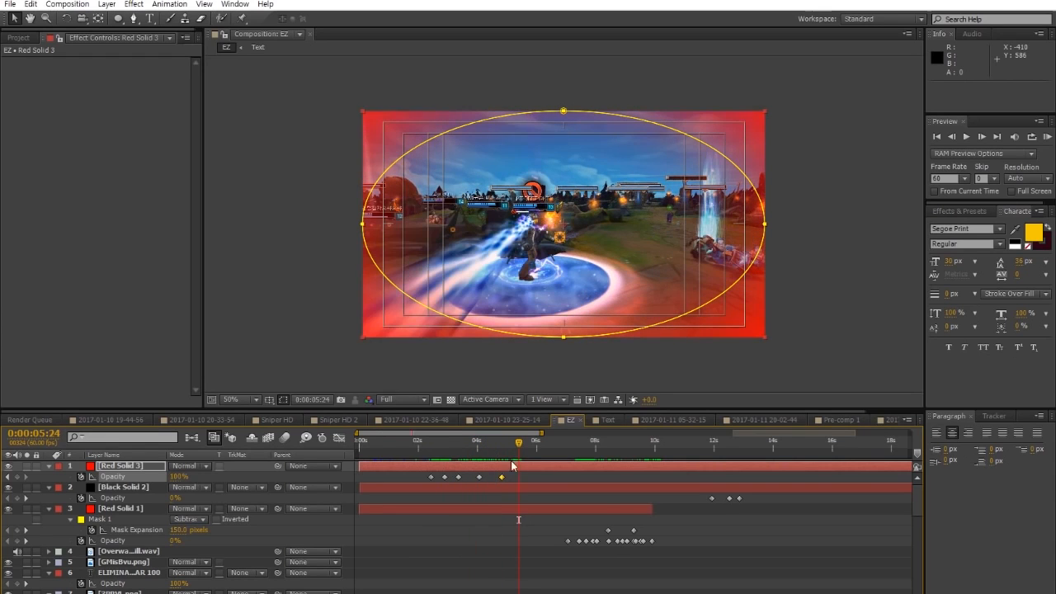
click(621, 466)
key(Delete)
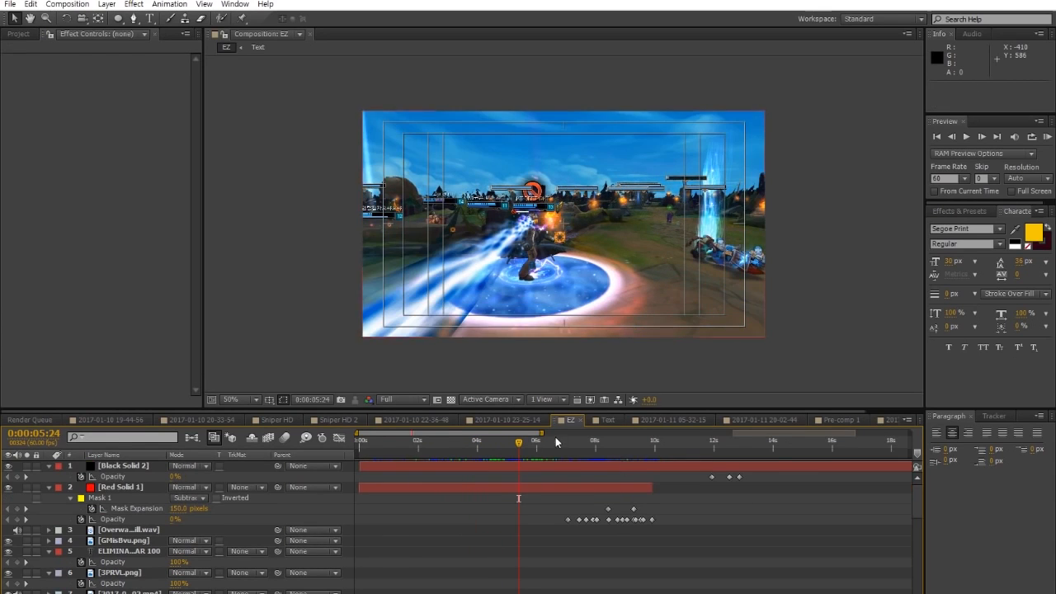
Review the footage up to the elimination message at 0:00:10:11 and find the clip beneath it in the layer stack
drag(596, 445, 660, 456)
scroll(669, 513, down, 5)
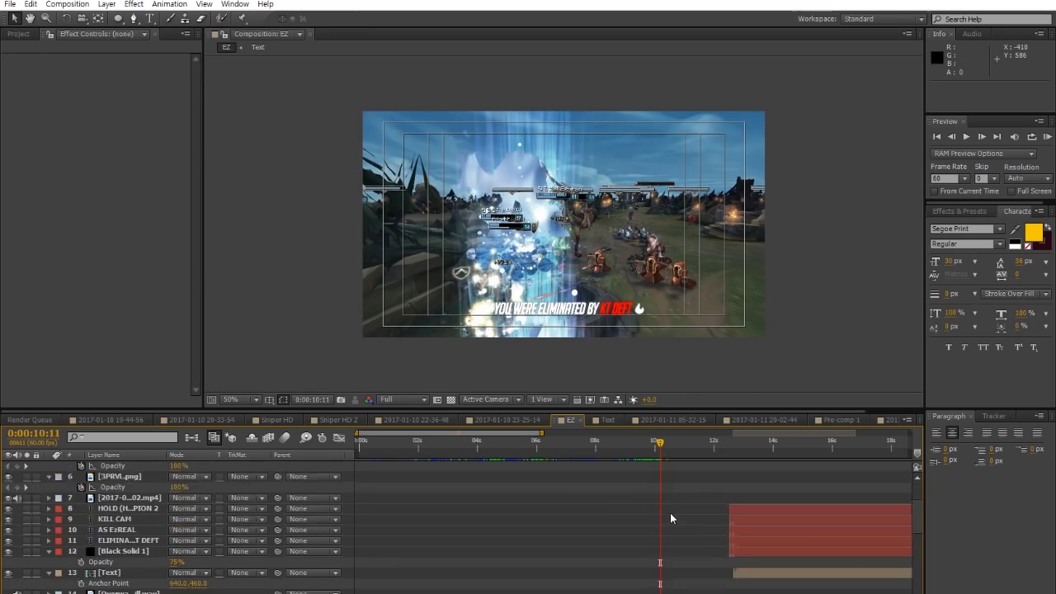
scroll(664, 513, down, 3)
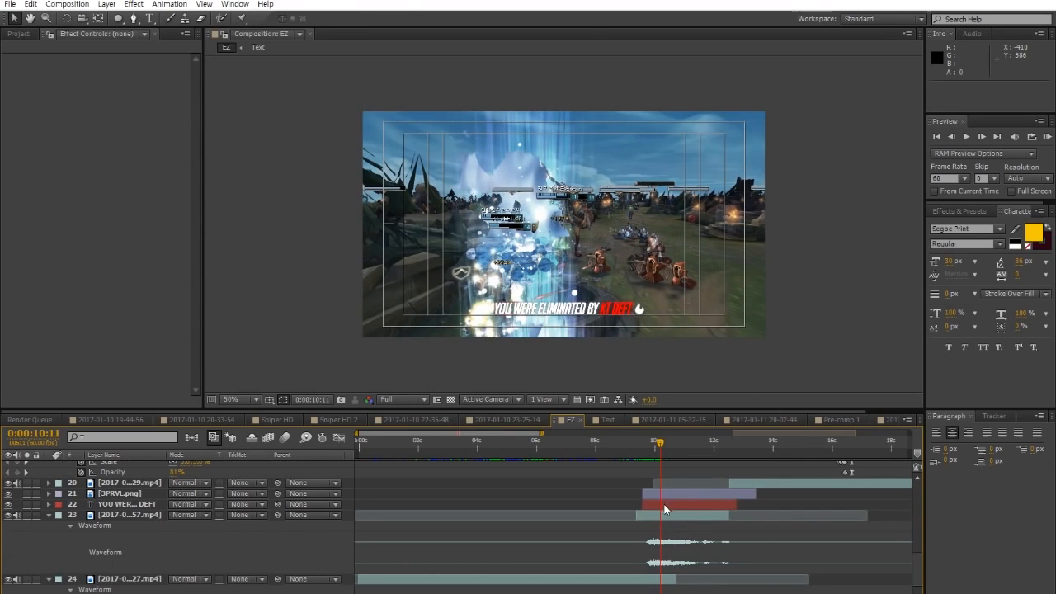
click(664, 514)
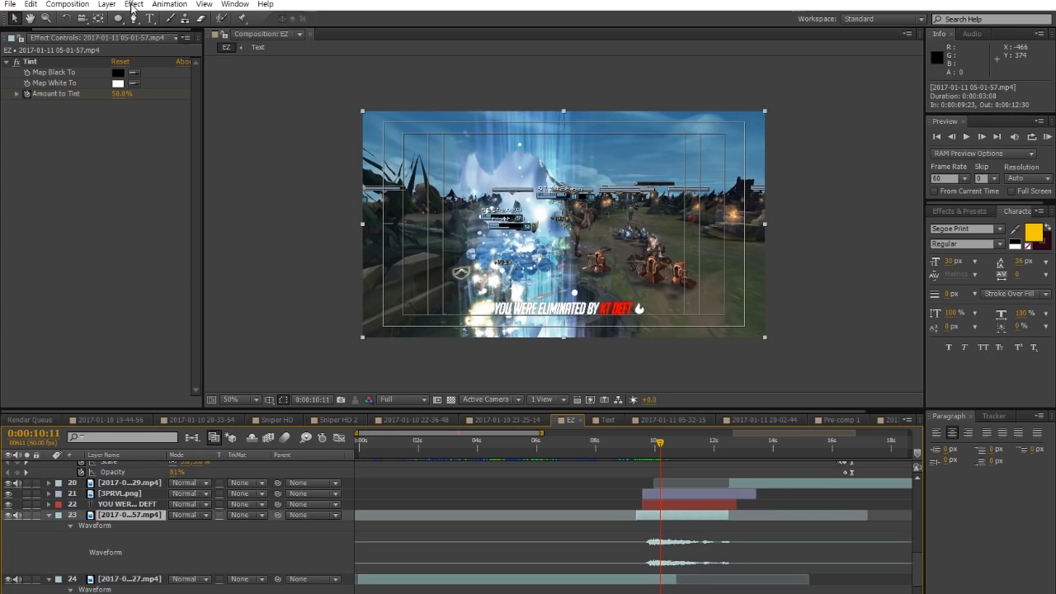
click(133, 5)
mouse_move(180, 120)
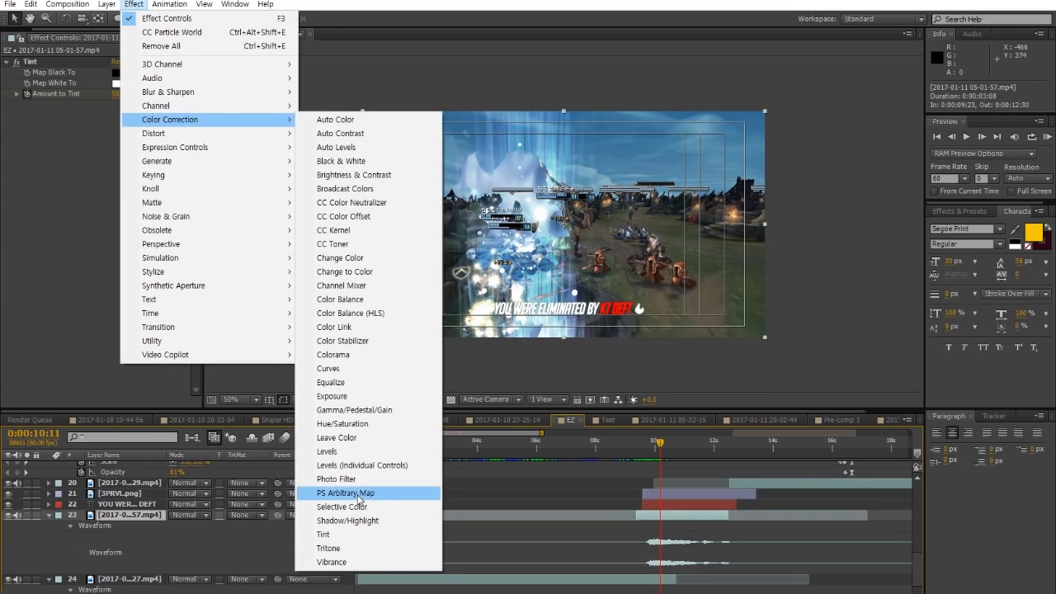
click(325, 534)
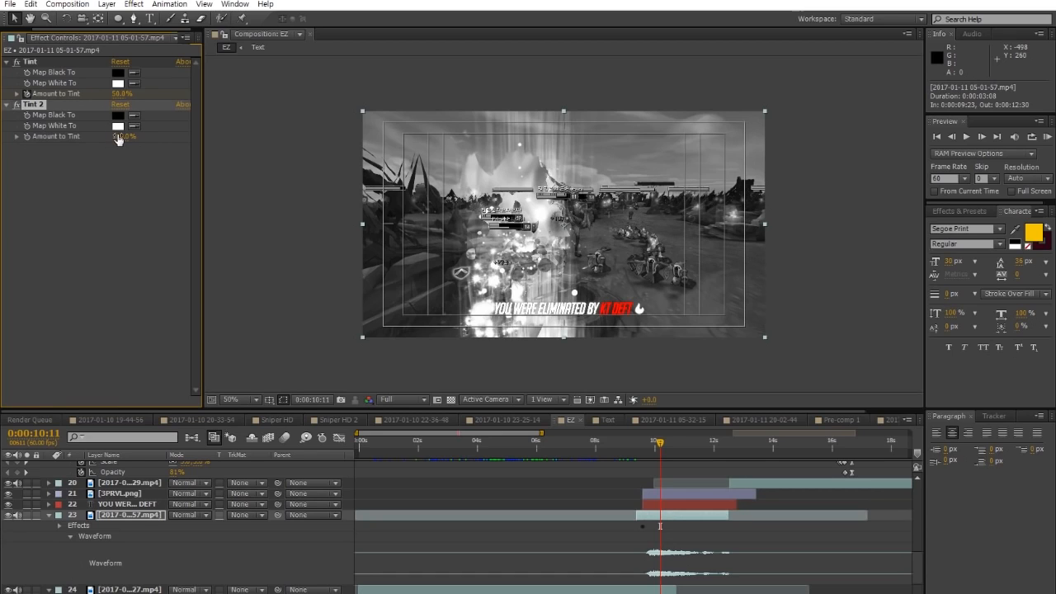
click(17, 106)
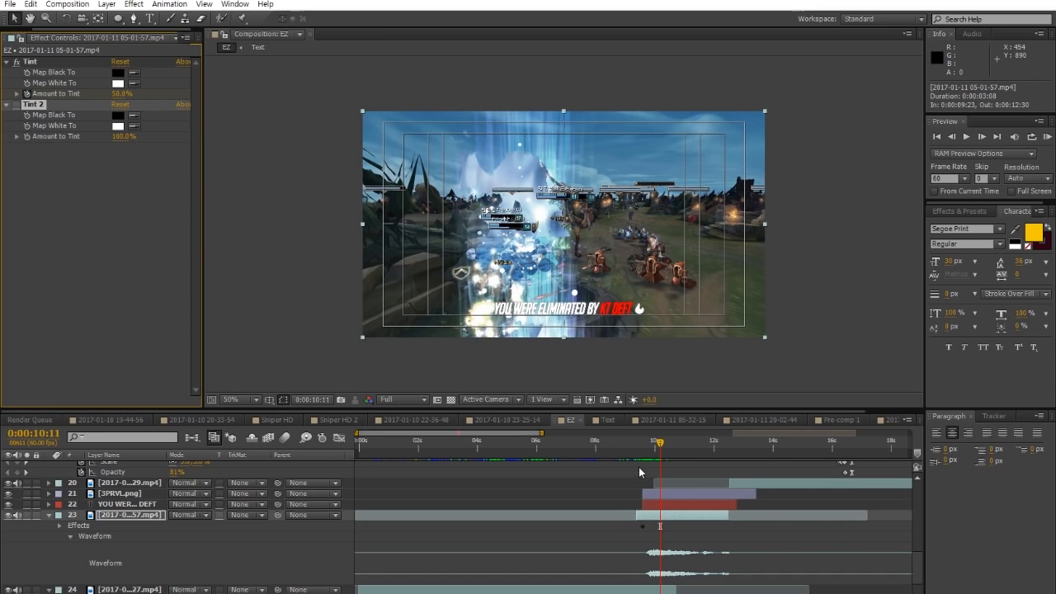
Go to the kill cam screen at 0:00:14:18 and inspect the Glow effect on the KILL CAM text layer
drag(640, 445, 732, 446)
click(781, 444)
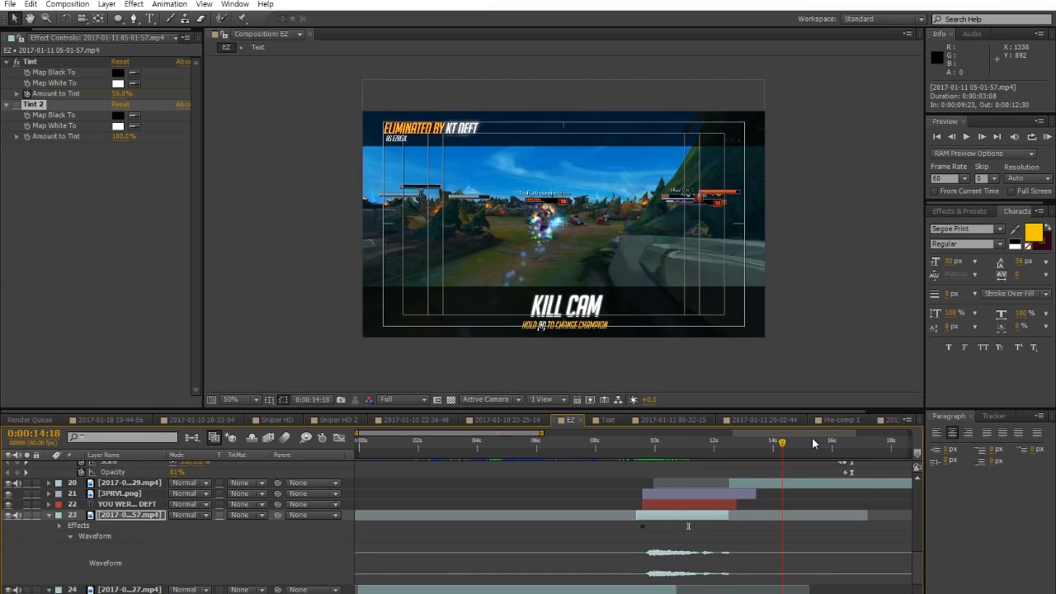
click(415, 138)
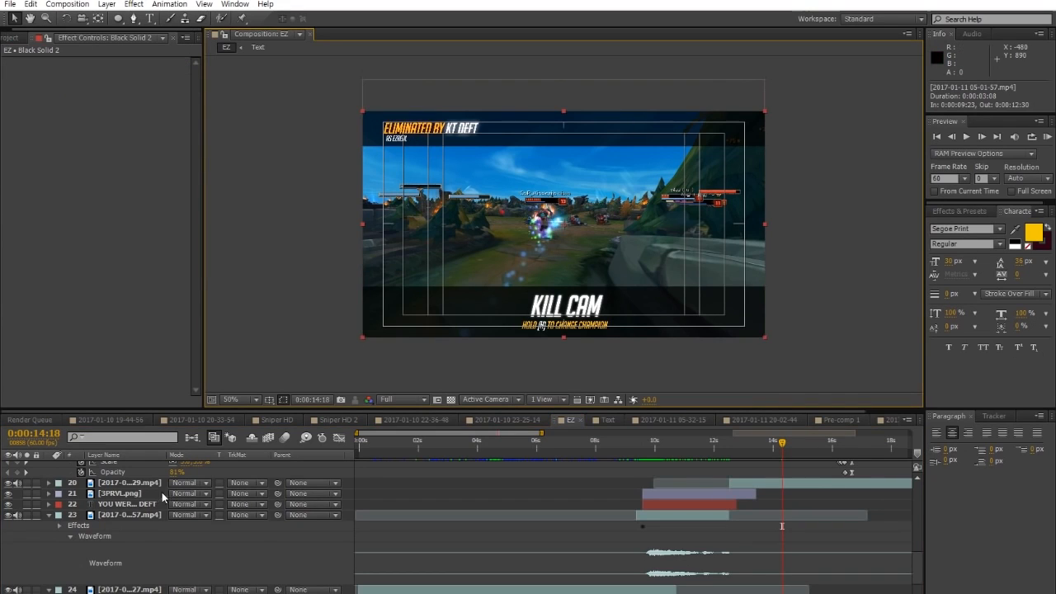
scroll(133, 528, up, 10)
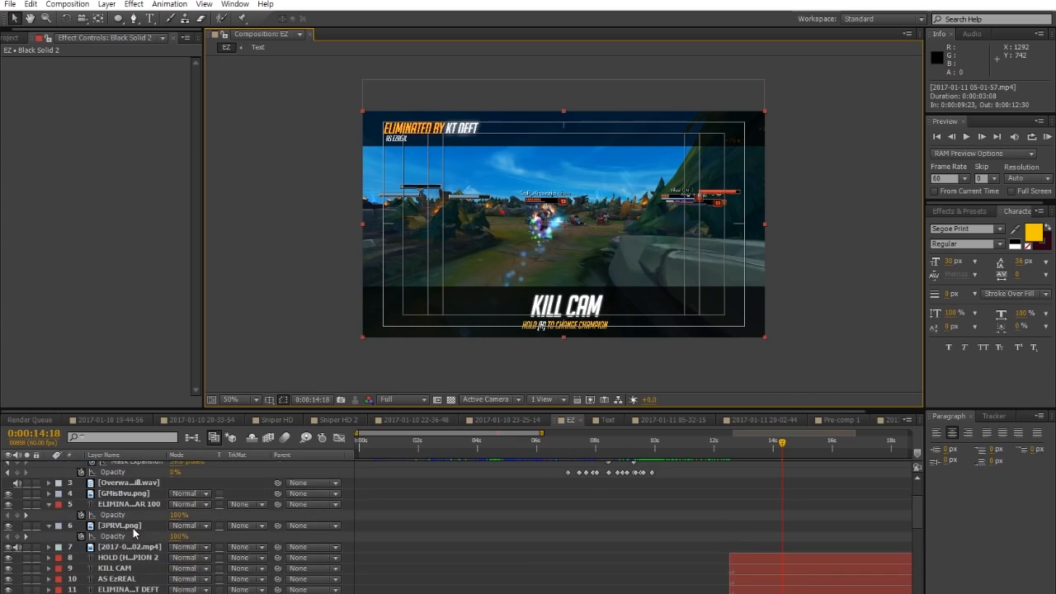
click(130, 570)
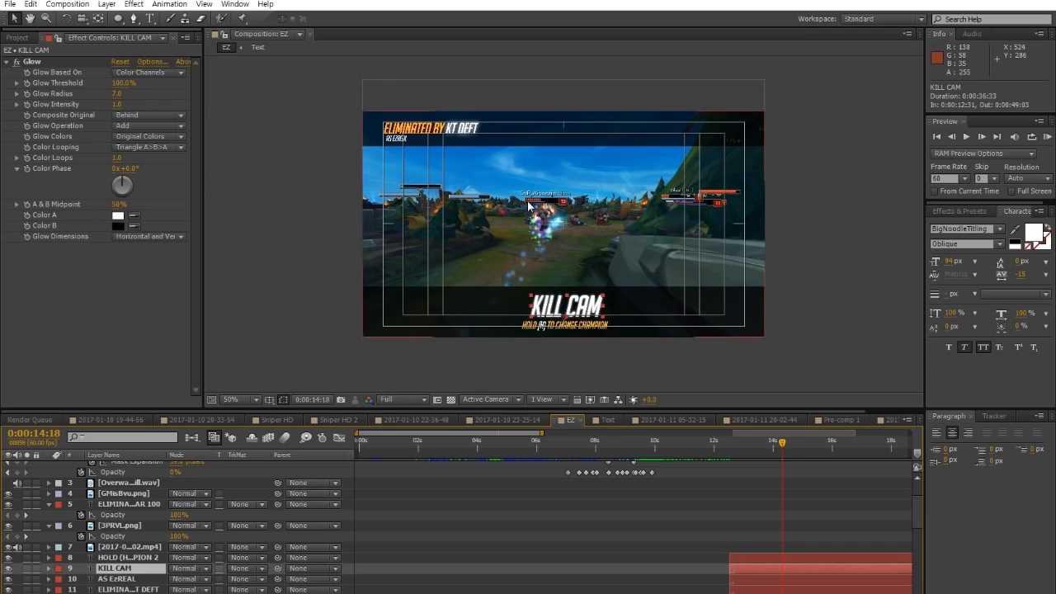
Go to 0:00:16:32 in the kill cam section and select the Black Solid 2 layer
scroll(441, 153, up, 1)
scroll(429, 158, down, 1)
click(313, 170)
scroll(537, 157, up, 1)
scroll(468, 146, down, 1)
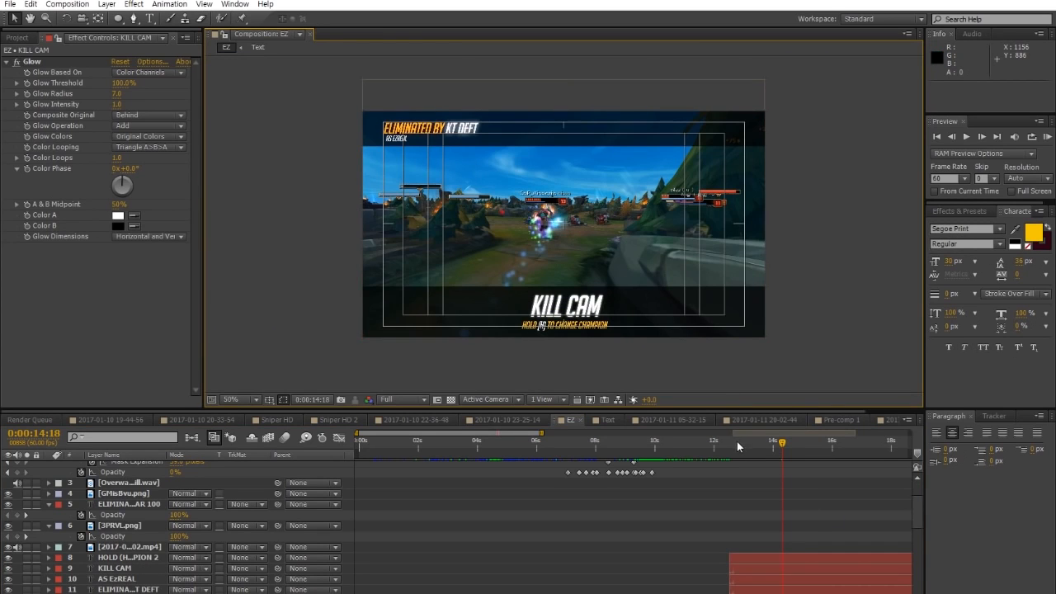
drag(782, 448, 848, 448)
click(394, 134)
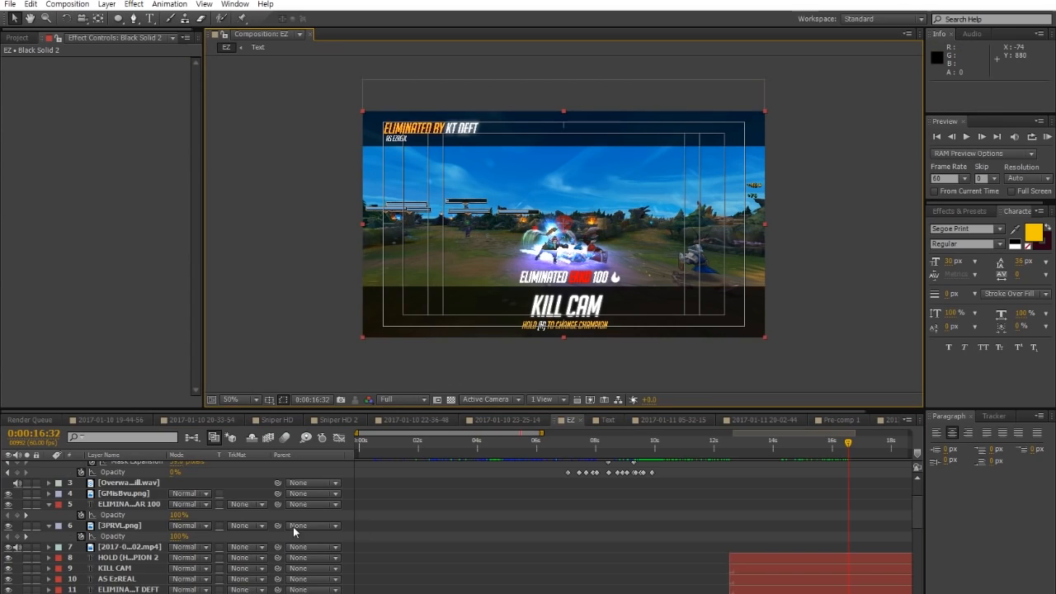
Create a new black (000000) solid of 1280 × 720 px above the other layers
scroll(217, 495, up, 3)
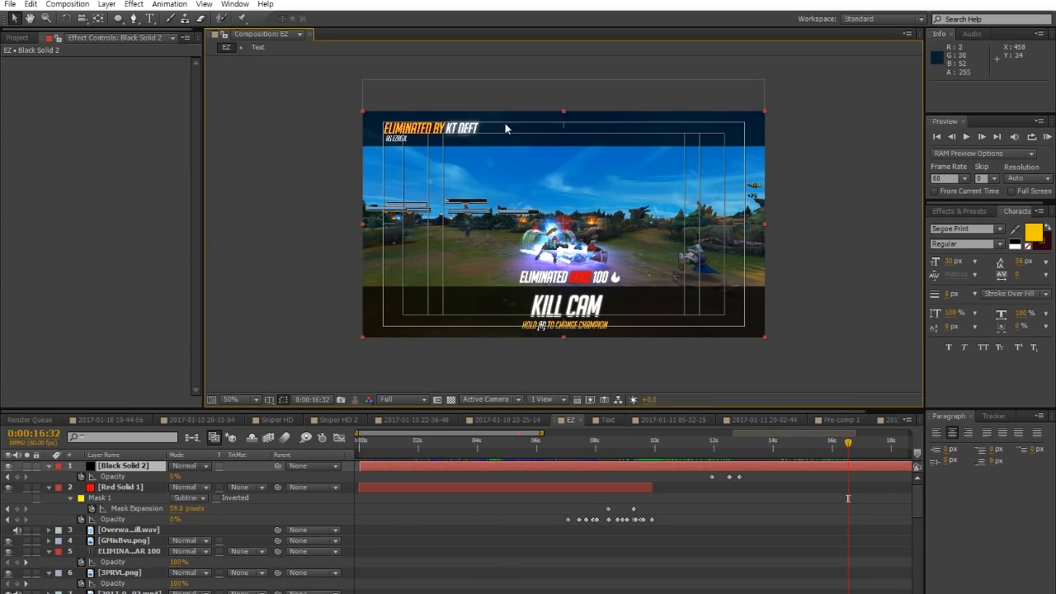
key(ctrl+y)
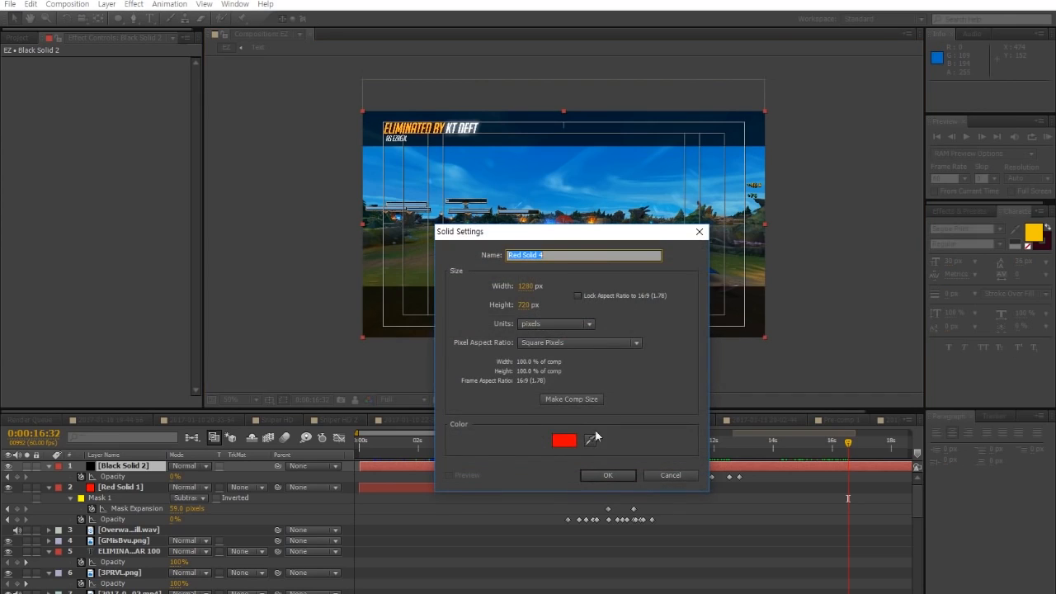
click(566, 443)
drag(434, 289, 192, 592)
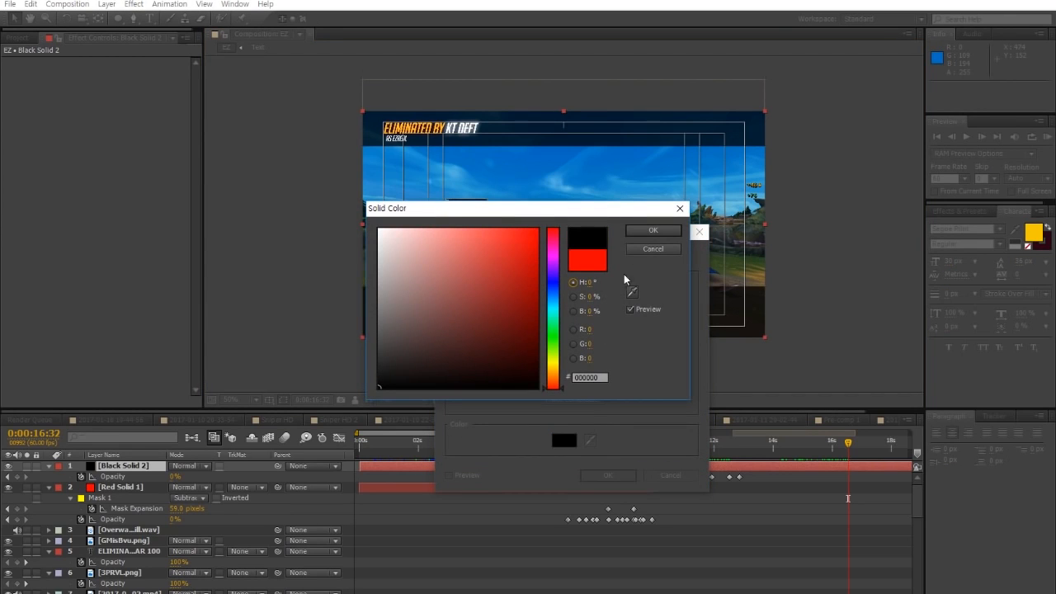
click(648, 231)
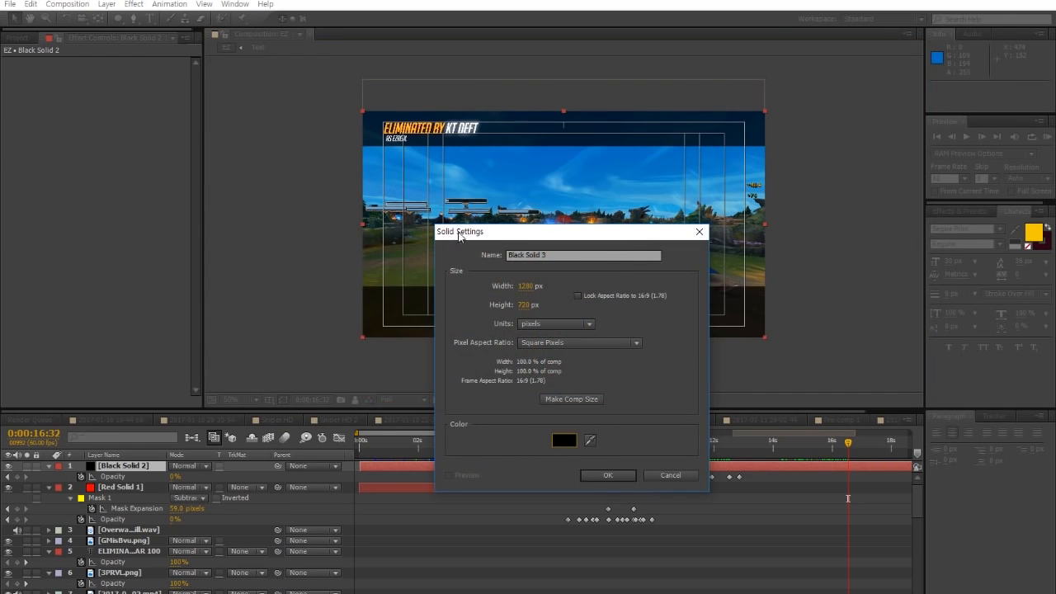
click(609, 476)
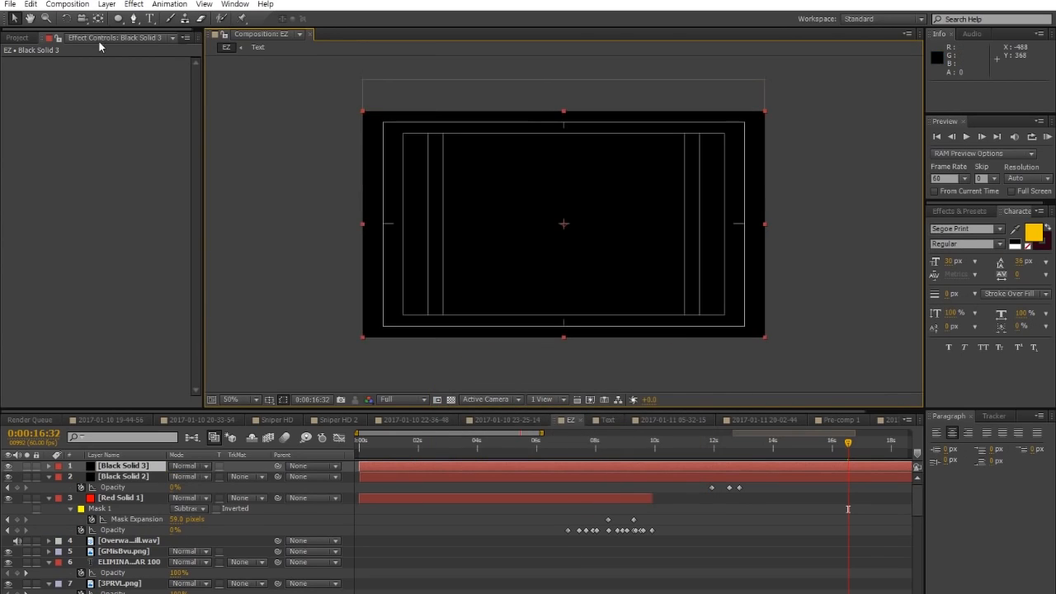
Cut the middle out of the new black solid with a rectangular Subtract mask spanning the full width, from about 110 to 562 px vertically
click(118, 19)
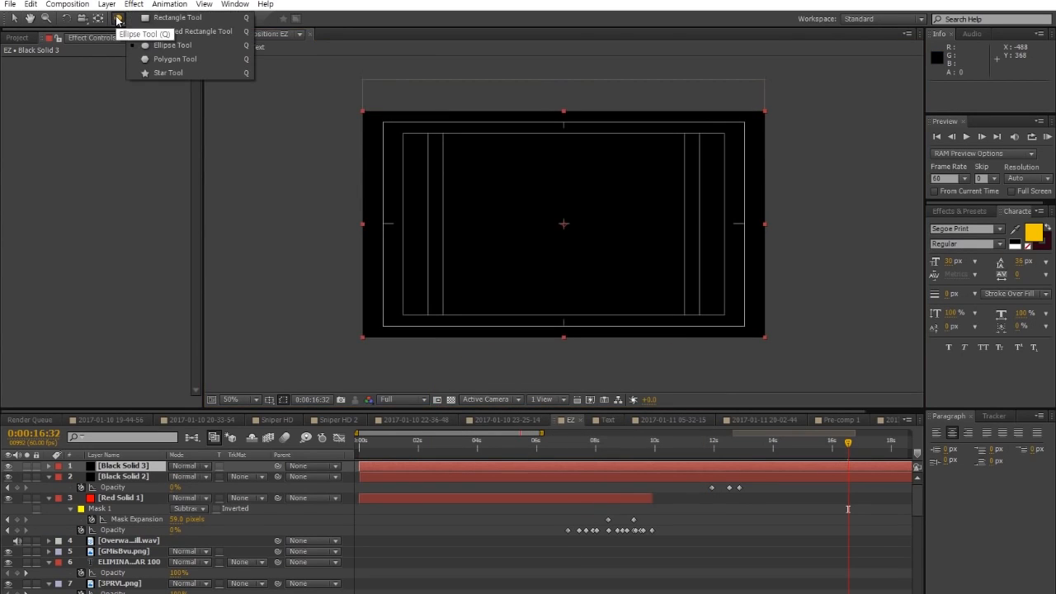
click(174, 18)
drag(287, 145, 837, 287)
click(190, 488)
click(194, 528)
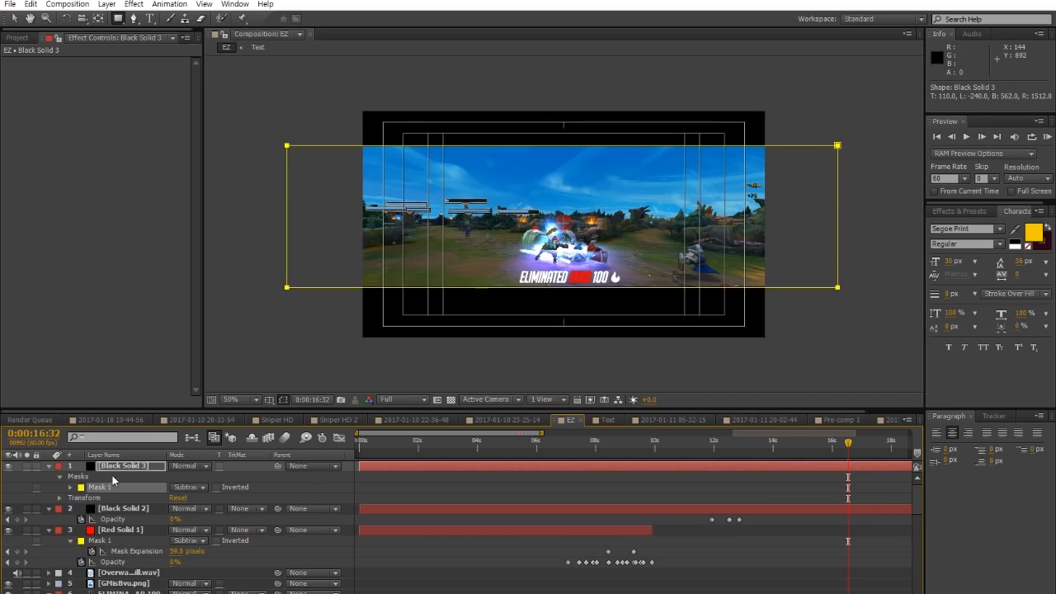
Set the opacity of the masked Black Solid 3 layer to 50%
click(116, 469)
key(t)
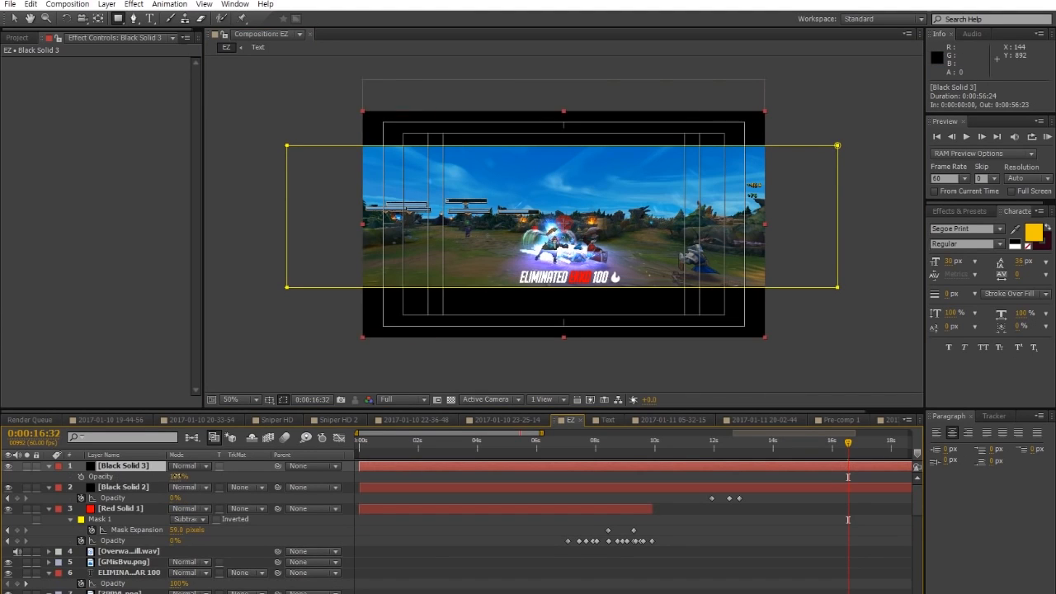
text(0)
key(Return)
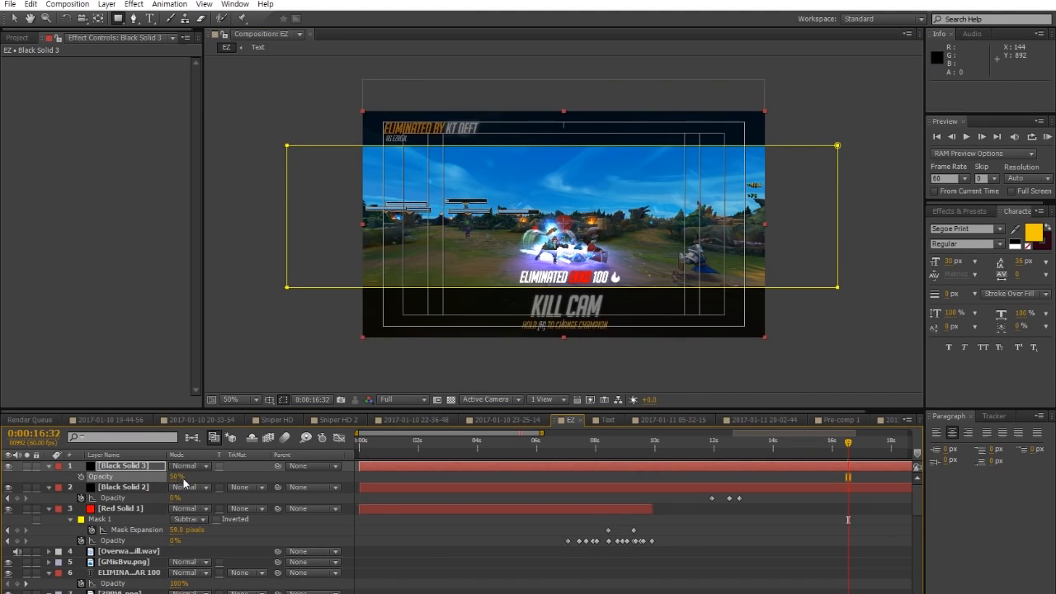
click(183, 480)
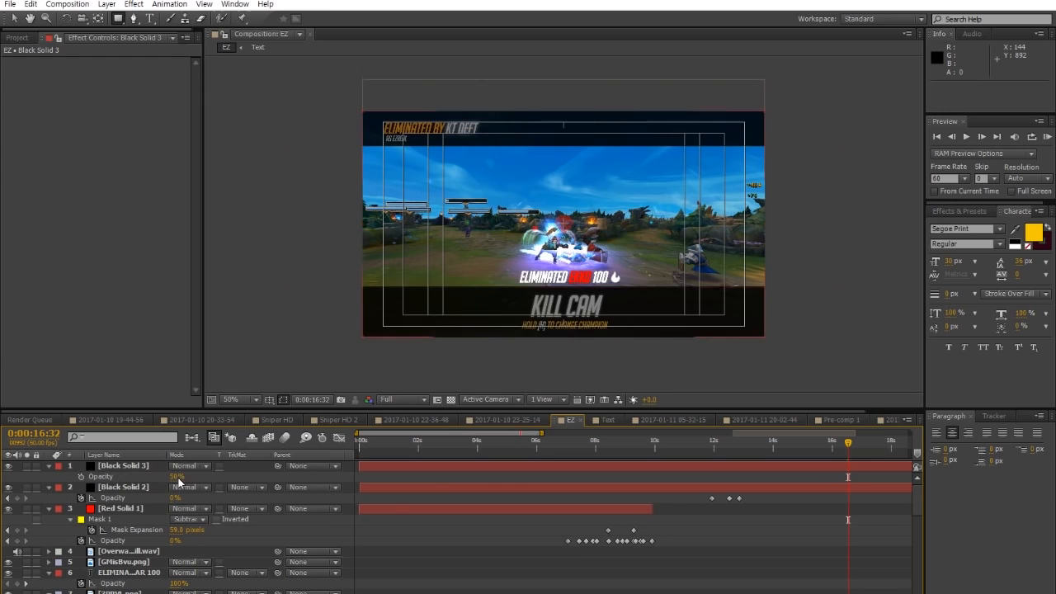
Review the Black Solid 2 opacity transition from 0:00:12:31 and go on to 0:00:16:44
click(131, 487)
click(729, 449)
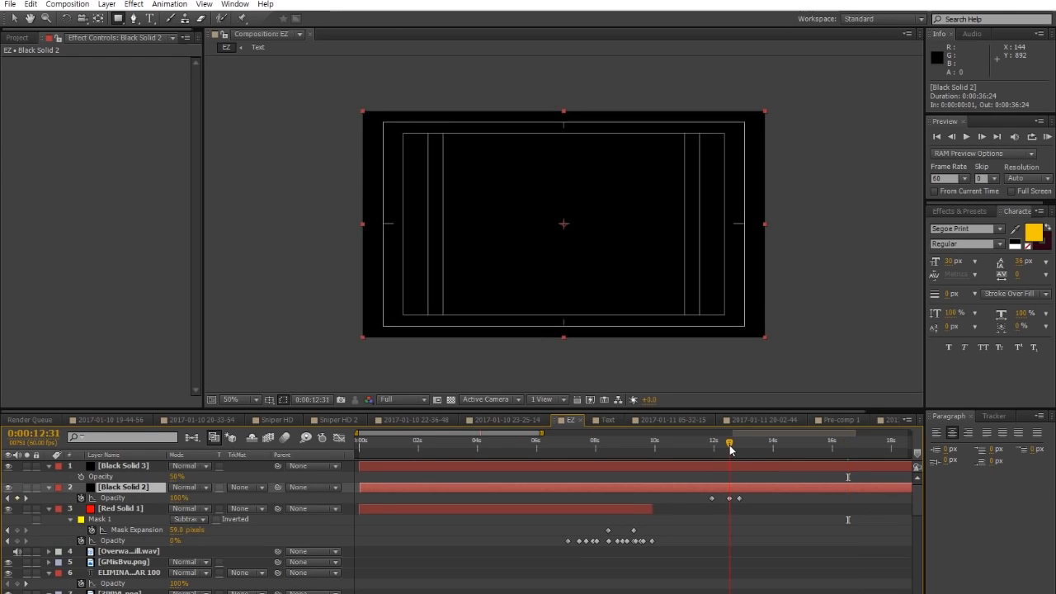
drag(729, 449, 764, 451)
click(854, 446)
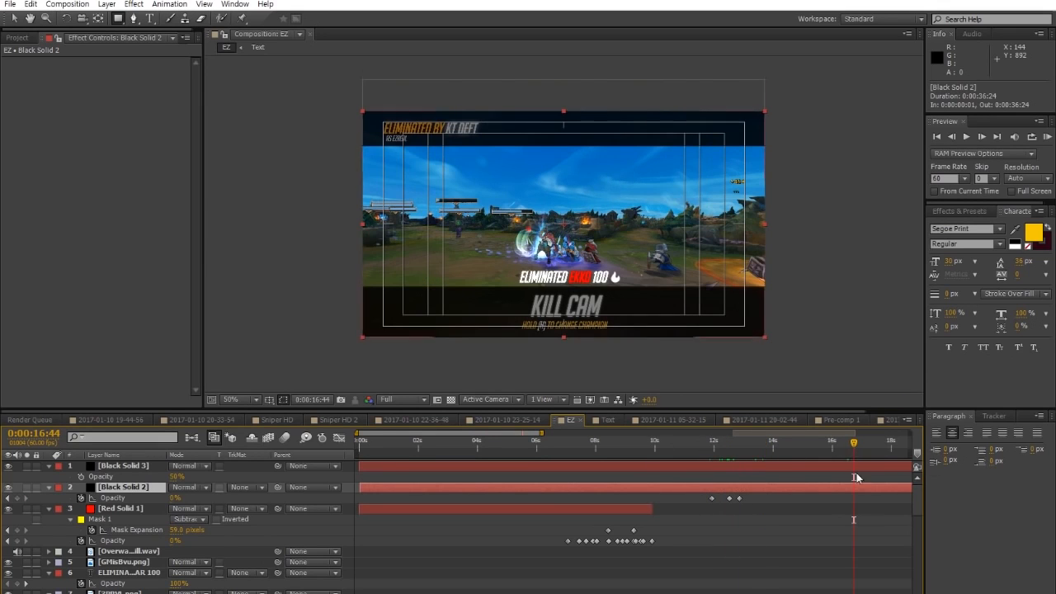
Check the original letterbox mask on Black Solid 1 and hide the Black Solid 3 layer
scroll(763, 514, down, 5)
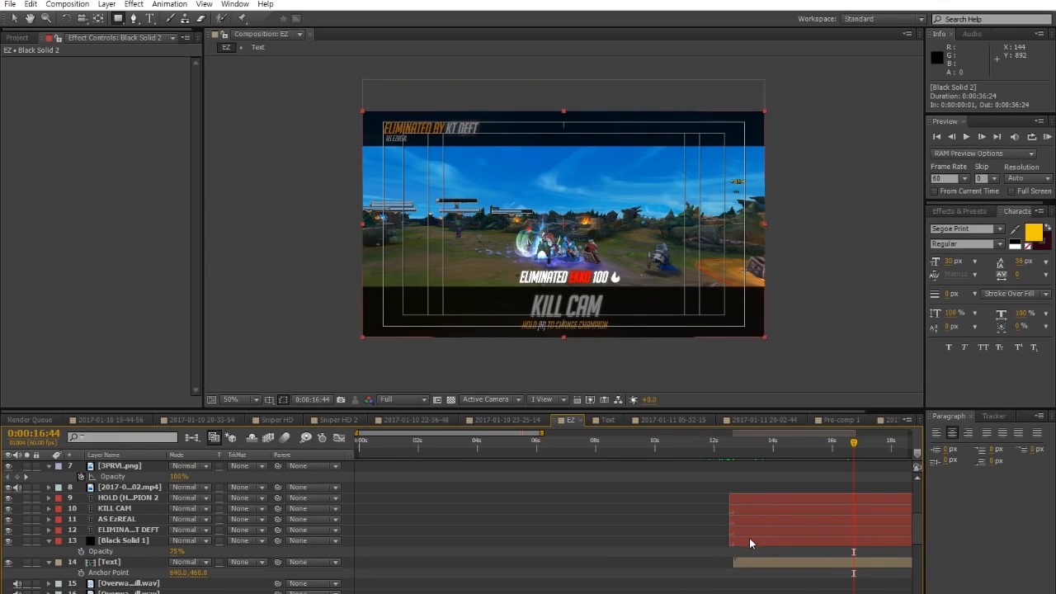
click(748, 543)
scroll(411, 513, up, 5)
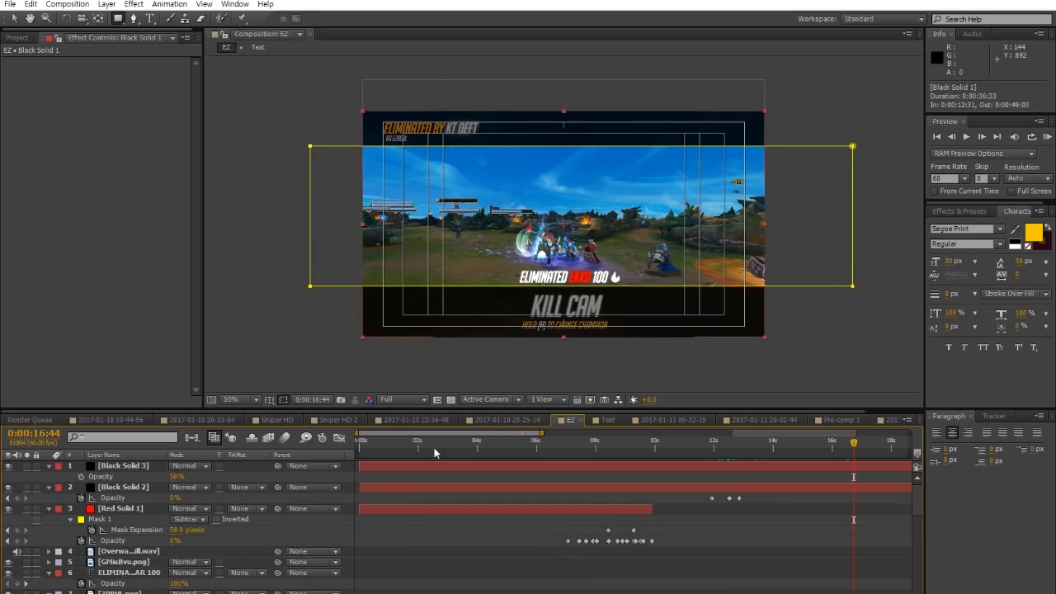
click(10, 469)
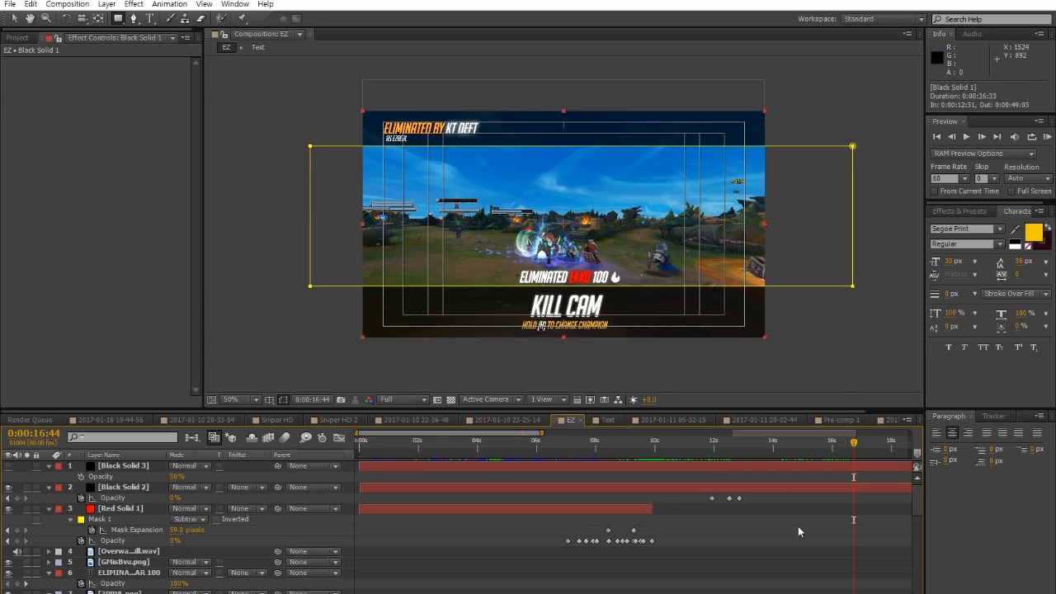
click(798, 532)
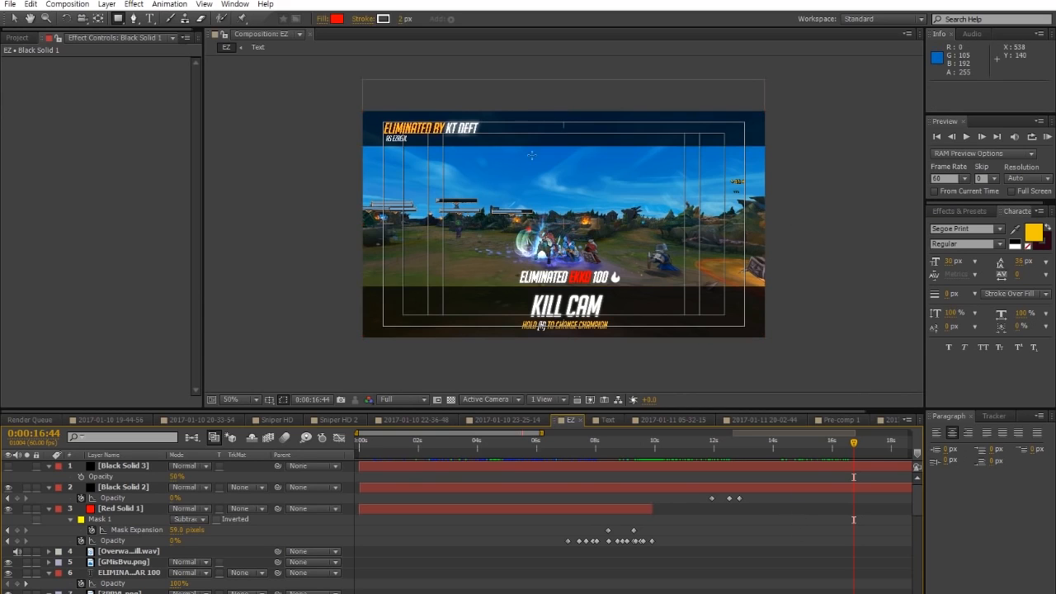
Add a text layer reading "yo whats upppp" over the sky in the composition
key(v)
drag(594, 198, 617, 257)
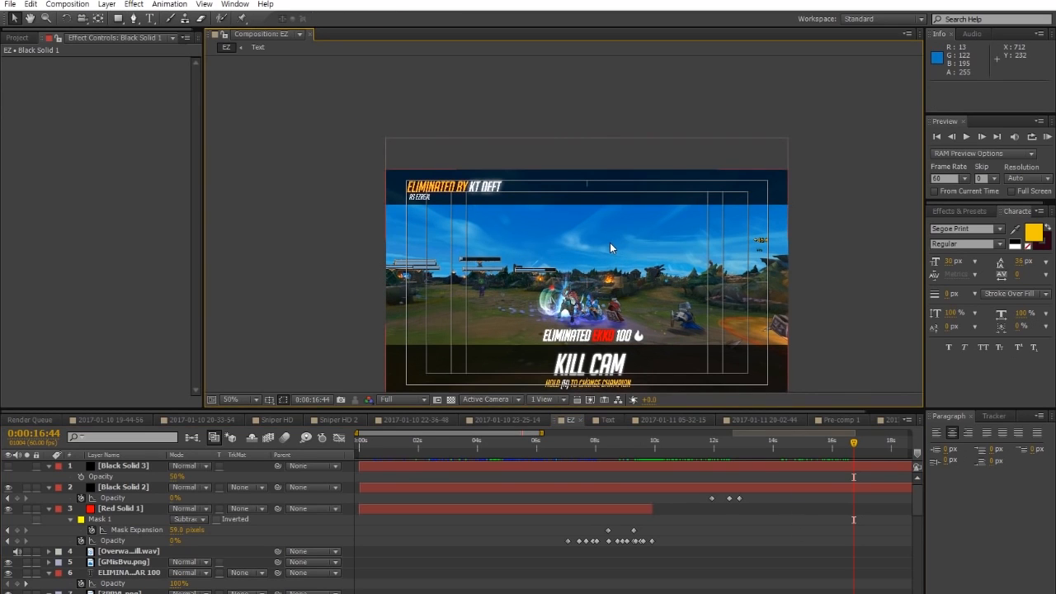
key(period)
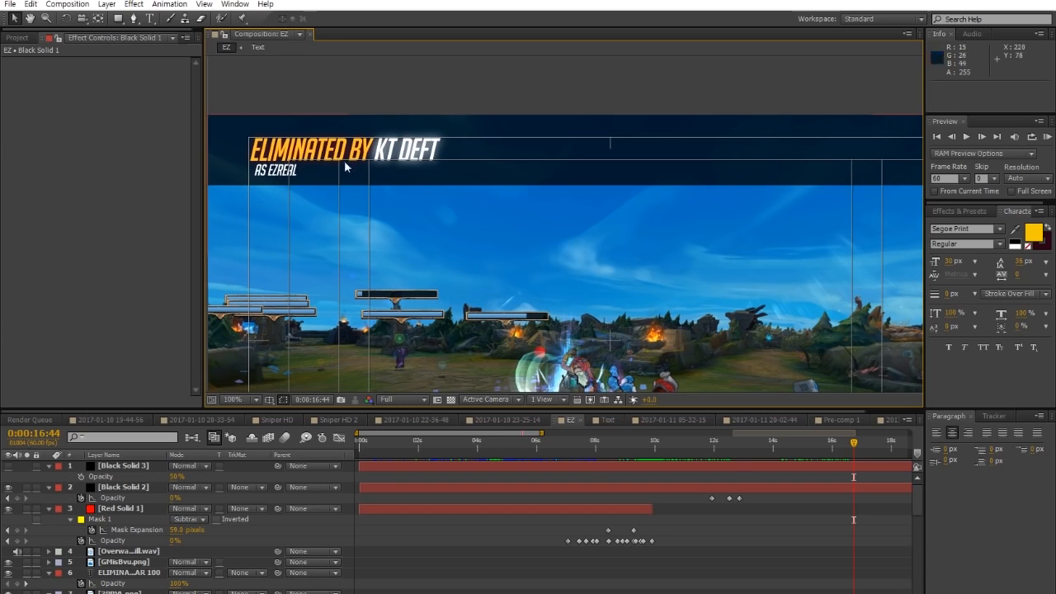
scroll(119, 545, down, 5)
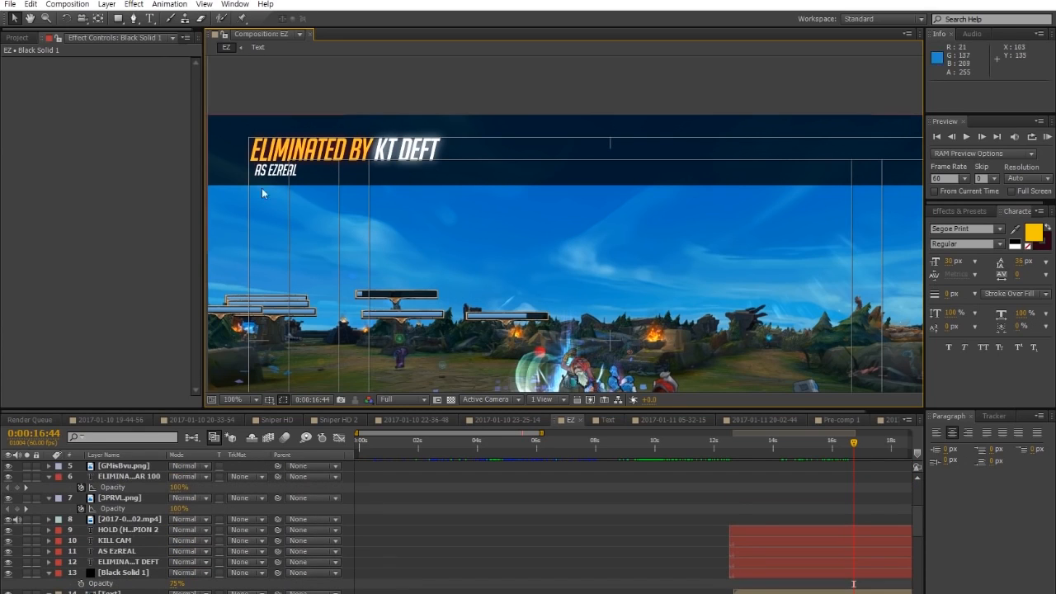
click(150, 20)
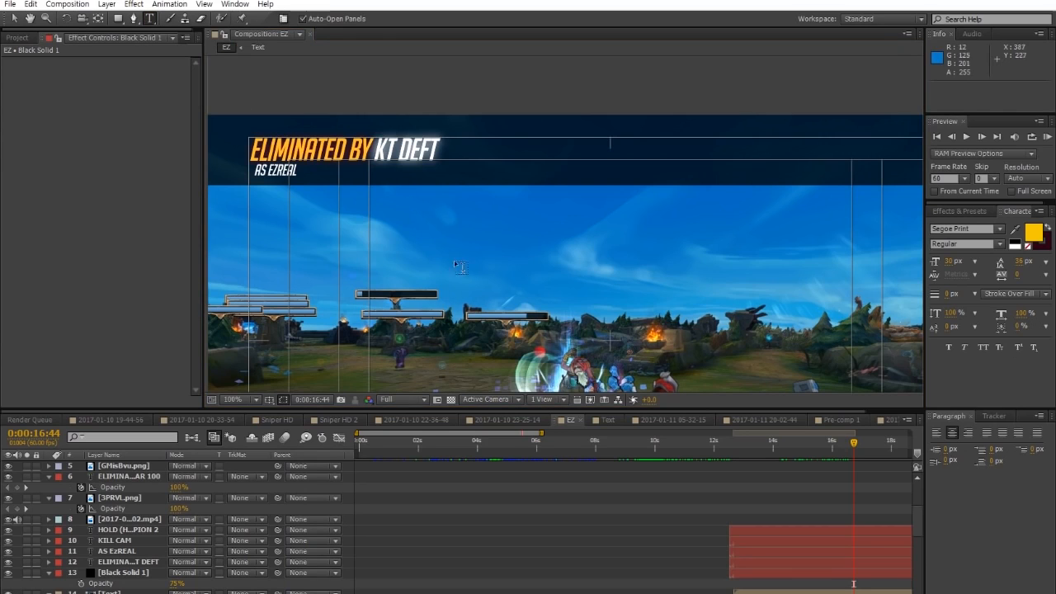
click(484, 289)
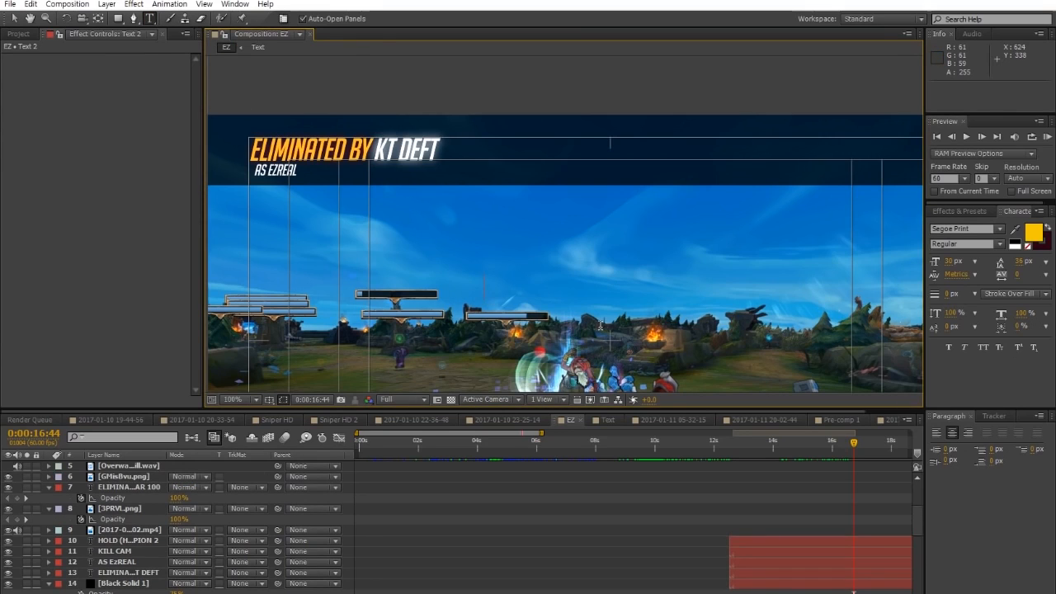
text(yo)
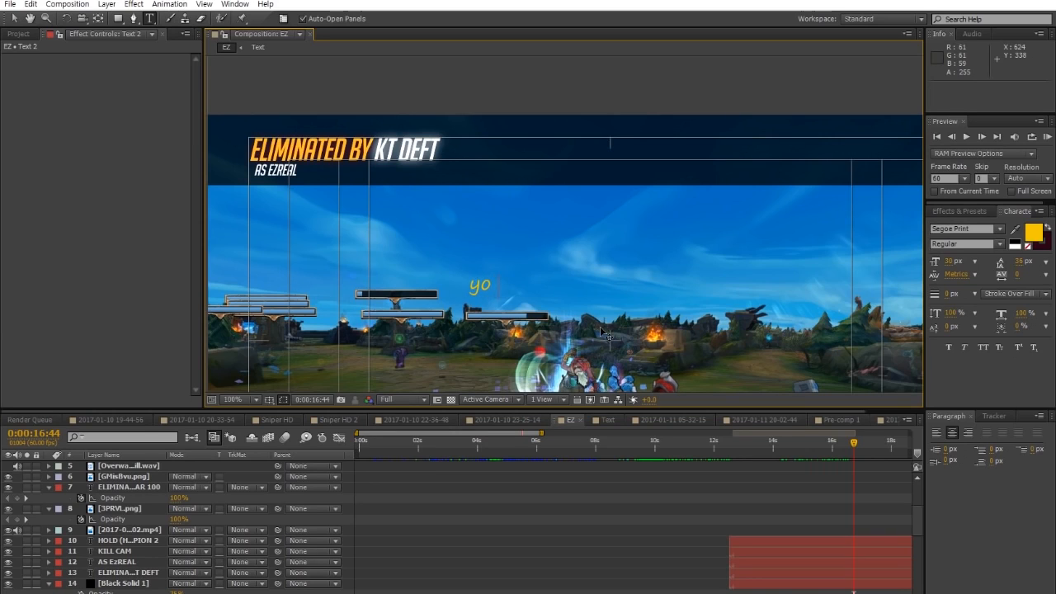
text( whats upppp)
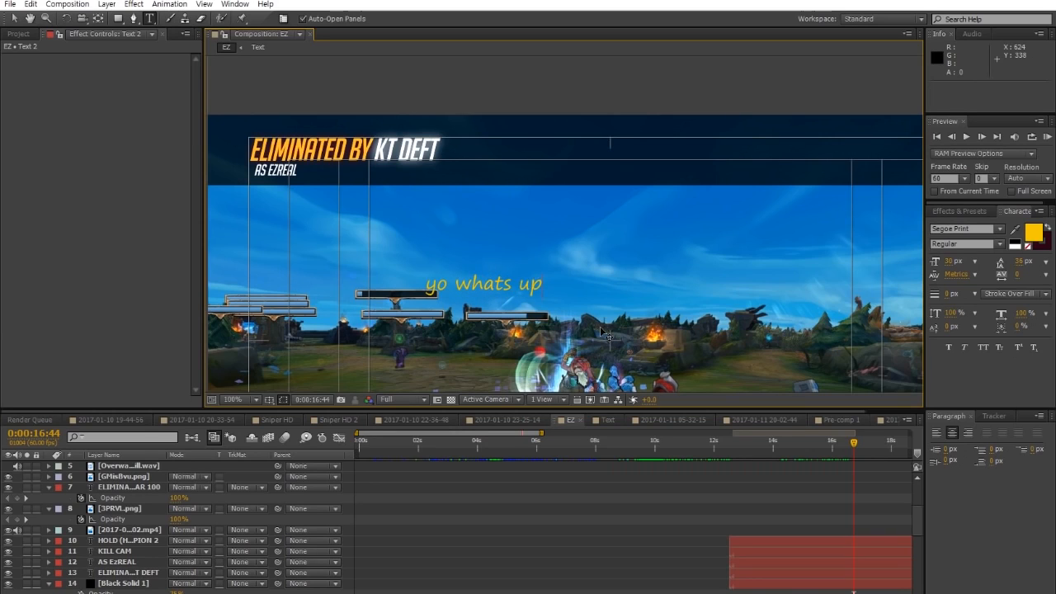
click(755, 509)
Set the new text to BigNoodleTitling Oblique at 56 px and place it in the upper black bar beside the ELIMINATED BY title
key(v)
click(504, 286)
click(974, 230)
text(big)
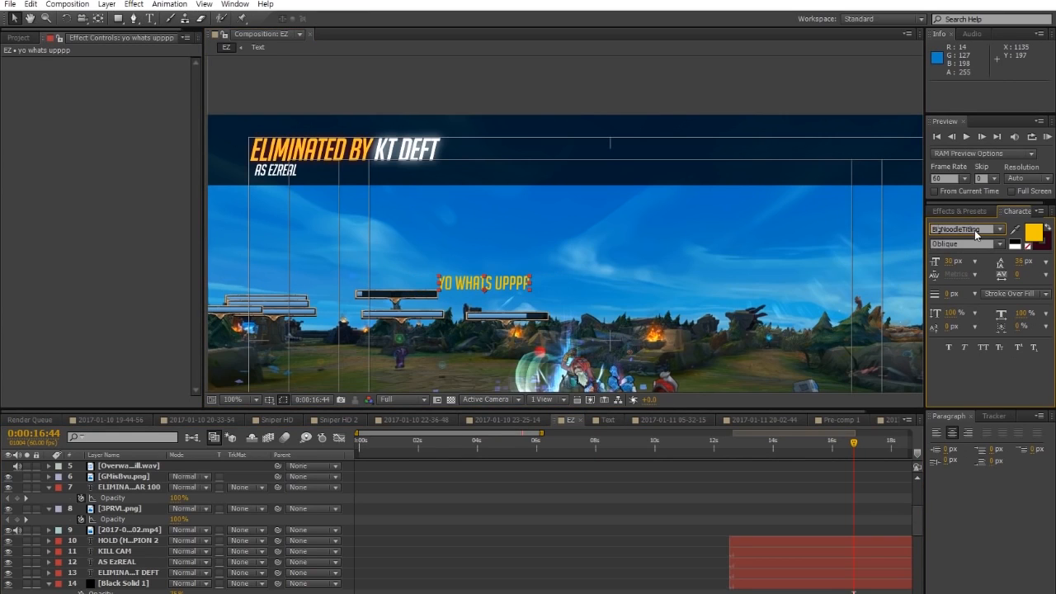
drag(502, 288, 552, 148)
drag(950, 261, 971, 261)
Recolor only the word UPPPP in the new text to white
drag(543, 137, 631, 139)
key(ctrl+t)
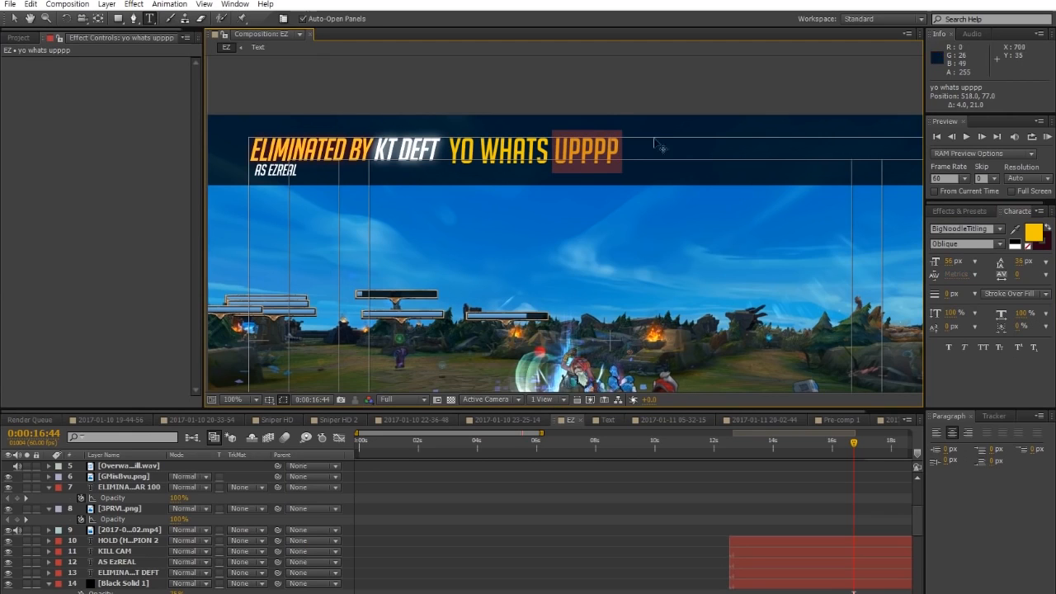
click(1034, 234)
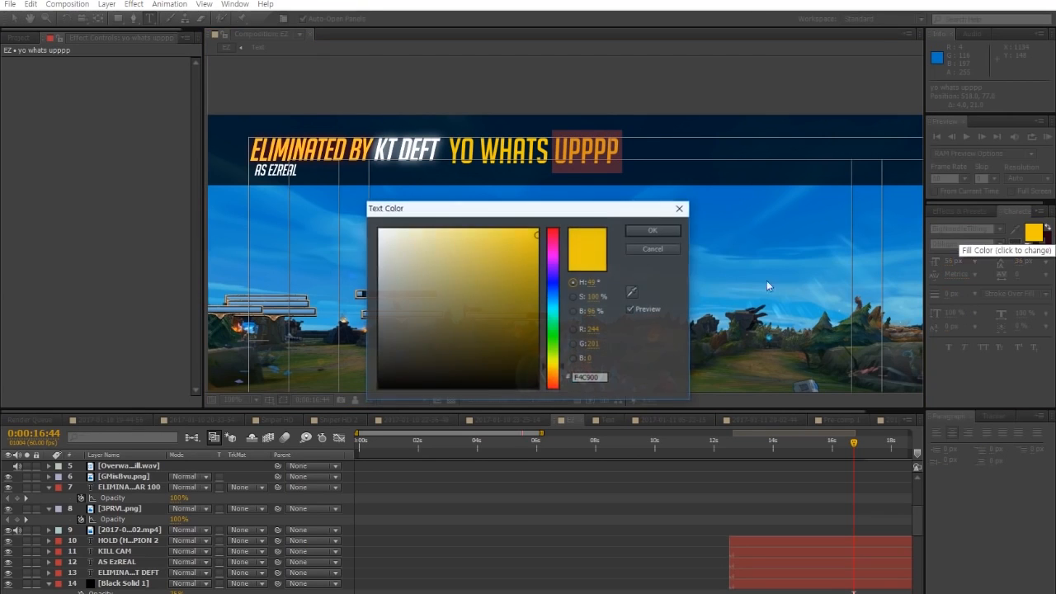
drag(440, 281, 377, 229)
click(663, 229)
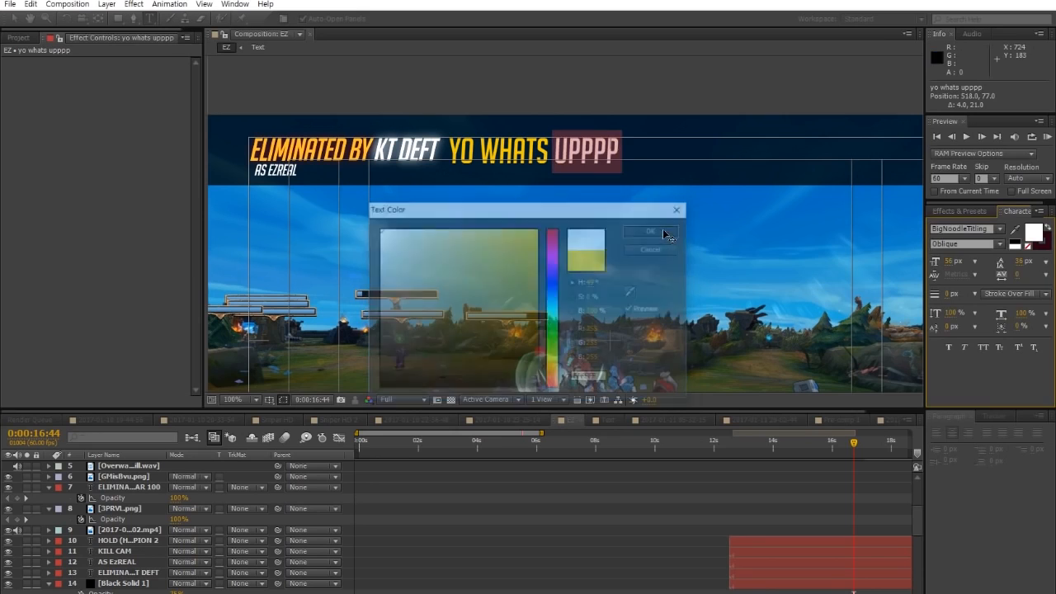
click(704, 507)
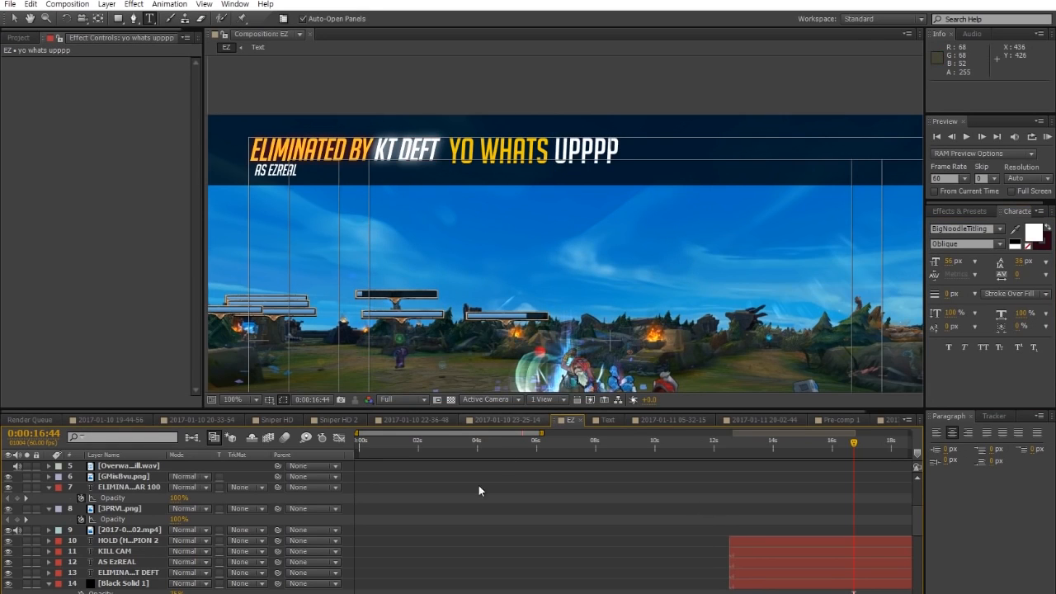
Apply a Glow effect to the yo whats upppp layer and set its Glow Threshold to 100%
scroll(724, 526, down, 3)
scroll(724, 525, up, 5)
scroll(724, 524, up, 3)
click(550, 463)
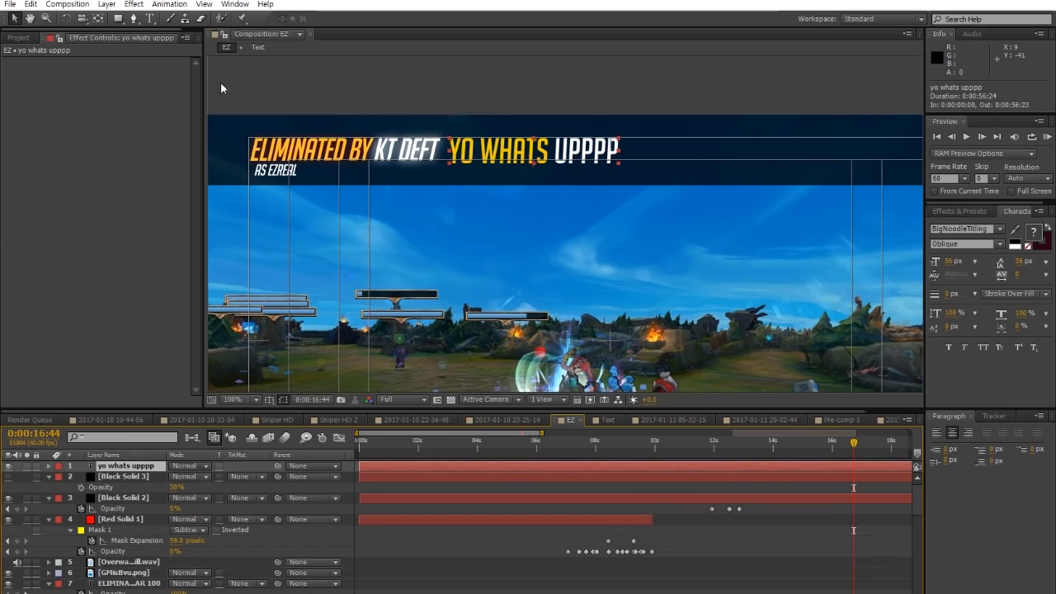
click(134, 5)
mouse_move(188, 281)
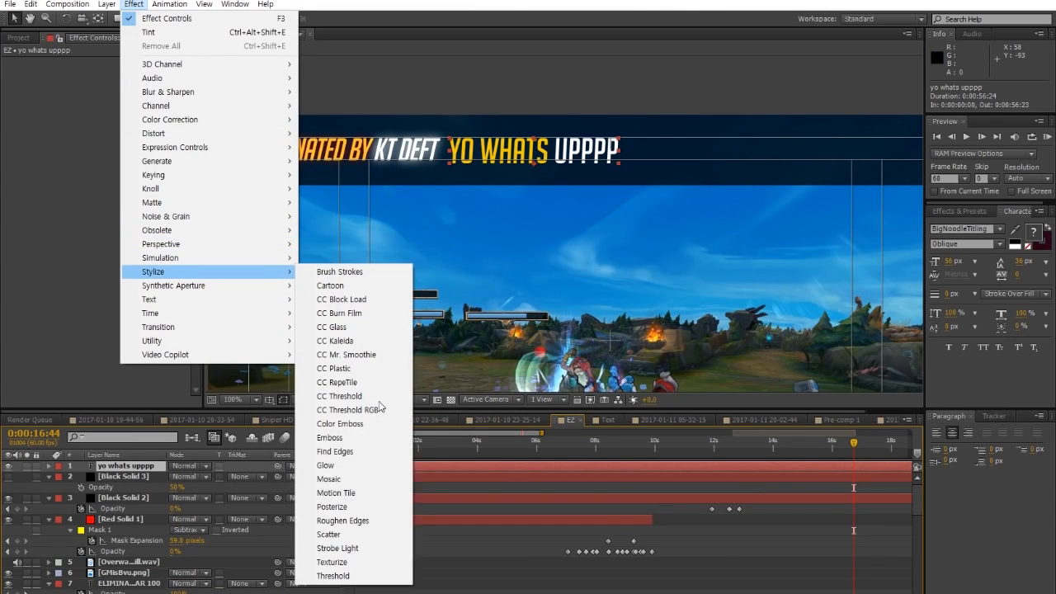
click(334, 466)
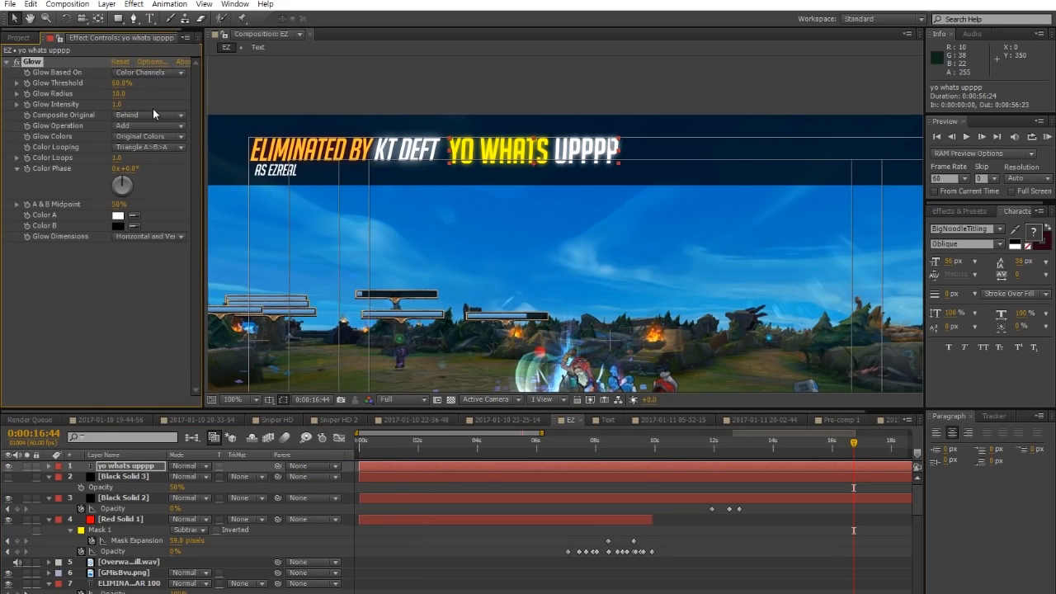
drag(157, 83, 173, 82)
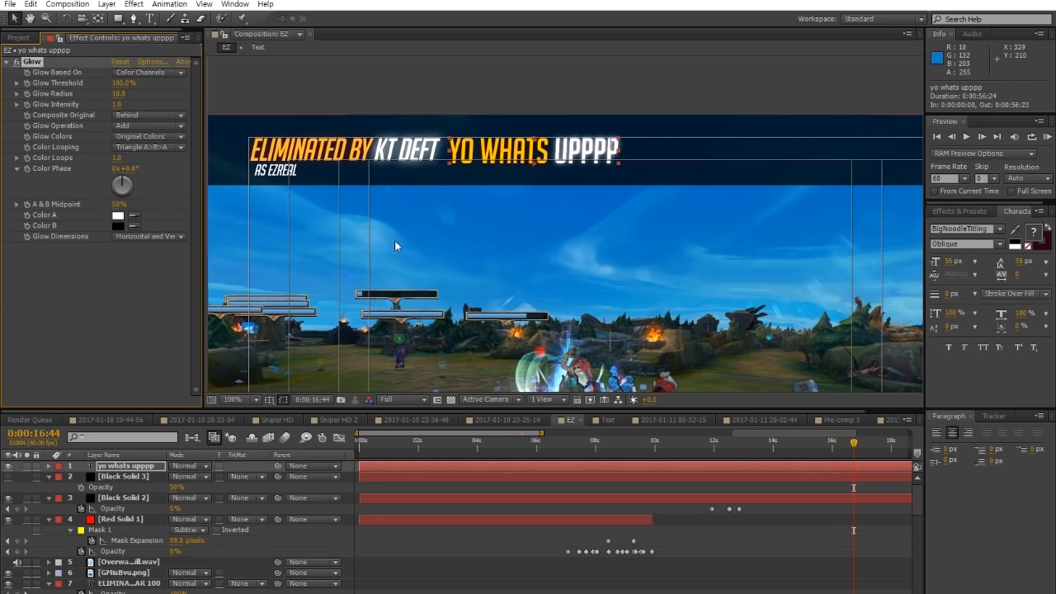
Inspect the KILL CAM layer's Glow settings and compare the glow on the new text with the ELIMINATED BY title
key(period)
drag(357, 156, 573, 257)
scroll(574, 256, down, 1)
scroll(783, 554, down, 5)
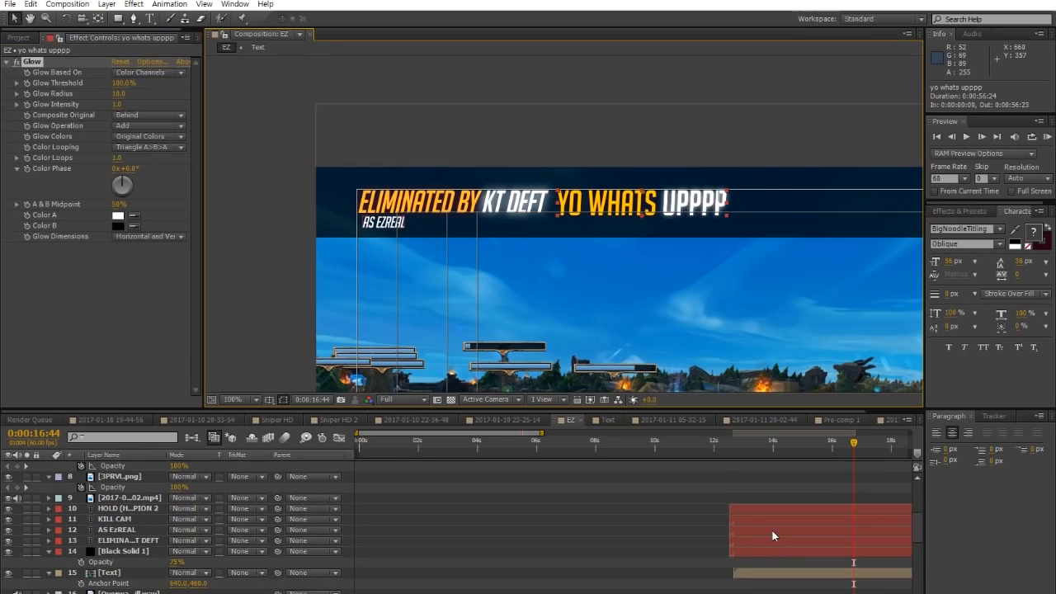
click(772, 530)
click(772, 519)
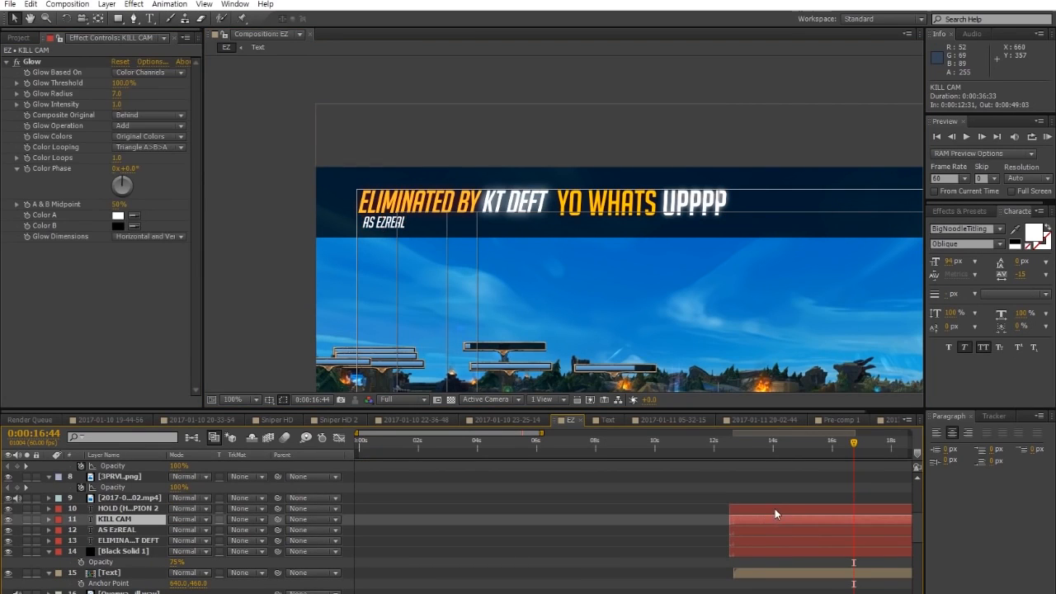
key(period)
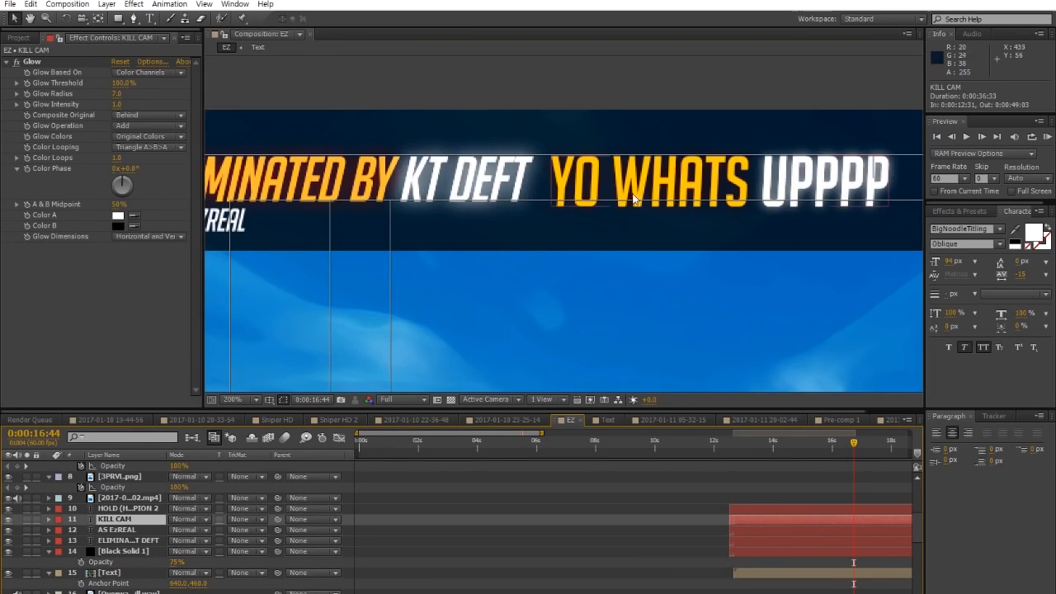
scroll(757, 497, up, 5)
Delete the Glow effect from the yo whats upppp layer and apply a fresh Glow from the Stylize effects
click(756, 466)
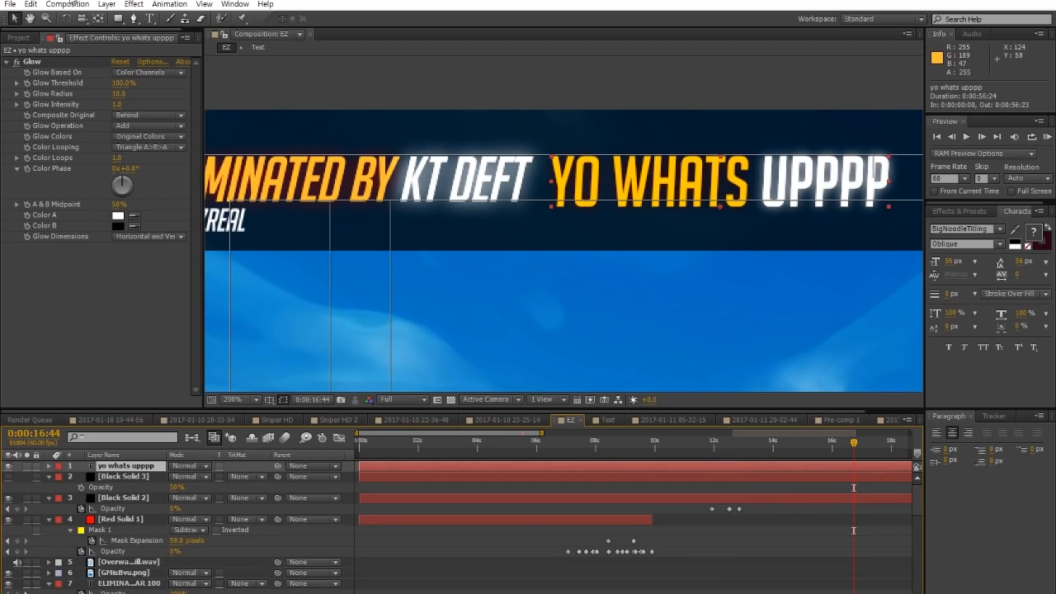
click(38, 64)
key(Delete)
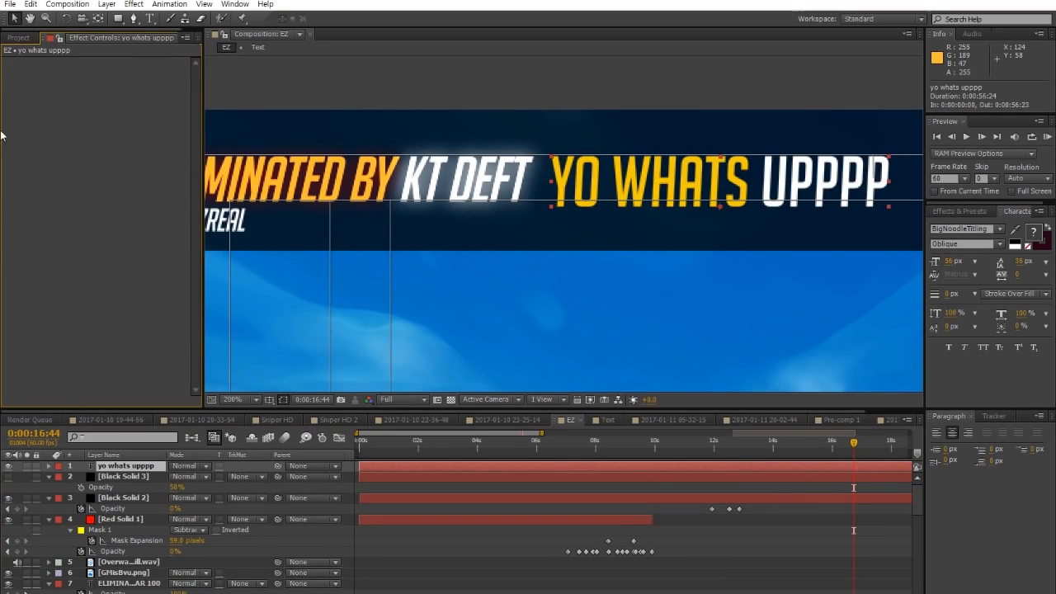
click(141, 10)
mouse_move(175, 272)
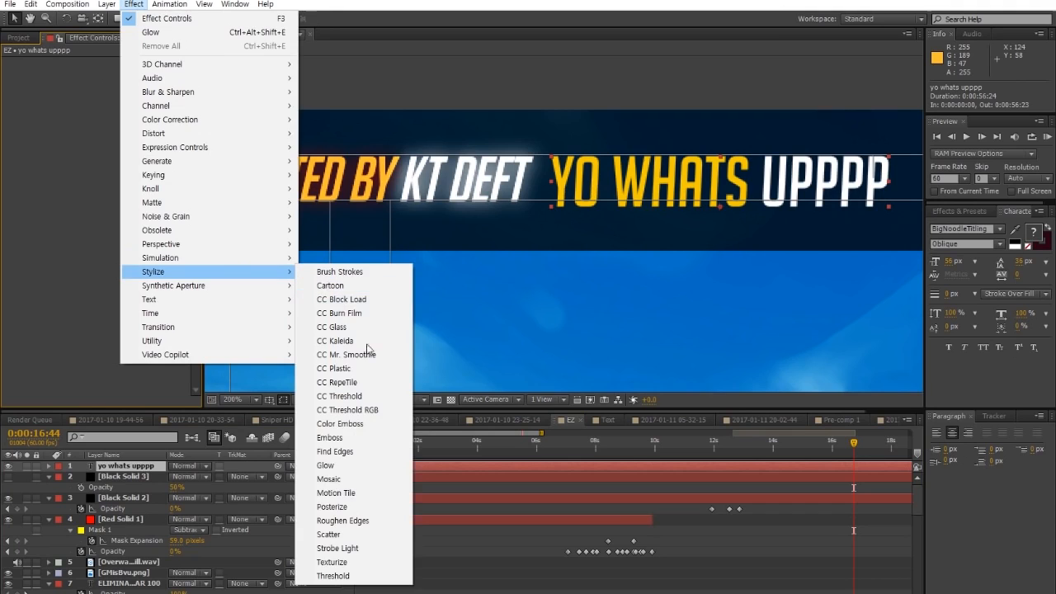
click(328, 466)
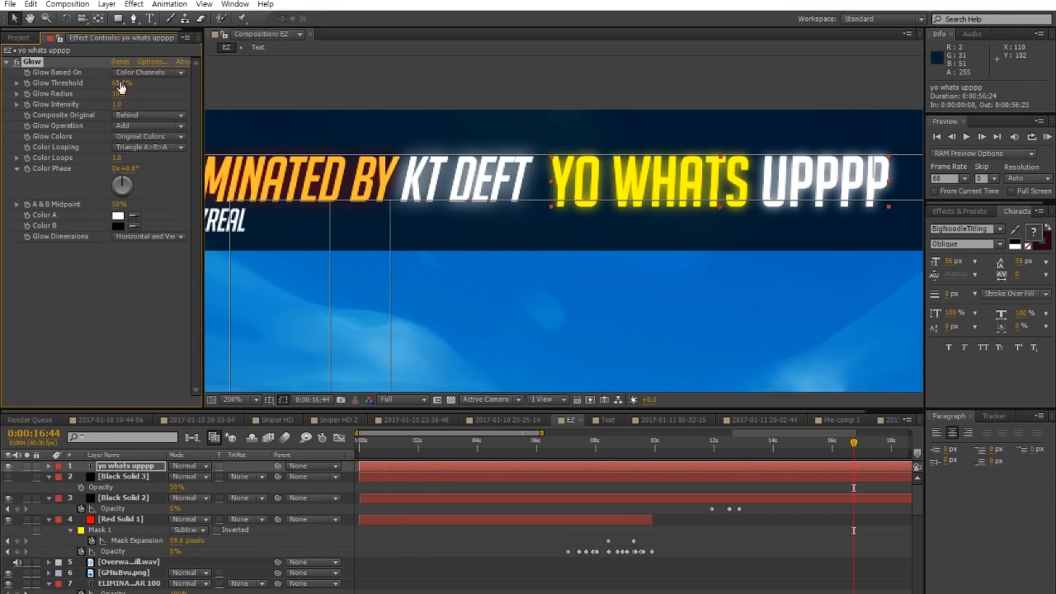
Set the new Glow's threshold to 91.4% and its radius to 14 on the yo whats upppp layer
drag(120, 86, 142, 81)
drag(131, 82, 1, 76)
drag(103, 89, 192, 95)
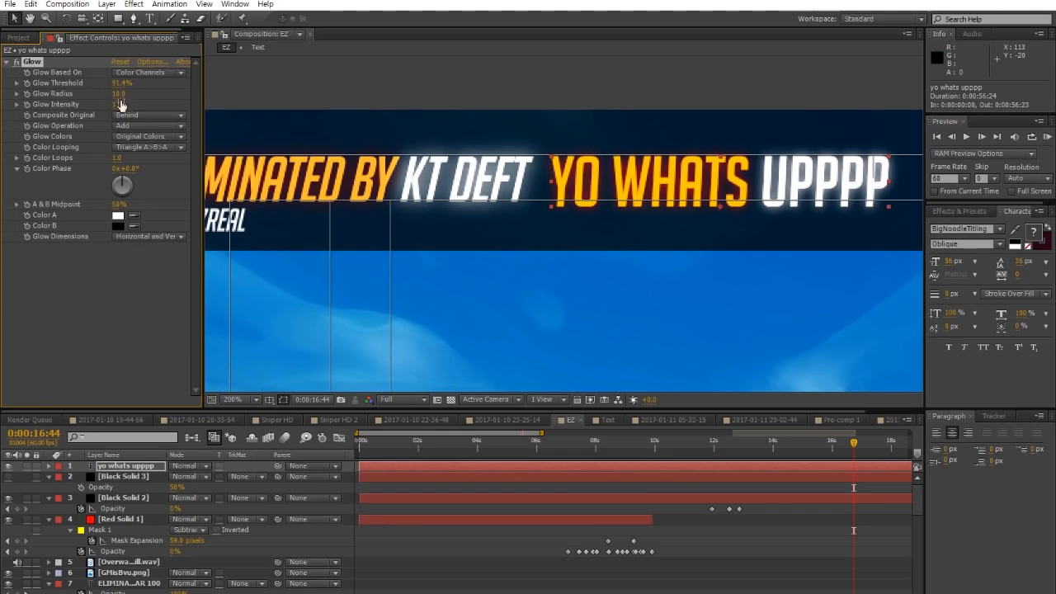
drag(118, 94, 112, 94)
mouse_move(23, 106)
mouse_down()
mouse_move(38, 108)
mouse_move(28, 106)
mouse_up()
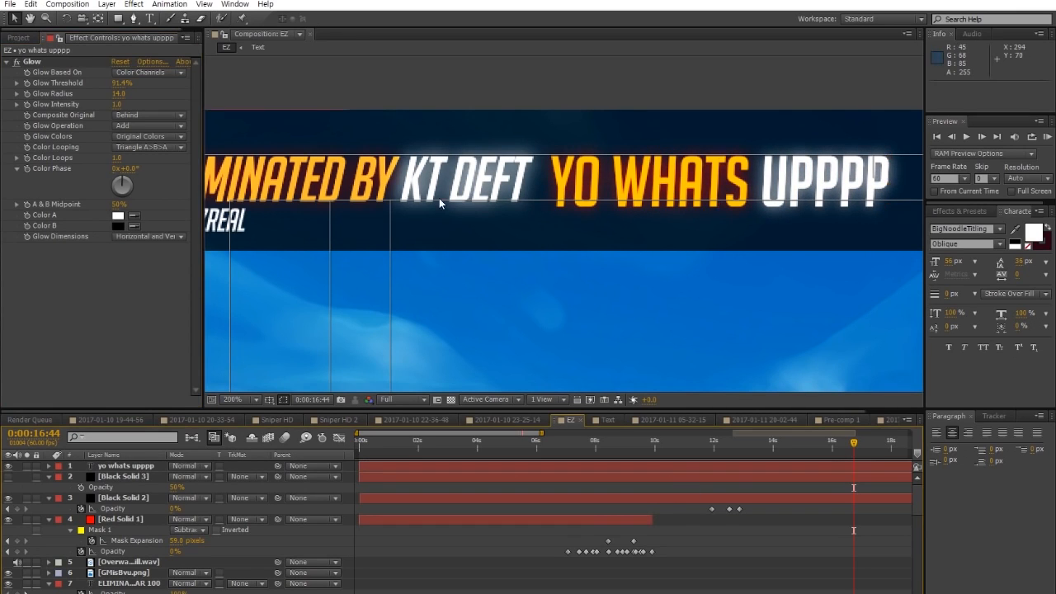
scroll(618, 264, down, 2)
scroll(714, 330, down, 1)
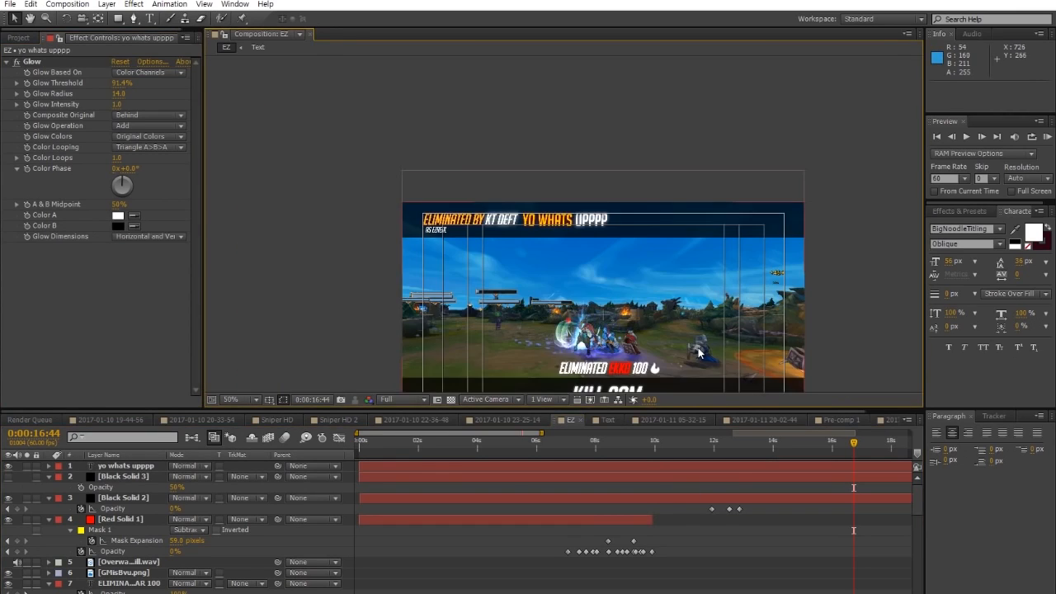
scroll(698, 353, up, 1)
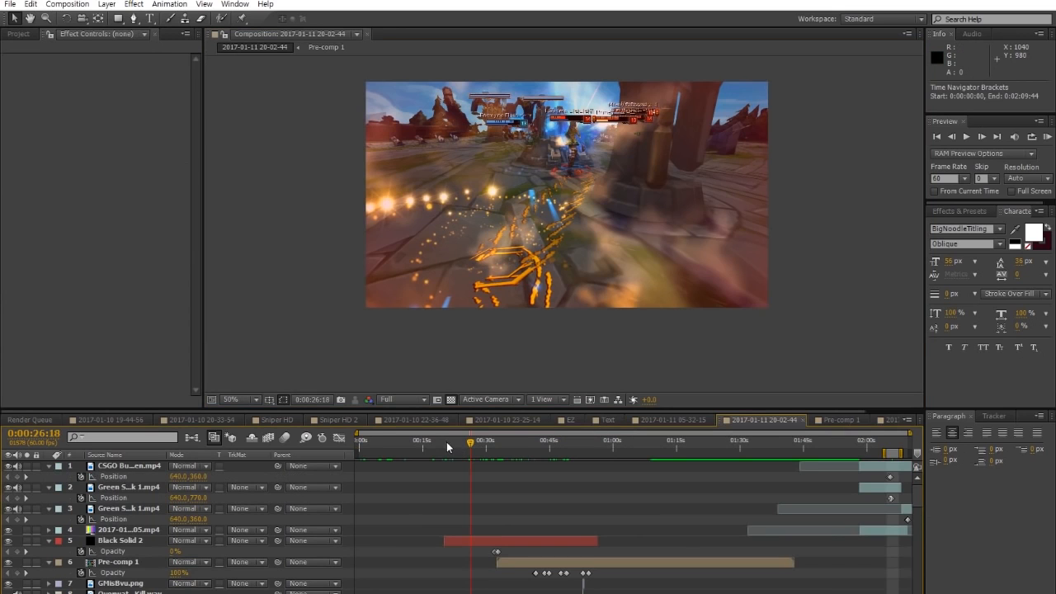
drag(441, 446, 539, 452)
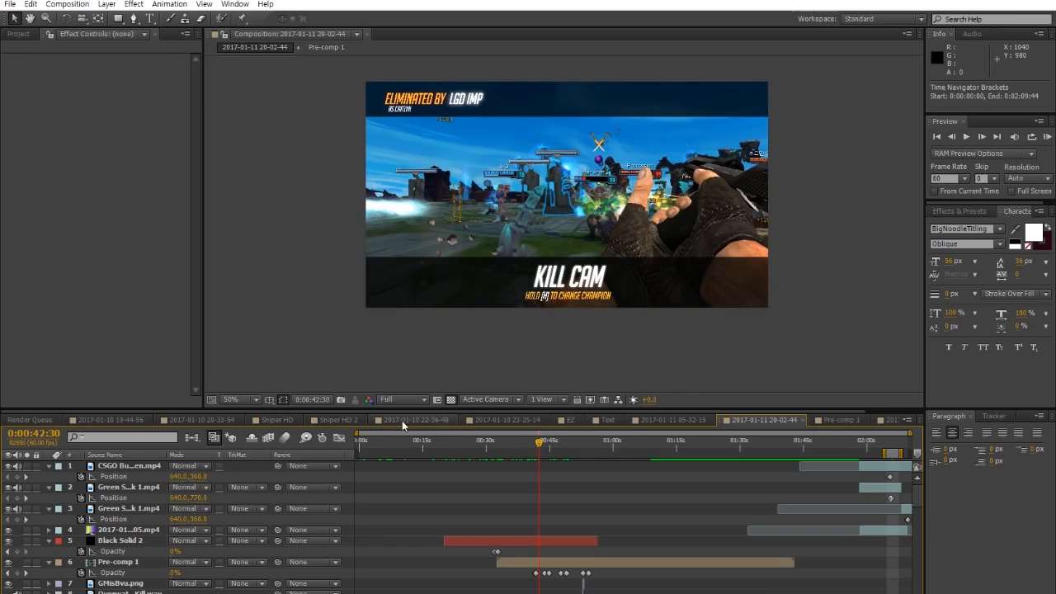
click(337, 420)
drag(451, 444, 473, 453)
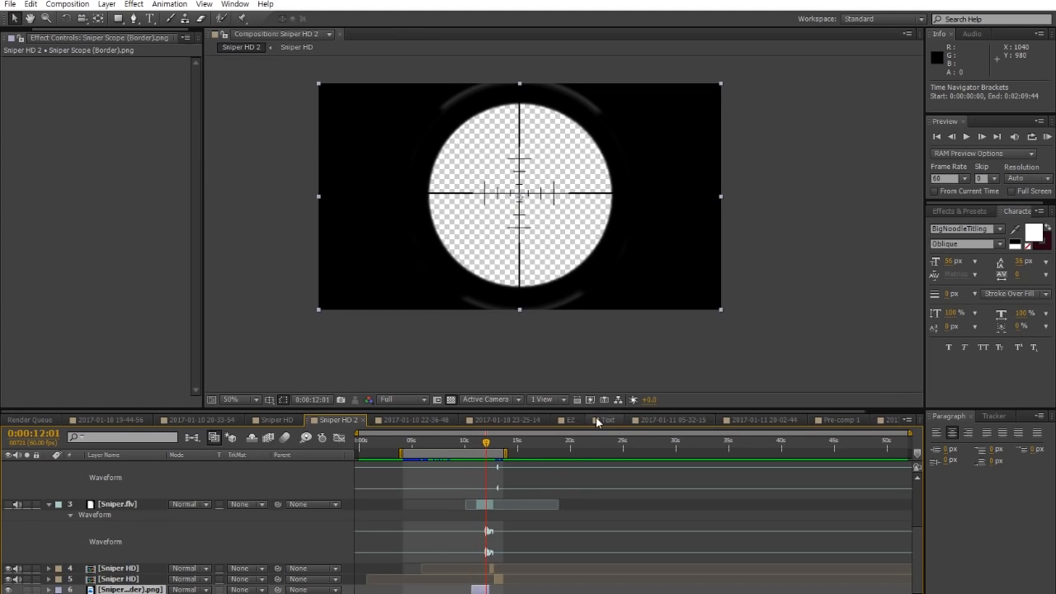
click(650, 421)
click(507, 421)
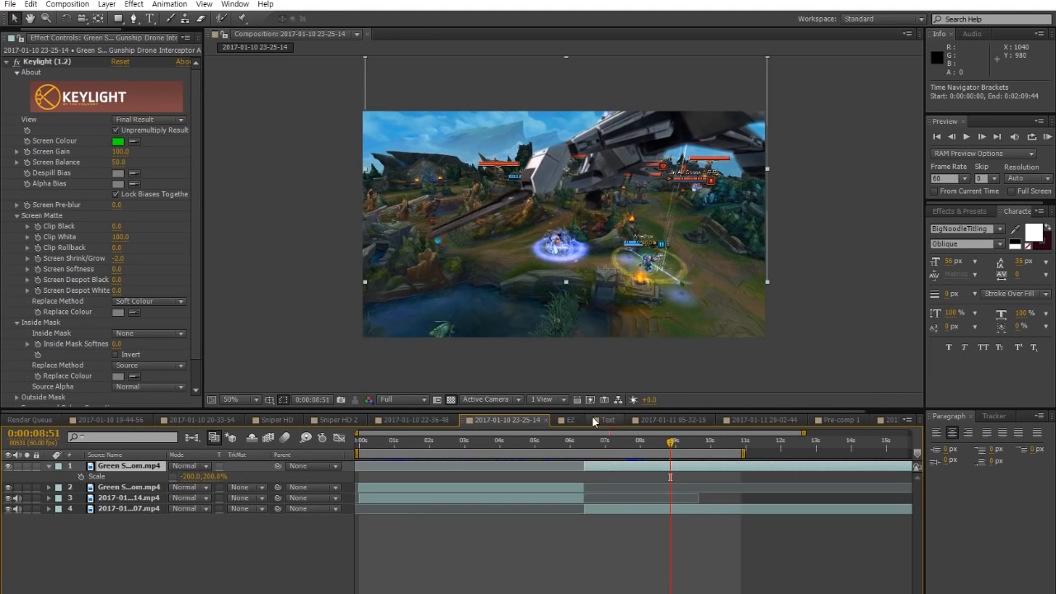
click(668, 420)
click(764, 420)
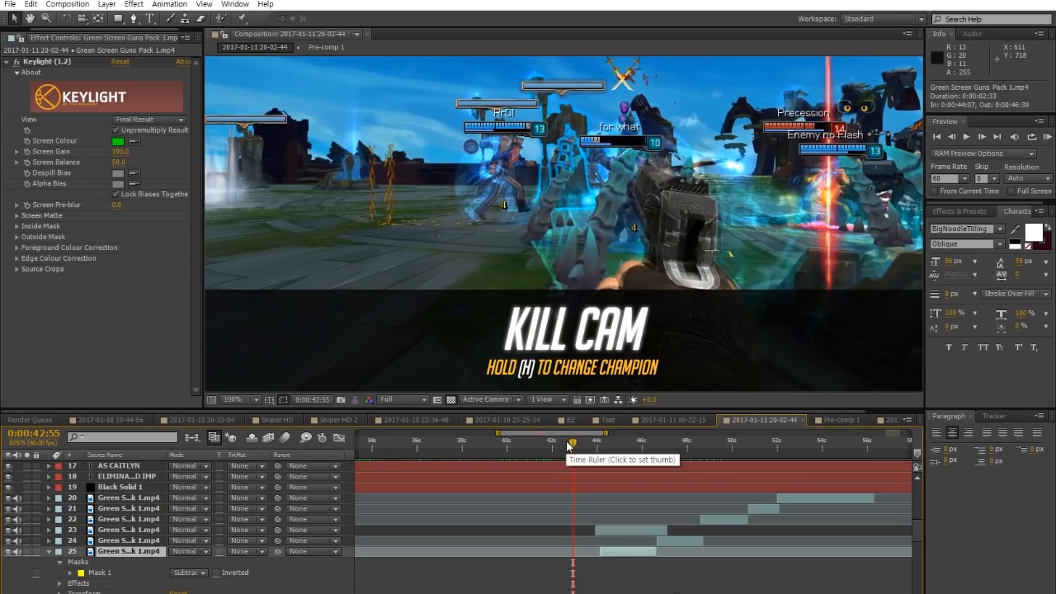
Set Mask 1 on the green screen gun clip in layer 25 to Add and check the masked area at 0:00:45:36
drag(579, 442, 611, 446)
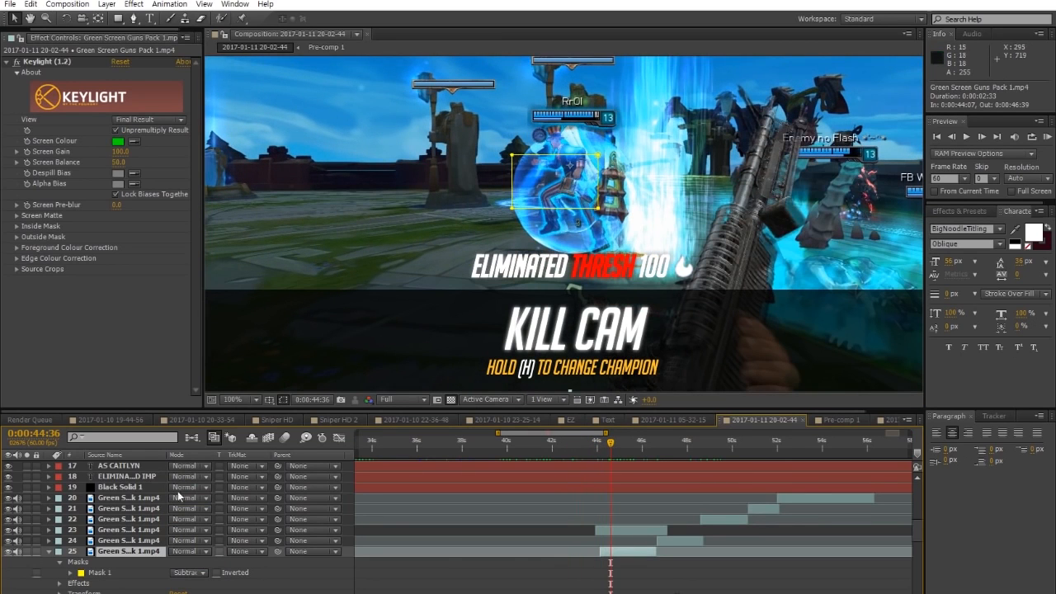
click(188, 573)
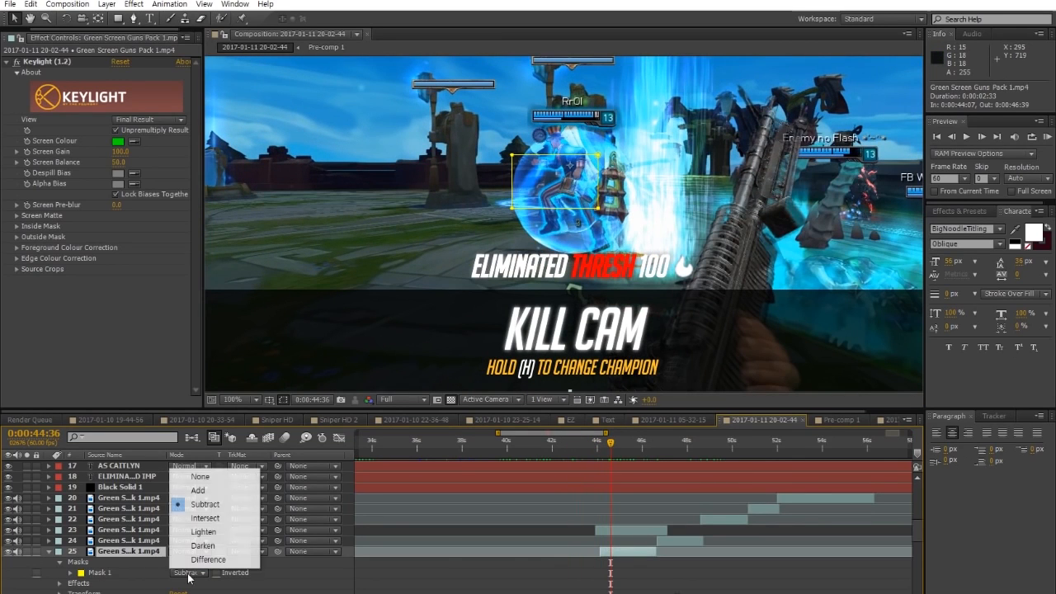
click(212, 491)
key(period)
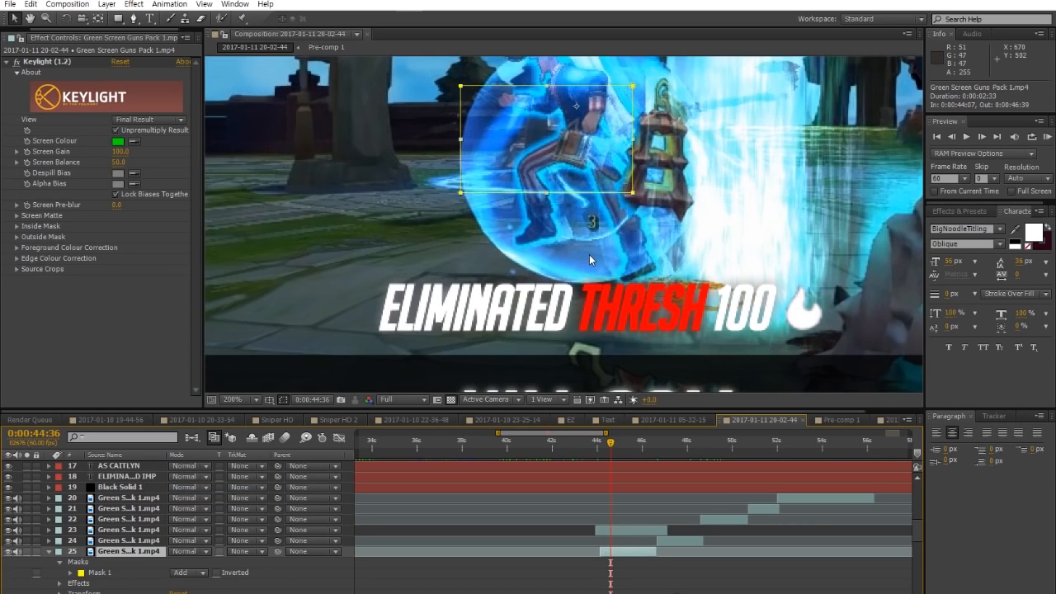
drag(611, 444, 627, 444)
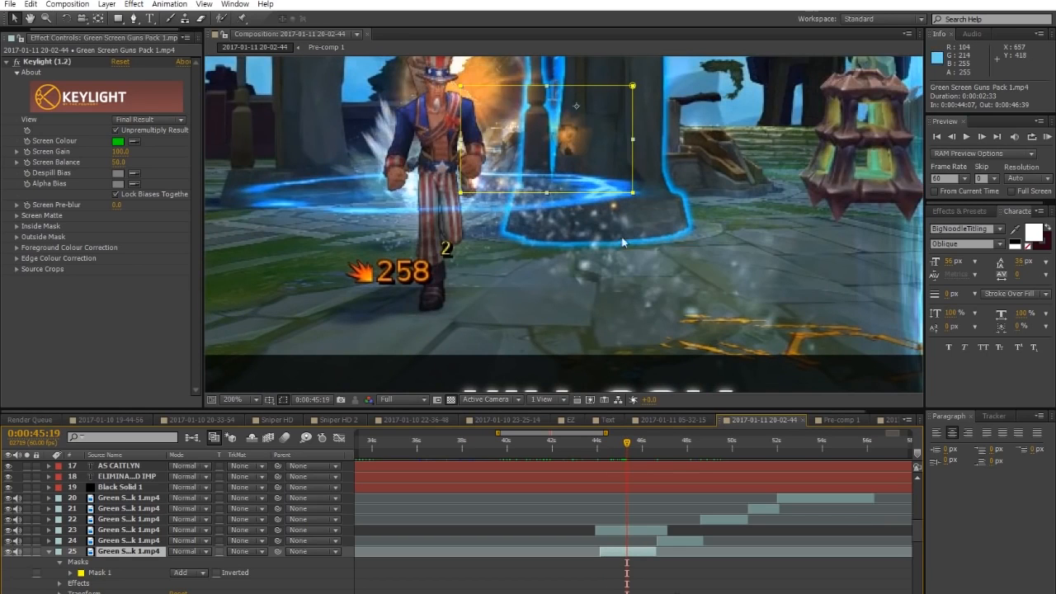
key(space)
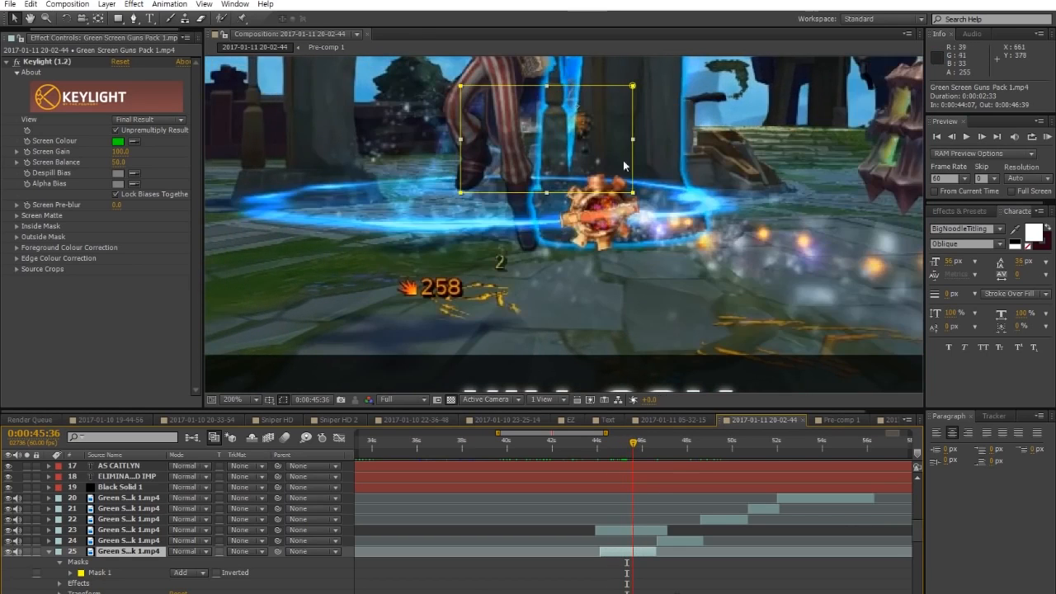
key(comma)
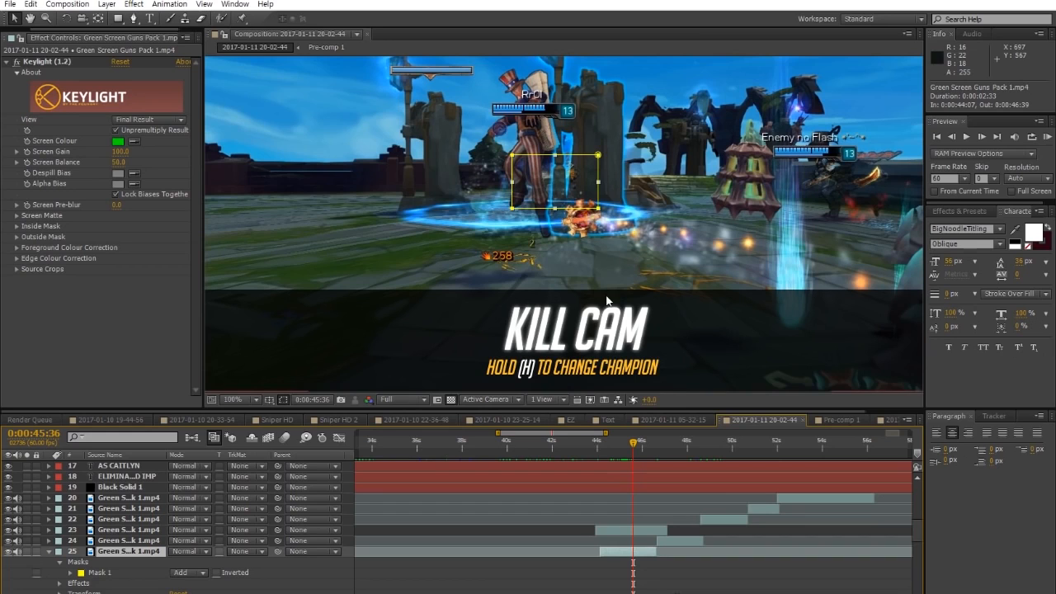
key(period)
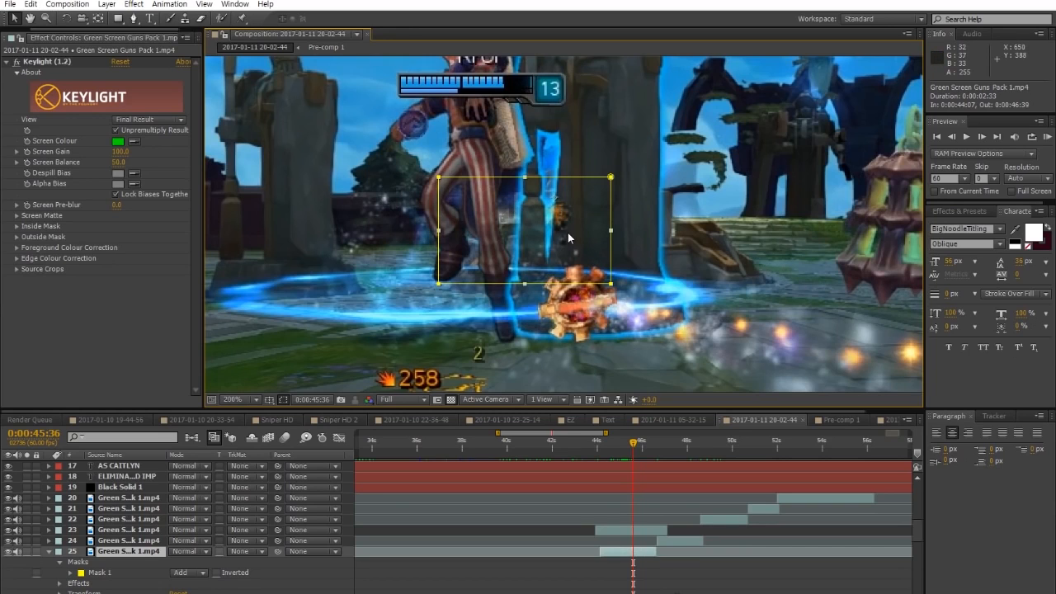
Set the mode of layer 25's Mask 1 back to Subtract and view the whole frame
click(183, 573)
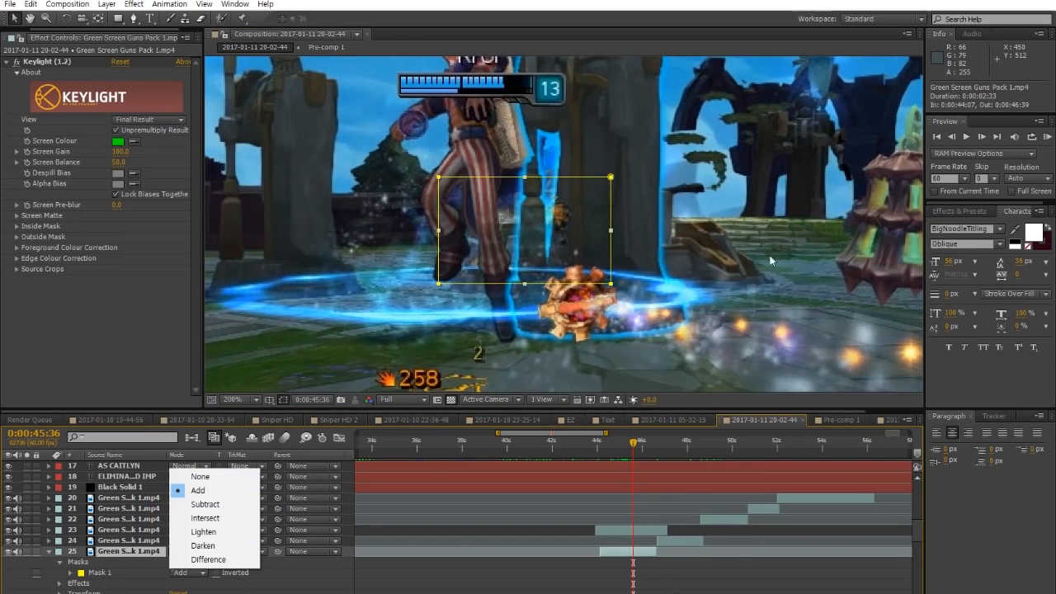
click(205, 504)
scroll(488, 208, down, 1)
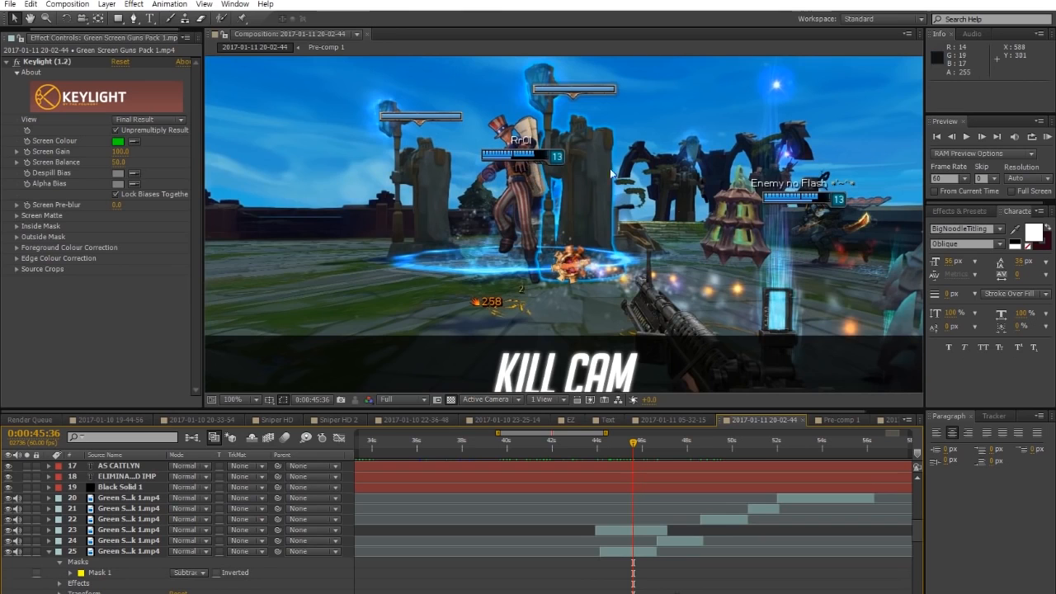
scroll(646, 244, down, 1)
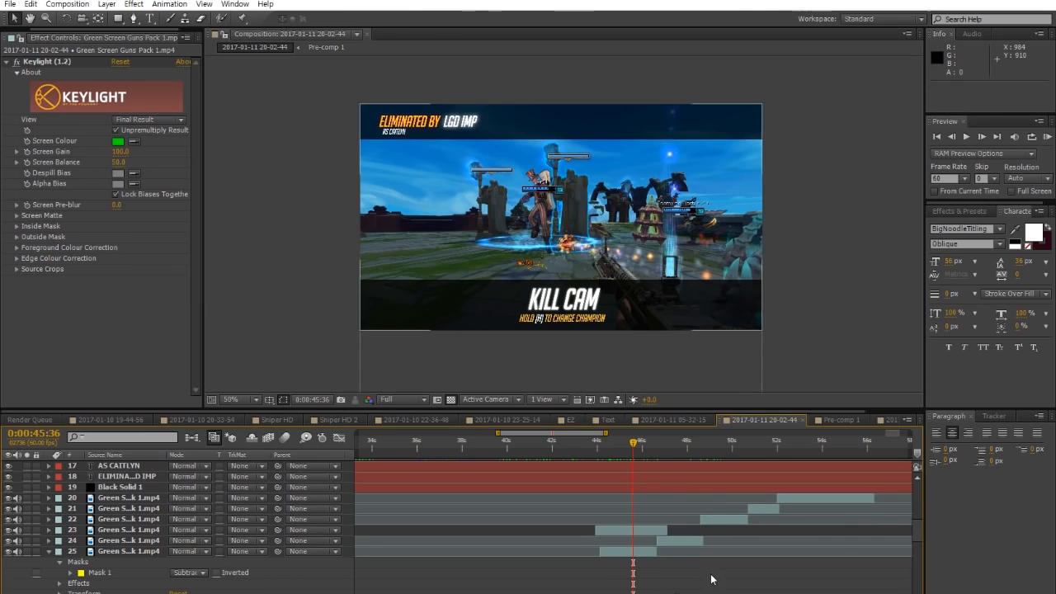
Show the Position keyframes of the gun clip in layer 24 and examine them around 0:00:48:24
click(643, 444)
drag(643, 447, 698, 453)
click(682, 541)
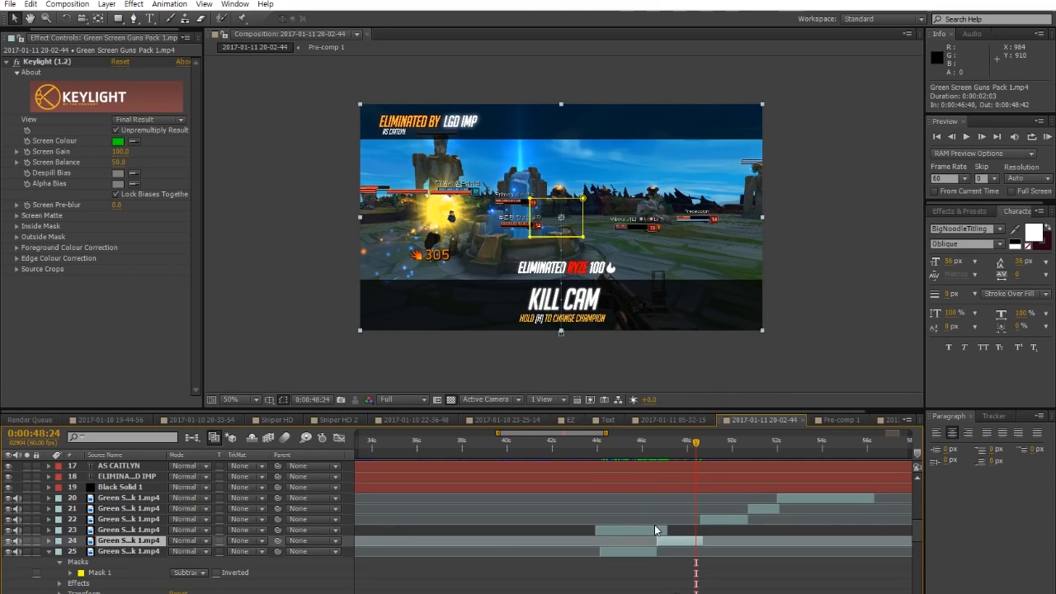
key(alt+shift+p)
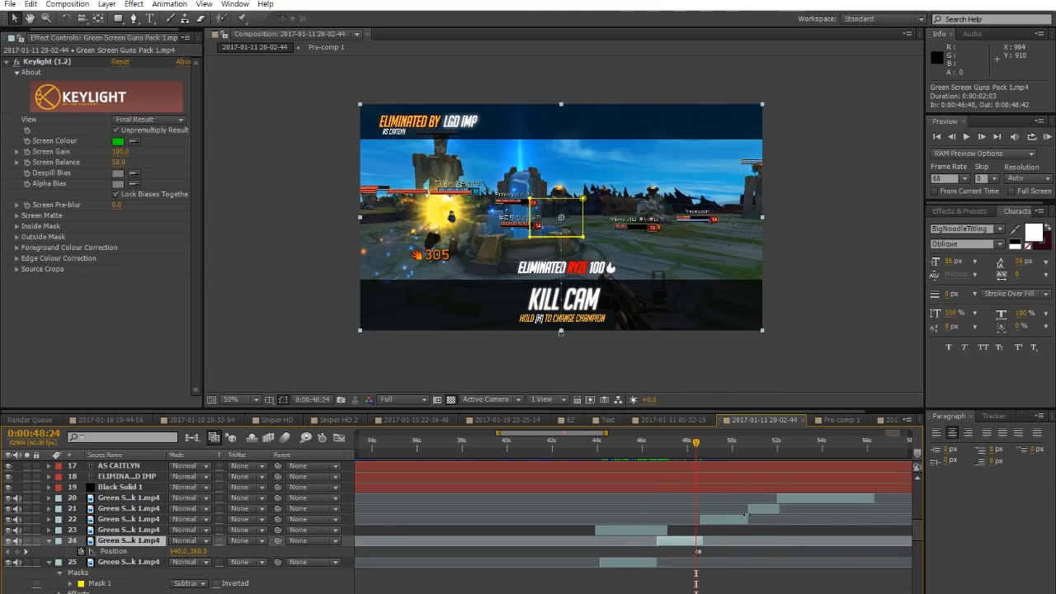
key(semicolon)
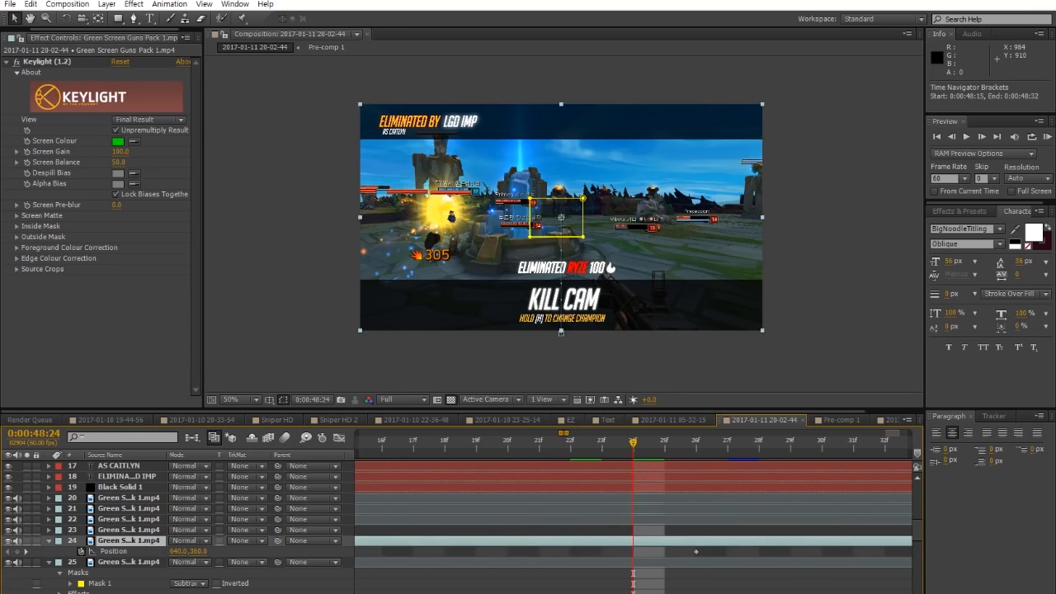
key(minus)
key(minus)
key(minus)
key(minus)
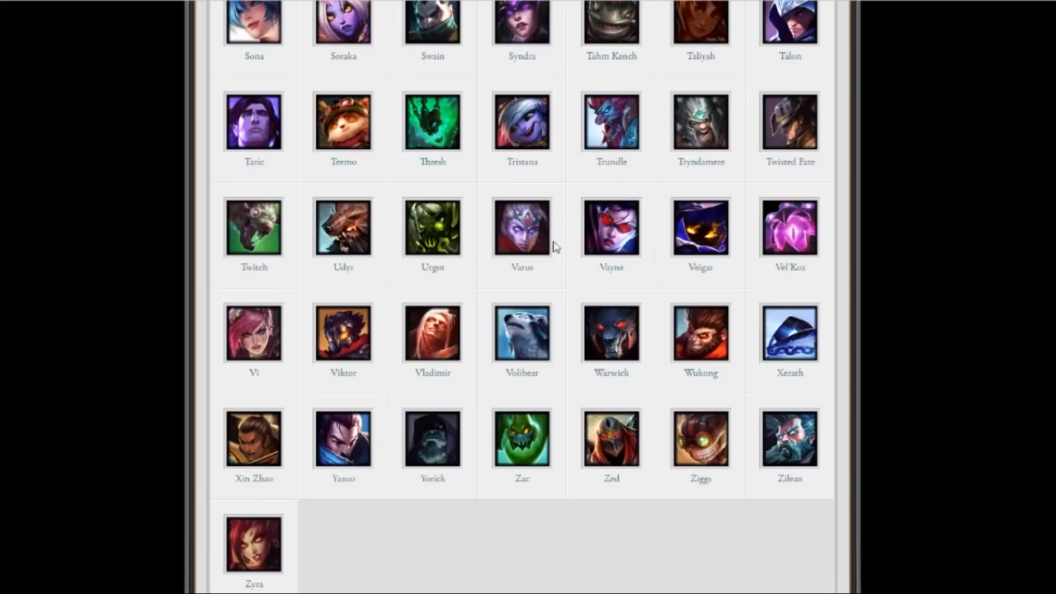
Browse the grid of League of Legends champion portraits on the web page
scroll(552, 244, up, 1)
scroll(550, 244, up, 5)
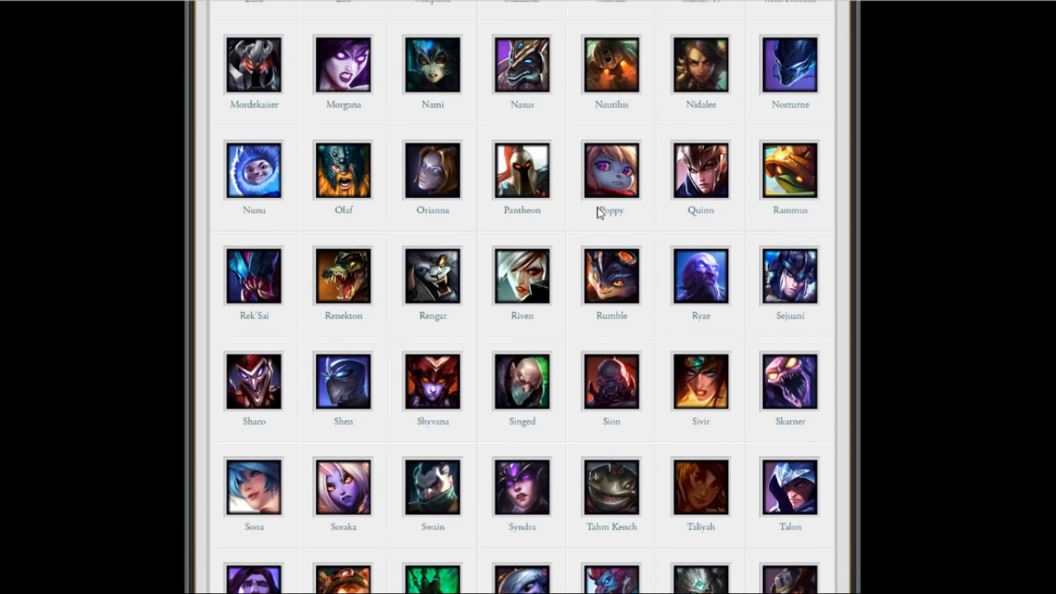
drag(612, 225, 343, 52)
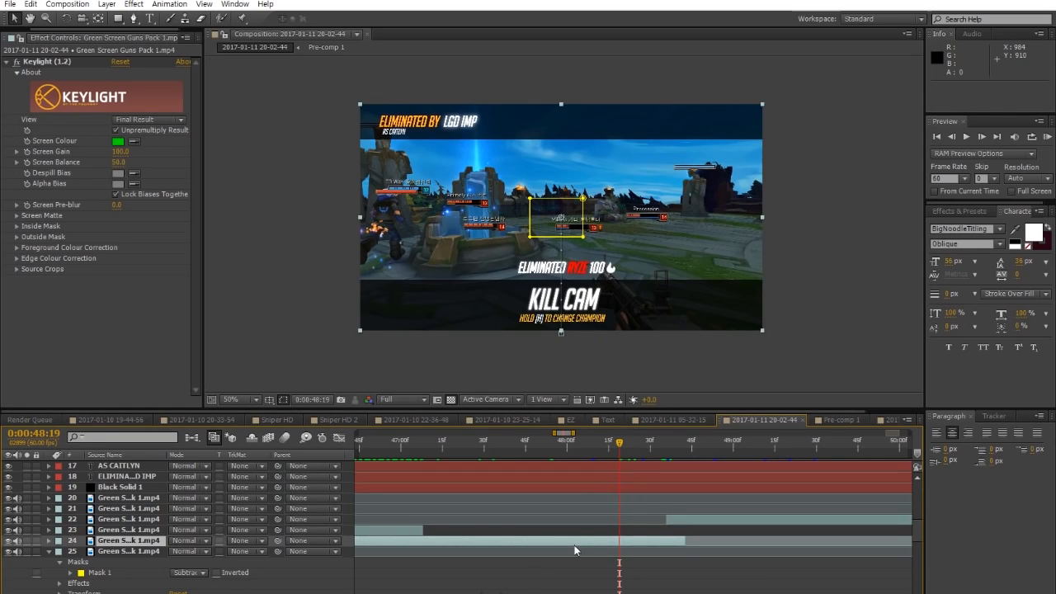
Clear layer 24's existing Position keyframes and add a new Position keyframe at 0:00:48:19
key(p)
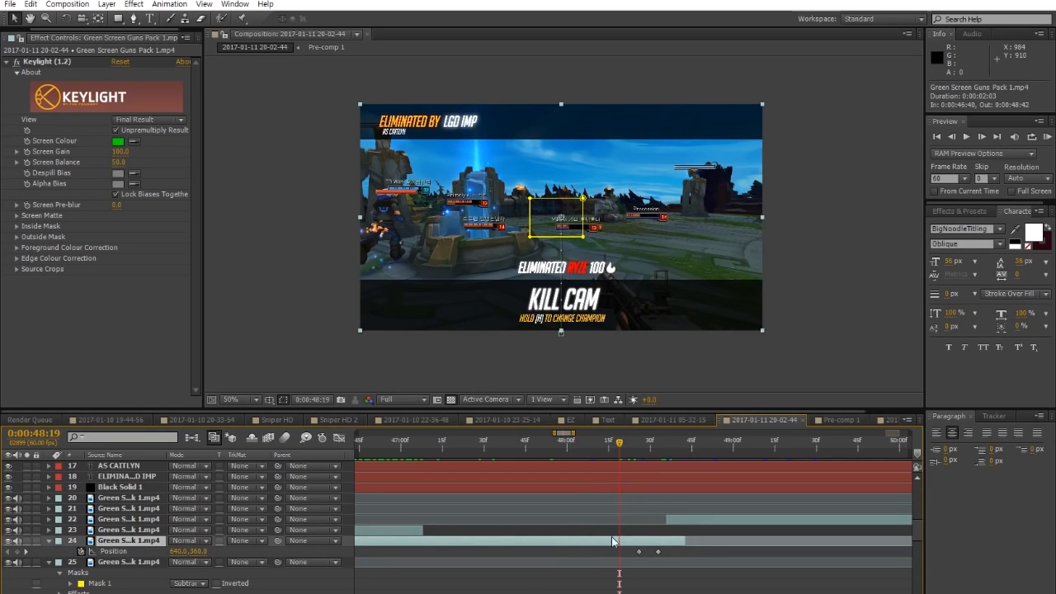
click(83, 552)
click(82, 552)
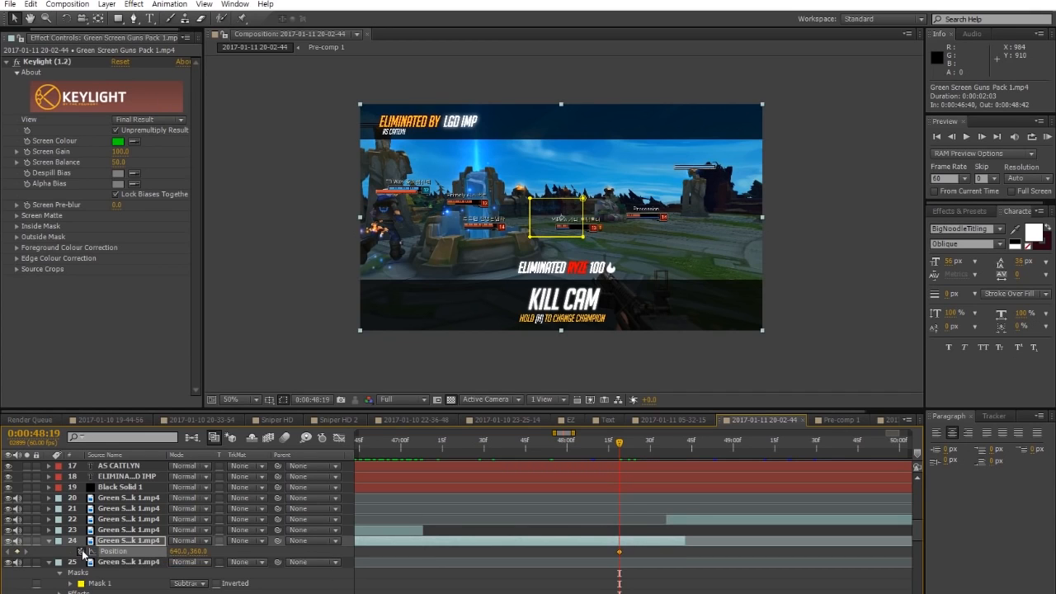
Keyframe the layer 24 gun clip straight down to Position 640, 738 at 0:00:48:30 and preview the movement
drag(619, 445, 650, 444)
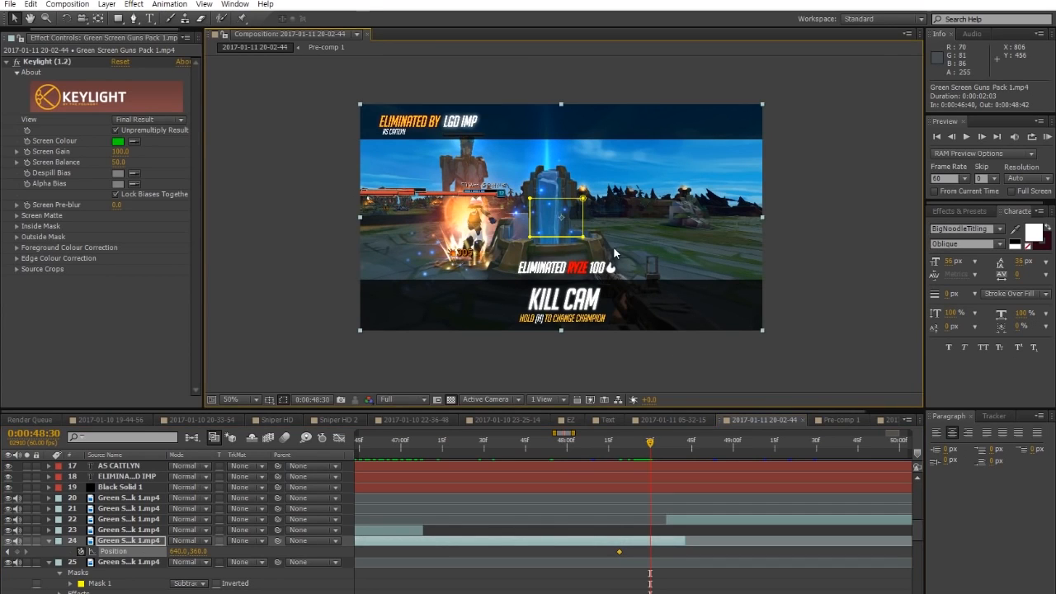
drag(667, 283, 672, 398)
drag(616, 440, 719, 451)
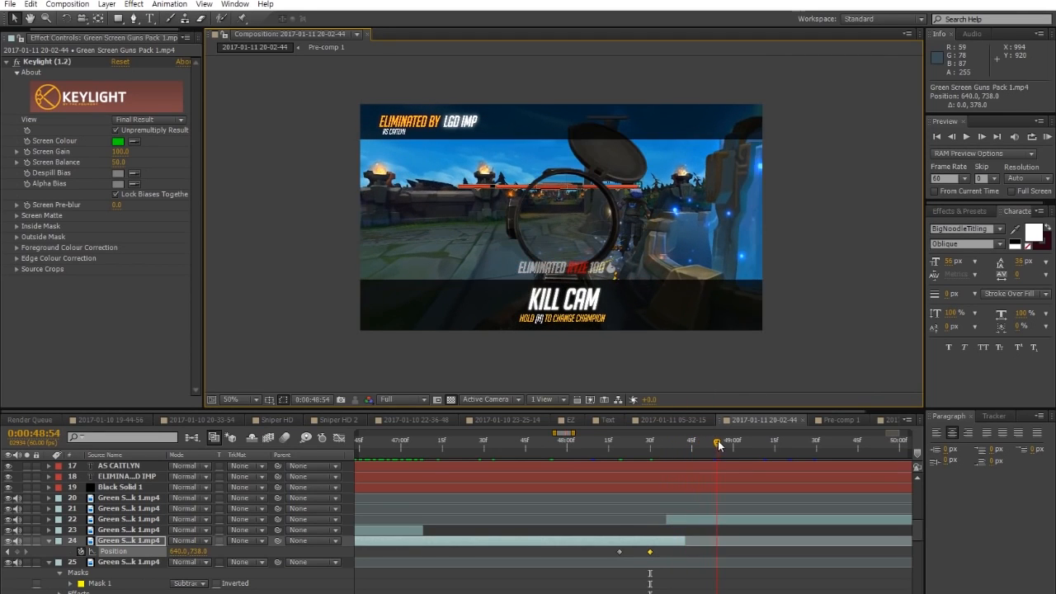
Show the Position keyframes of the gun clip in layer 22 and examine its movement around 0:00:48:43
click(702, 521)
key(u)
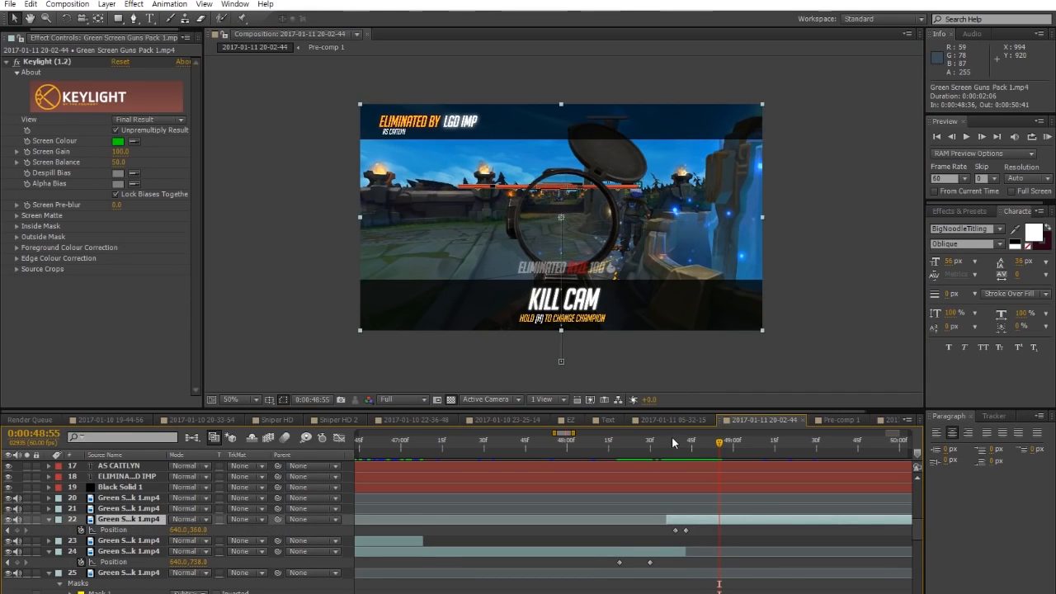
click(675, 449)
mouse_move(672, 450)
mouse_down()
mouse_move(698, 449)
mouse_move(671, 452)
mouse_move(686, 450)
mouse_up()
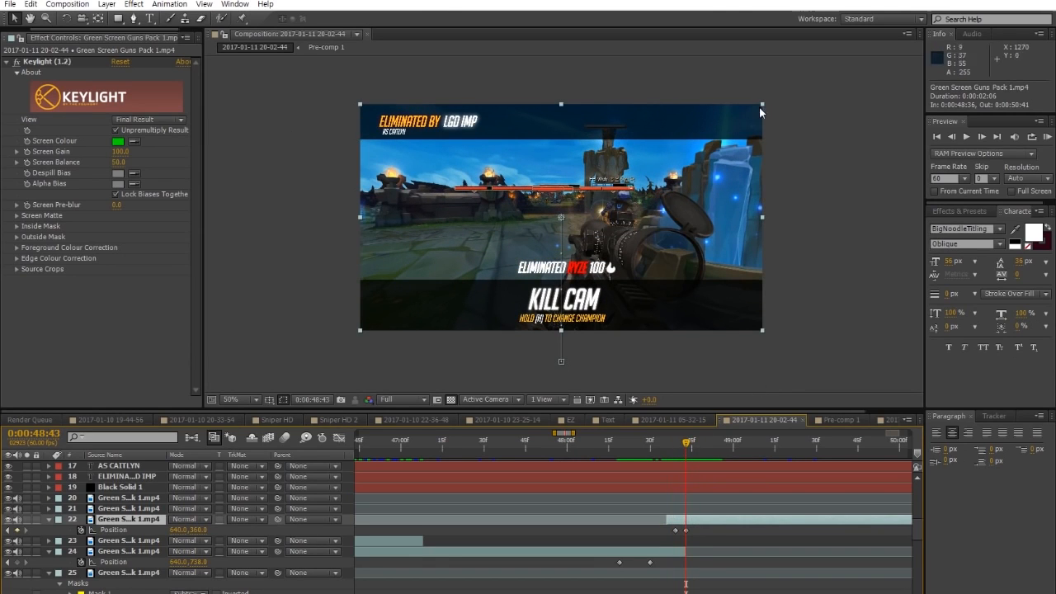
mouse_move(687, 447)
mouse_down()
mouse_move(715, 444)
mouse_move(672, 452)
mouse_move(693, 455)
mouse_up()
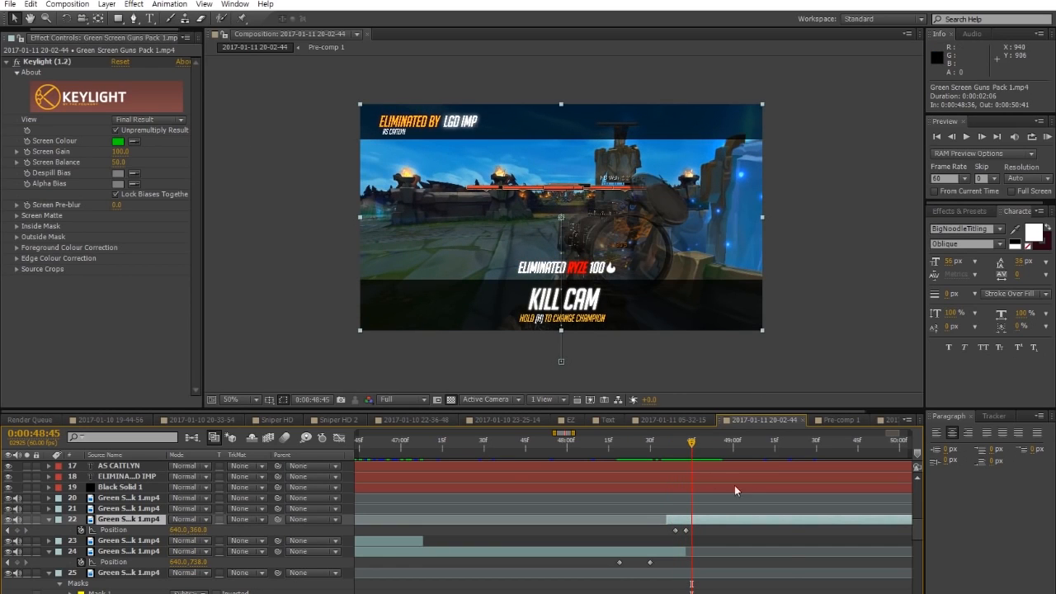
click(788, 565)
scroll(766, 514, up, 3)
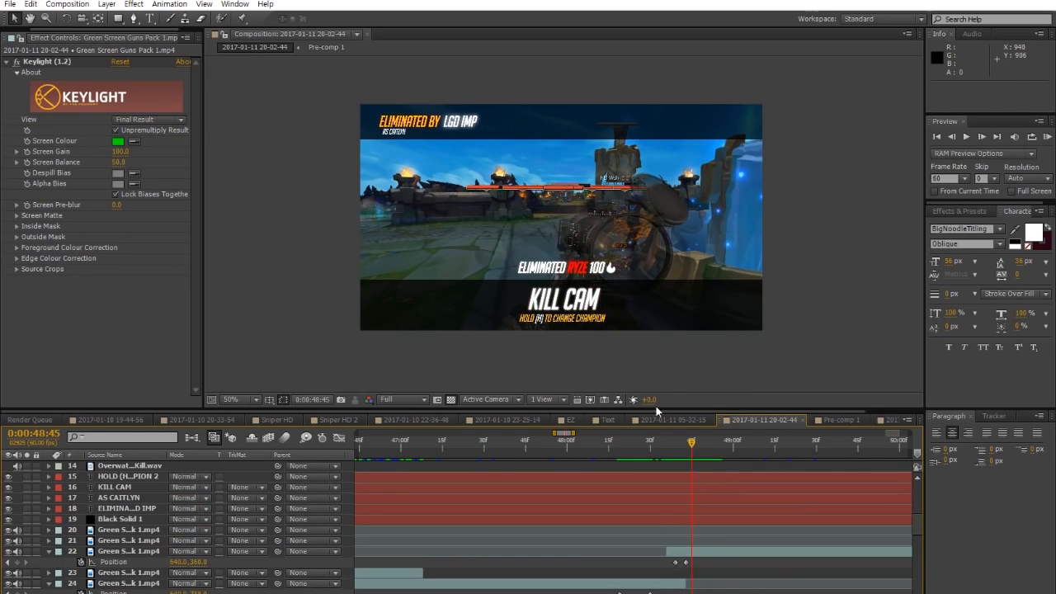
drag(696, 443, 832, 444)
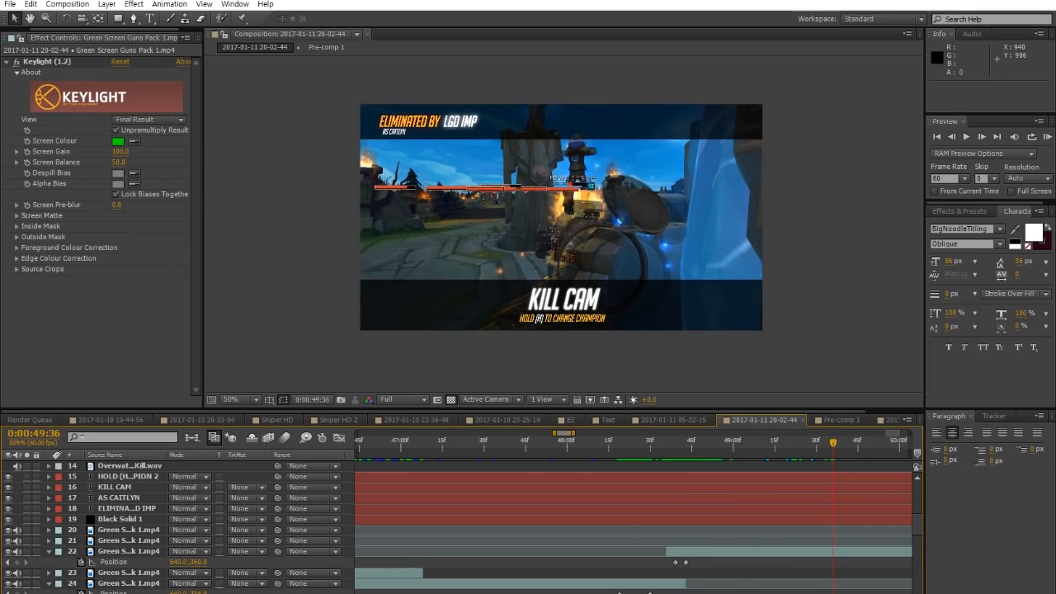
drag(573, 433, 872, 433)
click(833, 421)
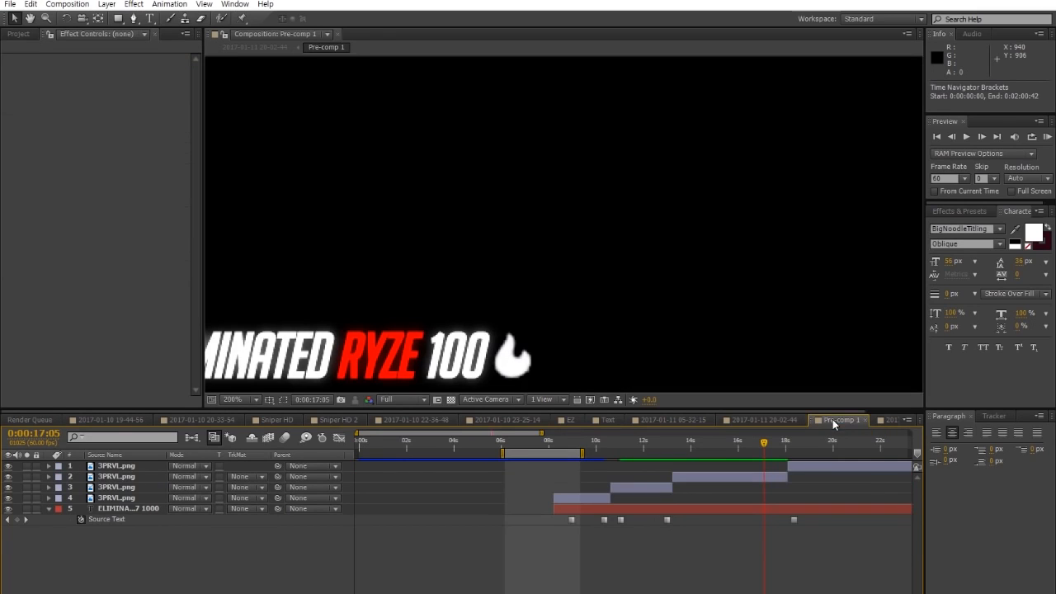
click(890, 419)
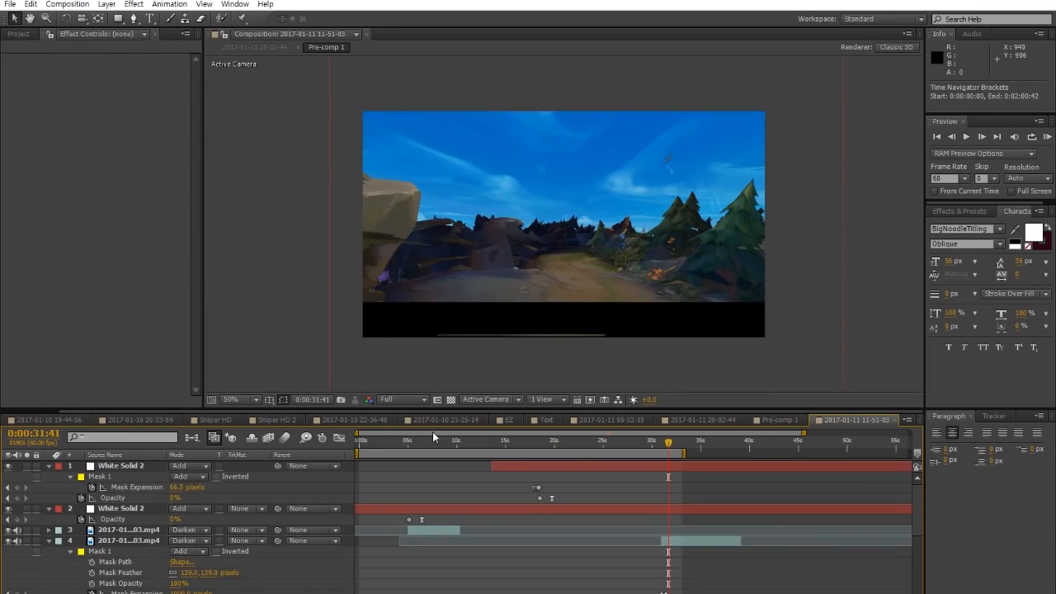
drag(416, 433, 373, 468)
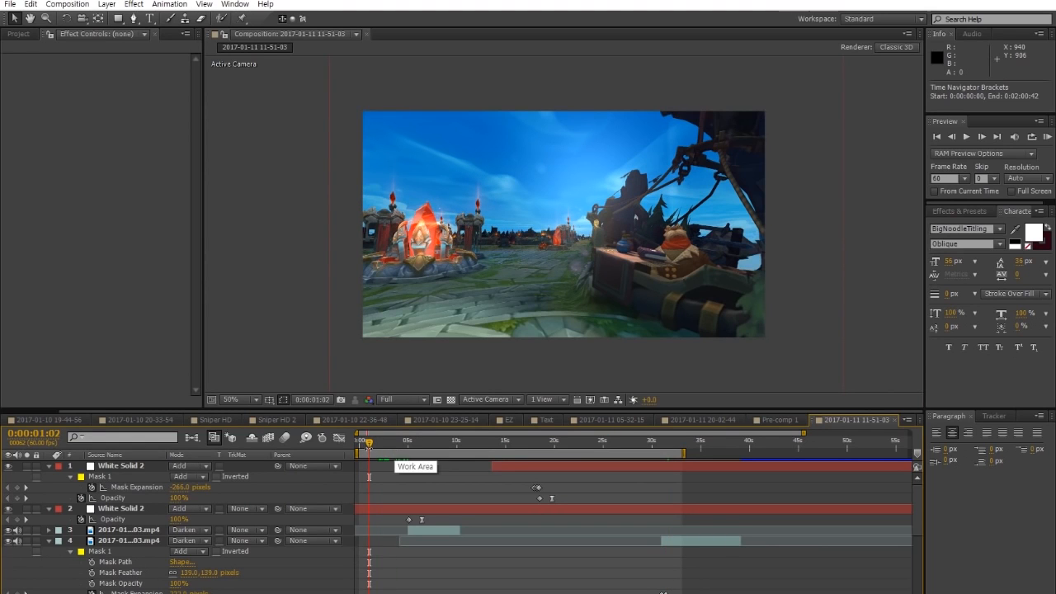
drag(369, 446, 405, 448)
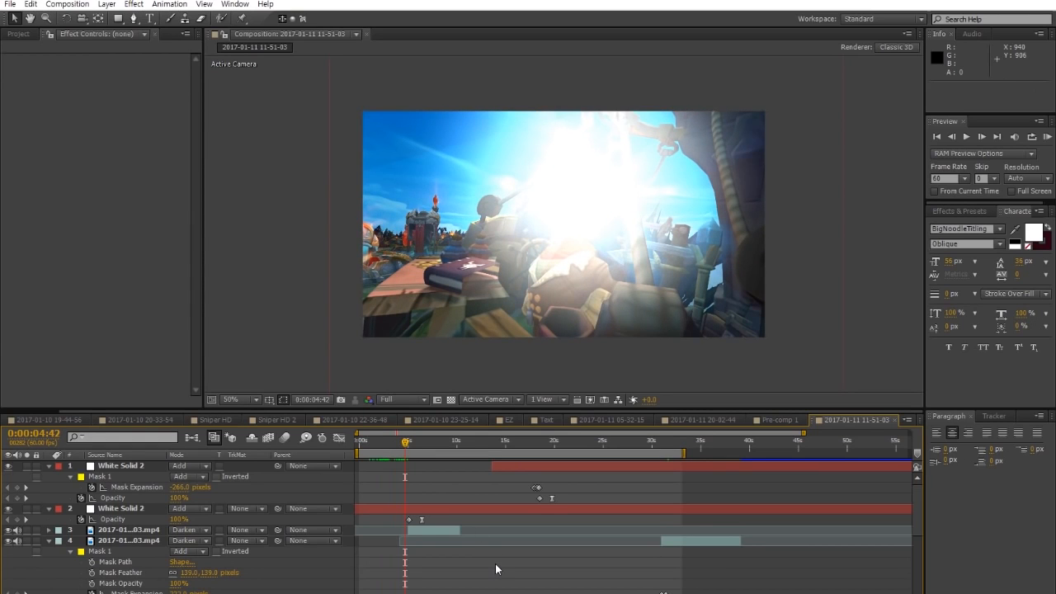
click(133, 7)
mouse_move(106, 4)
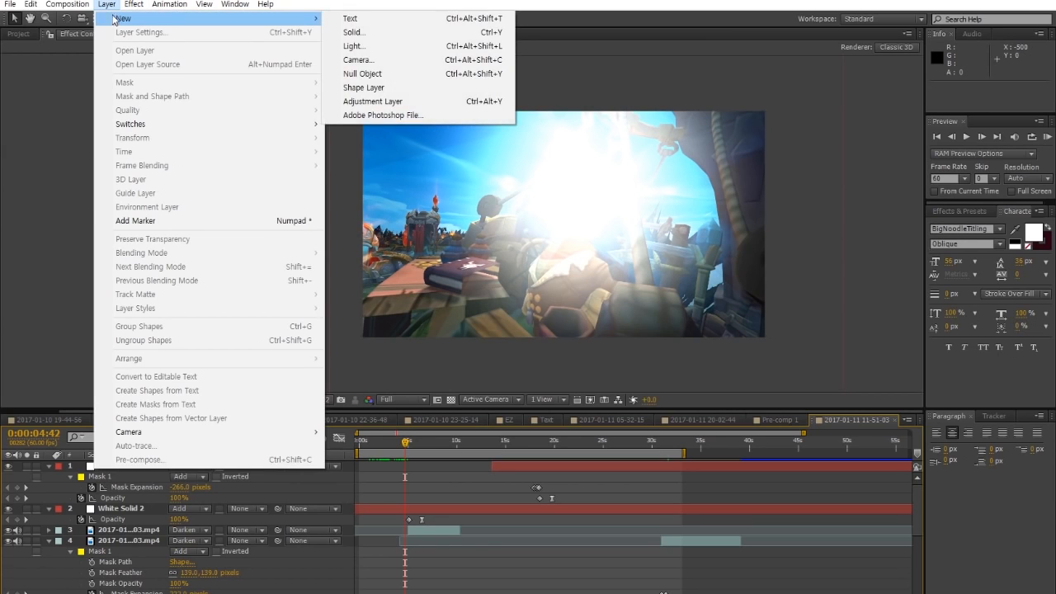
click(107, 4)
click(107, 4)
mouse_move(123, 18)
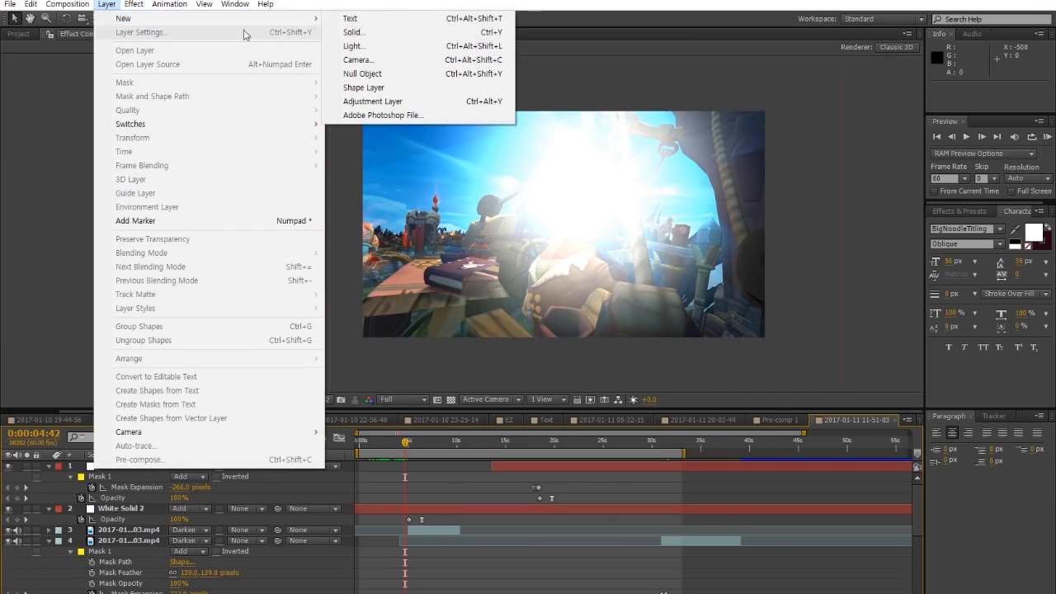
click(424, 32)
click(565, 439)
drag(461, 275, 378, 229)
click(653, 230)
click(609, 475)
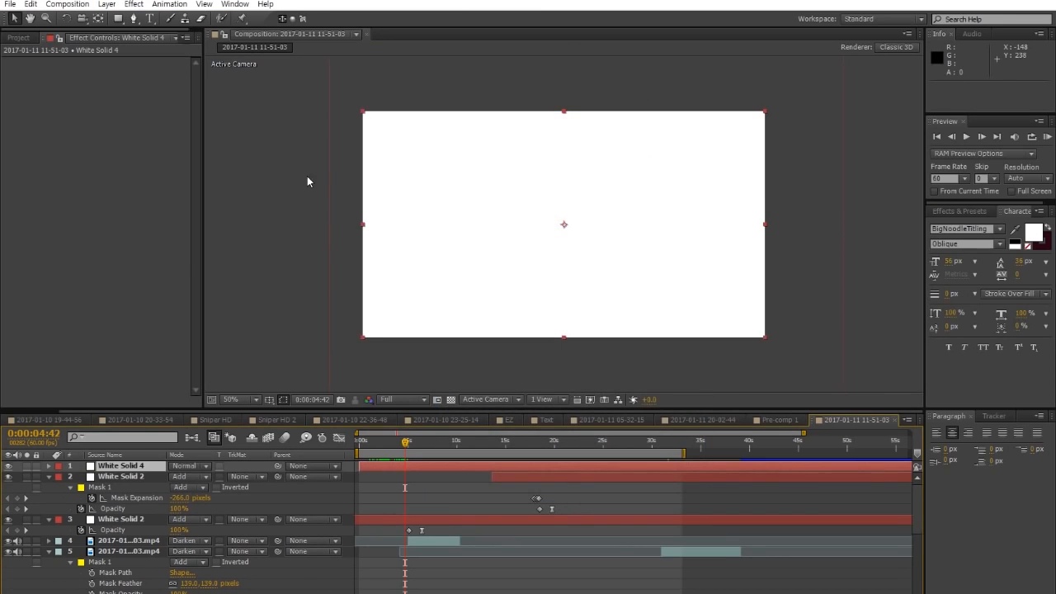
Draw a small circular mask from the centre of the new white solid and move it over the glare above the shopkeeper
click(117, 20)
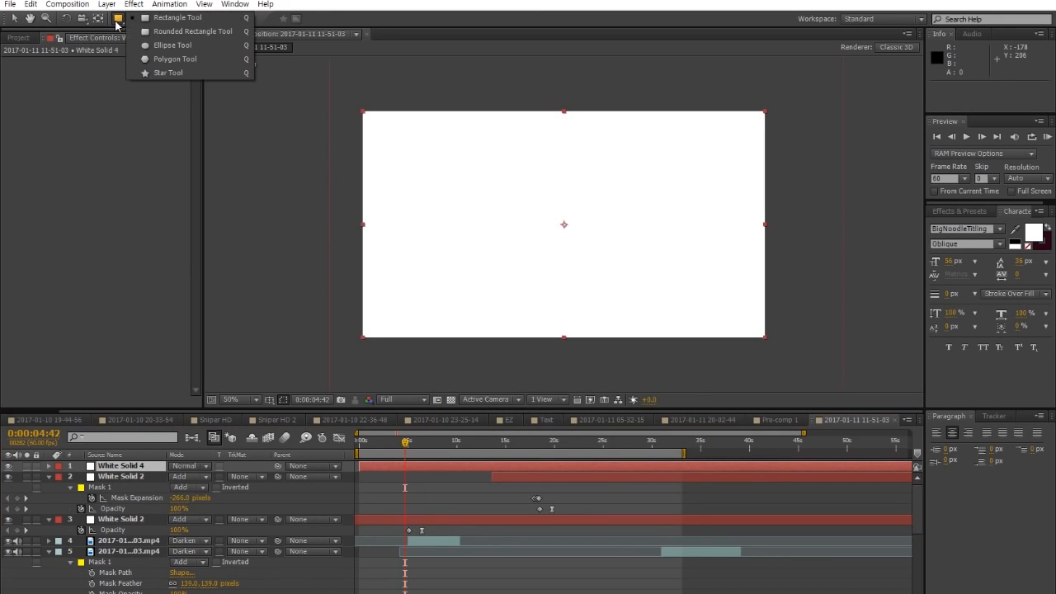
click(170, 46)
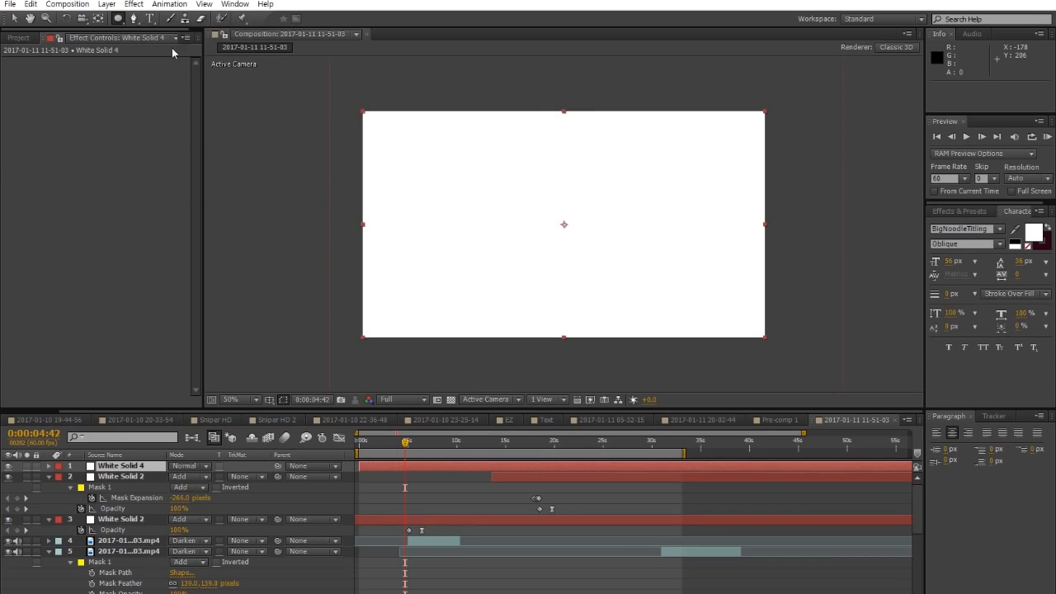
drag(564, 225, 582, 237)
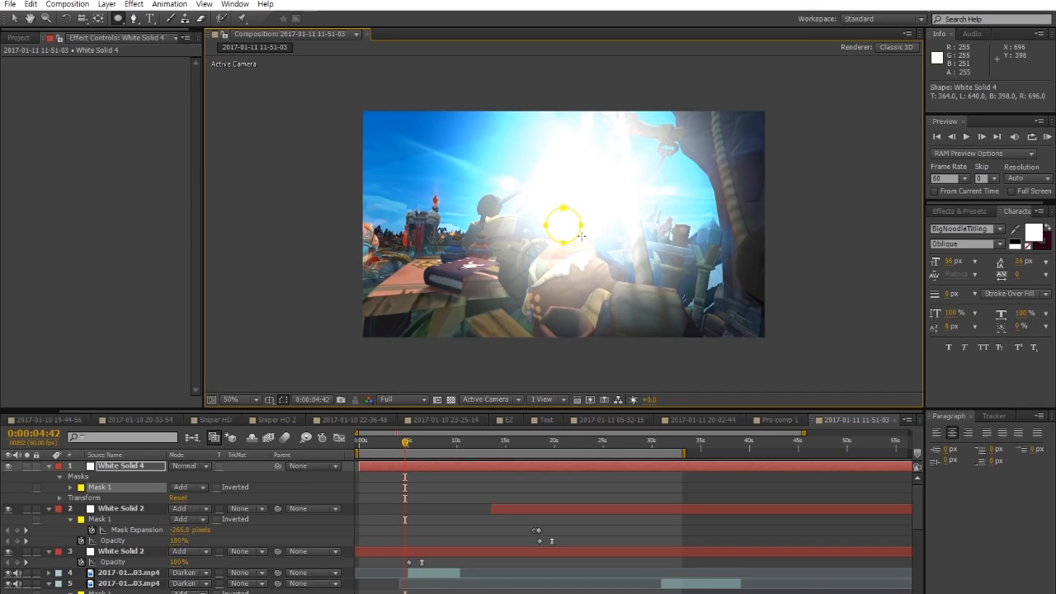
click(130, 496)
click(108, 487)
key(v)
drag(576, 234, 599, 208)
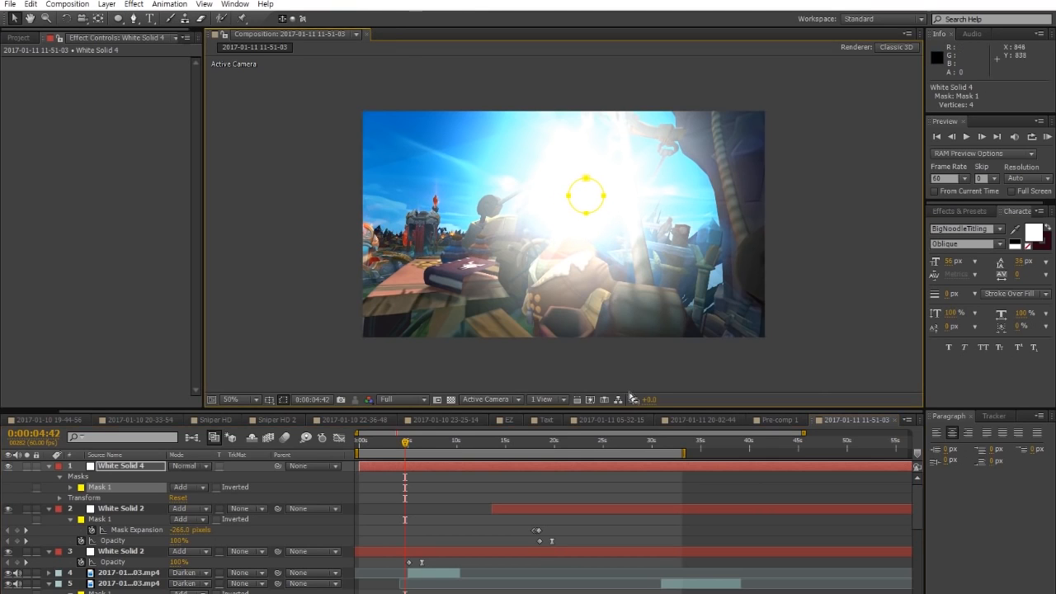
Hide the White Solid 2 in layer 3 and reposition the circular mask over the explosion's centre at 0:00:03:29
drag(388, 443, 390, 445)
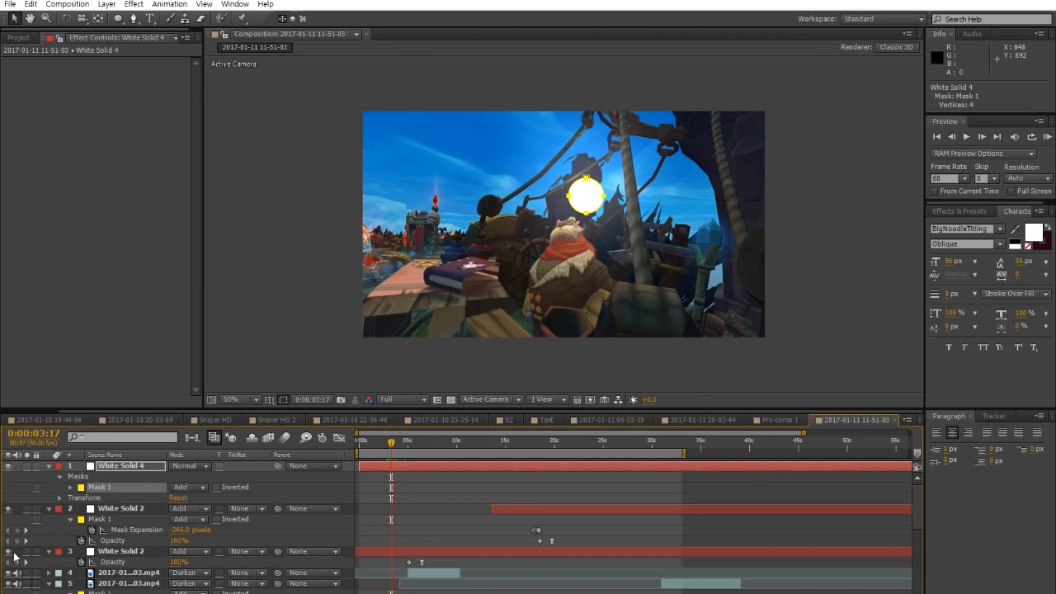
click(10, 551)
drag(391, 446, 393, 446)
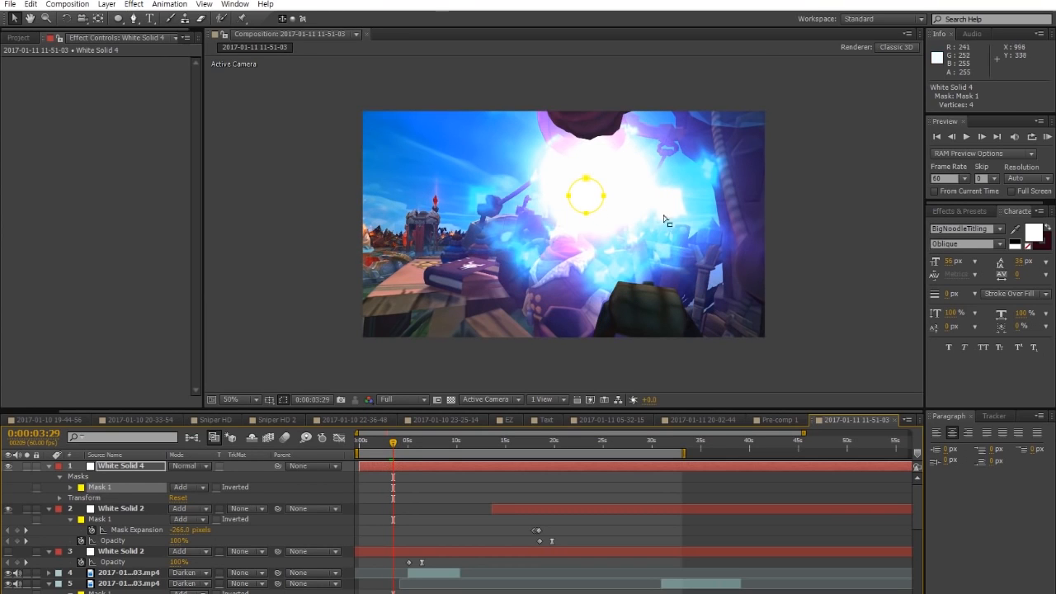
drag(600, 212, 612, 194)
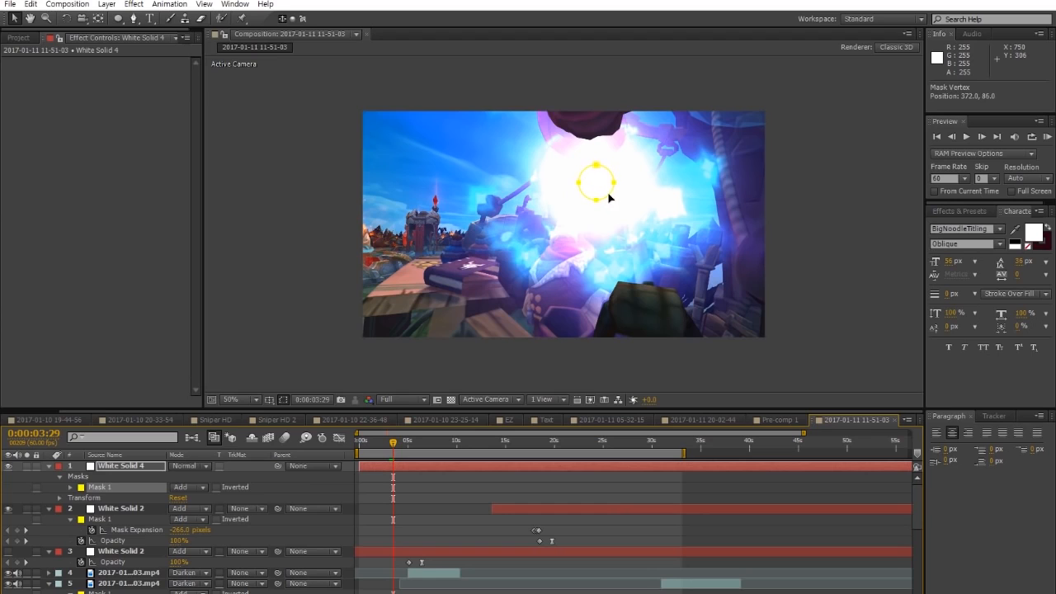
Keyframe Mask Expansion from 0 pixels at 0:00:03:29 to 323 pixels at 0:00:04:38 and set Mask Feather to 245 pixels
click(69, 488)
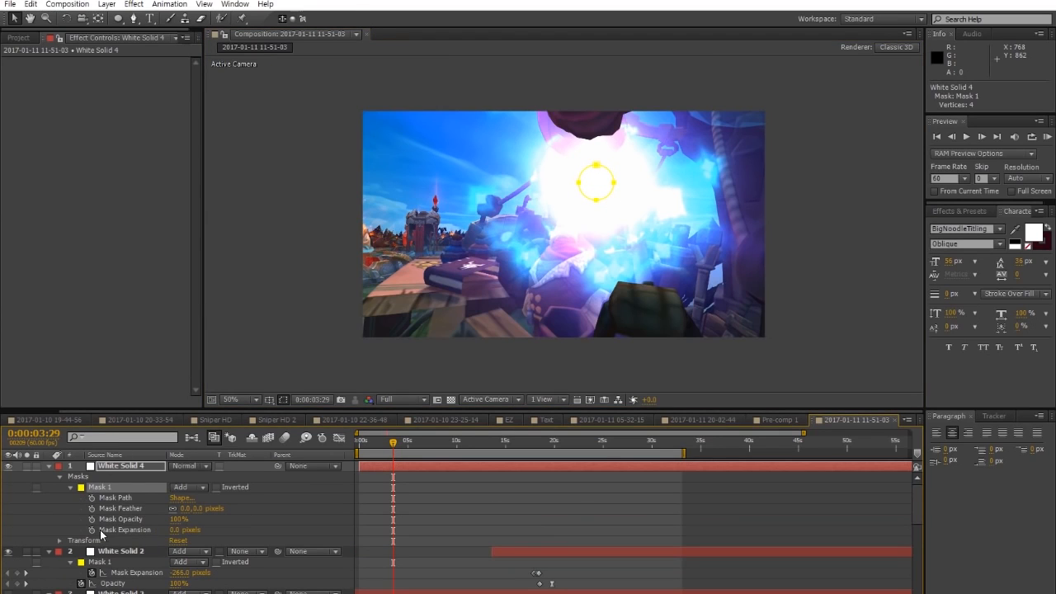
click(92, 530)
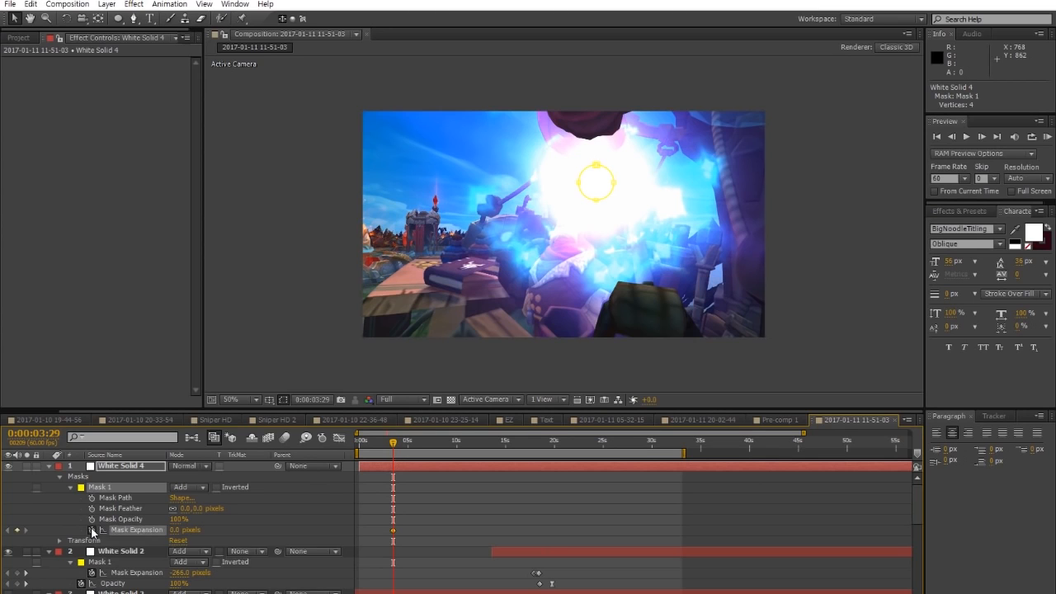
drag(392, 442, 416, 450)
click(178, 529)
drag(410, 444, 404, 444)
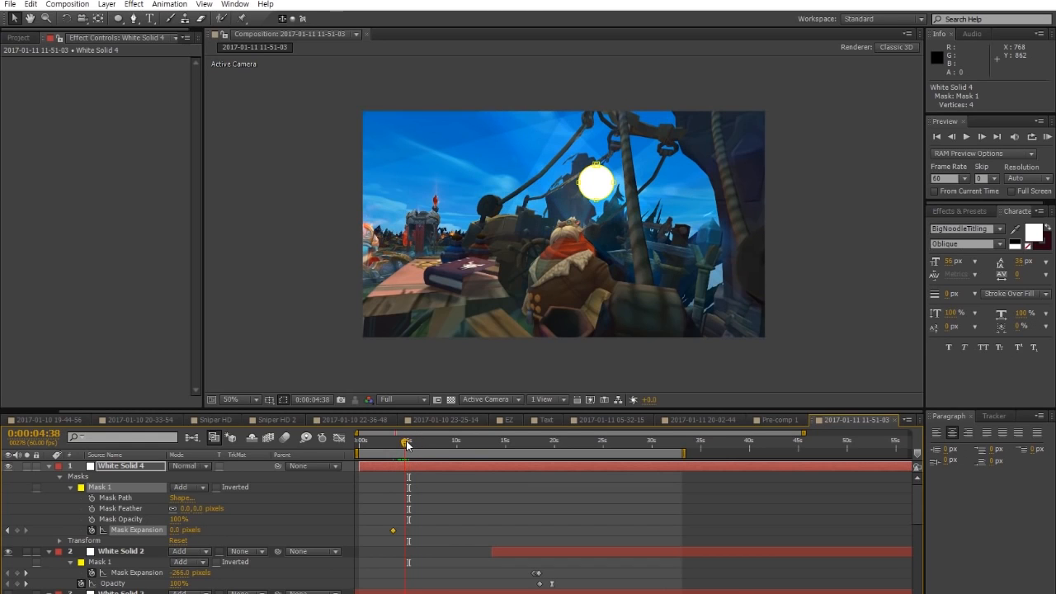
drag(176, 535, 291, 524)
drag(202, 509, 298, 502)
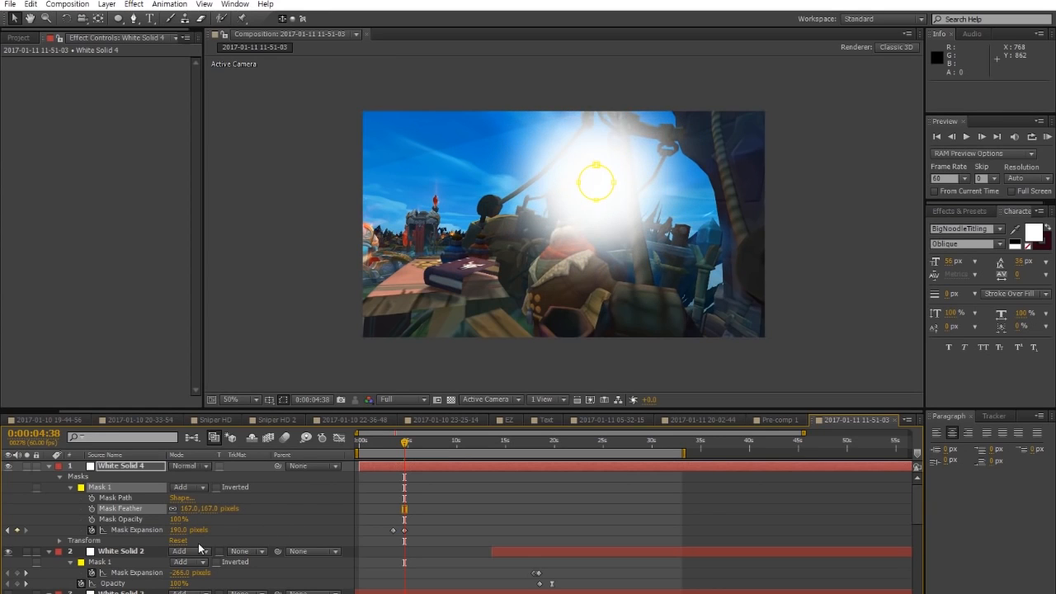
drag(181, 535, 251, 509)
drag(180, 532, 227, 509)
click(480, 500)
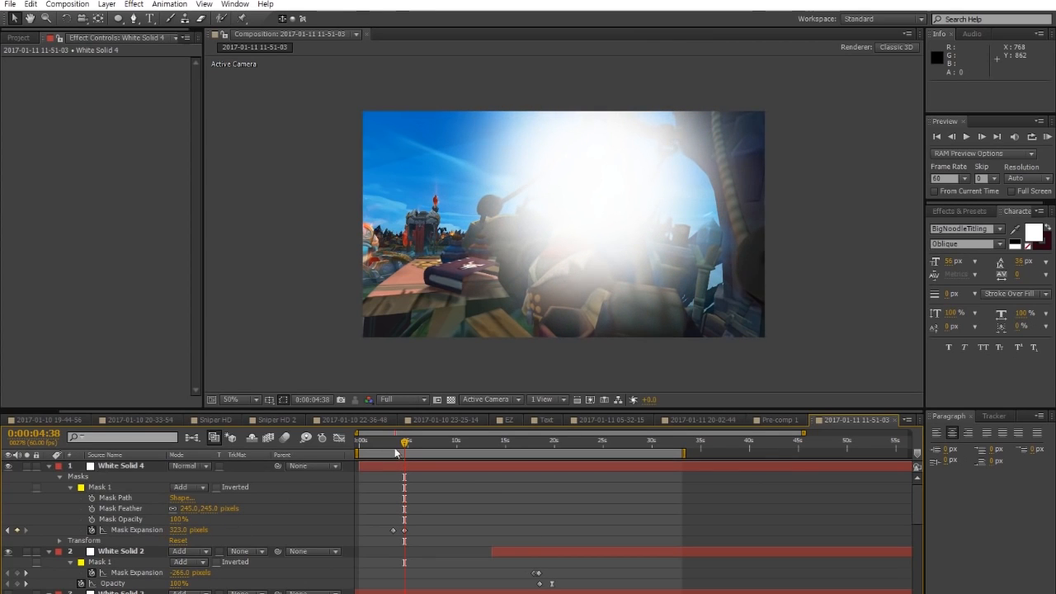
Shift the White Solid 4 layer 43 frames earlier and preview the flash
drag(393, 443, 395, 444)
drag(406, 467, 401, 467)
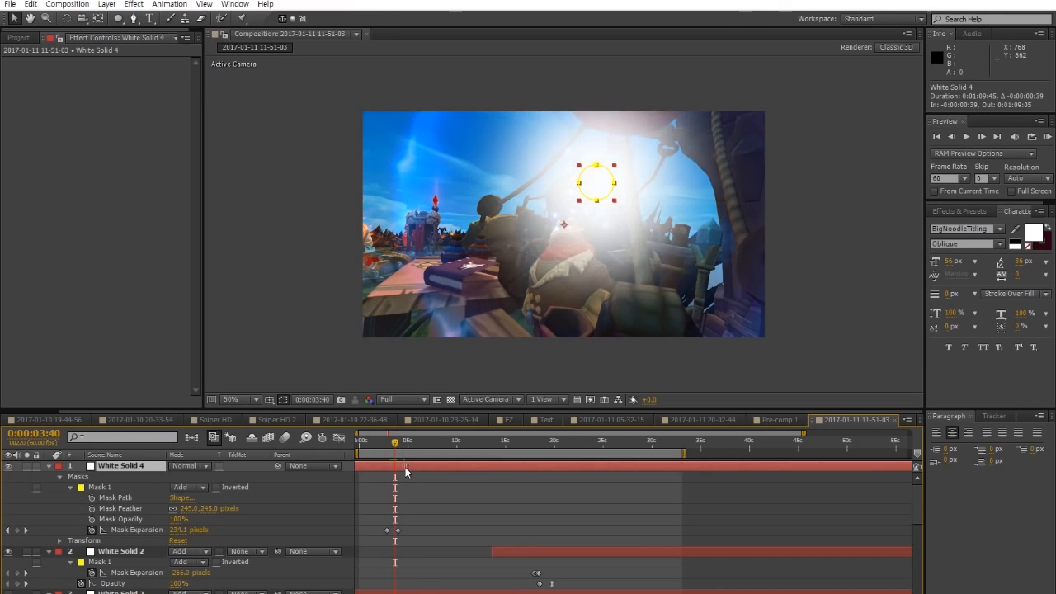
click(387, 443)
key(space)
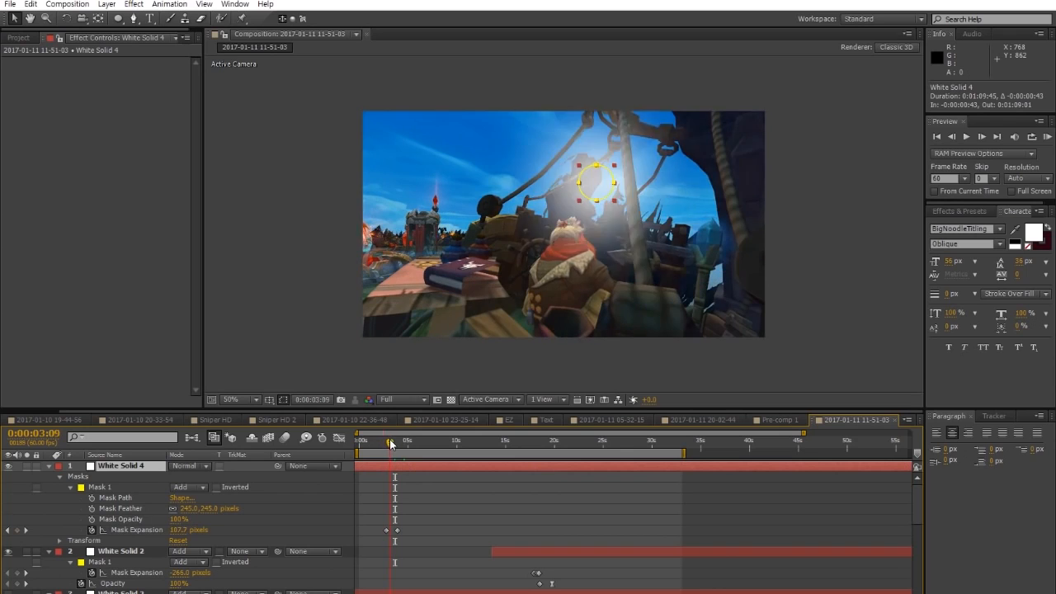
Retime White Solid 4's Mask Expansion keyframes so the first is at 0:00:03:19 and the second at about 0:00:03:33
drag(804, 433, 464, 434)
drag(474, 531, 496, 530)
drag(440, 451, 504, 456)
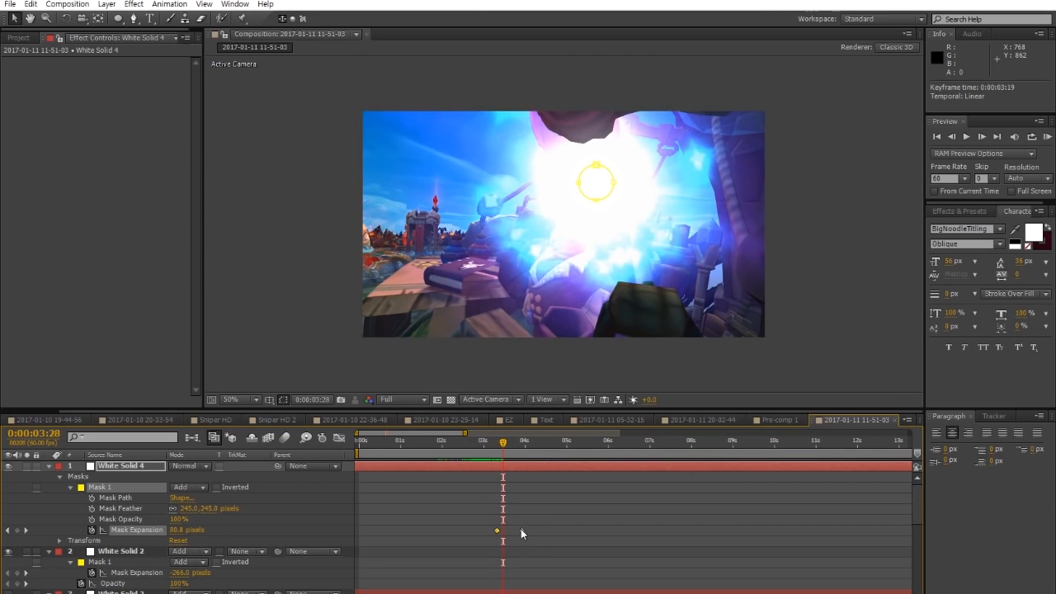
drag(522, 530, 531, 529)
drag(505, 441, 509, 446)
drag(528, 530, 508, 534)
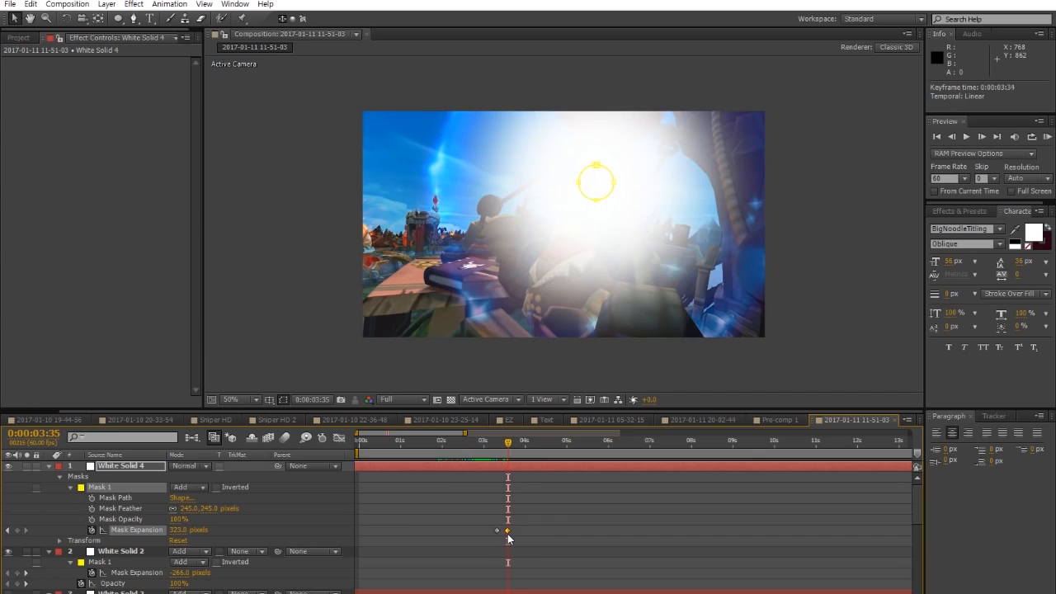
Repeat the 323-pixel Mask Expansion keyframe at 0:00:04:18 and expand the mask to 1000 pixels at 0:00:06:00
drag(500, 451, 537, 464)
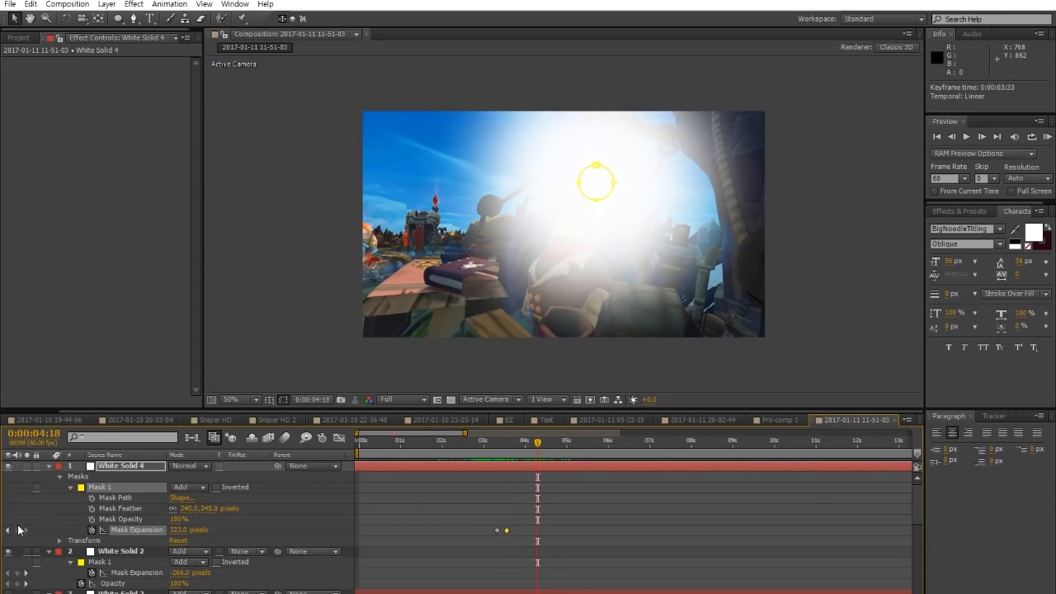
drag(578, 448, 608, 448)
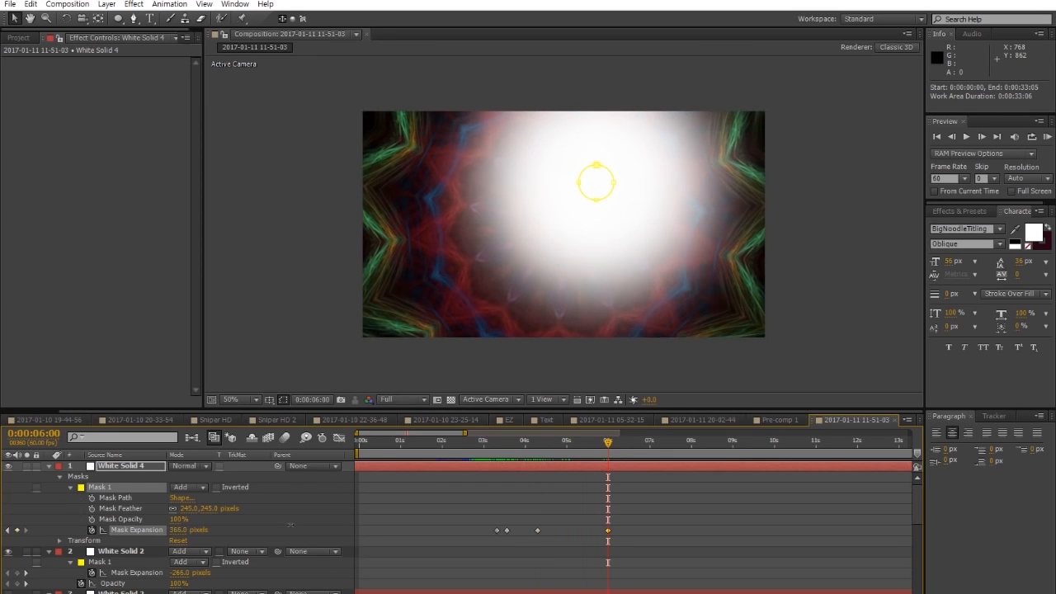
drag(175, 531, 818, 473)
Retime the second 323-pixel Mask Expansion keyframe to just before 0:00:05:00 and the 1000-pixel keyframe to 0:00:05:07, previewing the flash
drag(539, 448, 551, 453)
drag(537, 530, 551, 531)
click(553, 446)
key(space)
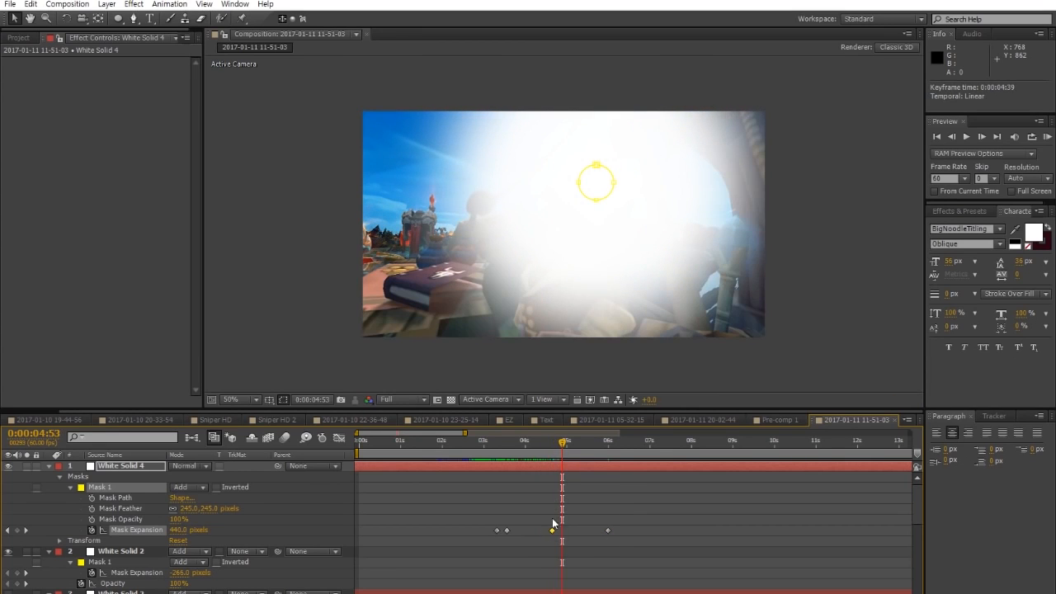
click(563, 528)
drag(562, 448, 564, 449)
drag(551, 530, 565, 530)
drag(501, 452, 580, 452)
drag(608, 530, 587, 531)
drag(559, 451, 564, 451)
drag(565, 531, 571, 532)
click(553, 446)
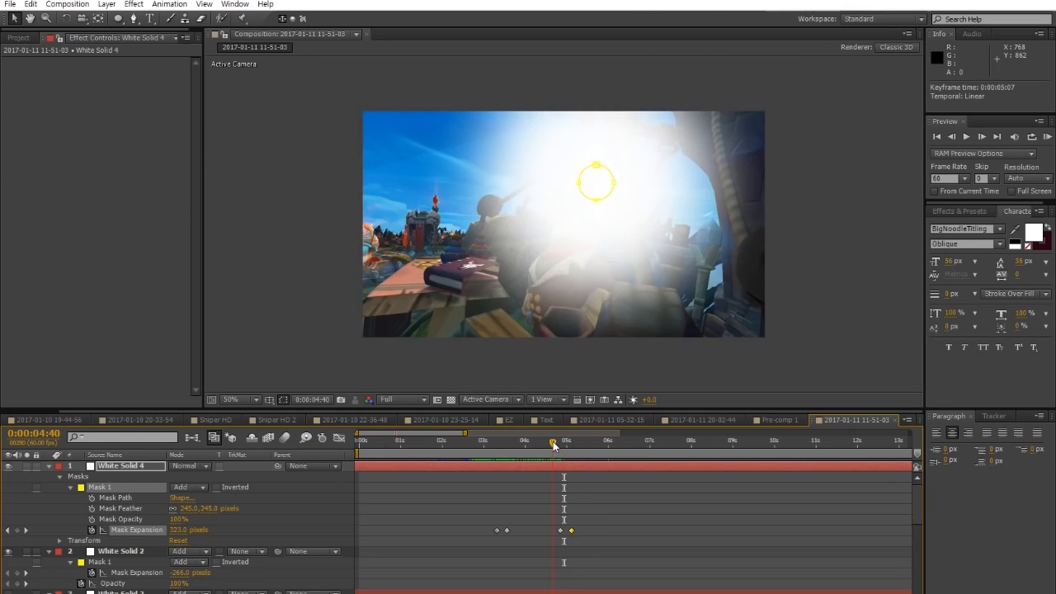
Add an Opacity keyframe of 100% to White Solid 4 at 0:00:05:28
drag(557, 445, 575, 447)
click(586, 447)
click(590, 468)
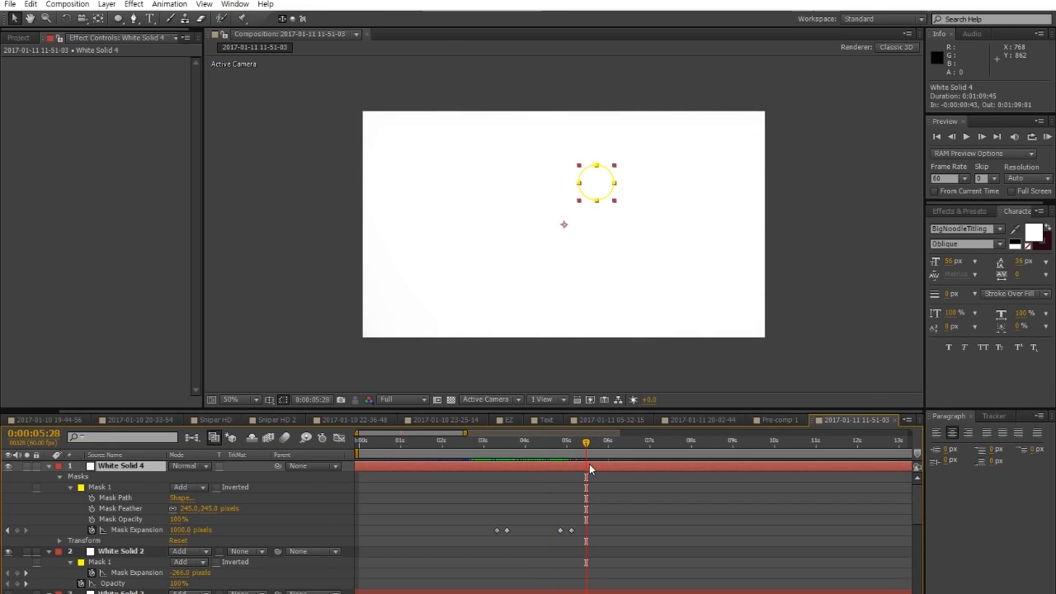
key(t)
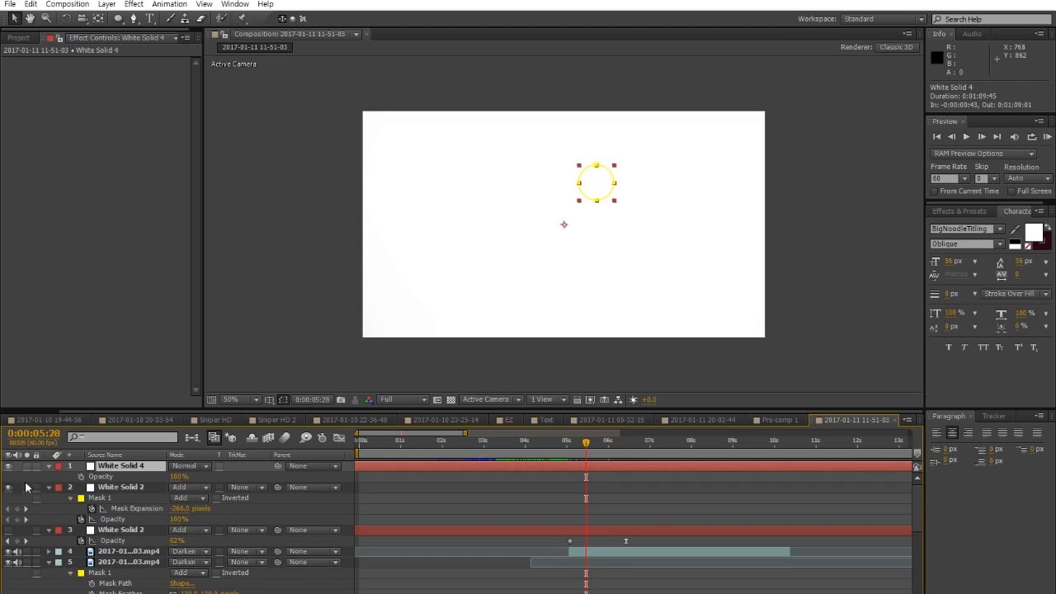
click(83, 478)
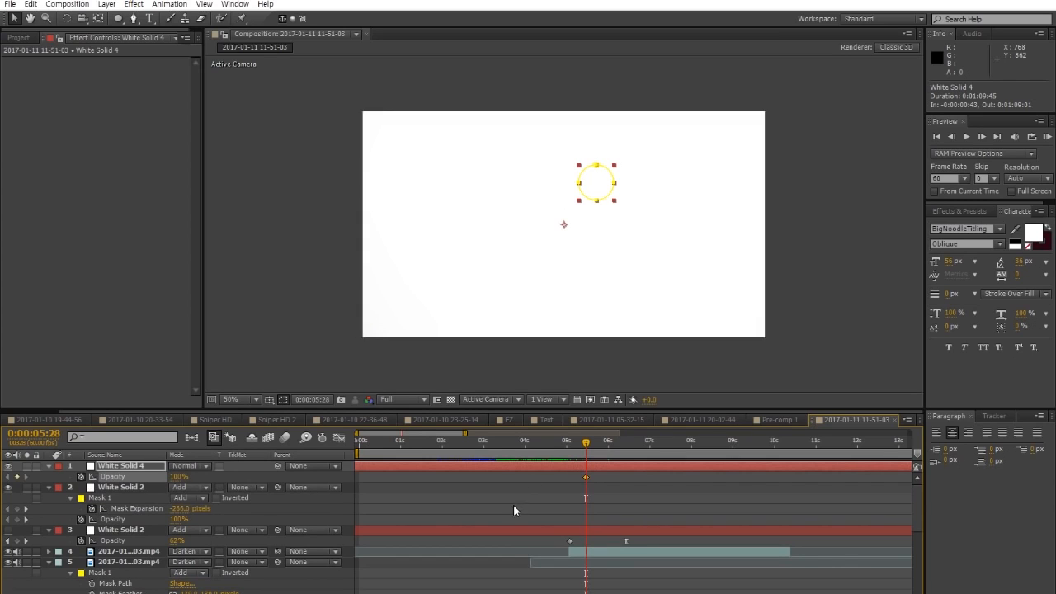
Retime White Solid 4's 100% Opacity keyframe to 0:00:05:14 and fade it to 0% at 0:00:05:51, previewing the flash
drag(588, 479, 608, 448)
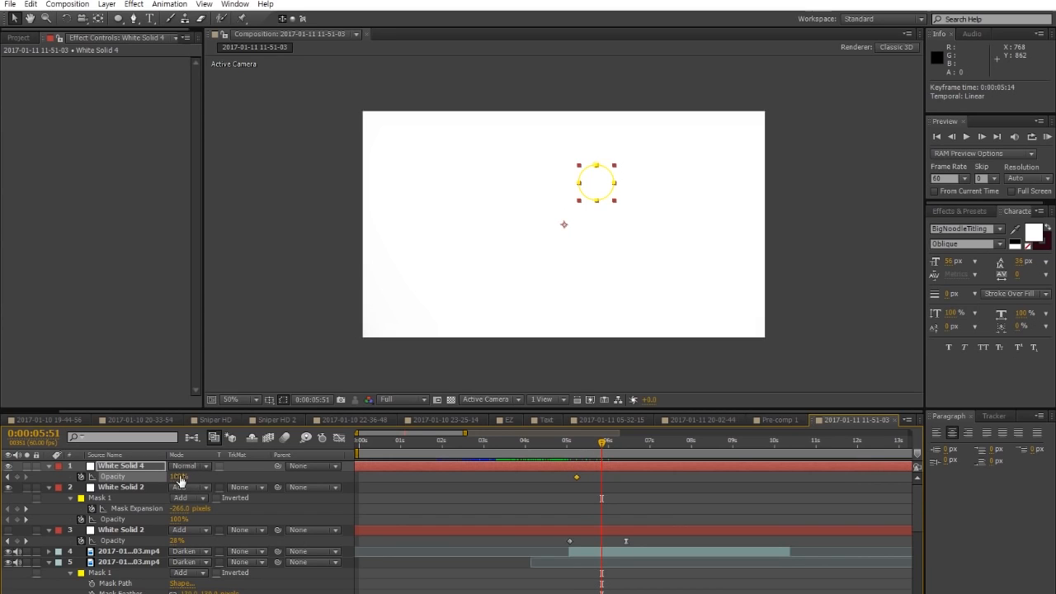
drag(177, 477, 51, 487)
key(space)
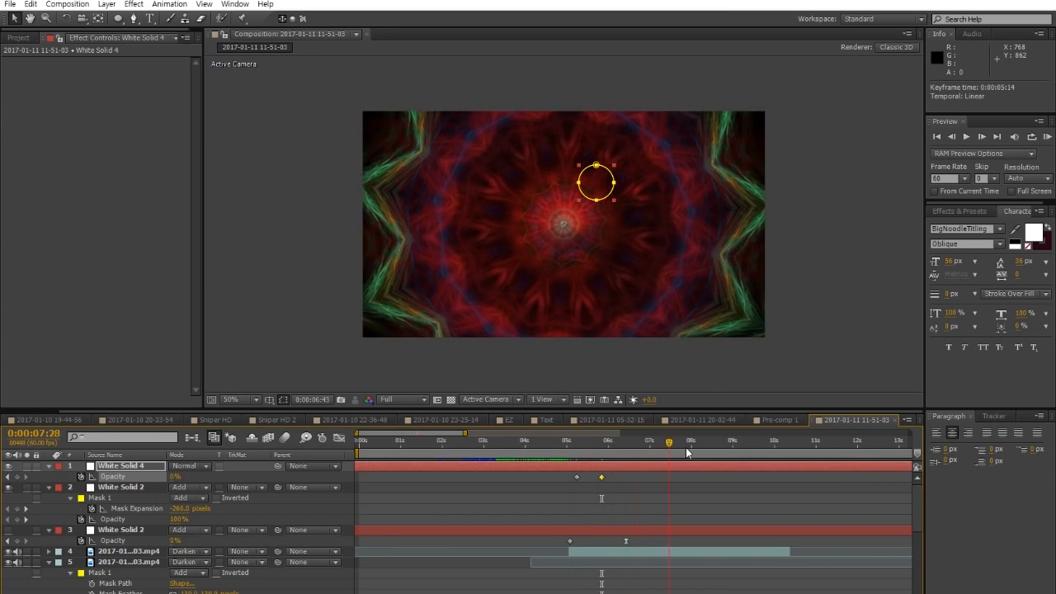
Examine the overlay effect closely between 0:00:06:25 and 0:00:07:41
click(728, 509)
drag(609, 445, 625, 445)
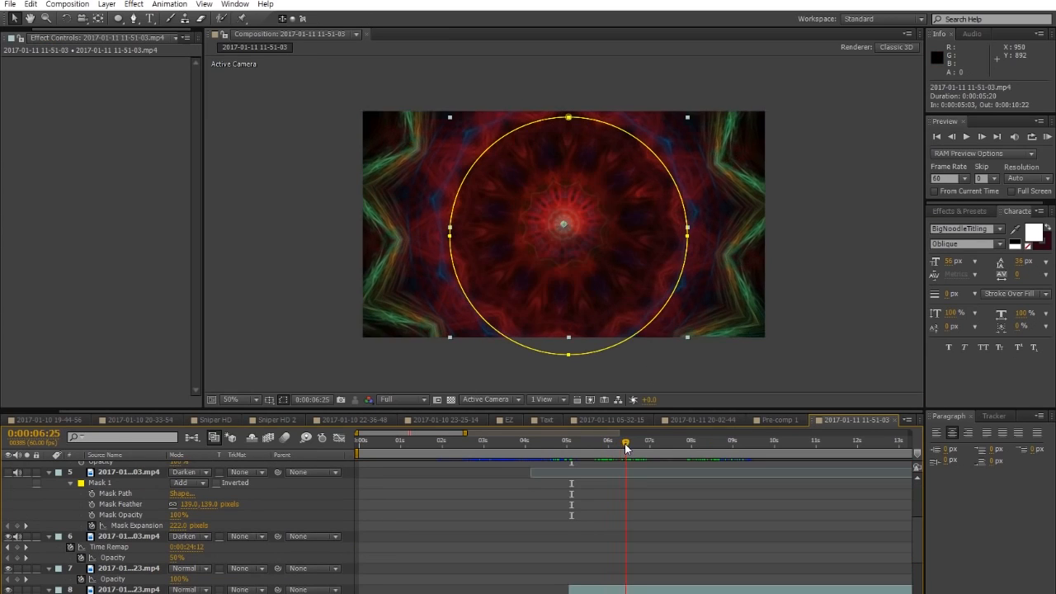
scroll(579, 204, up, 1)
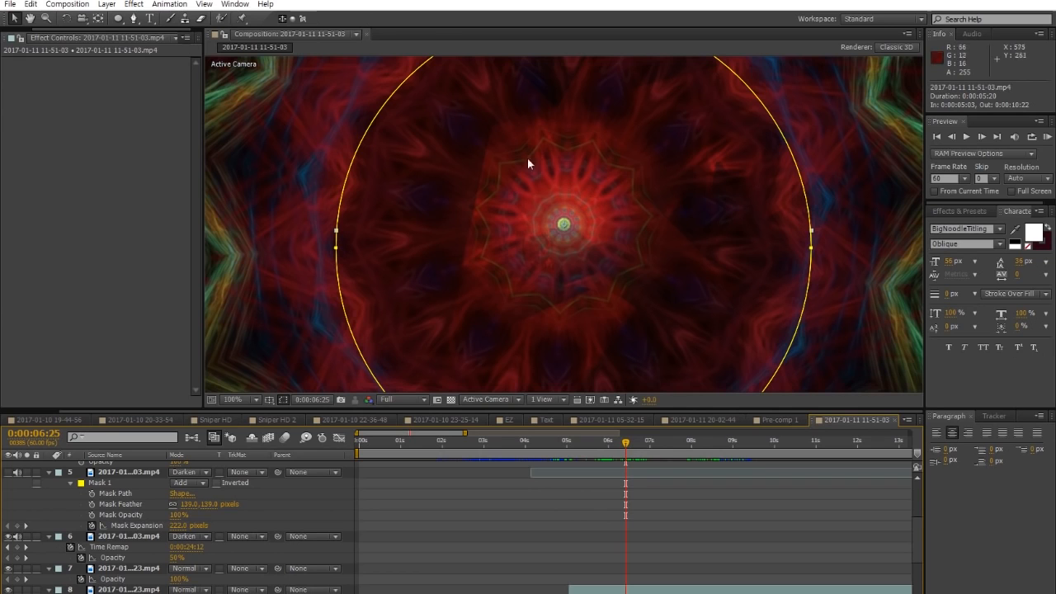
drag(627, 440, 680, 438)
click(653, 496)
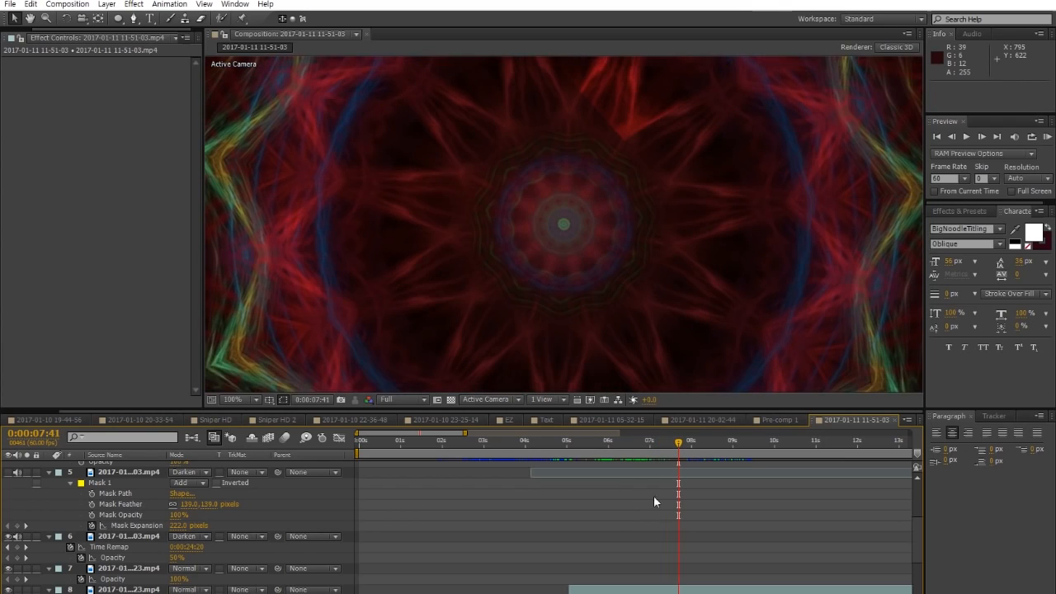
scroll(374, 179, down, 1)
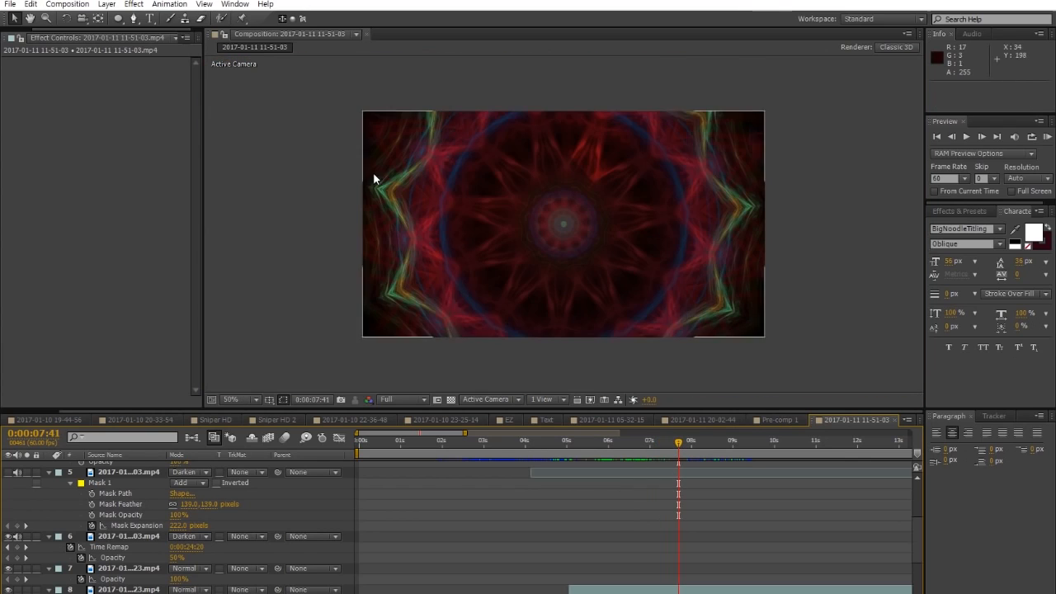
Inspect the video overlay on layer 4 around 0:00:07:30 by toggling its visibility and picking the Darken blending mode
click(120, 473)
scroll(124, 495, down, 1)
scroll(124, 505, up, 2)
scroll(124, 503, up, 1)
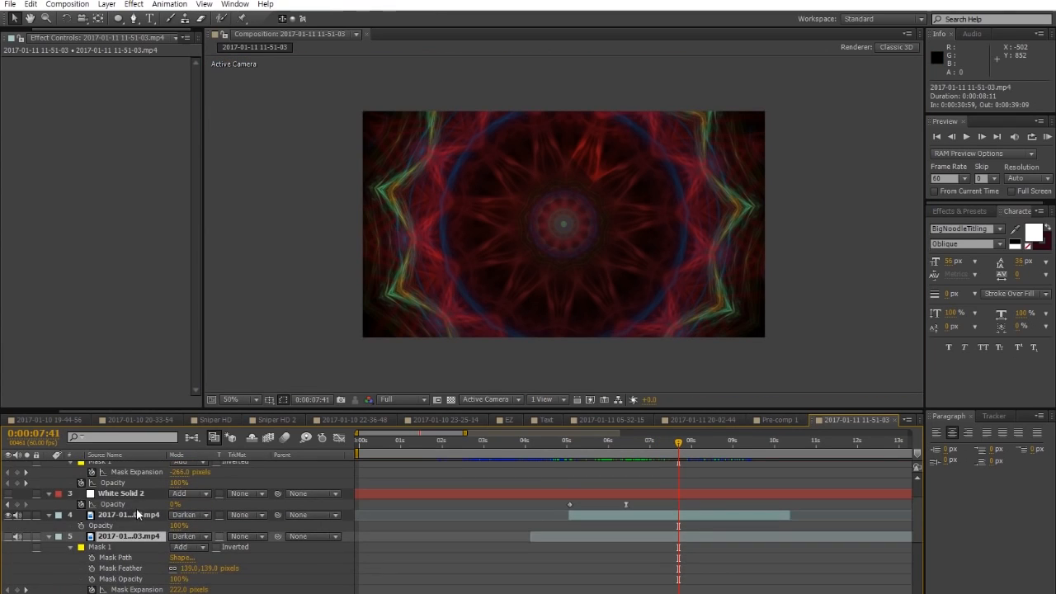
click(117, 505)
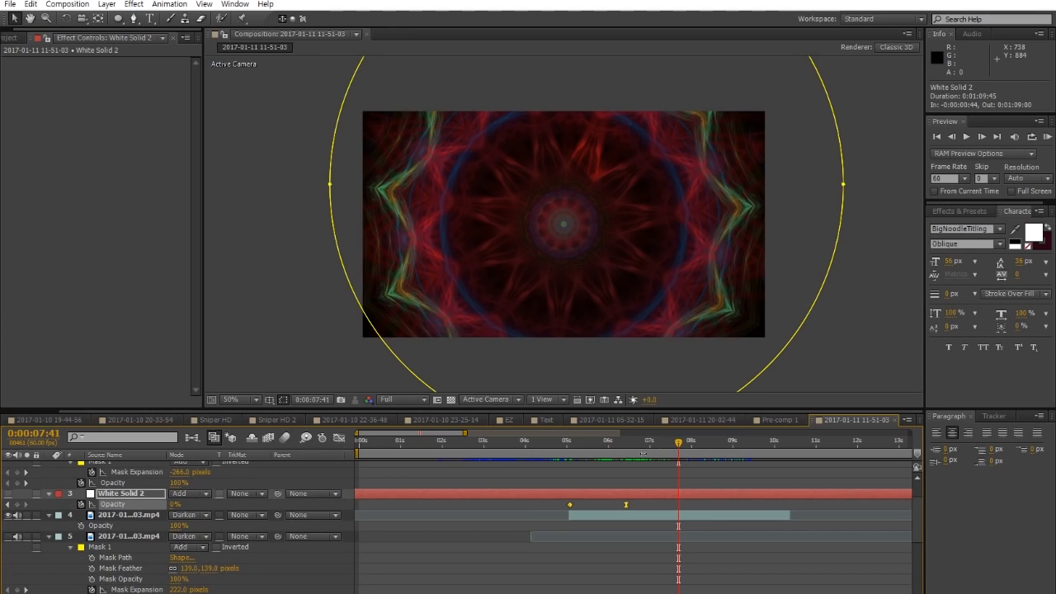
click(671, 444)
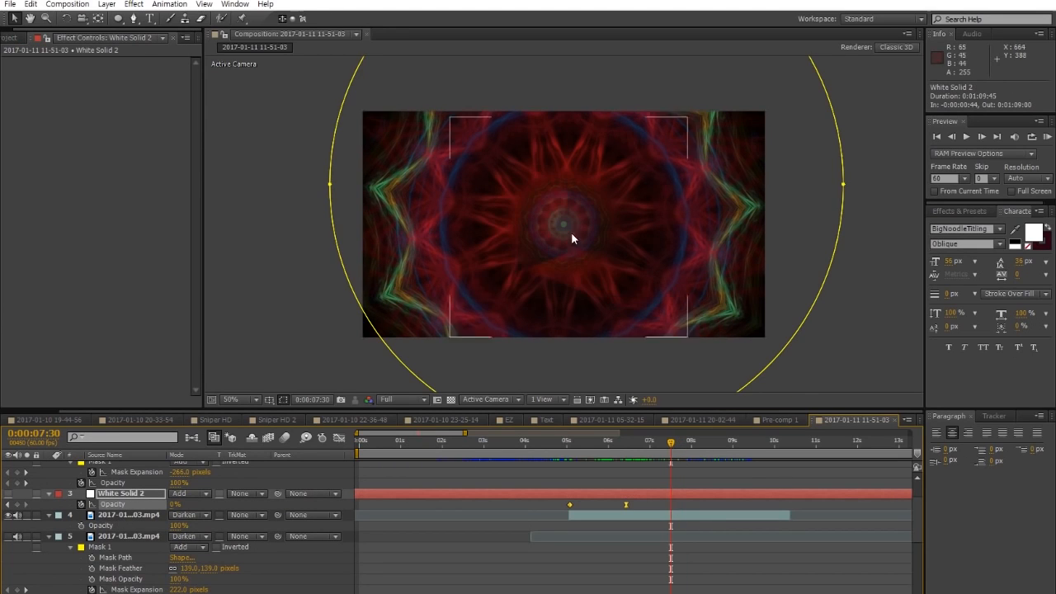
scroll(571, 232, up, 2)
click(10, 516)
click(12, 516)
scroll(522, 230, down, 2)
click(181, 517)
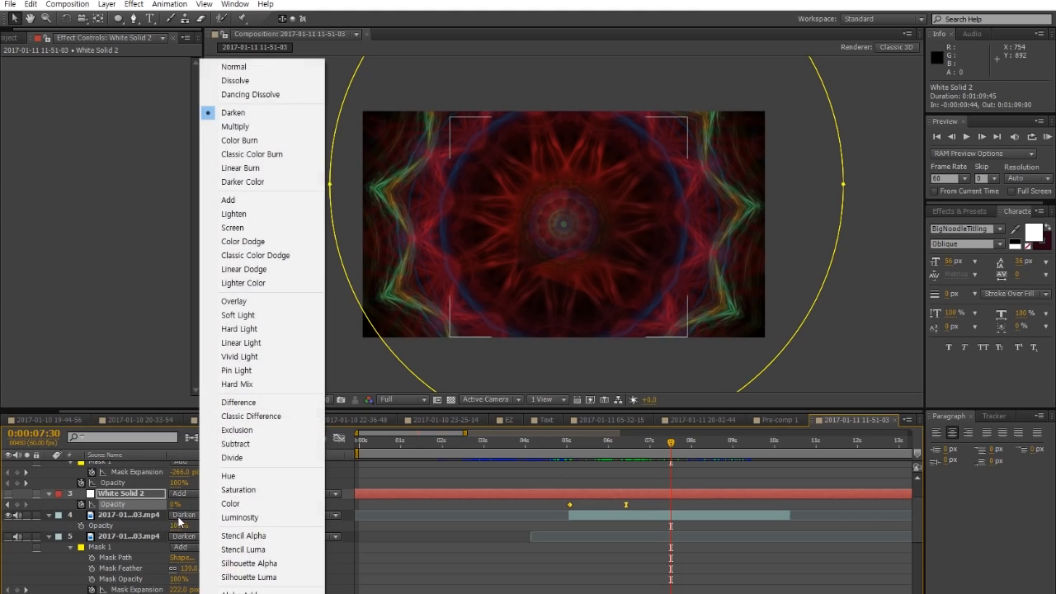
click(254, 116)
scroll(631, 260, up, 1)
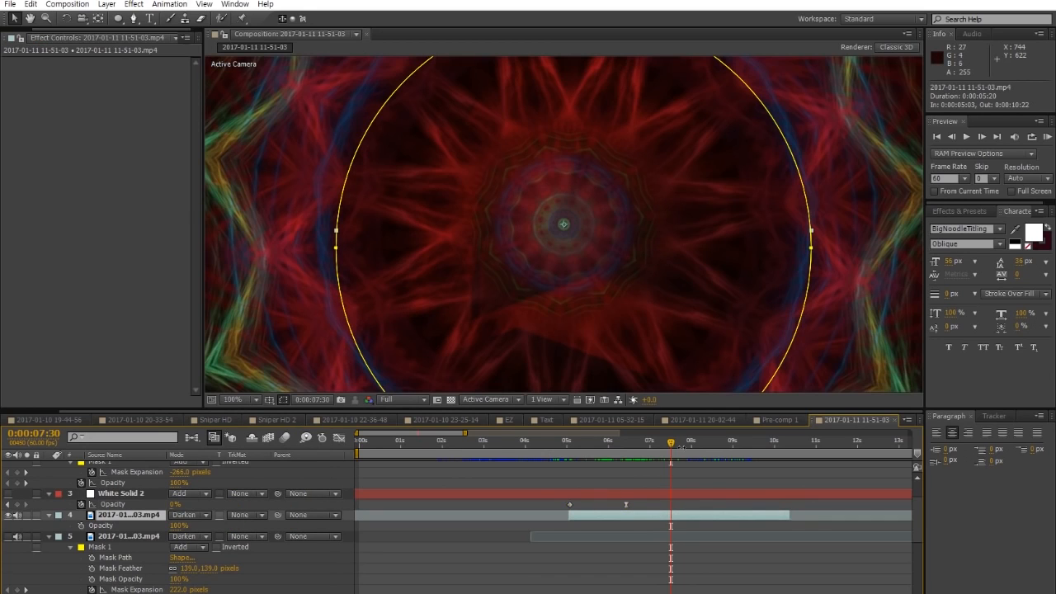
Solo layer 10 at 0:00:07:28 to view its footage alone, and restore the full composite
drag(647, 441, 668, 444)
scroll(528, 573, down, 5)
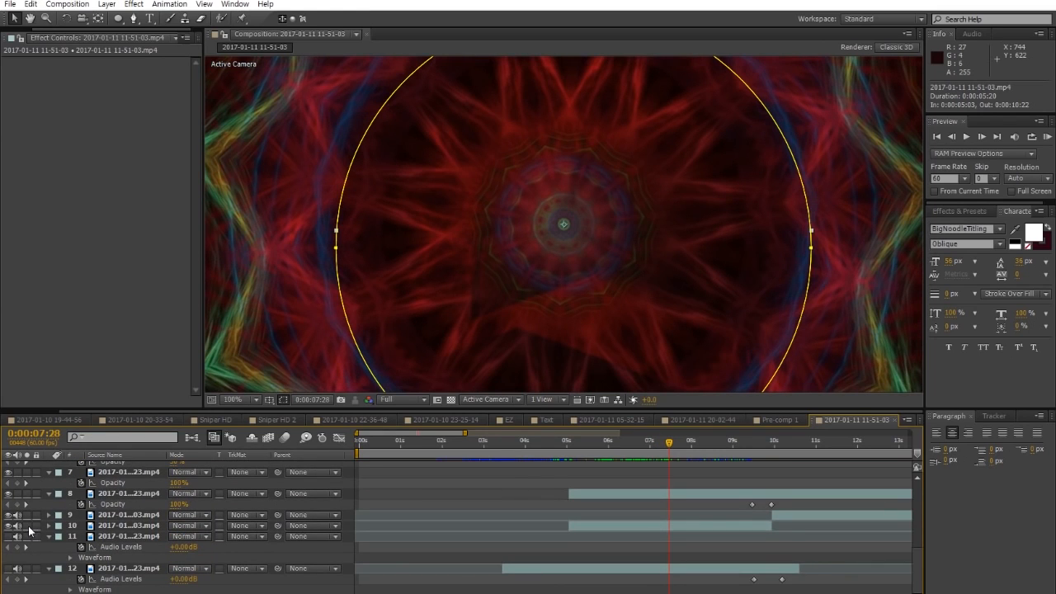
click(28, 527)
click(28, 527)
click(28, 526)
click(28, 526)
click(28, 527)
click(28, 527)
click(28, 527)
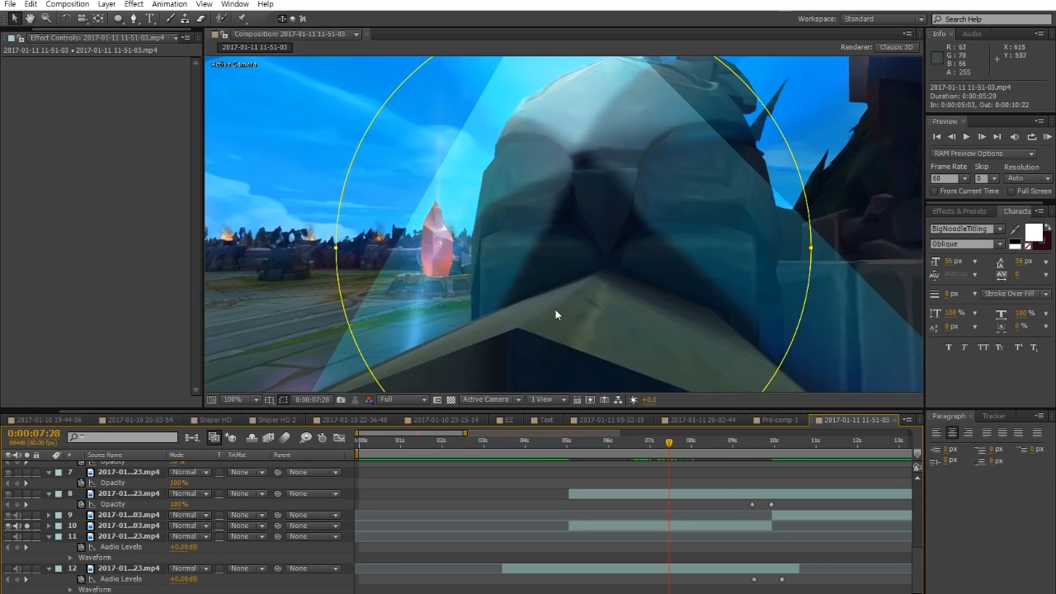
click(28, 526)
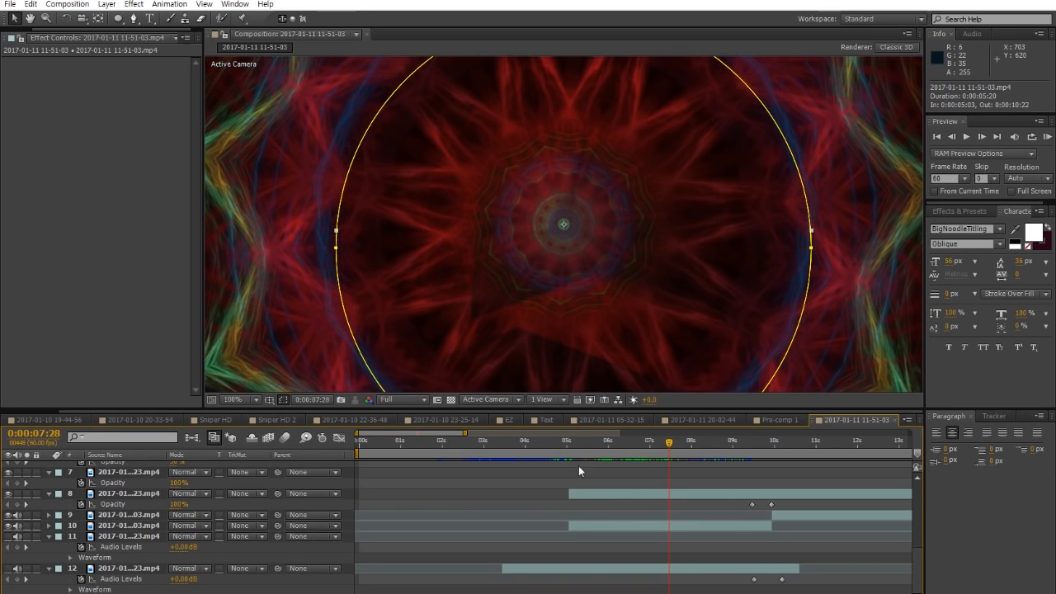
Review how the blended overlay plays across the composition up to 0:00:22:09
scroll(643, 498, up, 3)
click(680, 444)
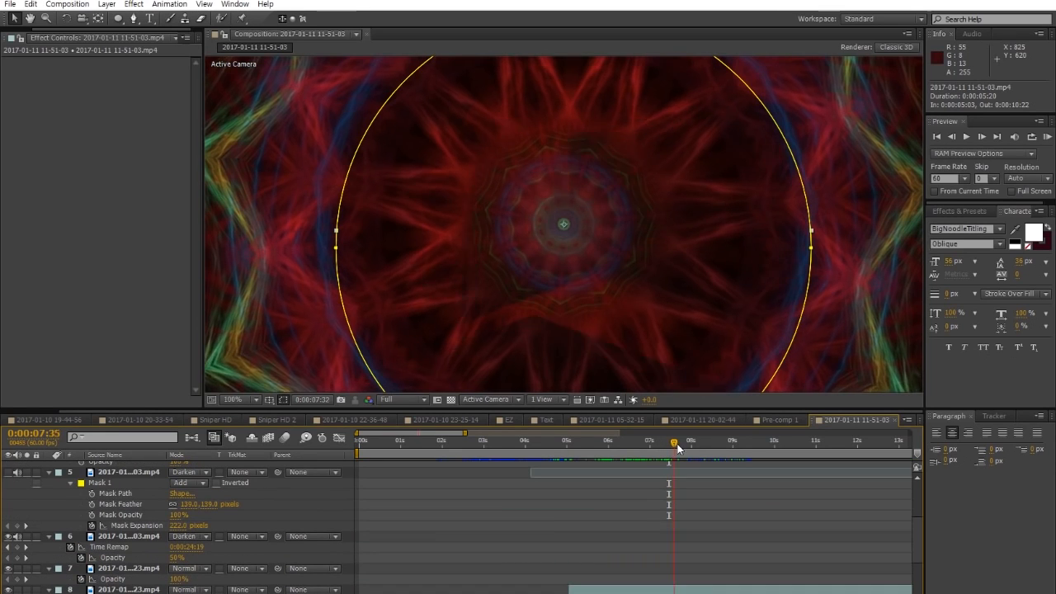
drag(684, 444, 728, 454)
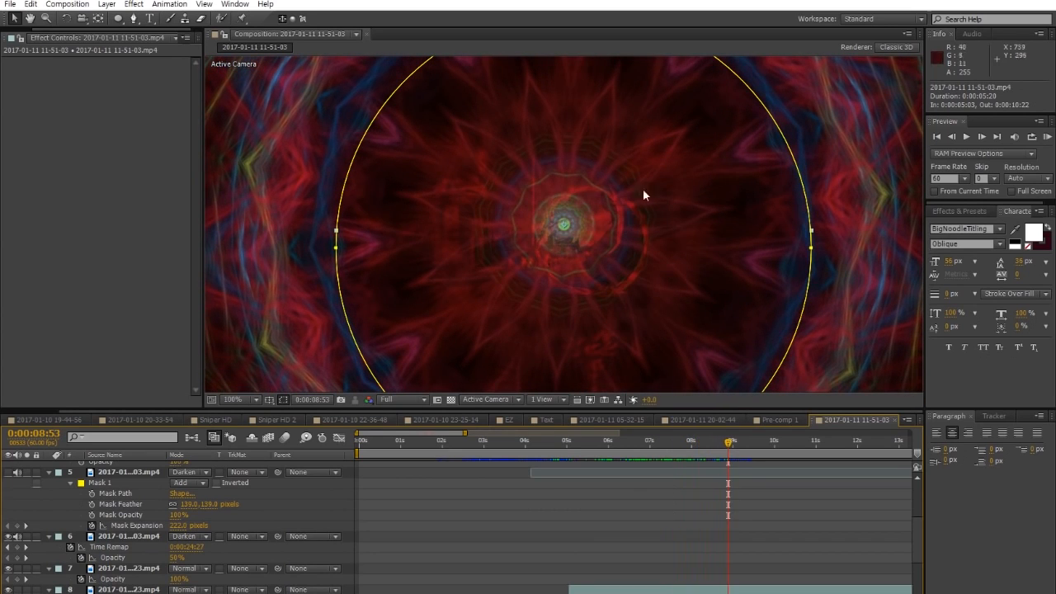
mouse_move(733, 446)
mouse_down()
mouse_move(761, 441)
mouse_move(740, 443)
mouse_up()
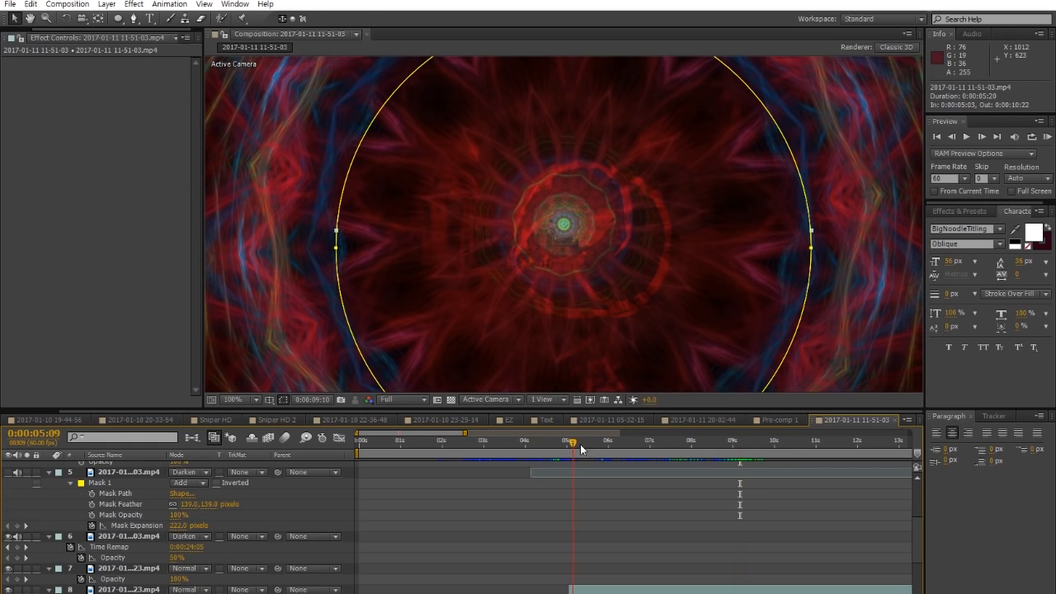
drag(589, 450, 822, 444)
drag(855, 548, 476, 585)
drag(737, 442, 902, 460)
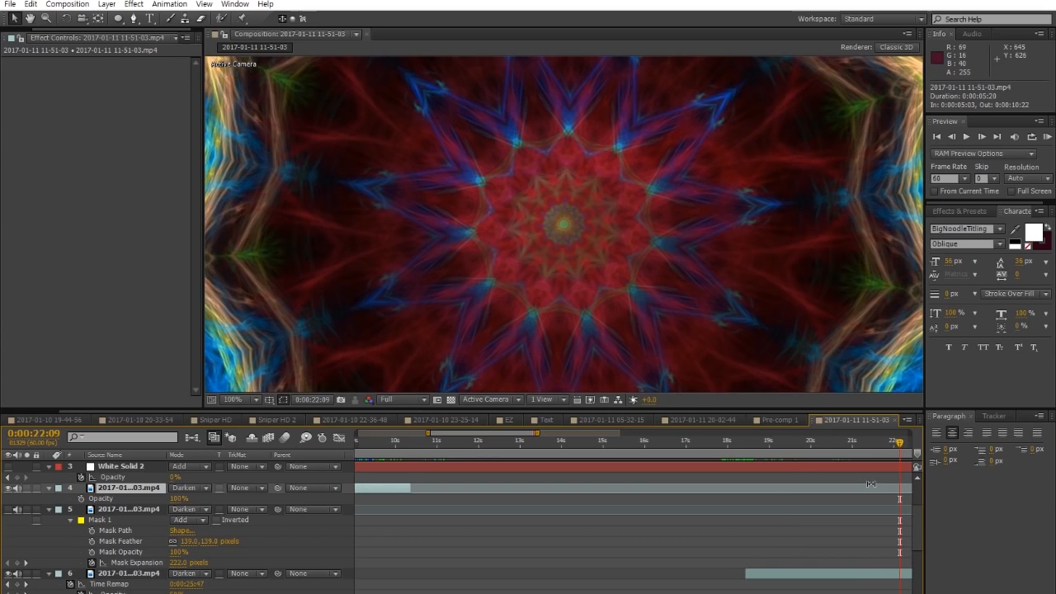
Review the composition from 0:00:29:08 onward, examining the transition from the overlay pattern to the game footage around 0:00:30:46
drag(866, 505, 258, 531)
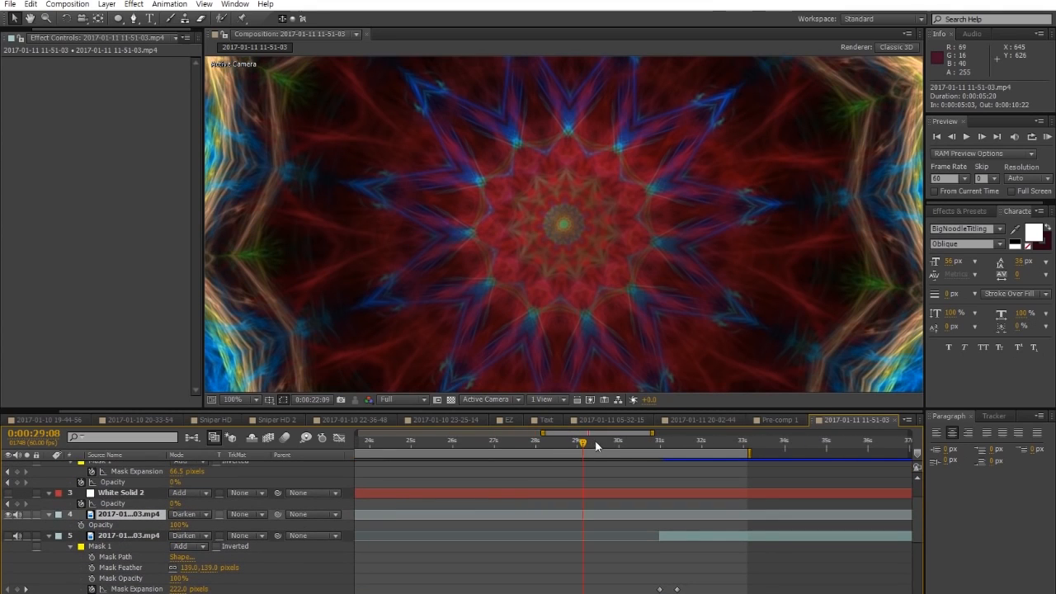
click(615, 443)
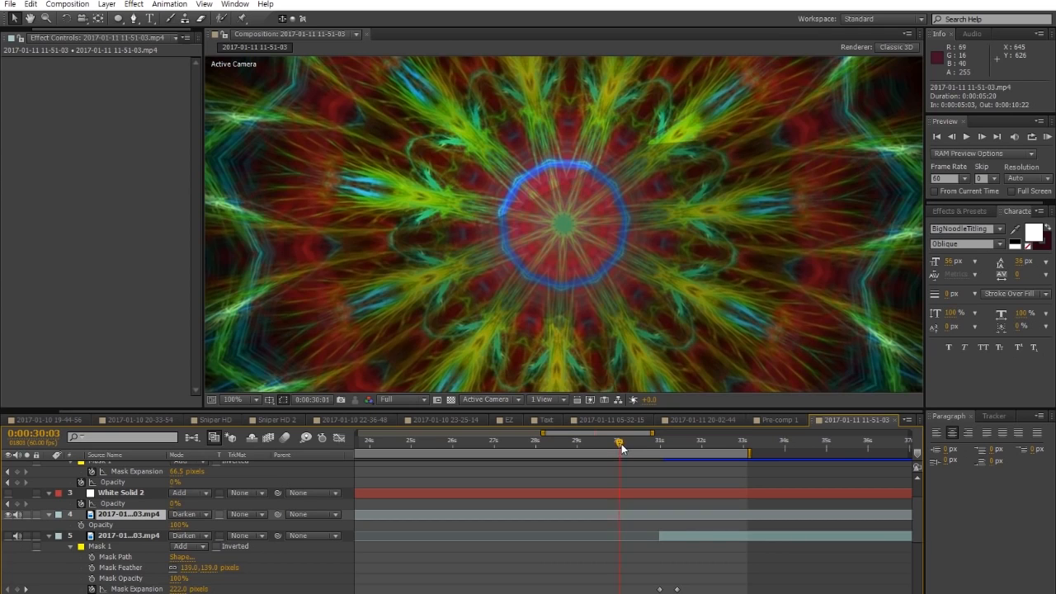
drag(623, 448, 652, 448)
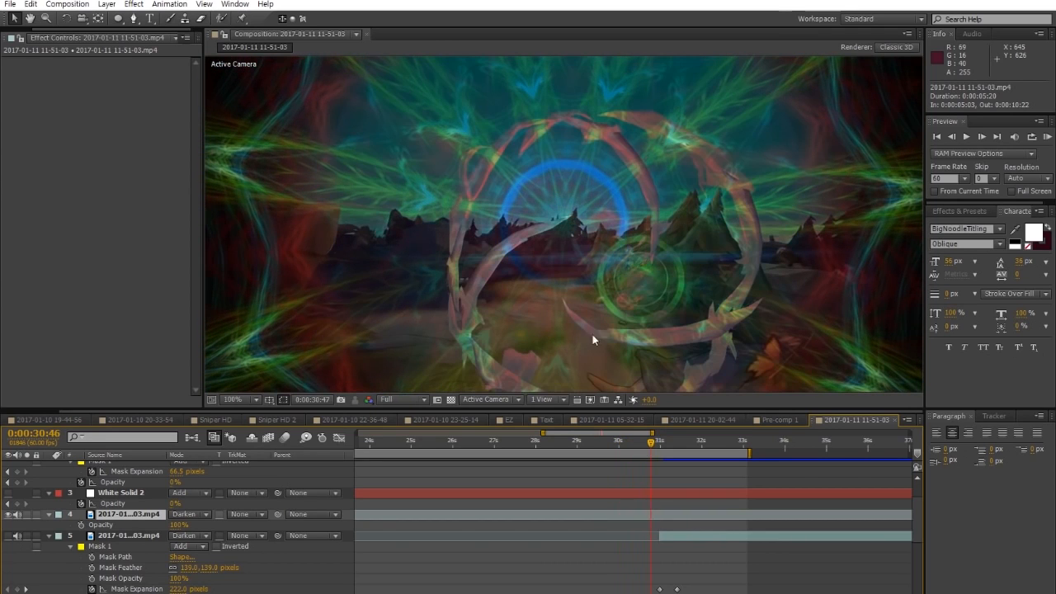
drag(651, 443, 724, 428)
click(773, 500)
click(652, 445)
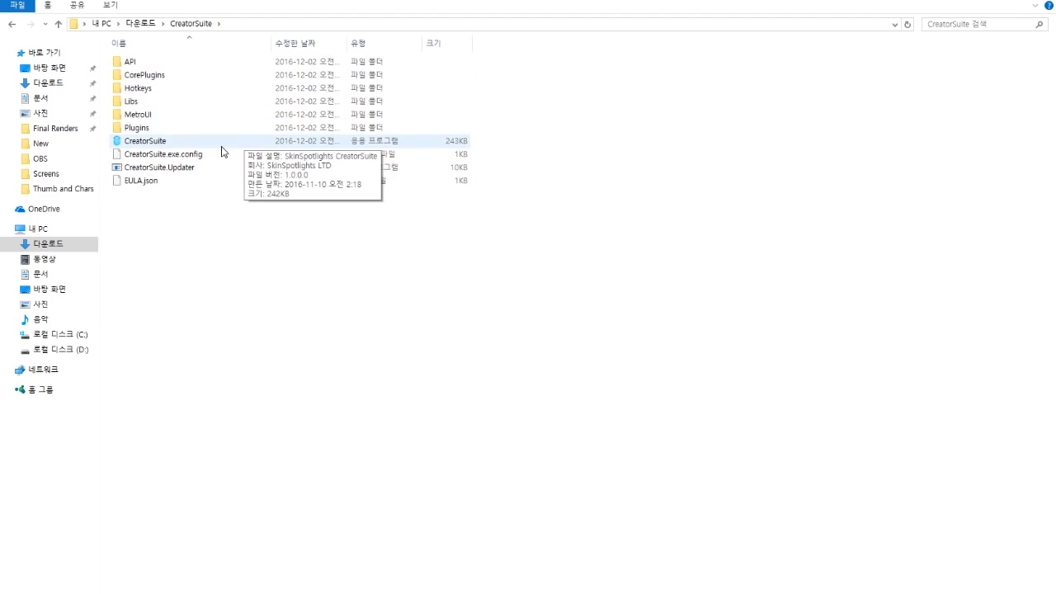
Launch CreatorSuite from its download folder and set the Camera Mode to FPS
click(153, 145)
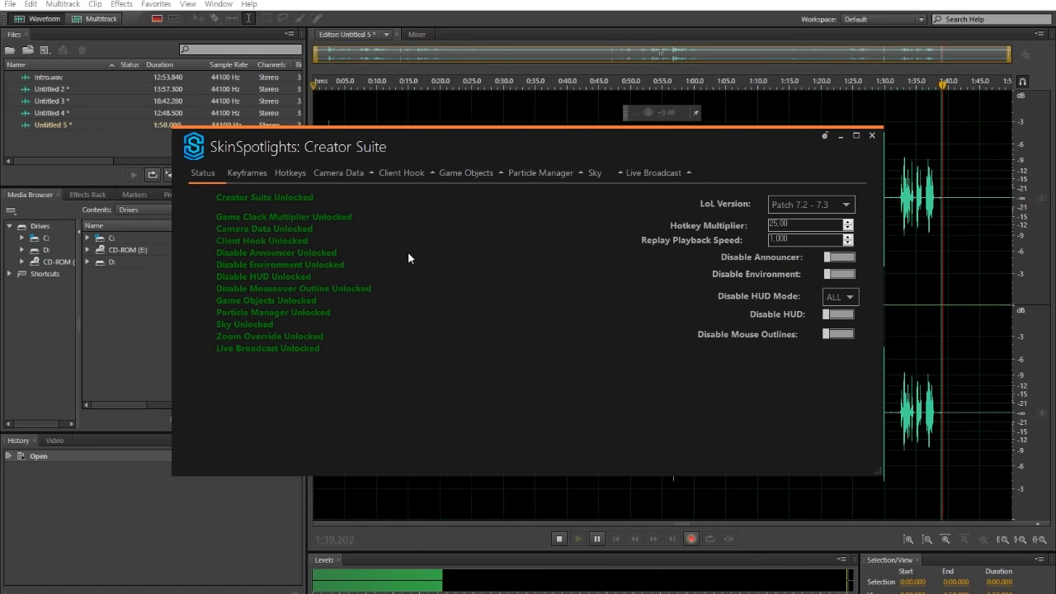
click(334, 174)
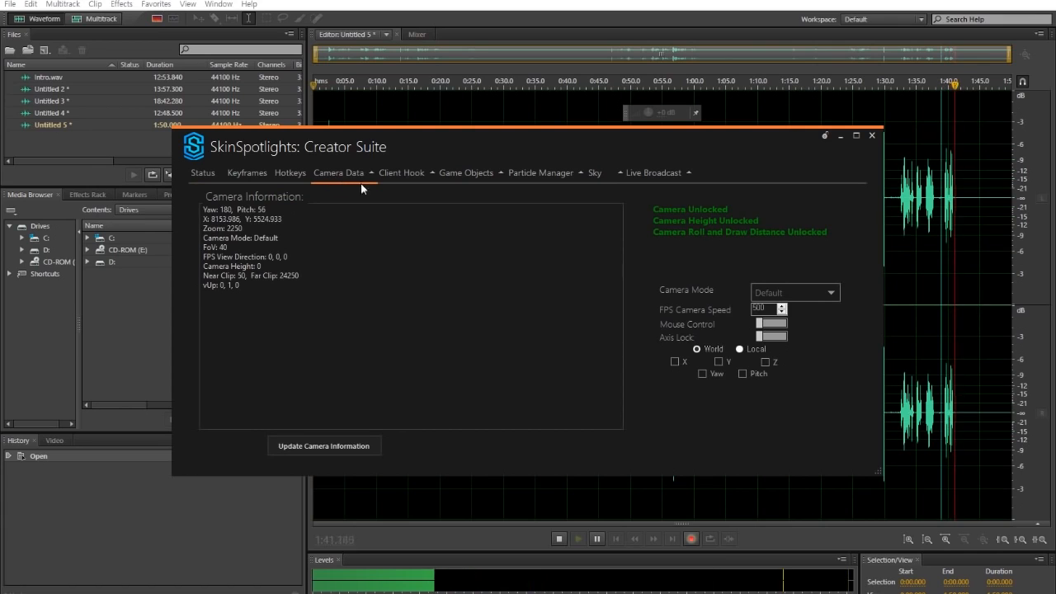
click(779, 294)
click(780, 315)
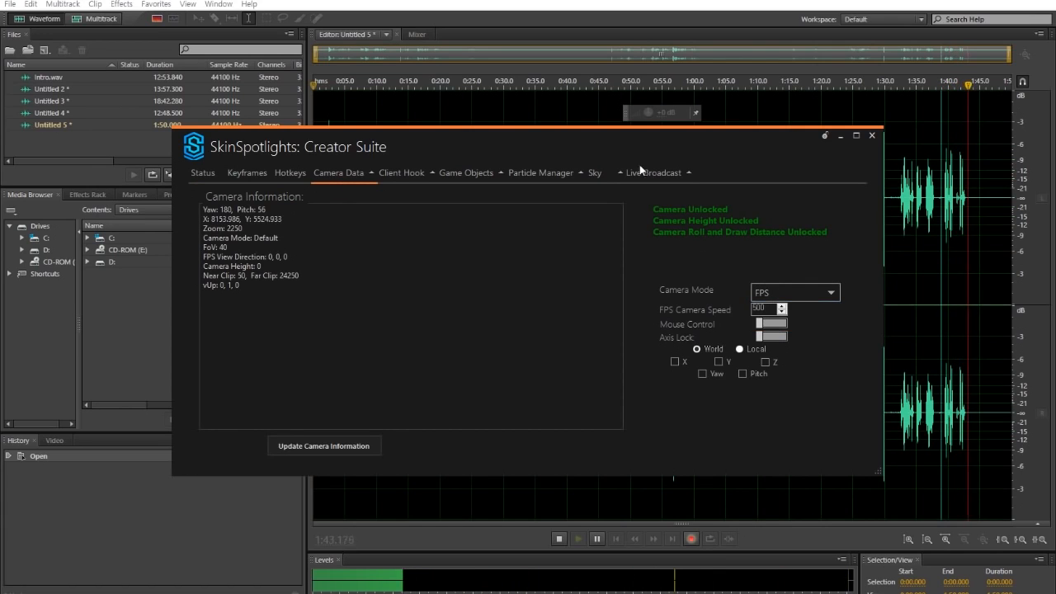
Try the Bind Camera To Champion option in the Game Objects settings
click(471, 175)
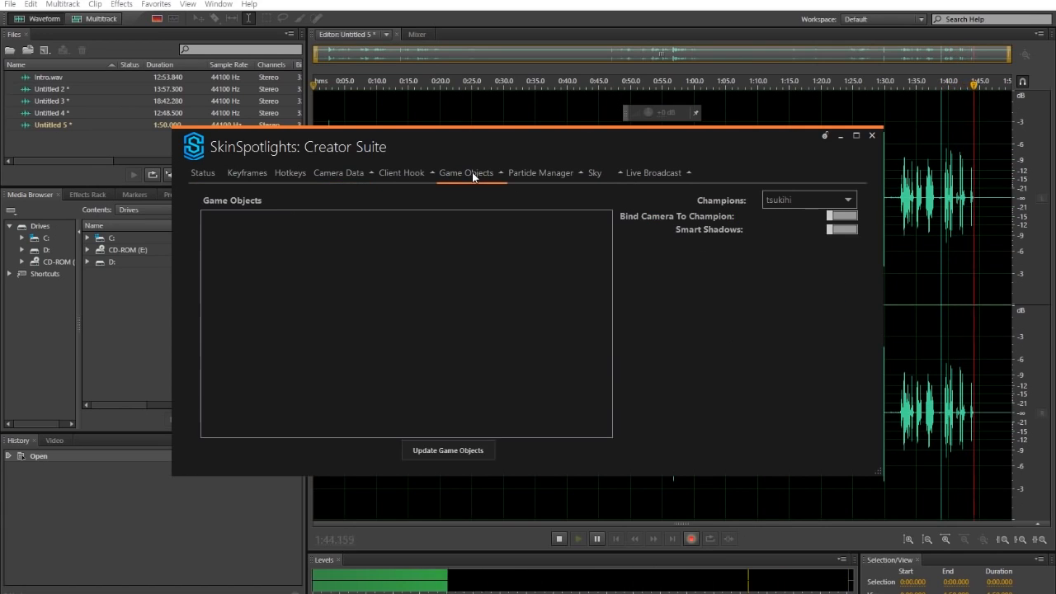
click(838, 216)
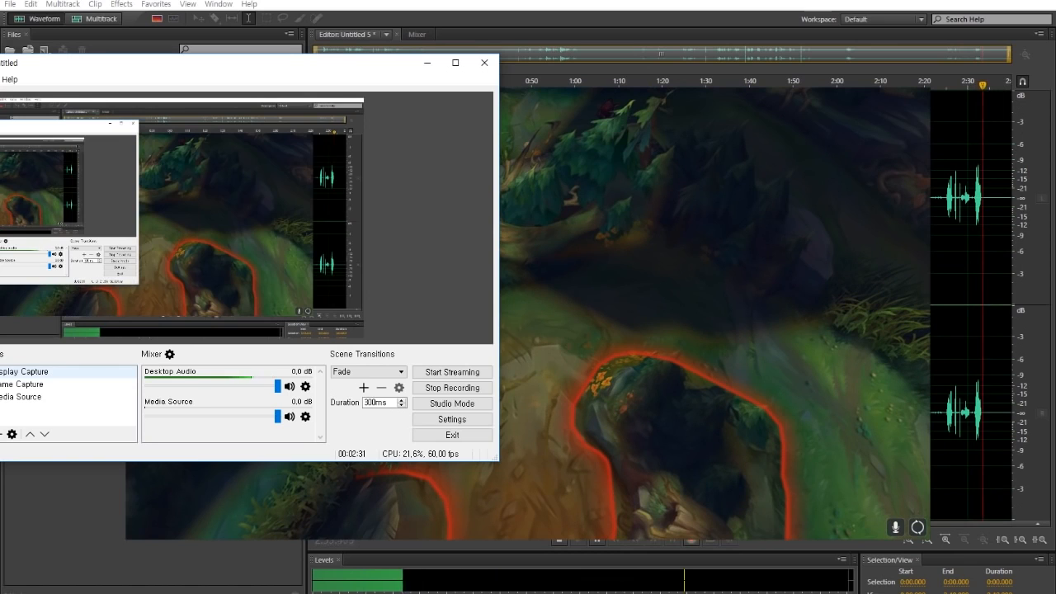
In Creator Suite, inject the Client Hook DLL and apply the Riots_SRU_Skybox.dds skybox
click(602, 591)
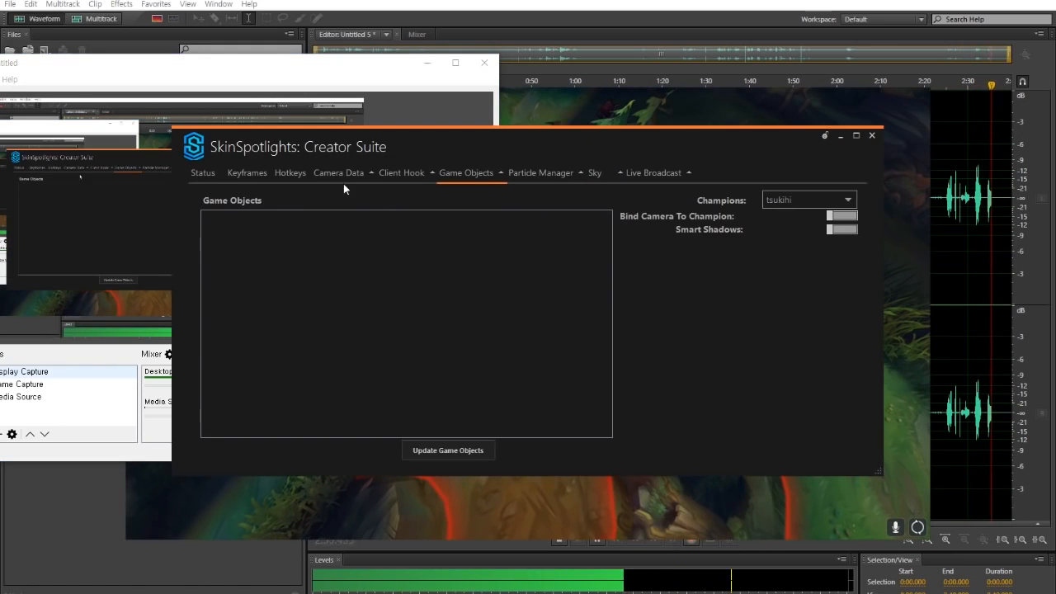
click(417, 174)
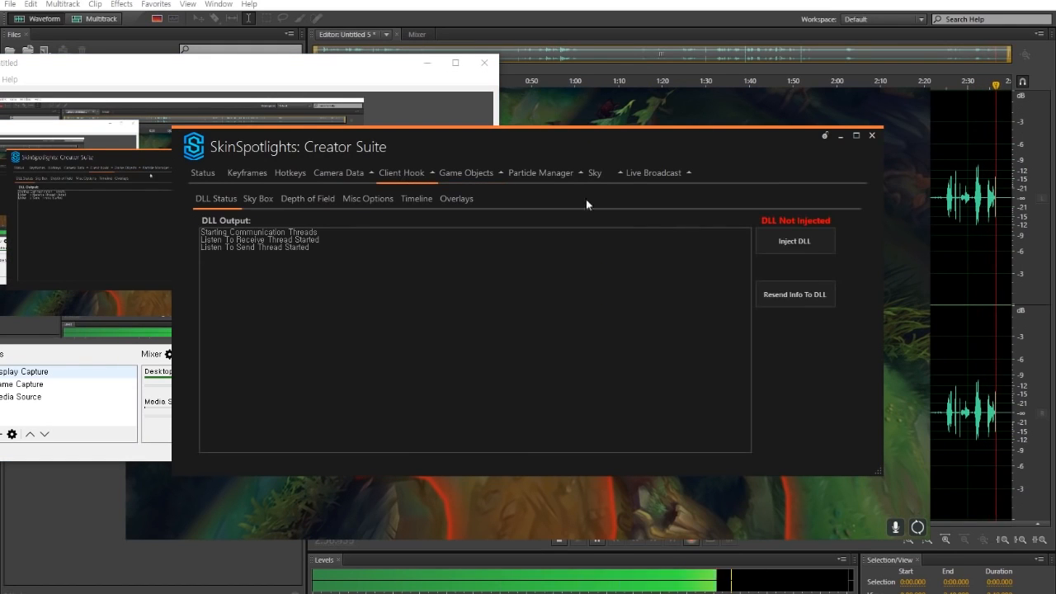
click(782, 247)
click(258, 199)
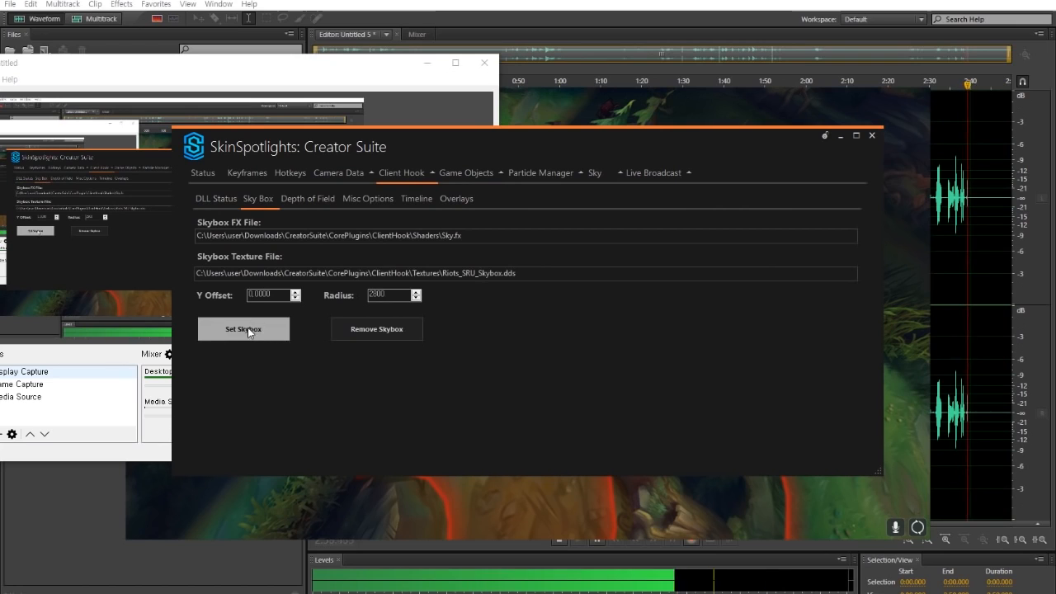
Enable Particle Fix, Disable Backface Culling and Tree Outline Fix in the Client Hook's miscellaneous options
click(366, 200)
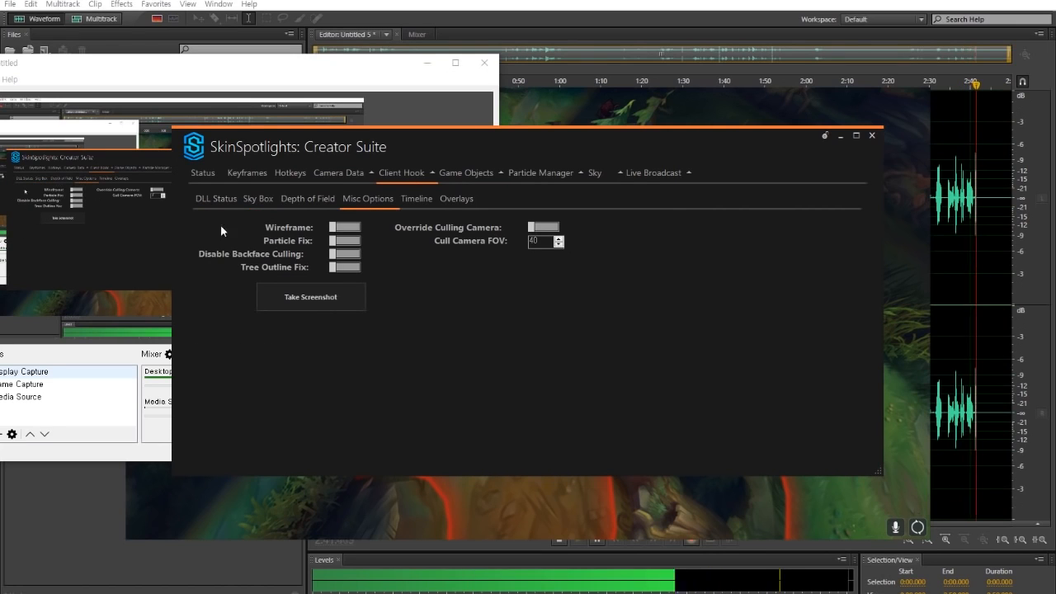
click(360, 240)
click(347, 253)
click(346, 267)
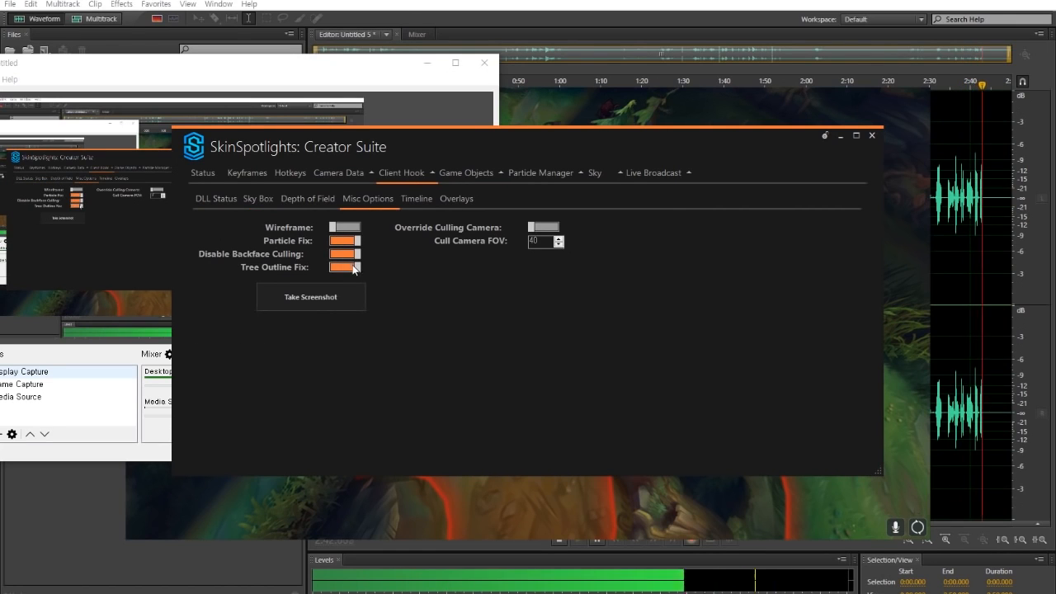
Enable Smart Shadows in the Game Objects settings and check the scene in the game window before returning to Creator Suite
click(468, 172)
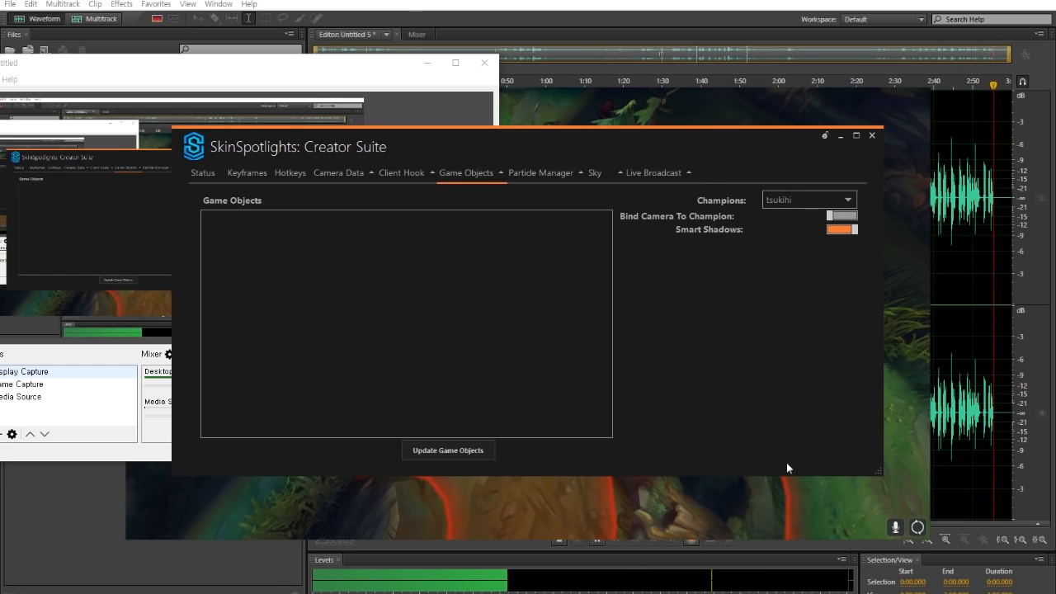
click(746, 514)
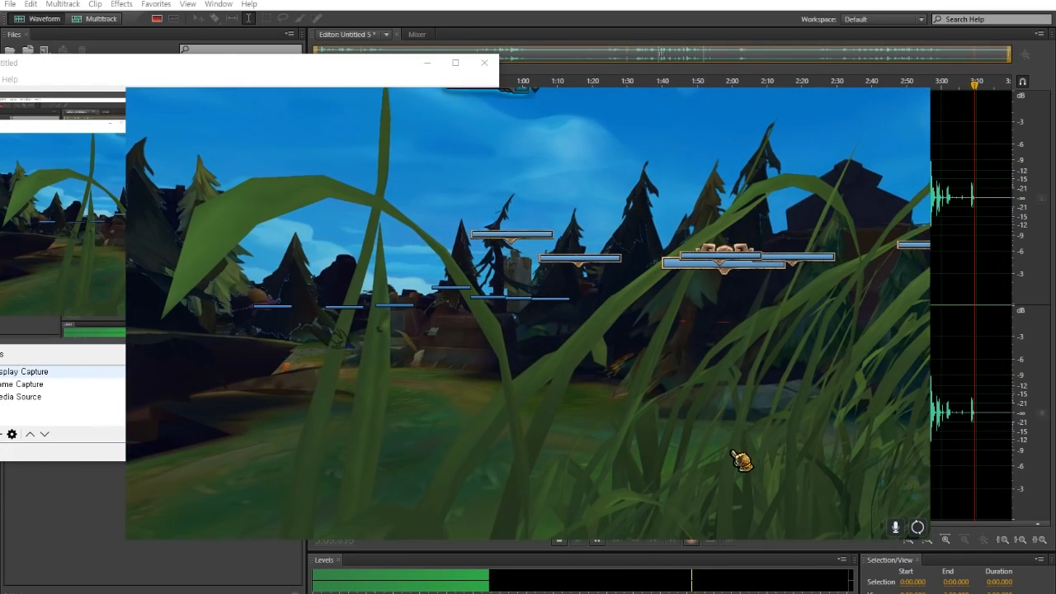
key(alt+Tab)
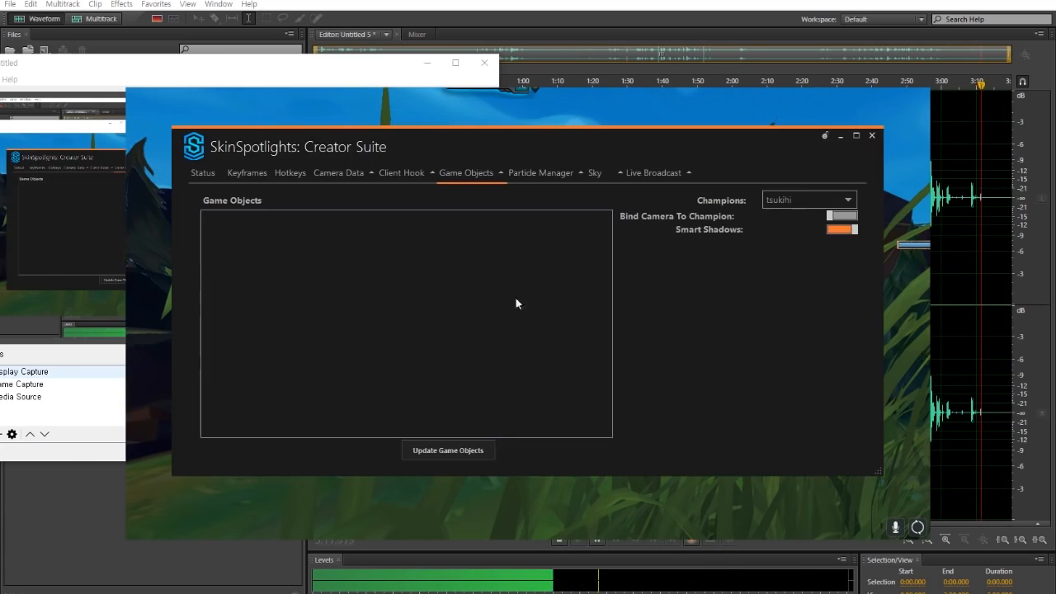
Turn on Disable Announcer and Disable HUD in Creator Suite's Status settings
click(212, 174)
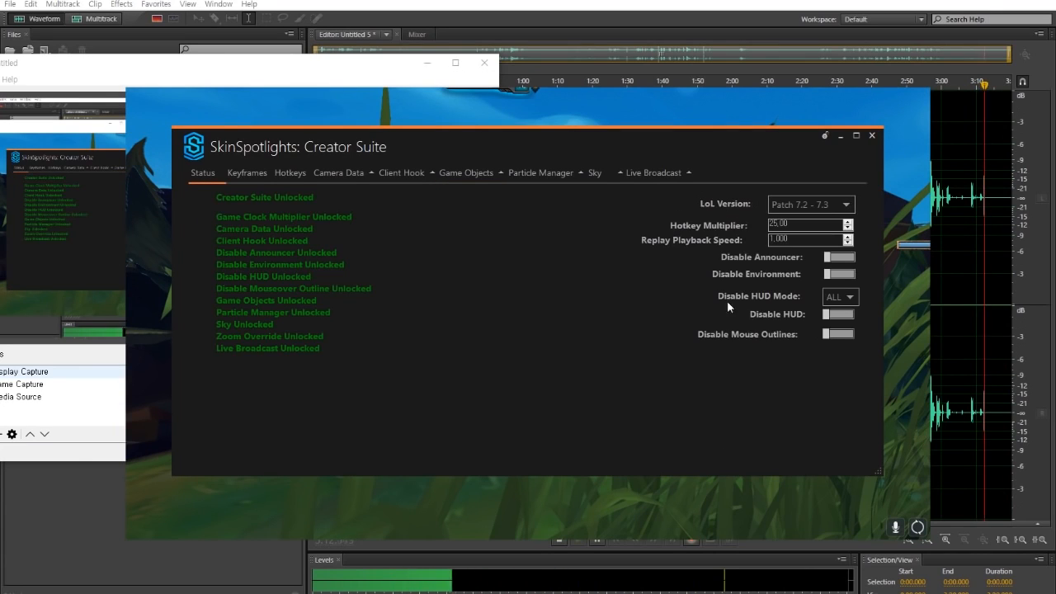
click(840, 258)
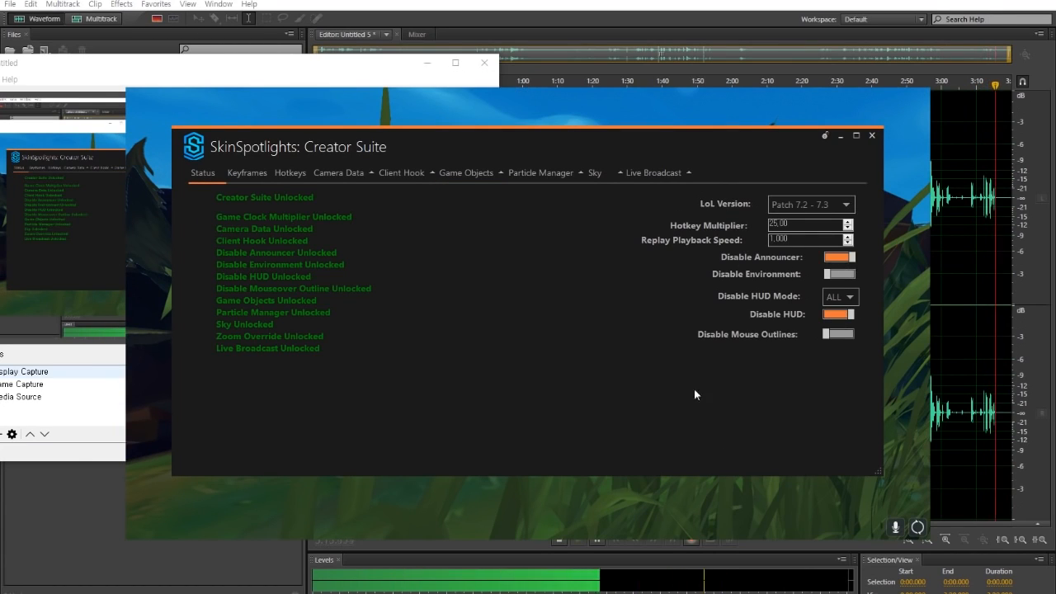
Enable Bind Camera To Champion in the Game Objects settings and rotate the bound camera in the game window
click(467, 174)
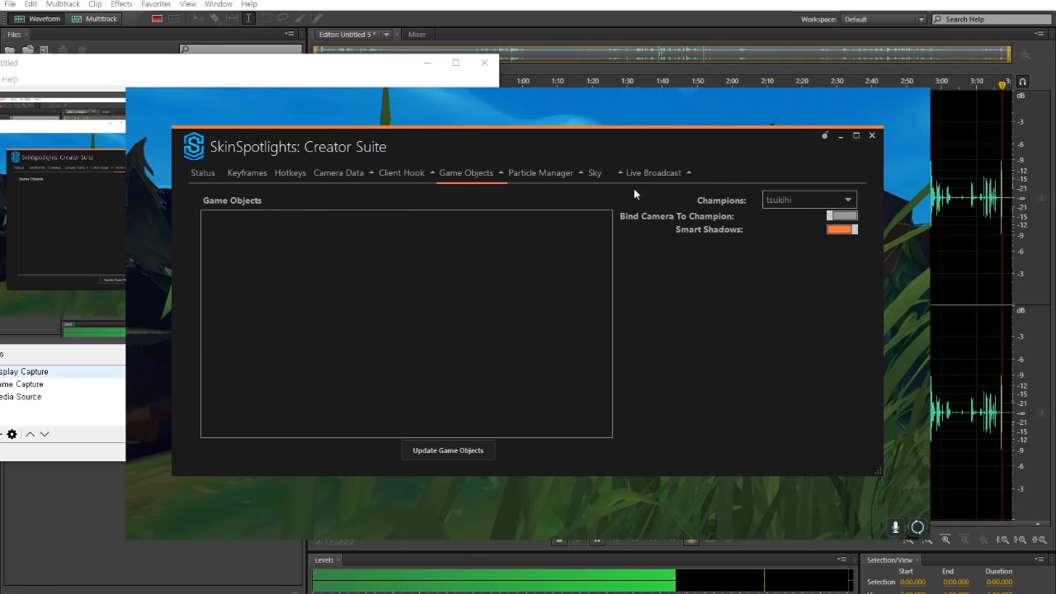
click(842, 216)
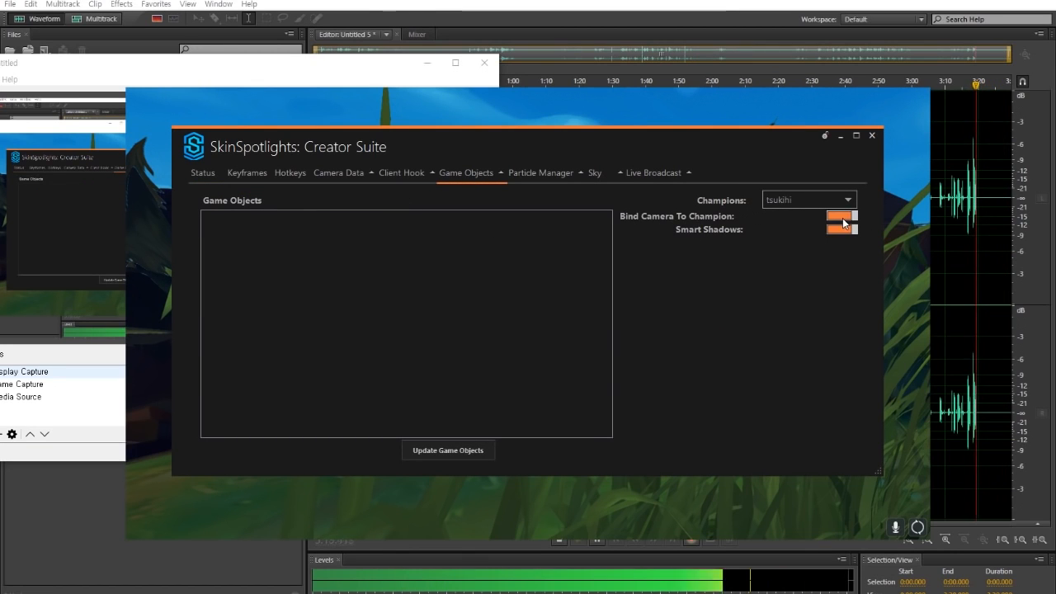
click(668, 530)
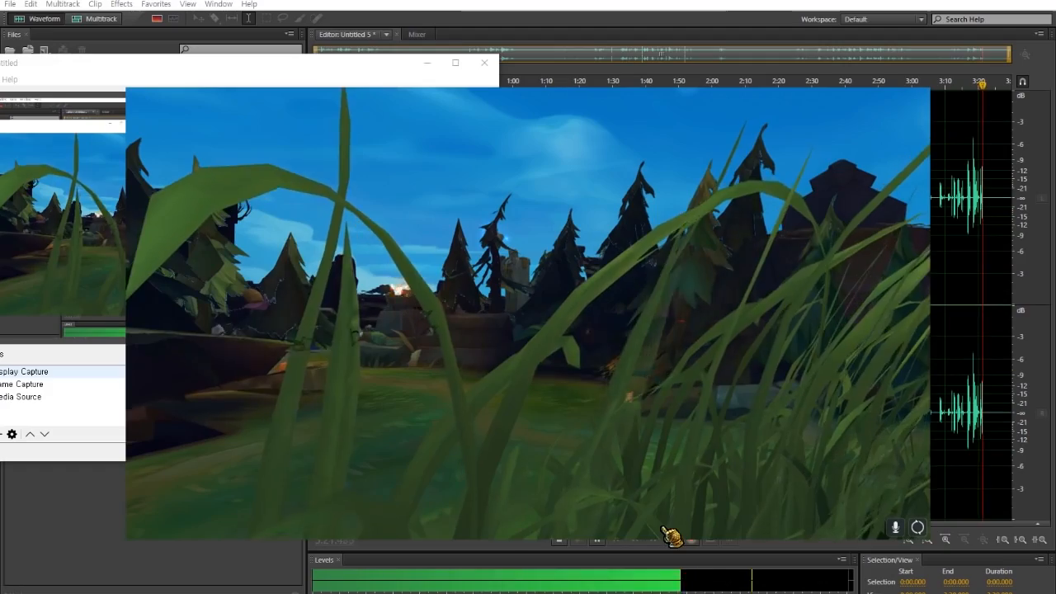
drag(663, 511, 744, 460)
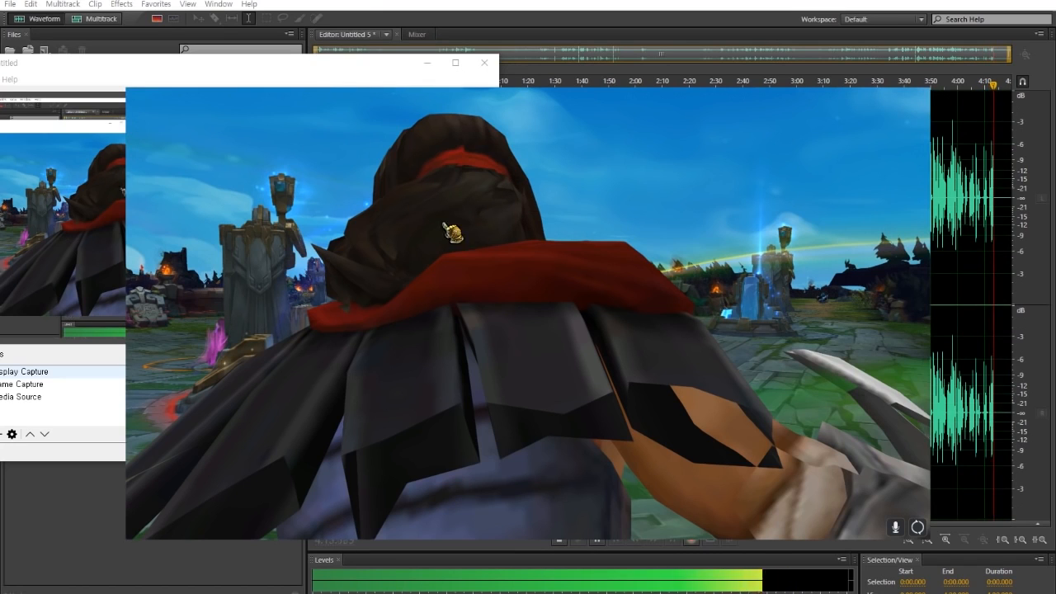
Disable Bind Camera To Champion in Creator Suite and reposition the free camera in the game window
key(alt+Tab)
click(842, 215)
key(alt+Tab)
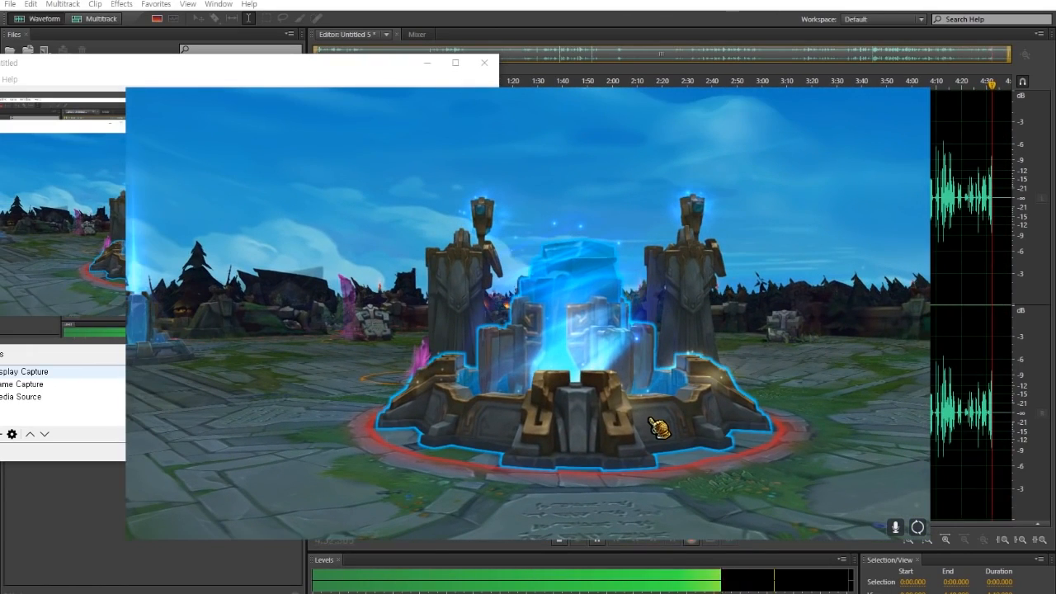
key(alt+Tab)
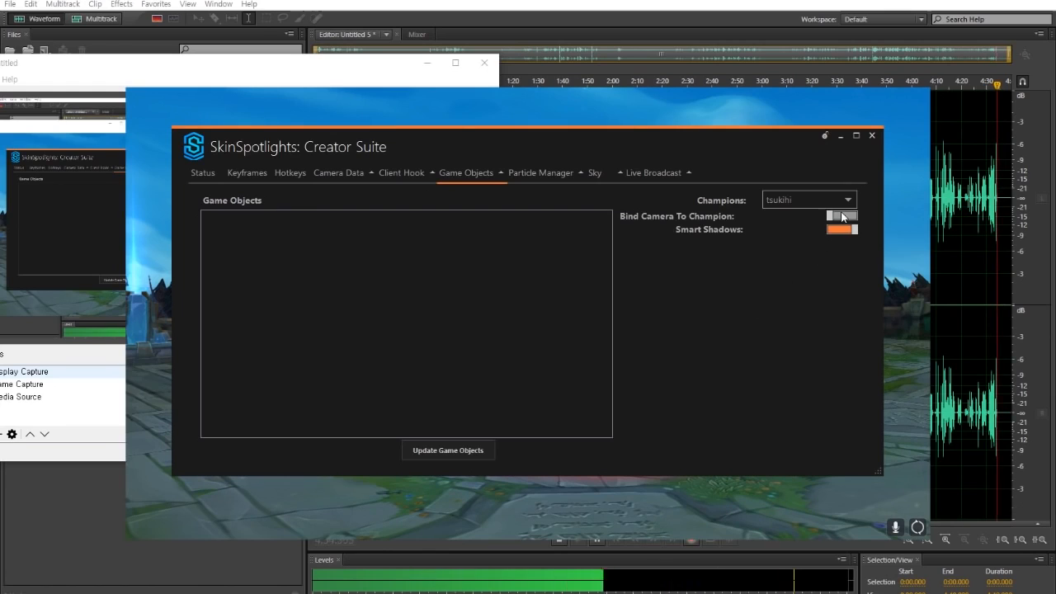
click(669, 524)
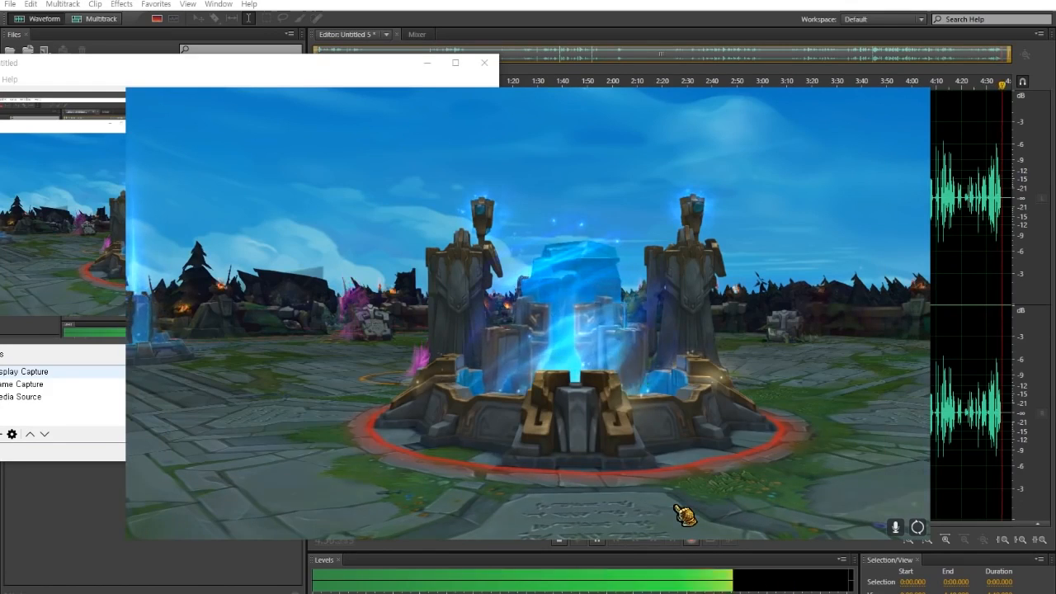
mouse_move(638, 450)
mouse_down()
mouse_move(647, 452)
mouse_move(620, 477)
mouse_move(648, 476)
mouse_move(620, 487)
mouse_move(617, 477)
mouse_move(648, 478)
mouse_move(642, 468)
mouse_up()
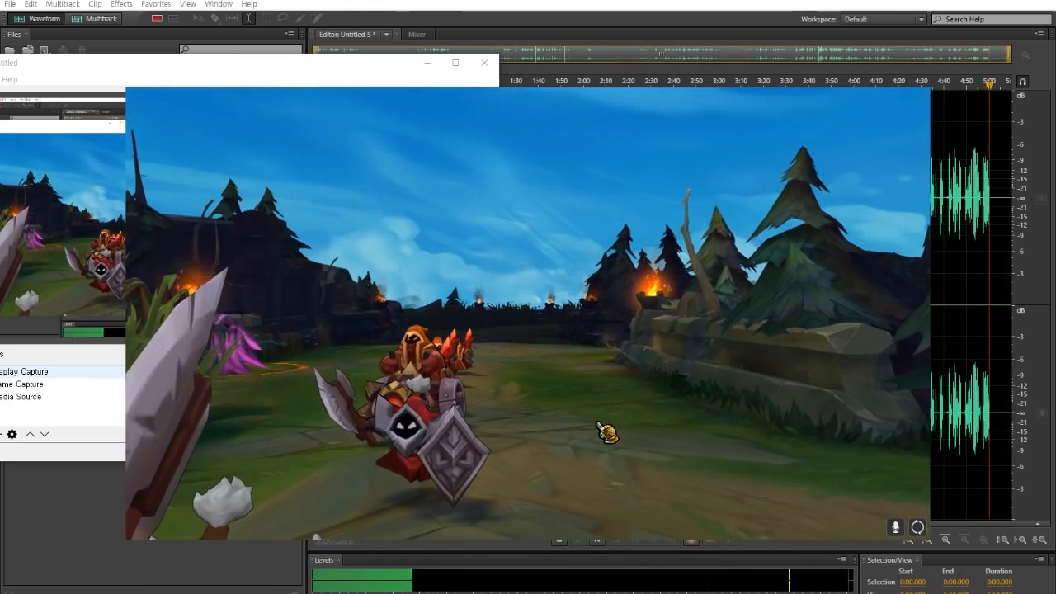
Re-enable Bind Camera To Champion in Creator Suite and return to the game window
key(alt+Tab)
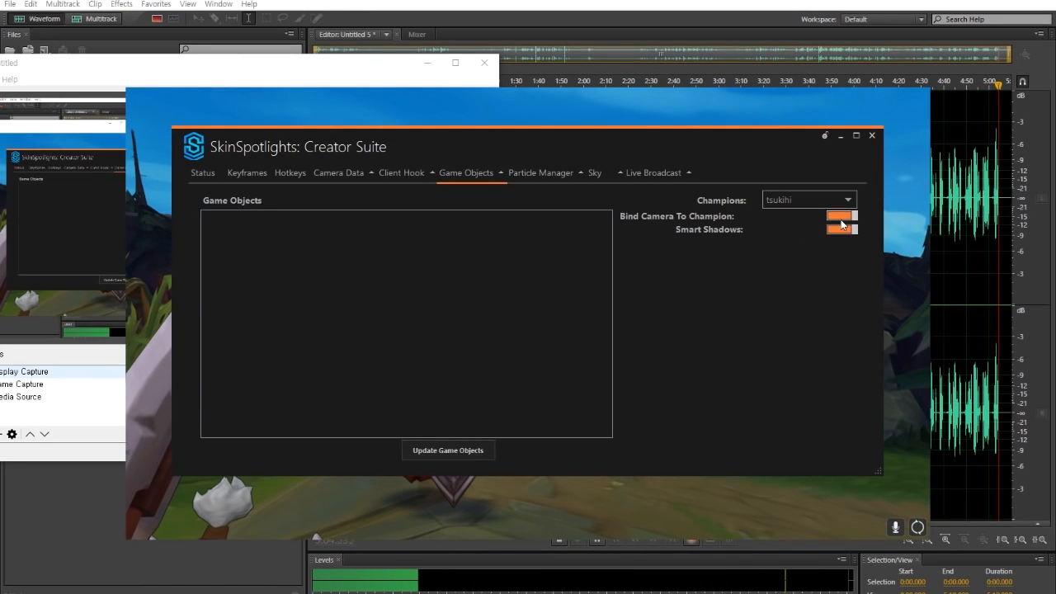
key(alt+Tab)
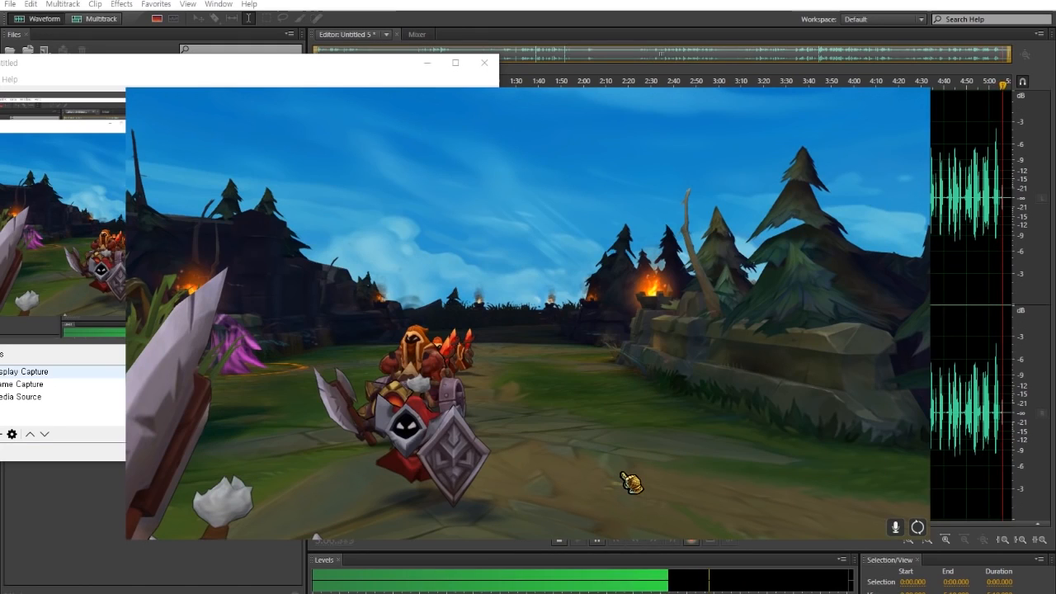